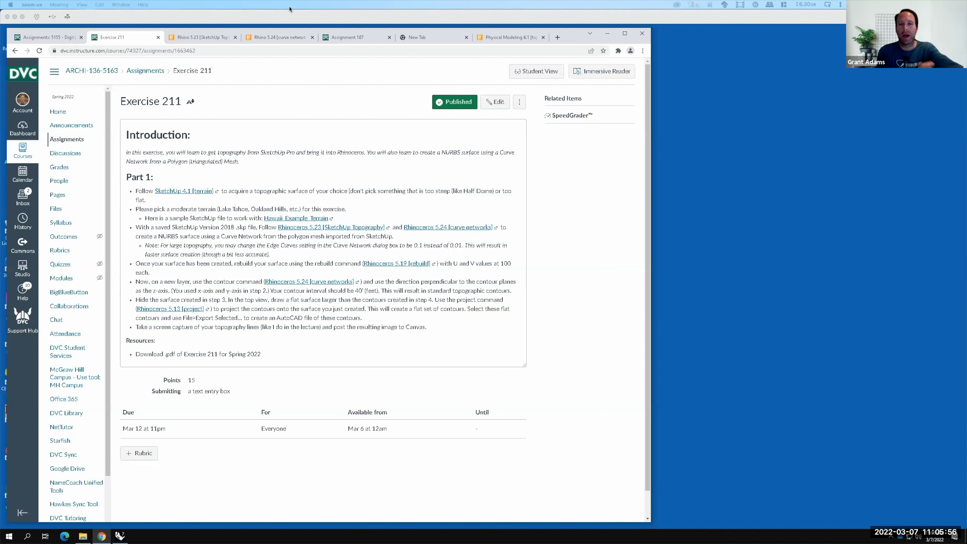
Bring Rhino 7 forward, close the V-Ray Asset Editor and maximize the Rhino window.
key(F15)
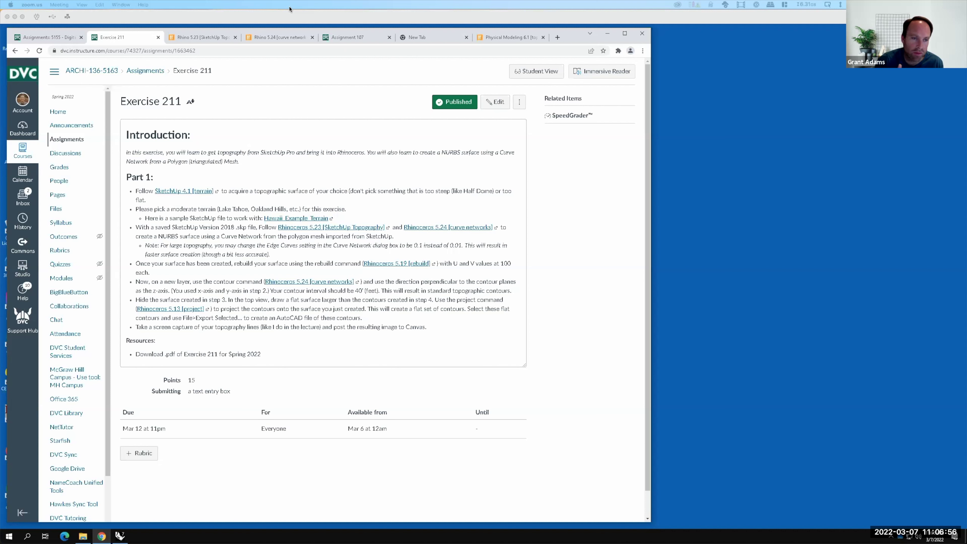
key(F15)
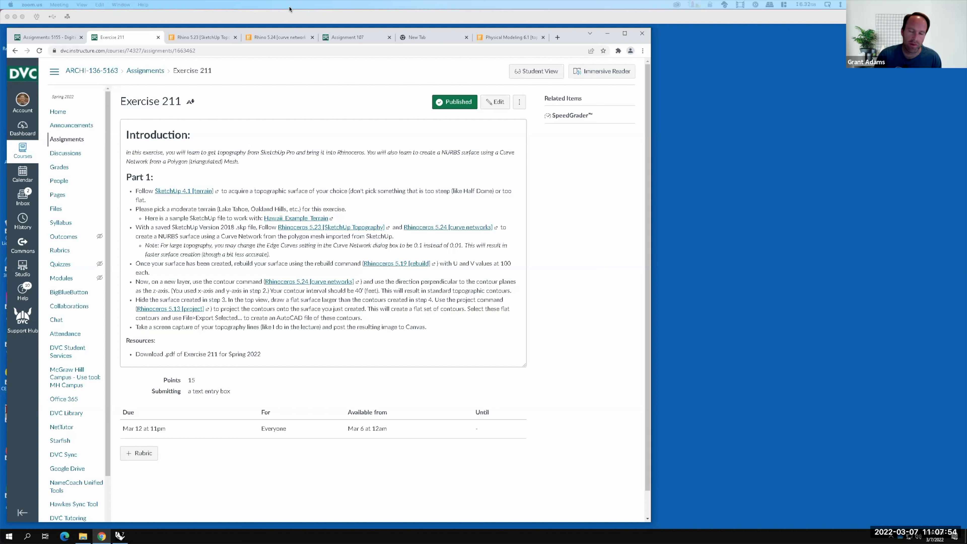
key(F15)
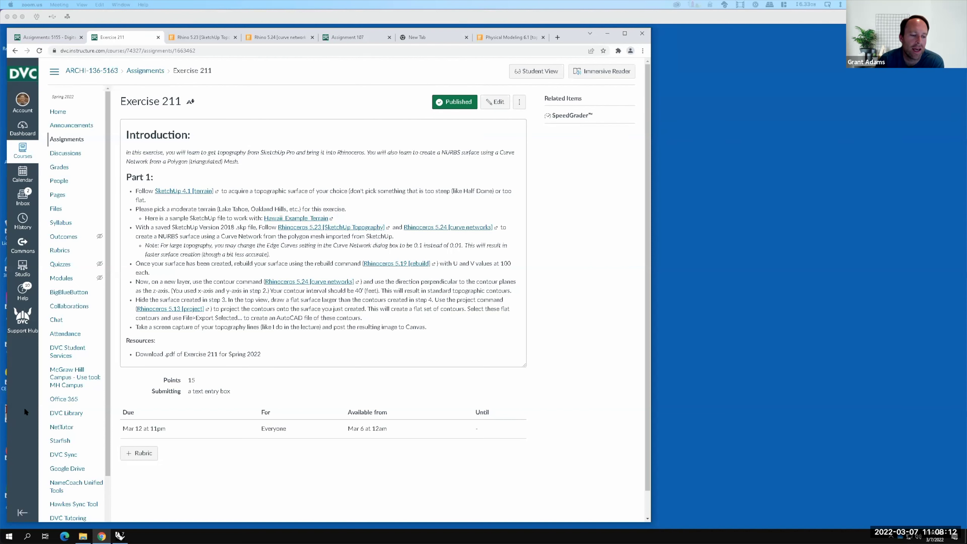
click(120, 535)
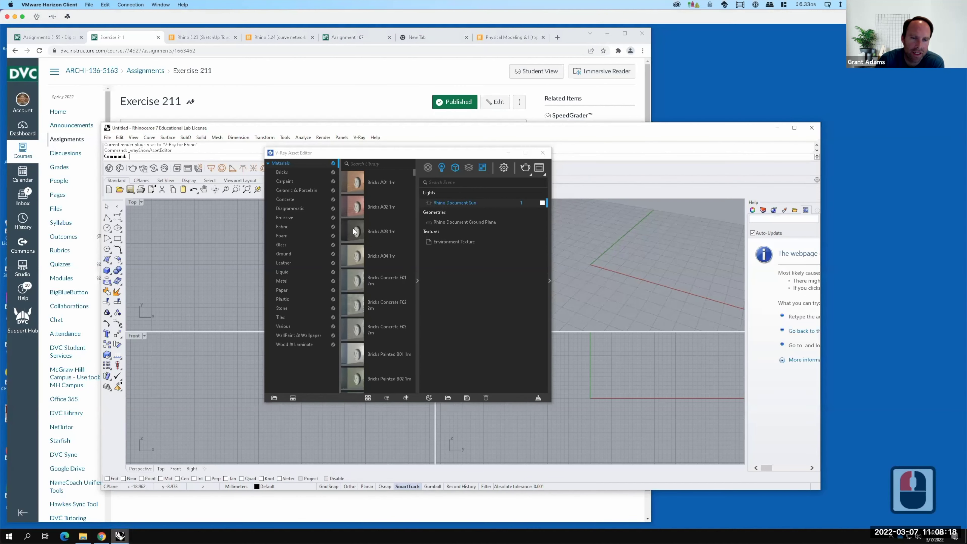
click(541, 153)
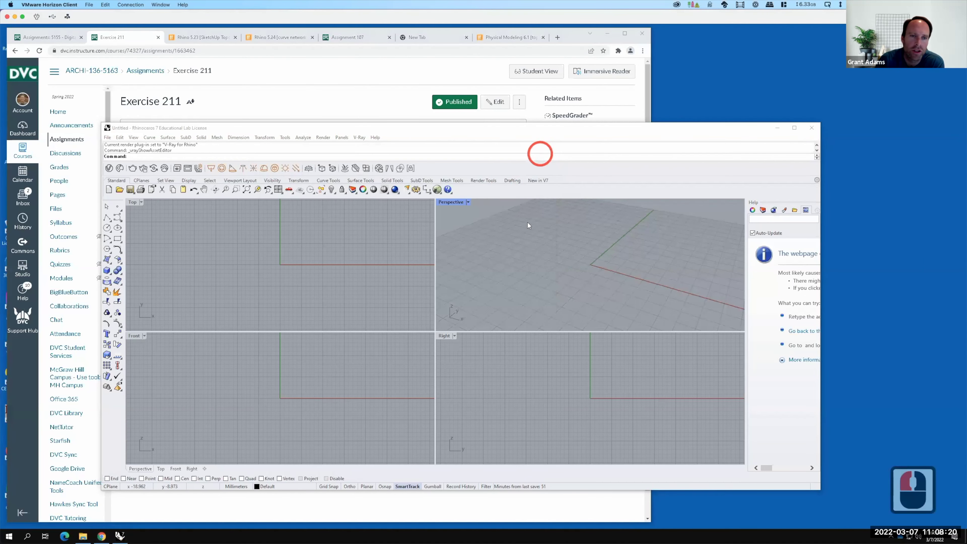
click(797, 128)
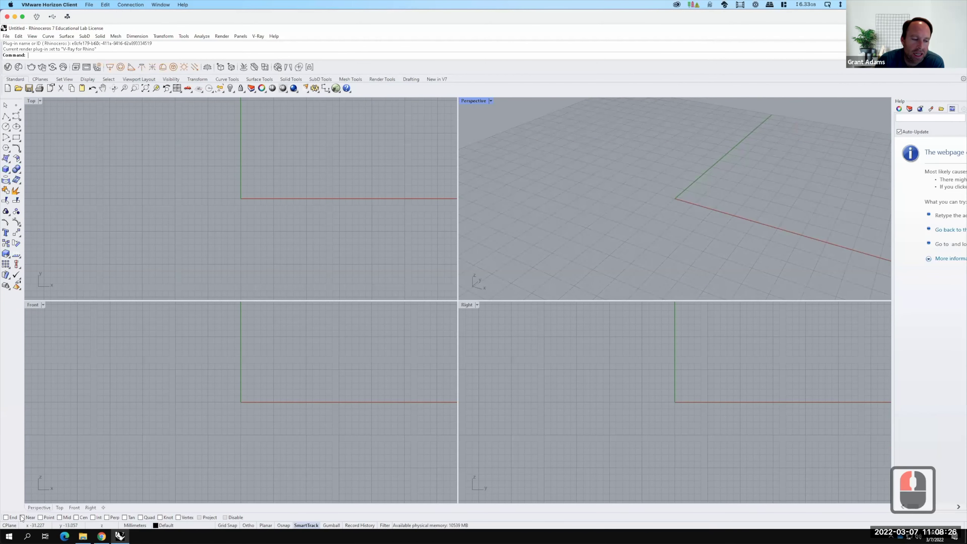
click(9, 535)
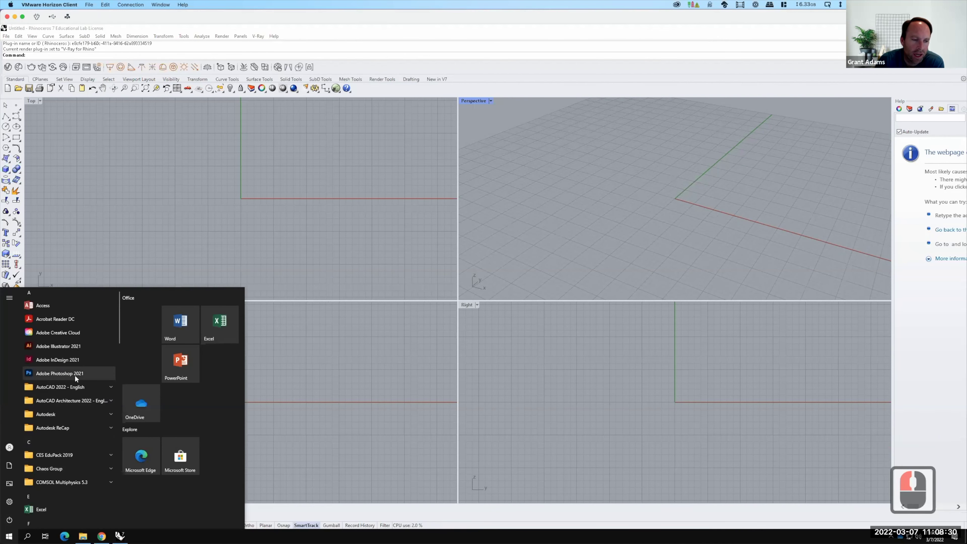
Launch SketchUp Pro 2021 from the SketchUp 2021 folder in the Start menu.
scroll(75, 375, down, 13)
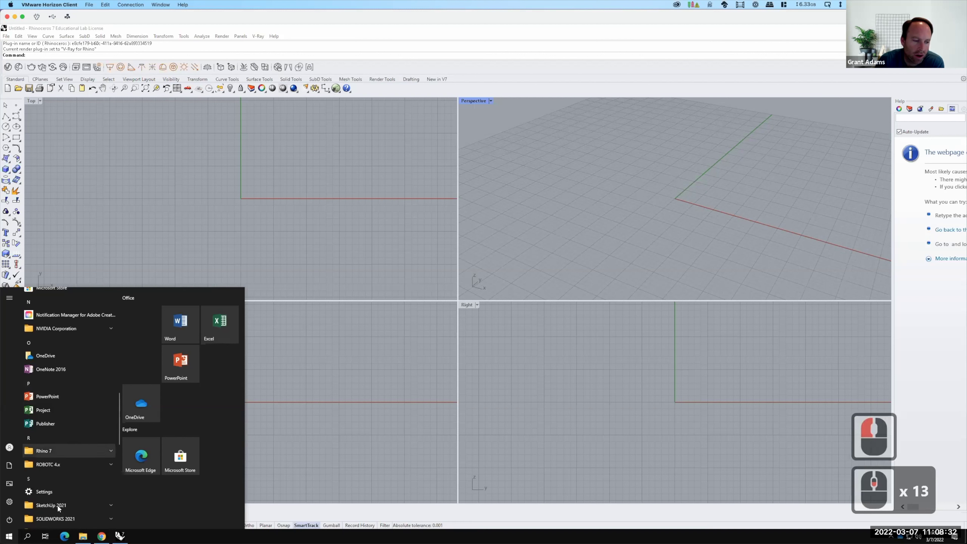
click(58, 506)
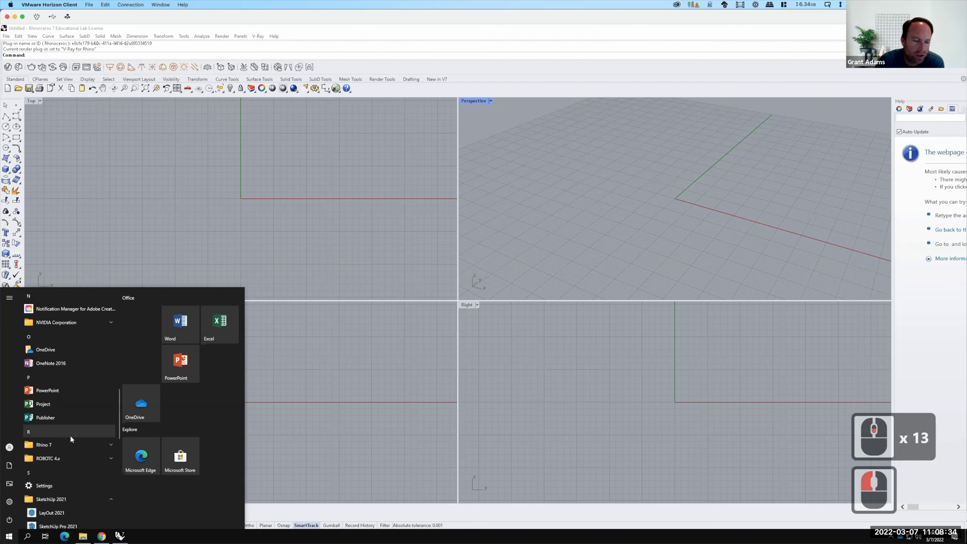
scroll(70, 438, down, 2)
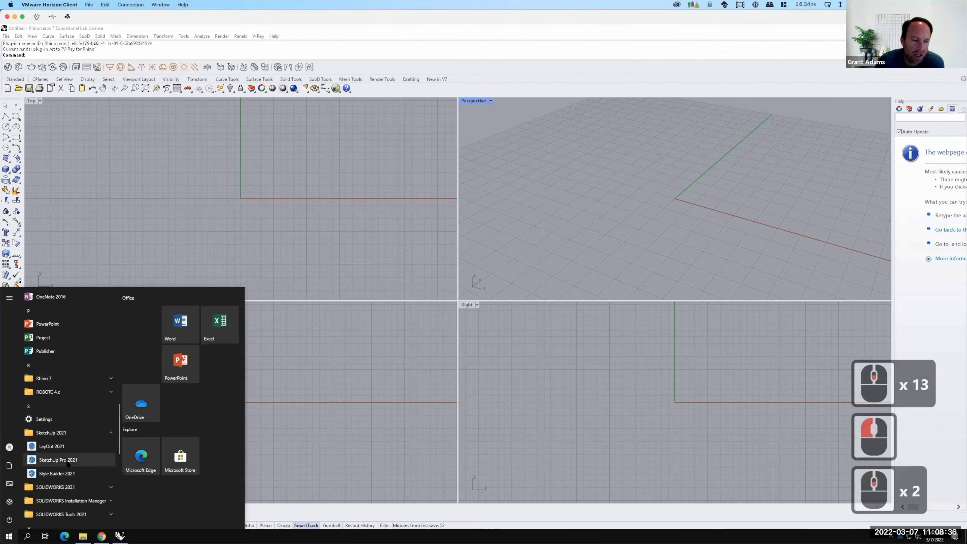
click(67, 462)
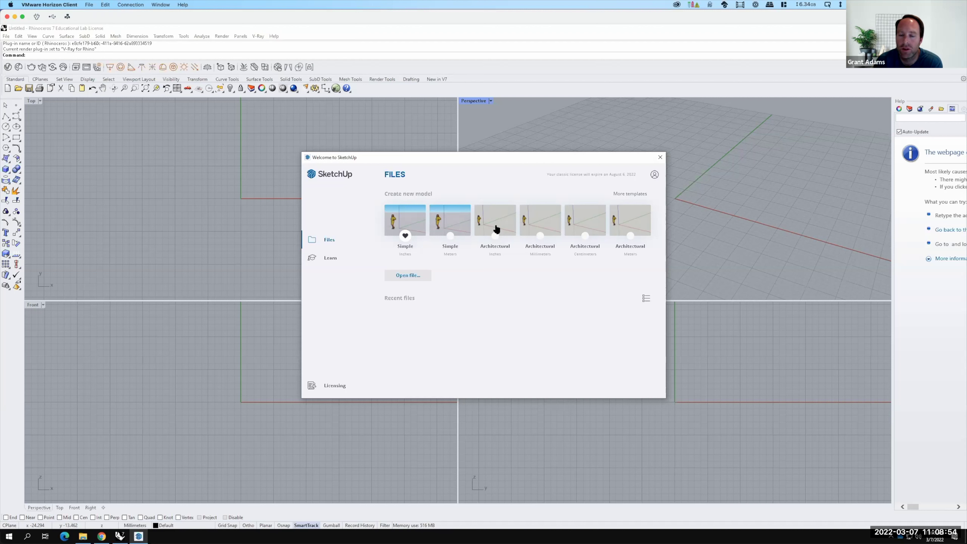
Start a new SketchUp model from the Architectural Inches template.
key(F15)
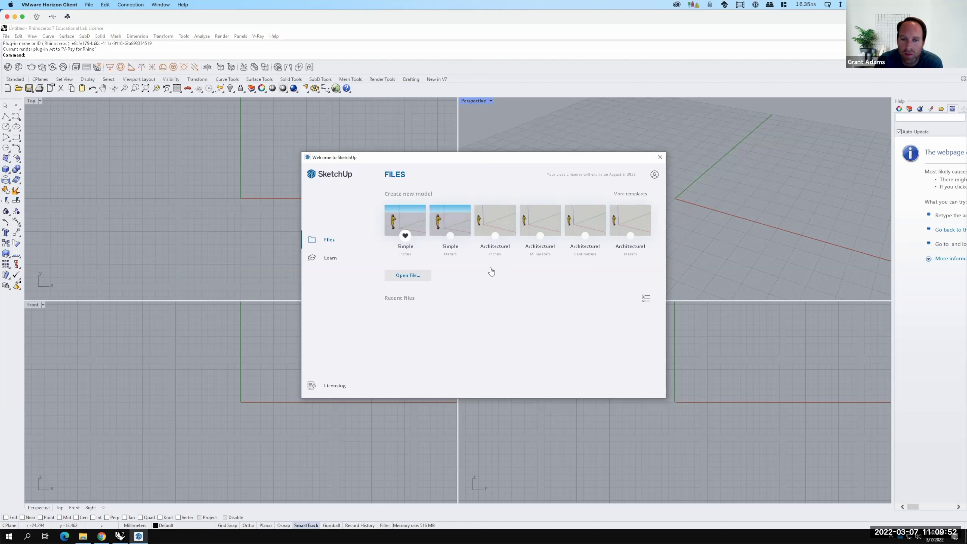
key(F15)
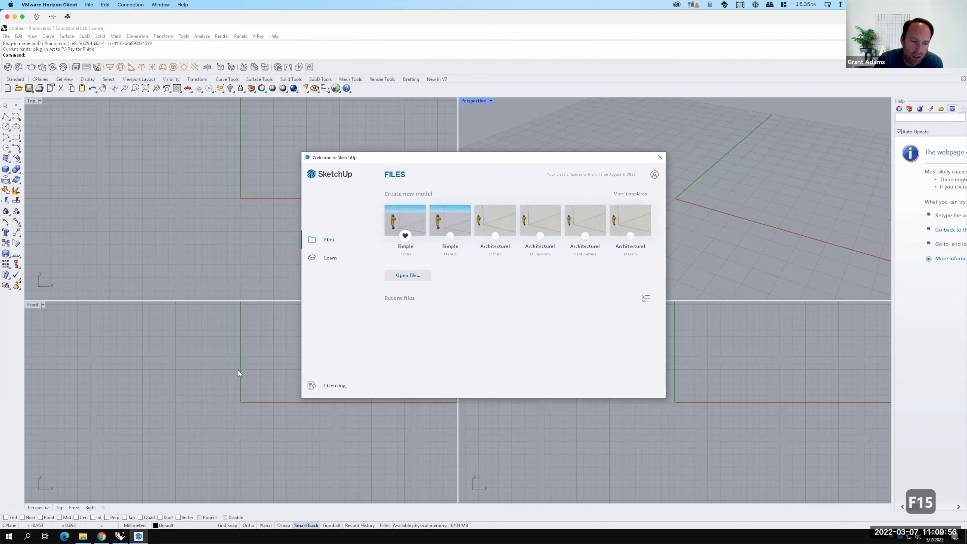
click(499, 219)
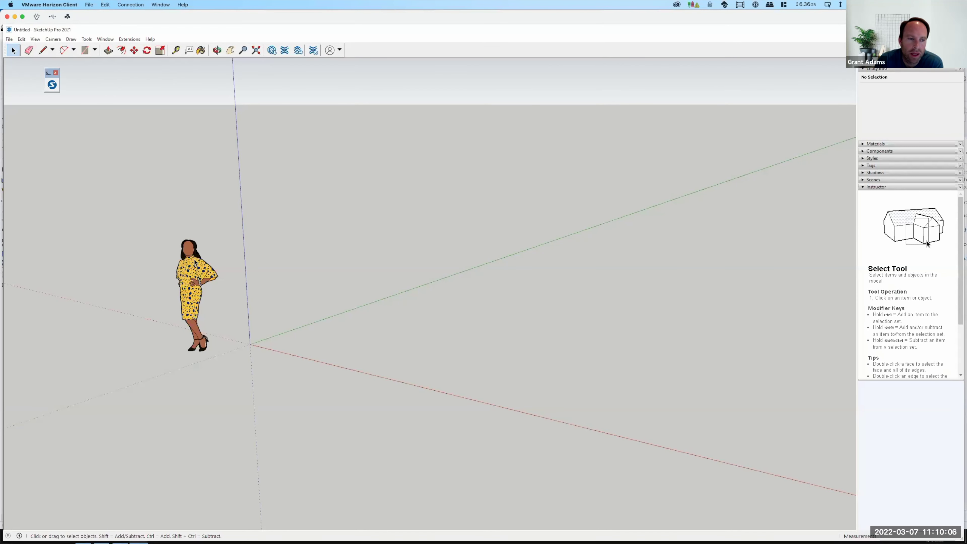
Erase the default standing person figure and zoom out on the empty scene.
click(194, 270)
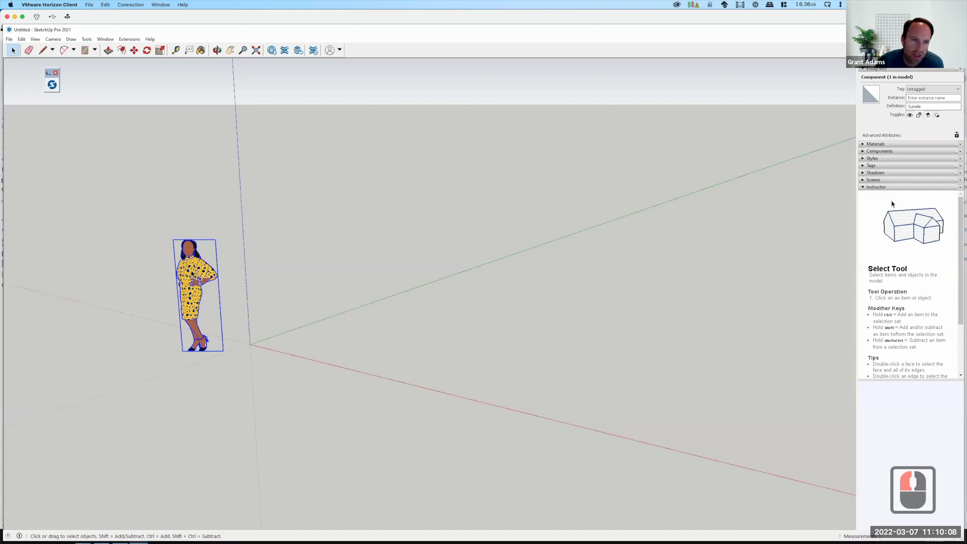
key(BackSpace)
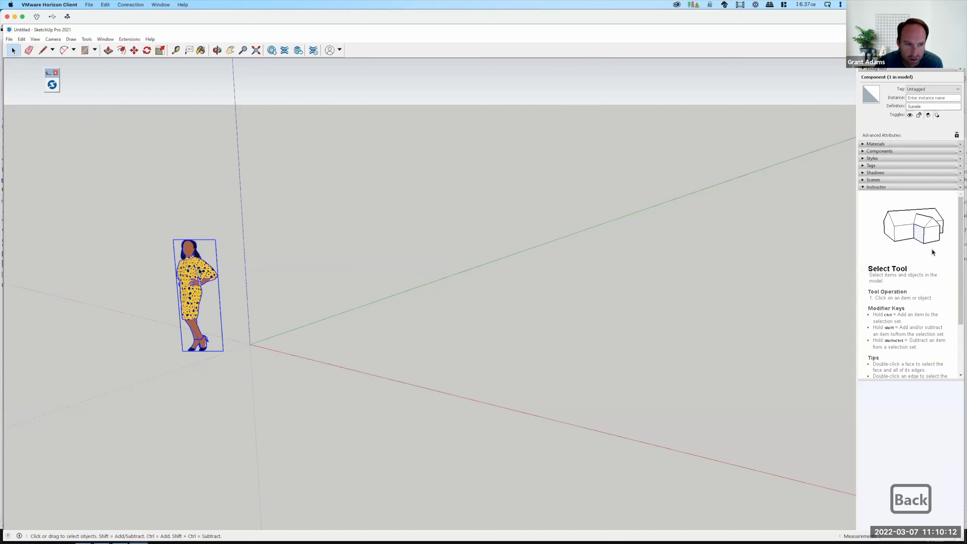
right_click(194, 275)
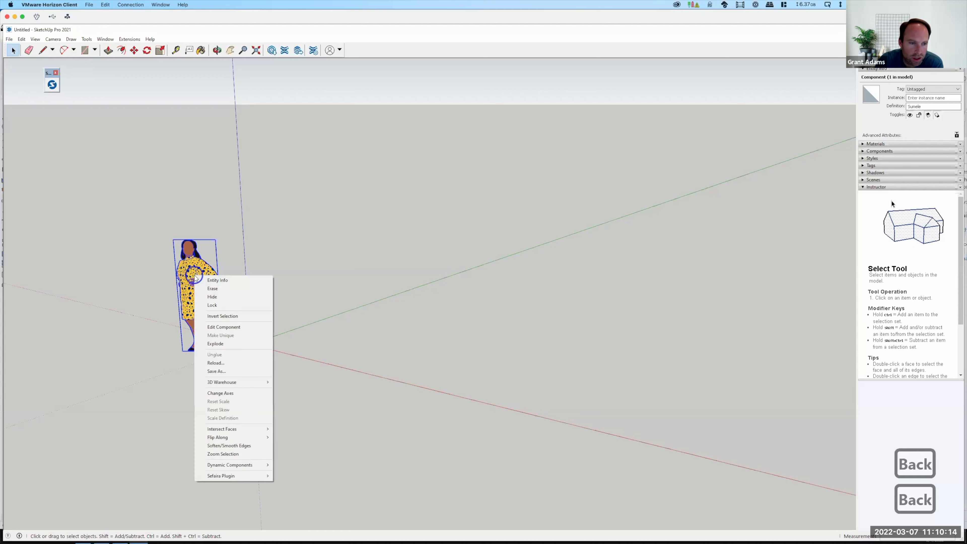
click(212, 289)
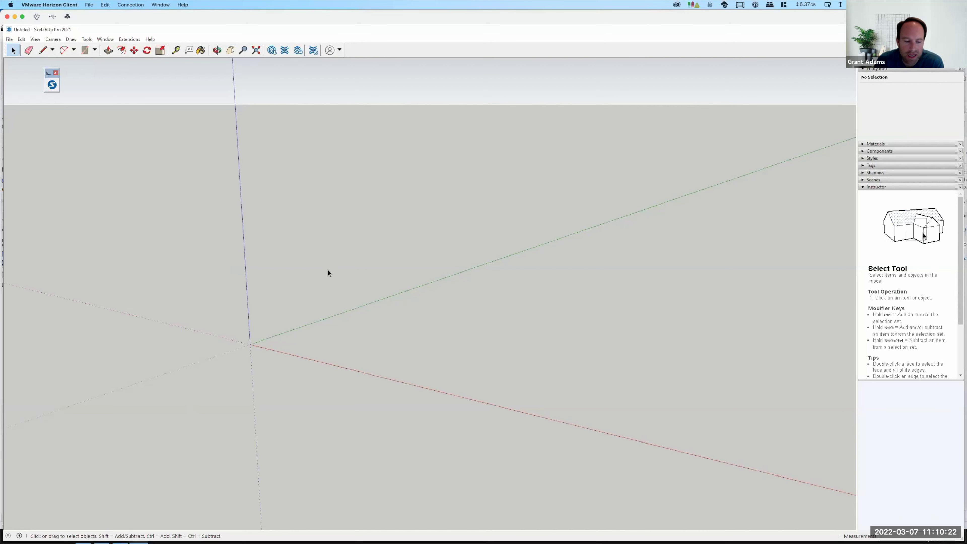
scroll(328, 271, down, 3)
scroll(314, 297, down, 13)
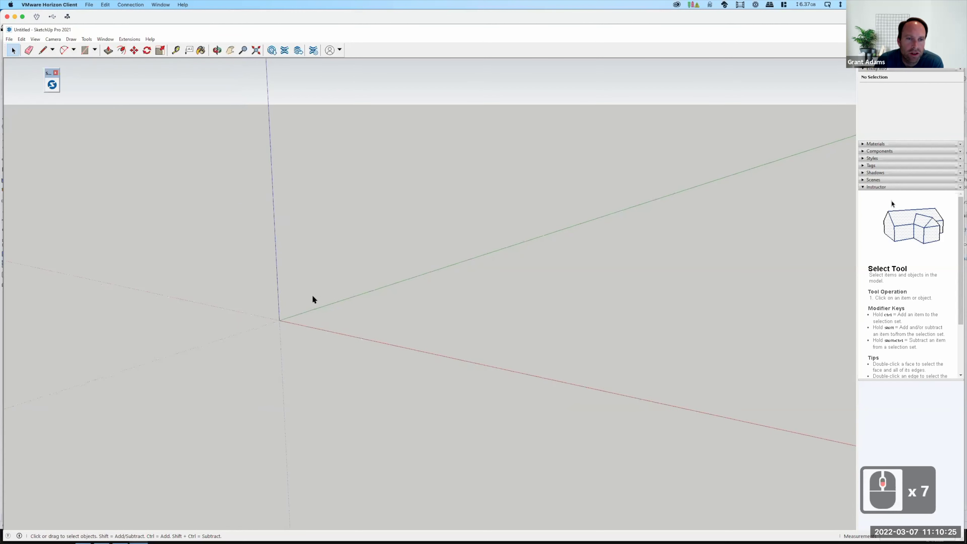
Start File > Geo-location > Add Location and agree to the sign-in prompt.
click(13, 41)
mouse_move(25, 141)
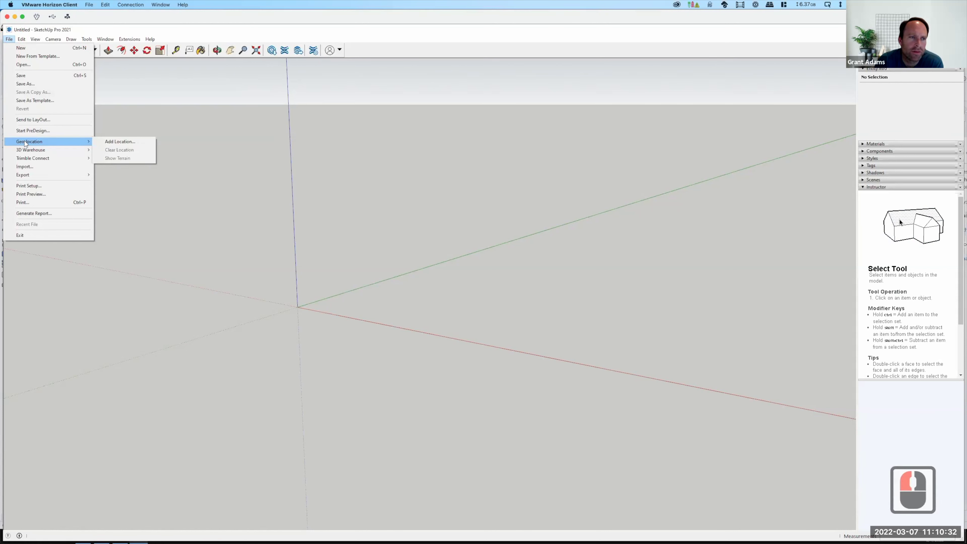
click(125, 142)
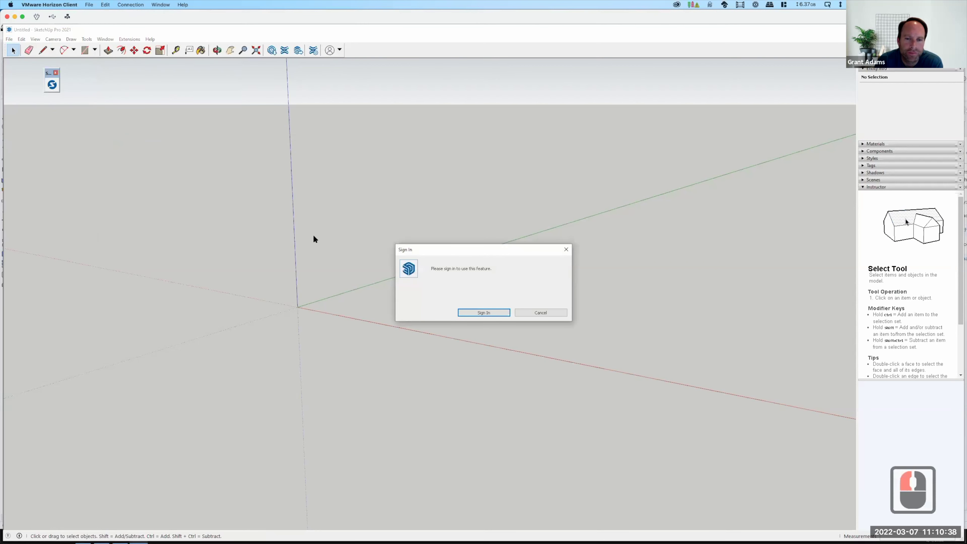
click(493, 313)
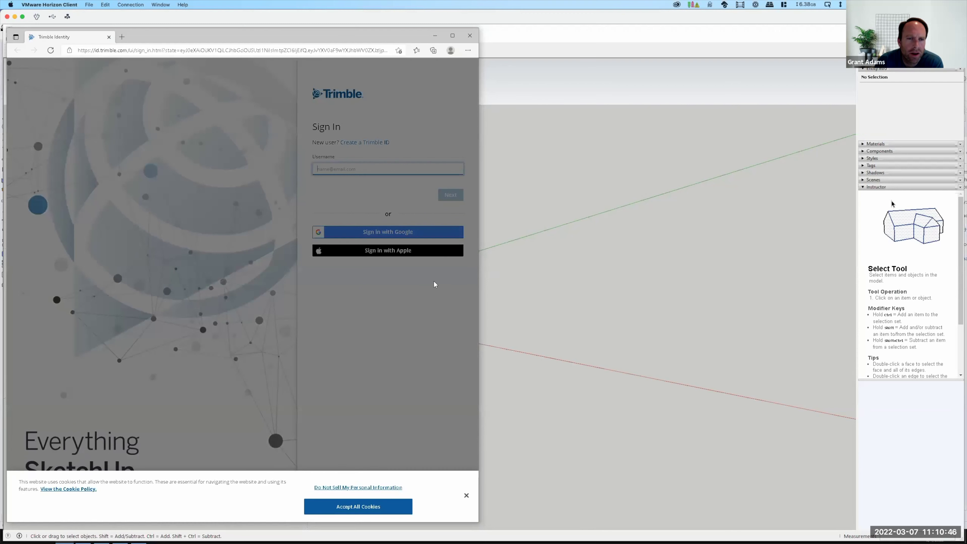
Accept the cookie banner, choose Sign in with Google, and return to the remote desktop window.
click(351, 155)
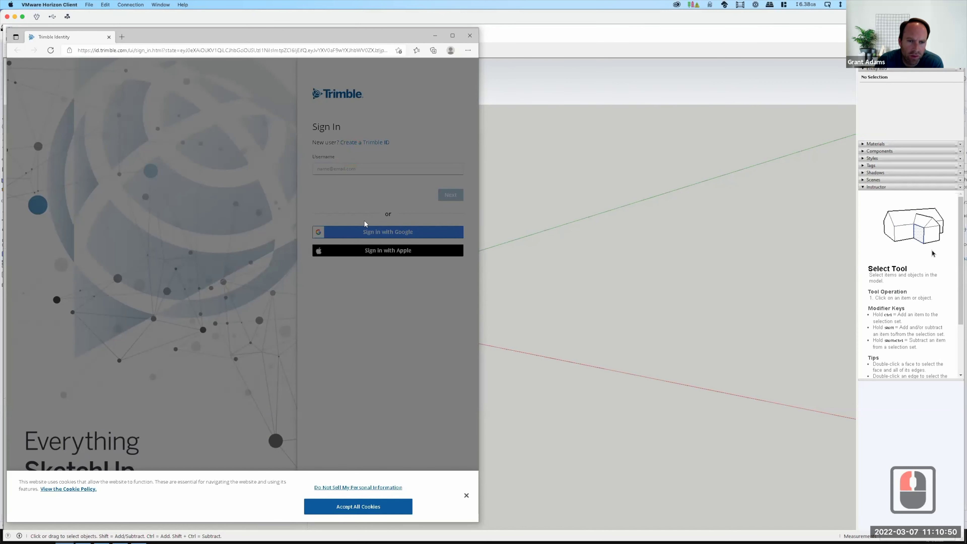
click(388, 233)
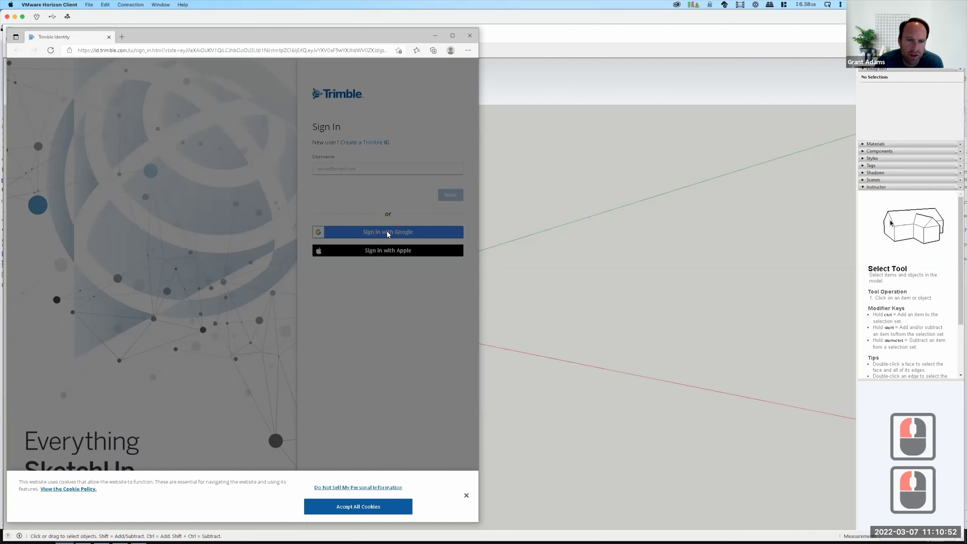
key(F15)
click(377, 508)
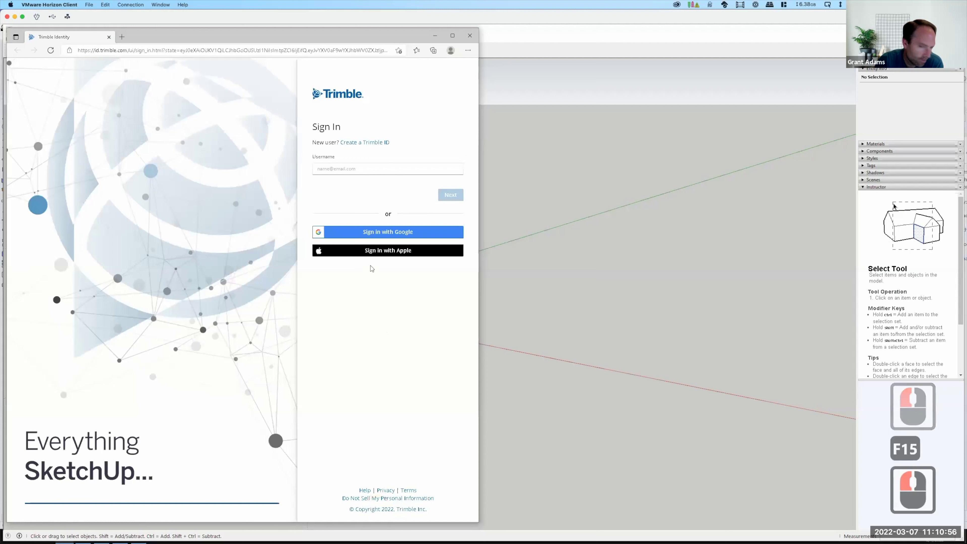
click(375, 235)
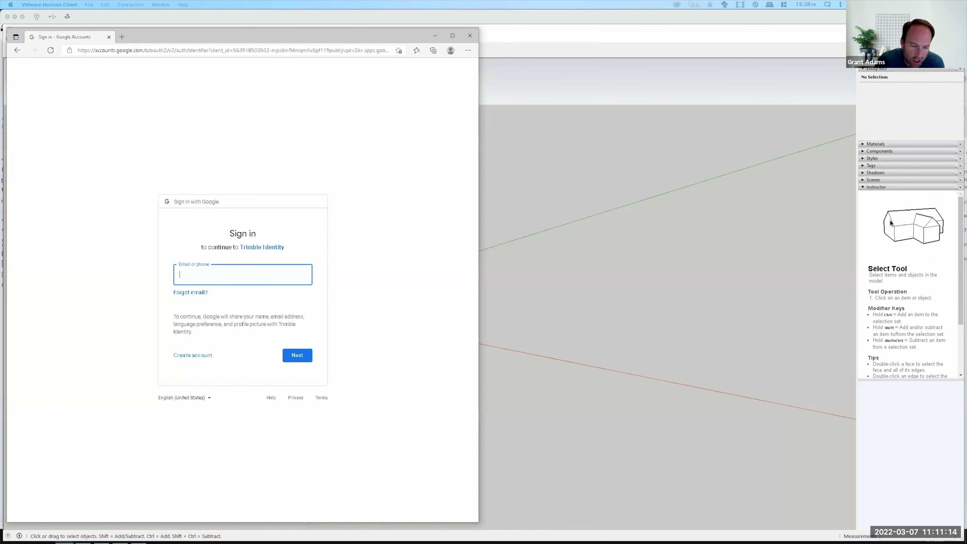
key(ctrl+Up)
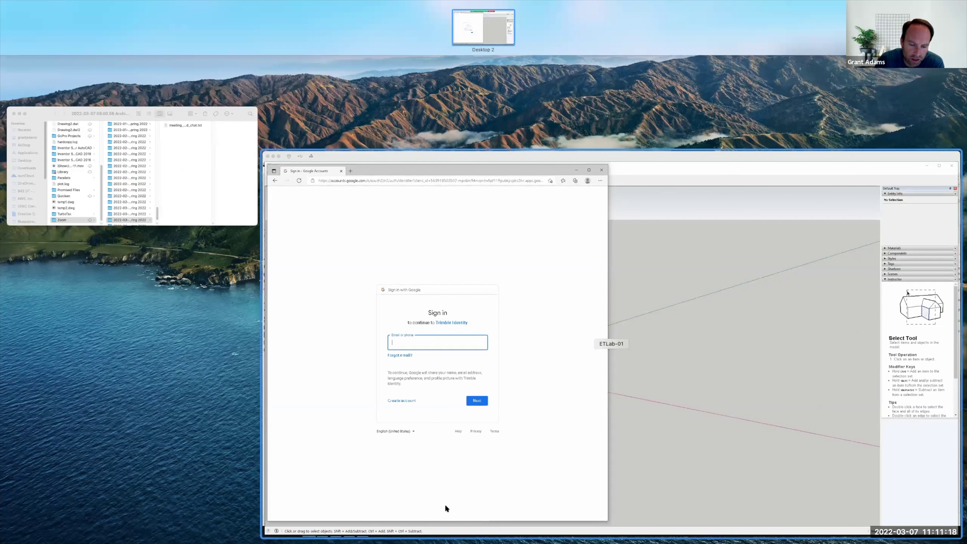
click(446, 507)
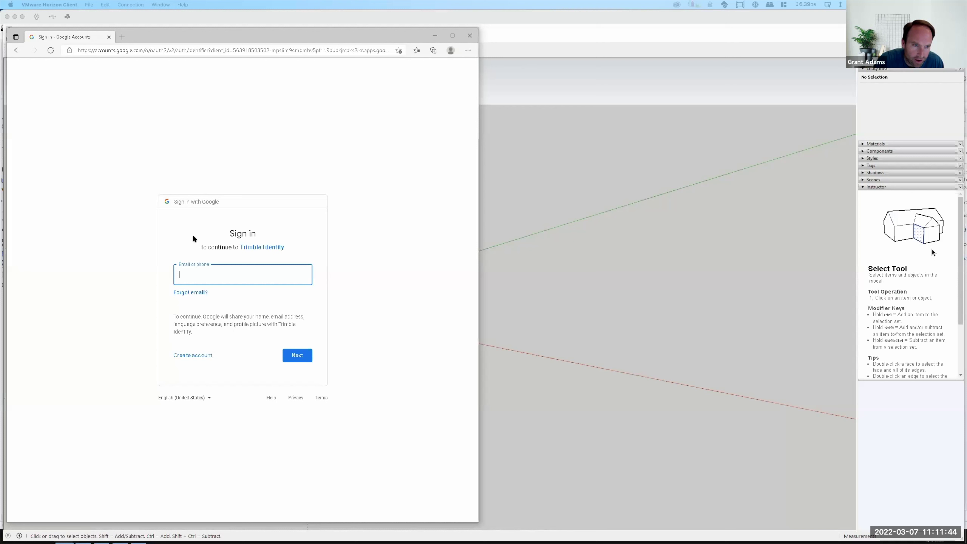
Sign in to Google with the account's e-mail address and pasted password.
click(198, 275)
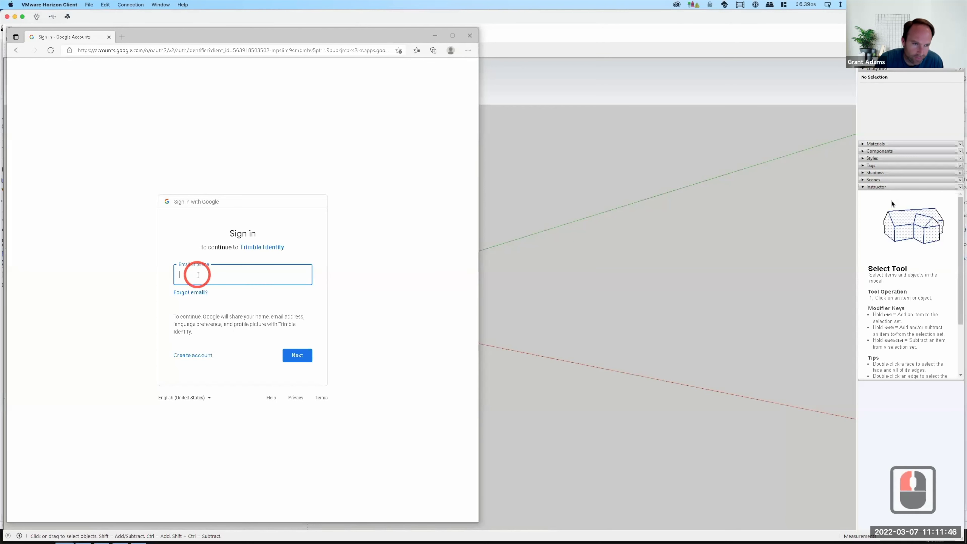
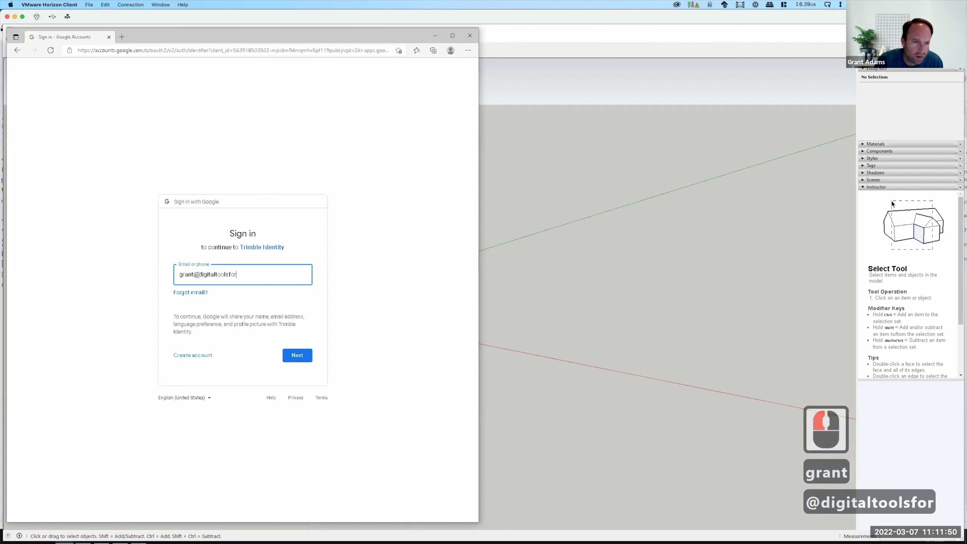
key(Return)
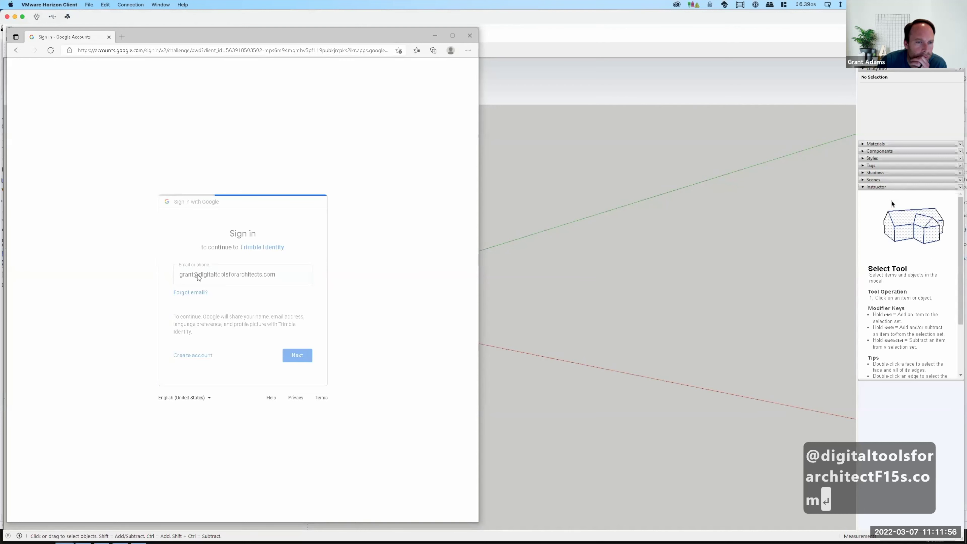
click(198, 276)
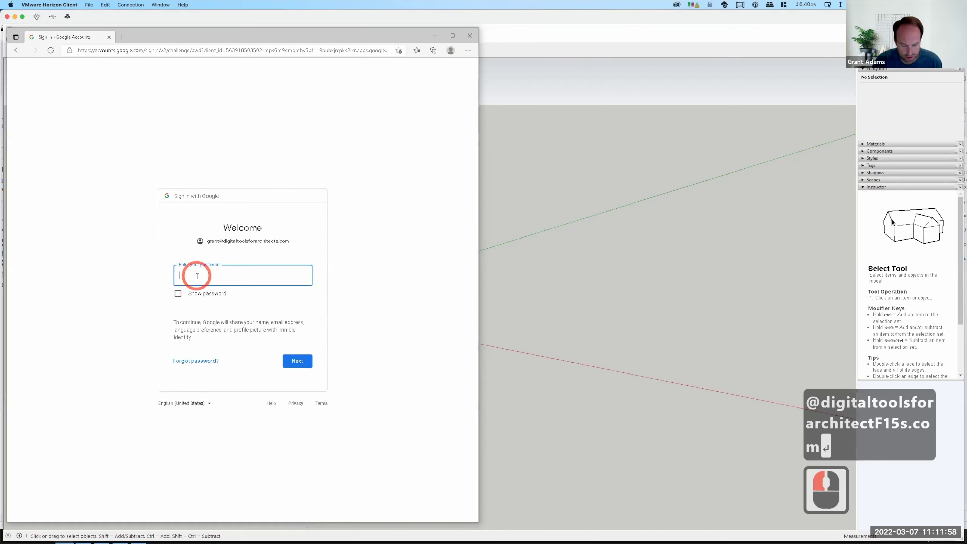
key(ctrl+v)
click(305, 365)
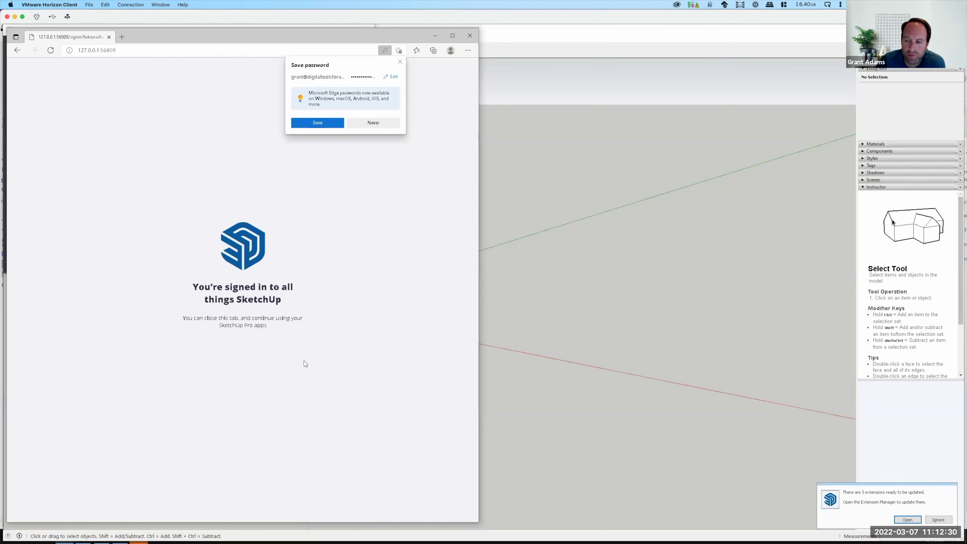
Close the Edge sign-in window and the Add Location welcome dialog, then switch to Chrome.
click(470, 38)
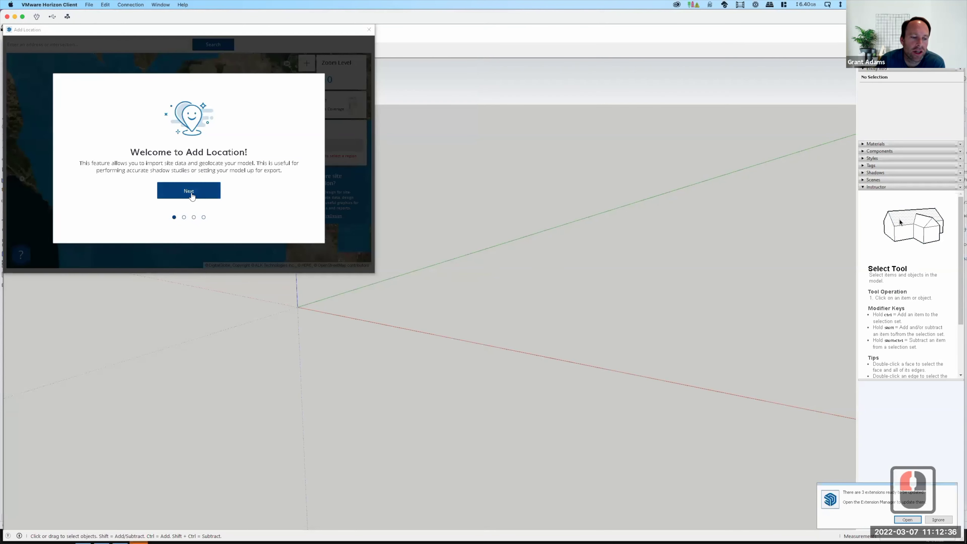
click(120, 535)
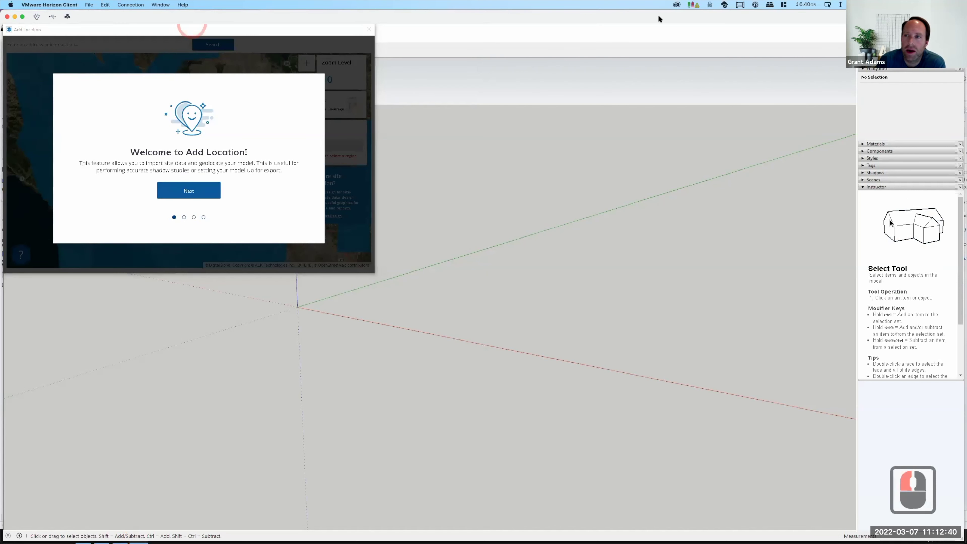
click(190, 247)
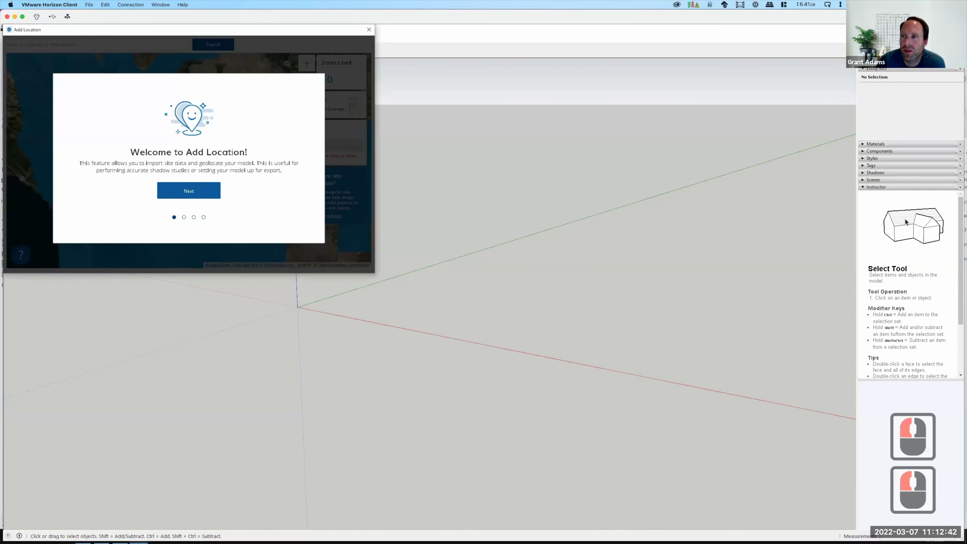
click(369, 29)
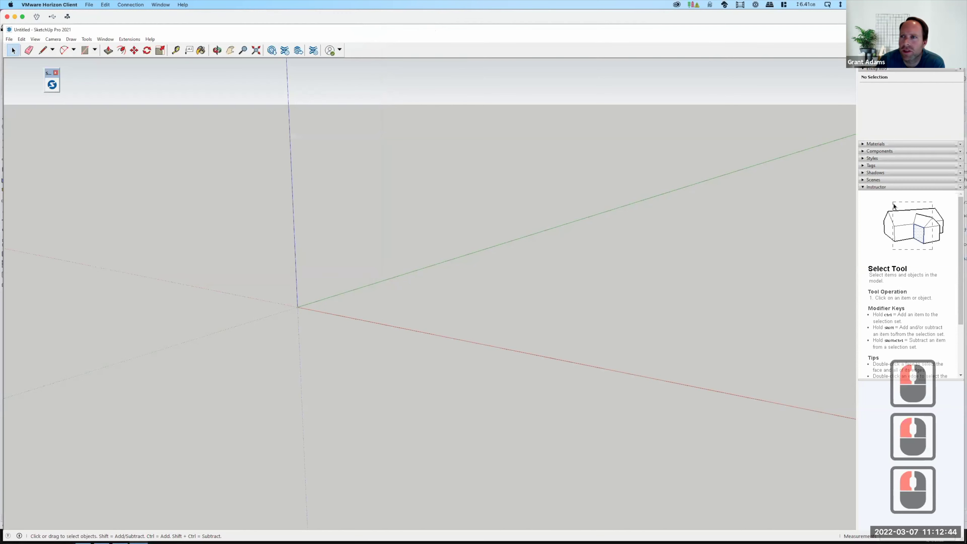
click(102, 536)
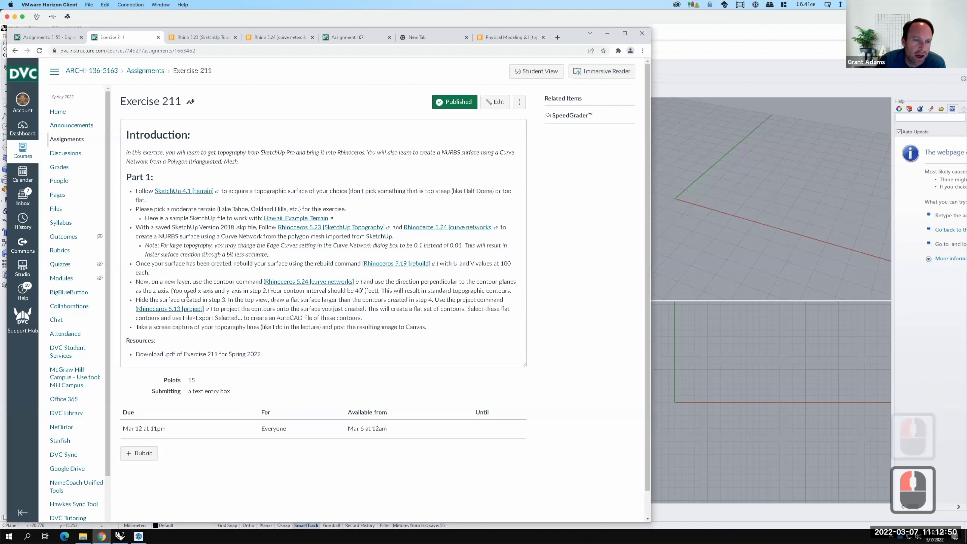
Save Hawaii_Example_Terrain into OneDrive's Live Demonstrations > Live - A136 Exercises > Ex211 - Topography from SketchUp folder.
key(F15)
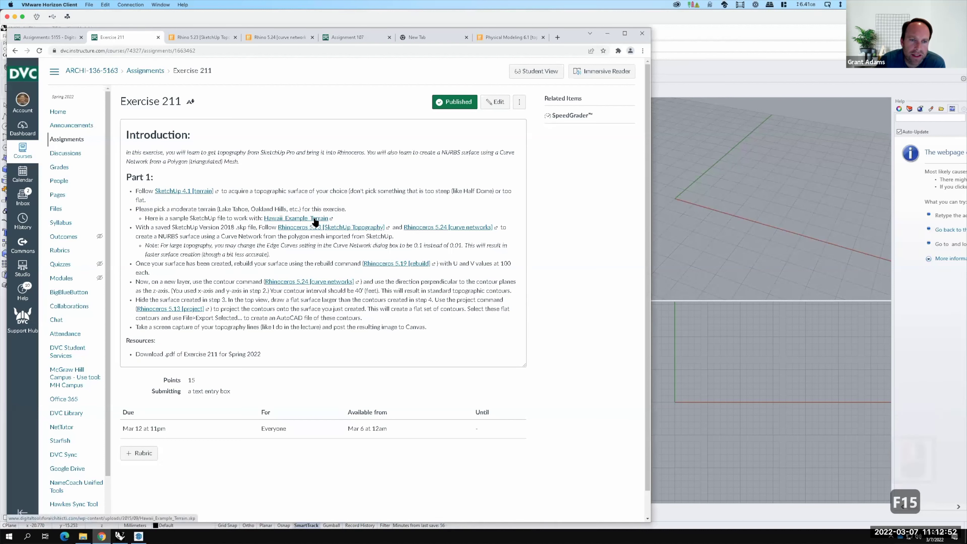
click(315, 222)
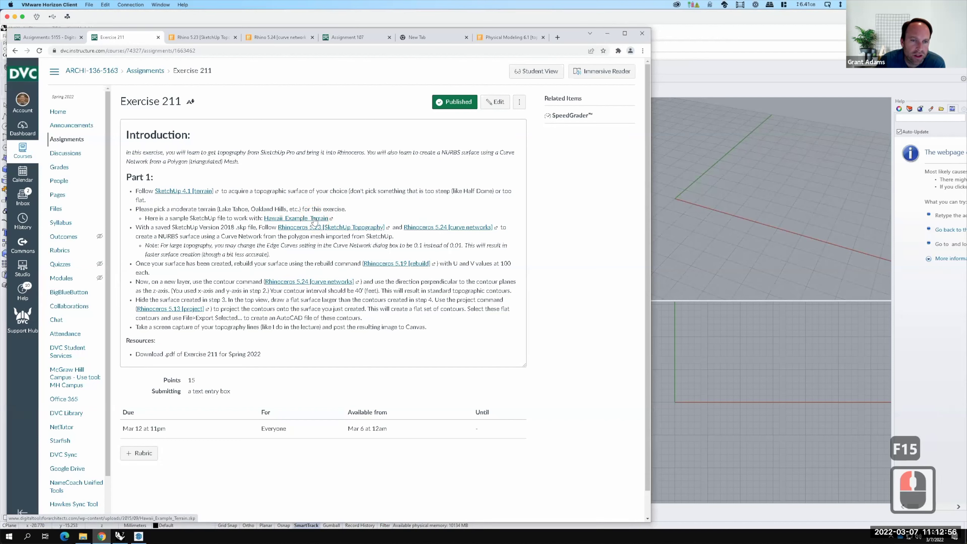
right_click(314, 219)
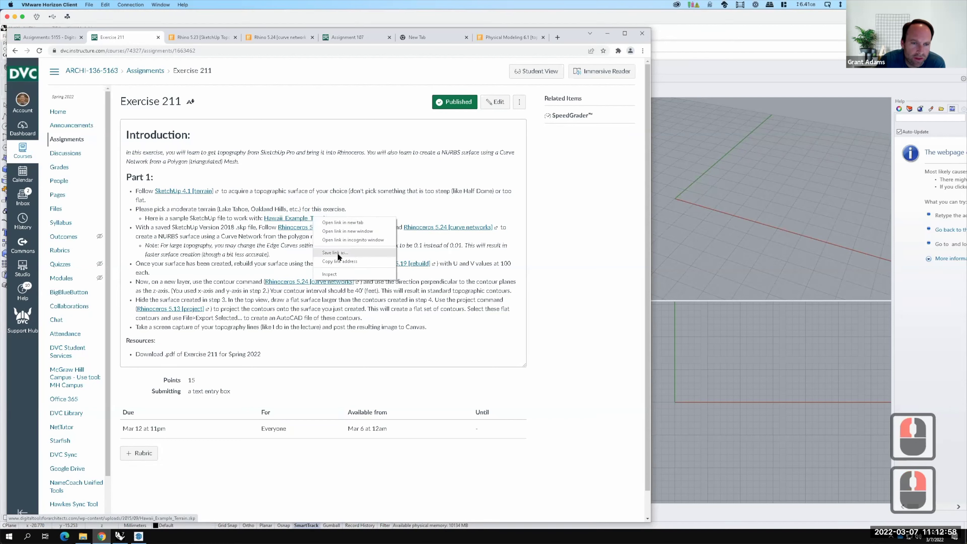
click(338, 253)
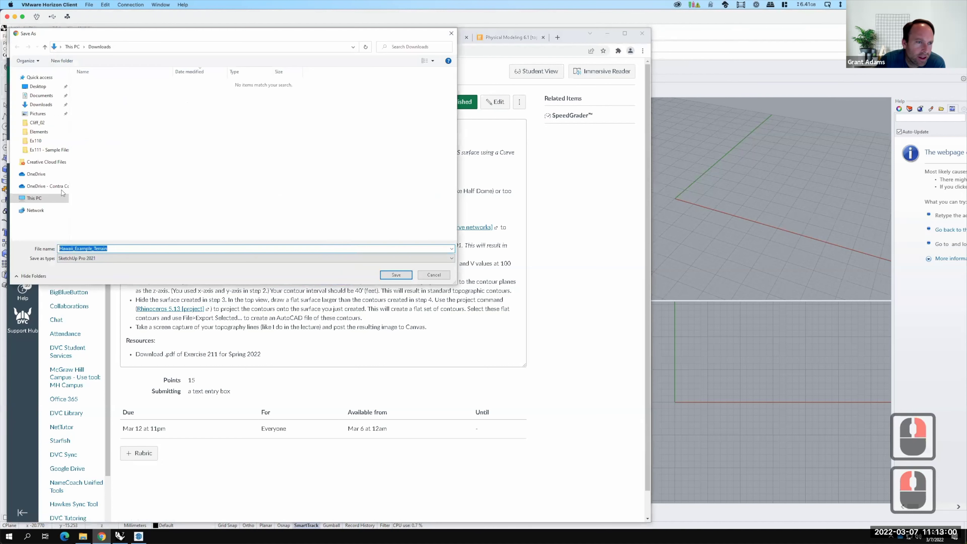
click(42, 187)
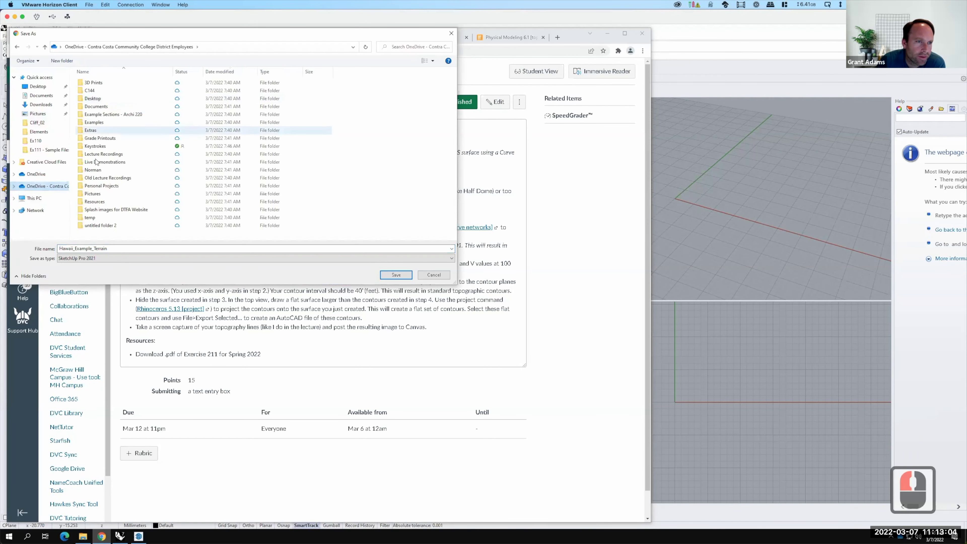
double_click(95, 161)
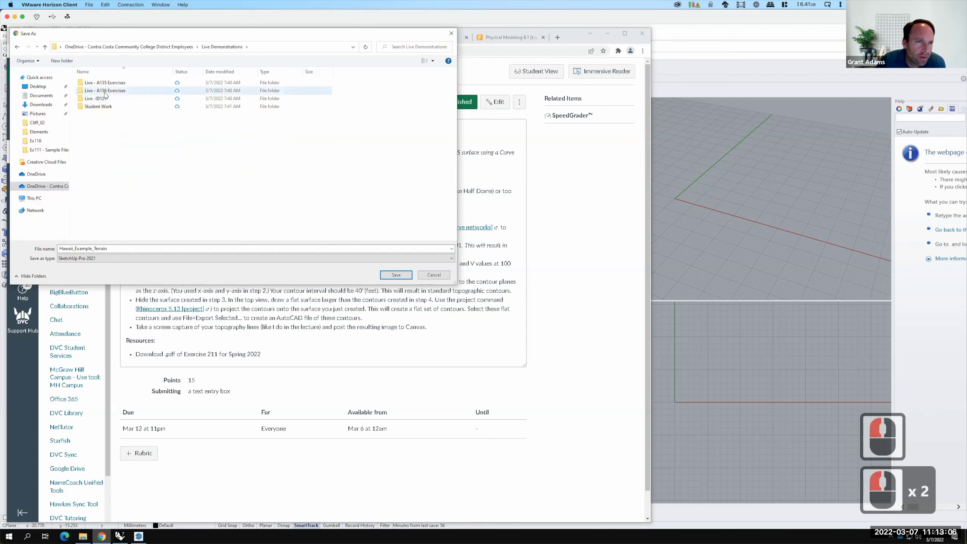
double_click(105, 92)
double_click(96, 171)
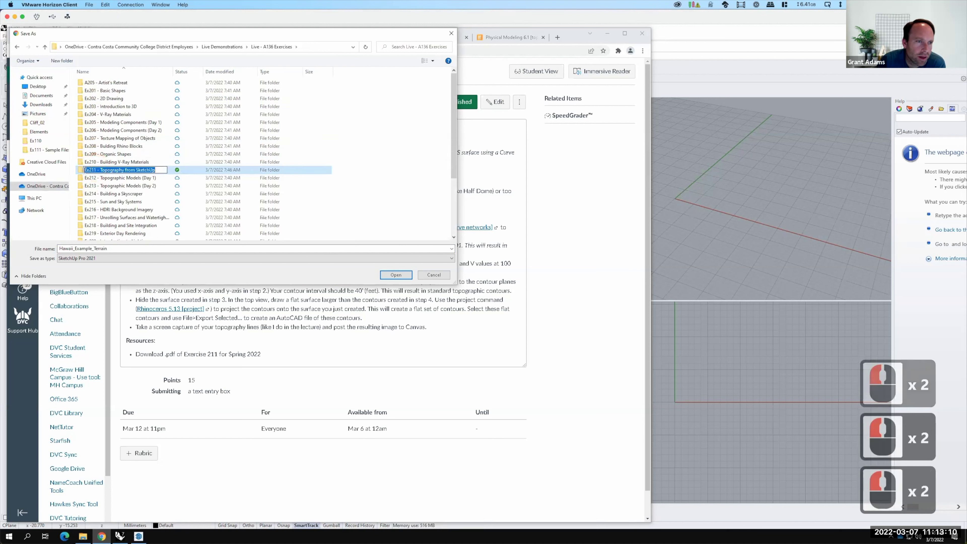
click(105, 255)
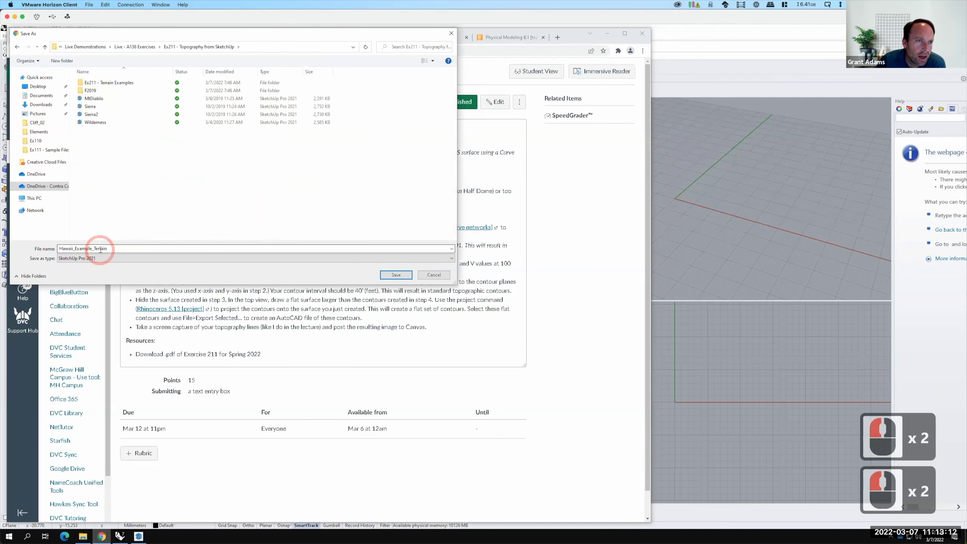
click(396, 275)
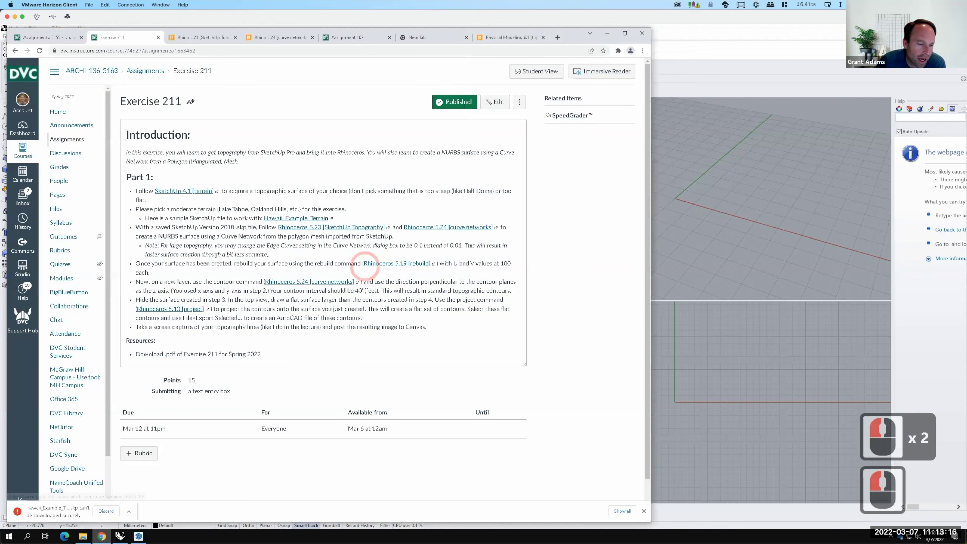
Keep the blocked terrain download and switch back to SketchUp.
click(129, 511)
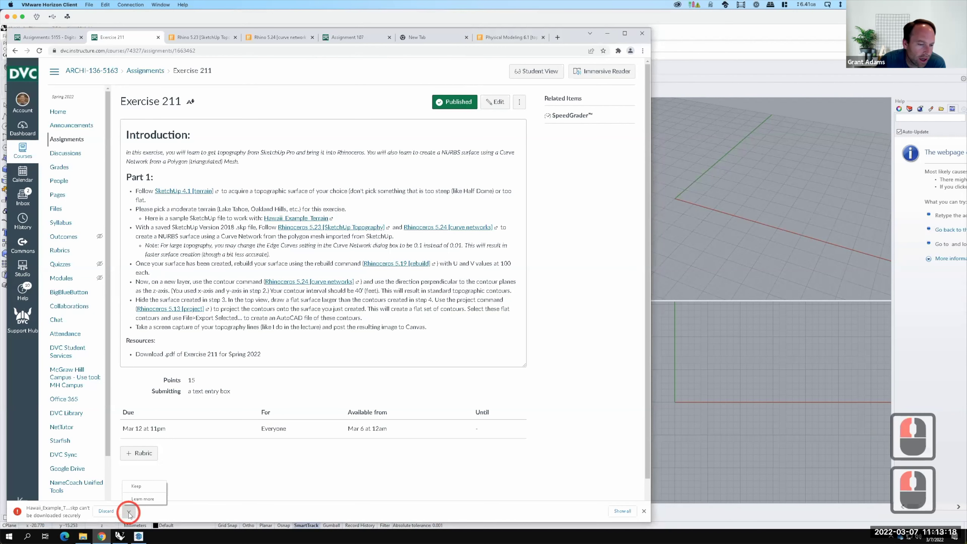
click(138, 490)
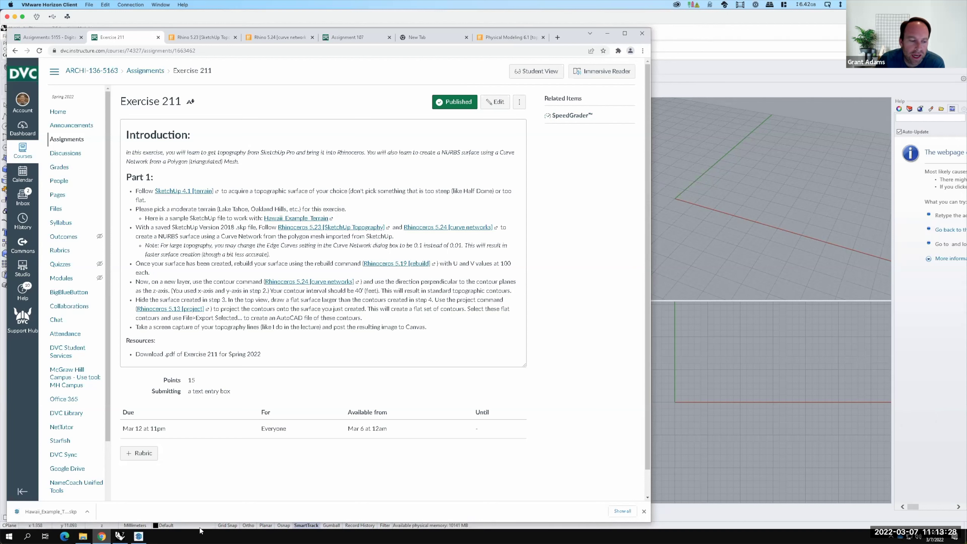
click(139, 536)
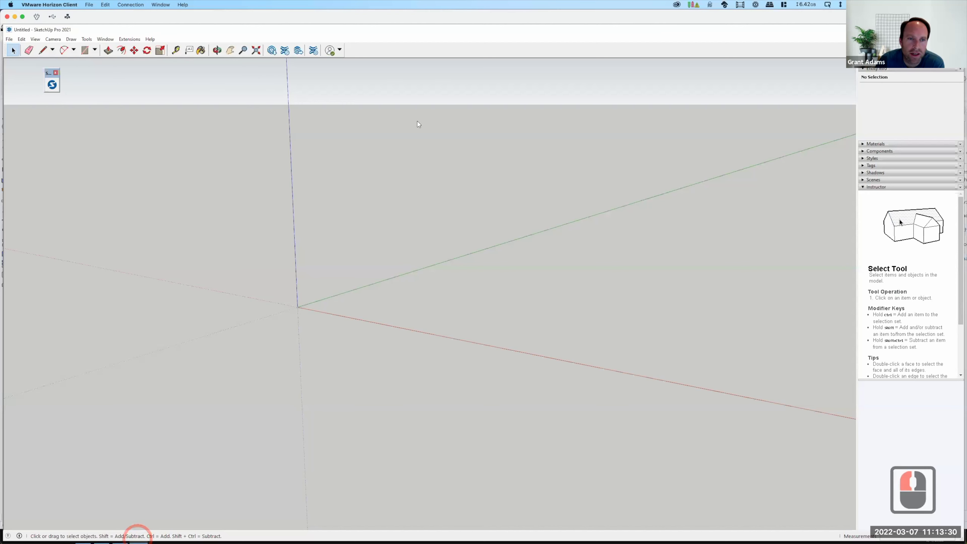
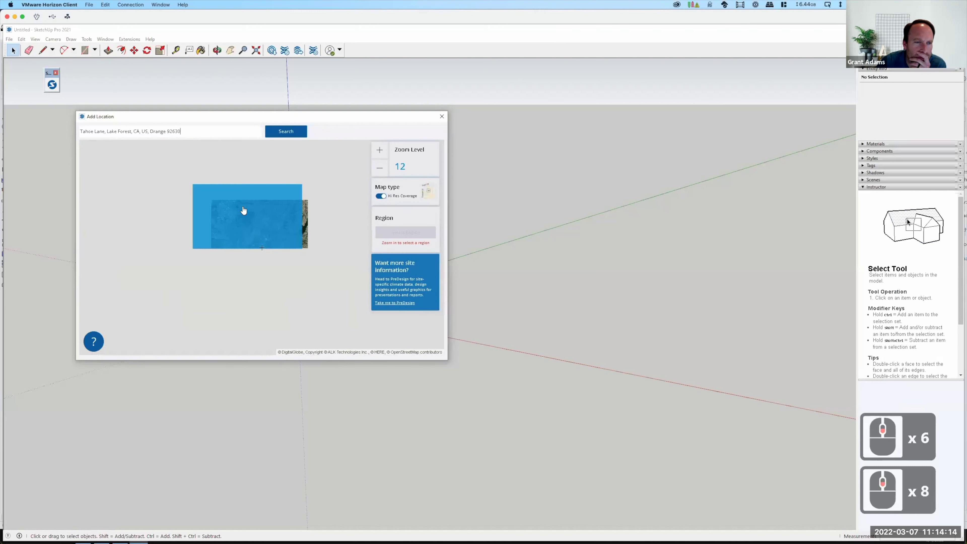
Pan and zoom the map from Orange County north across California toward Lake Tahoe.
scroll(244, 209, down, 3)
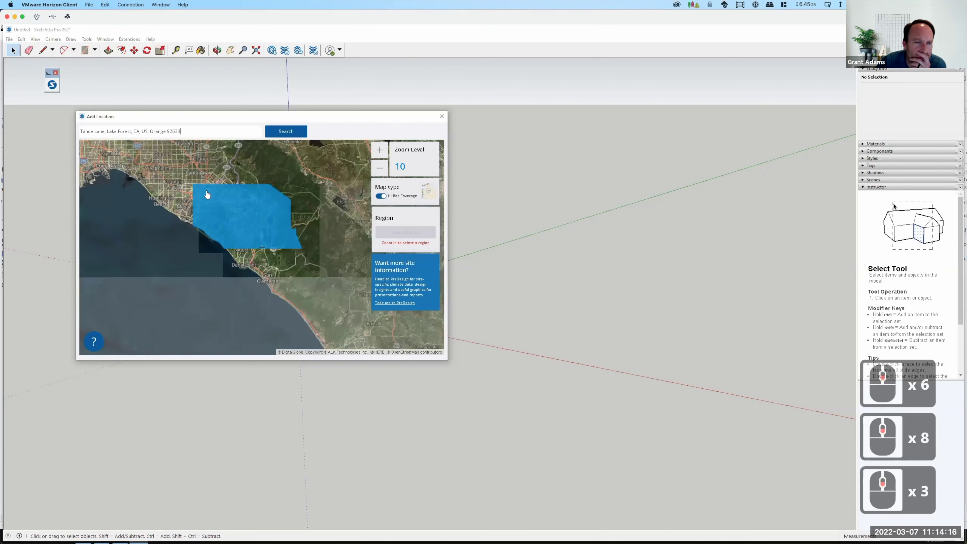
scroll(219, 195, down, 2)
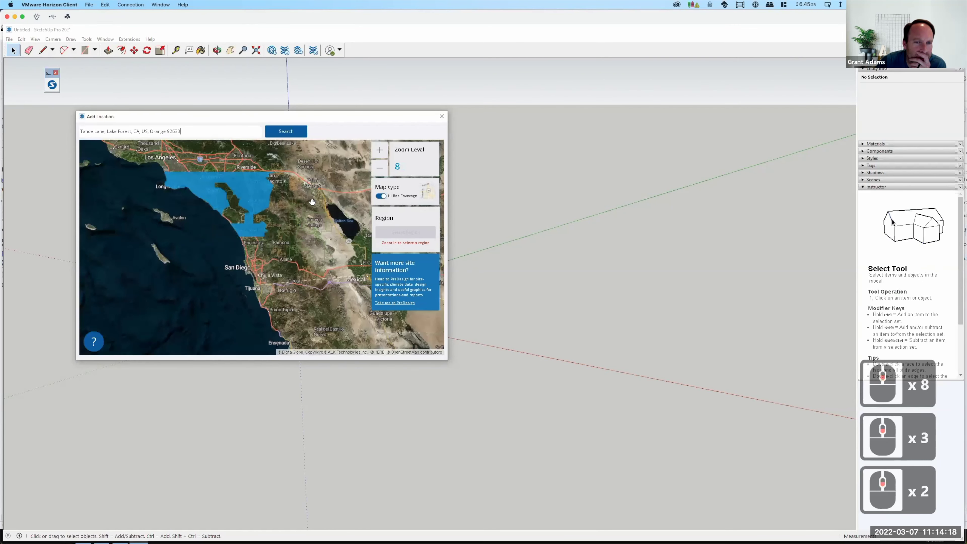
drag(266, 230, 269, 216)
scroll(269, 217, down, 8)
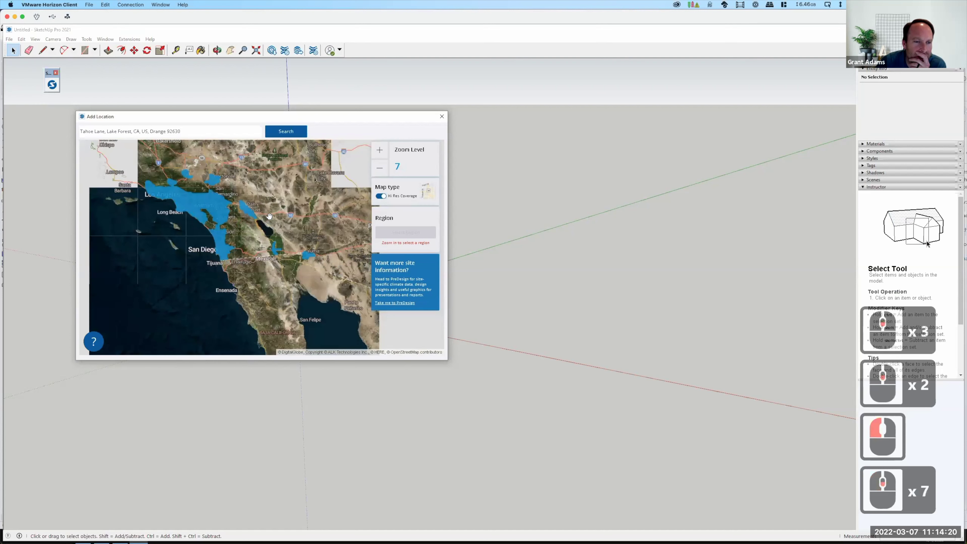
scroll(259, 228, down, 3)
drag(252, 297, 247, 404)
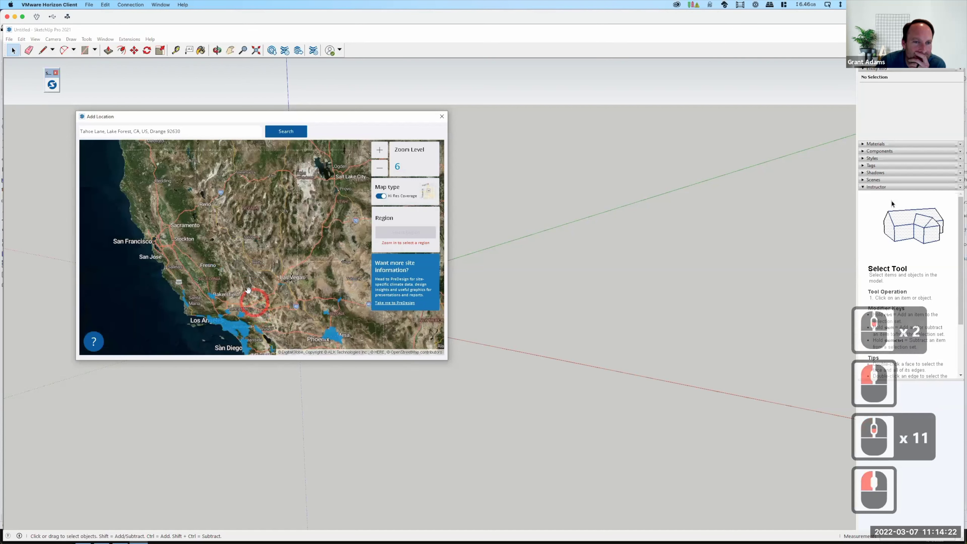
scroll(228, 267, up, 6)
scroll(220, 255, down, 7)
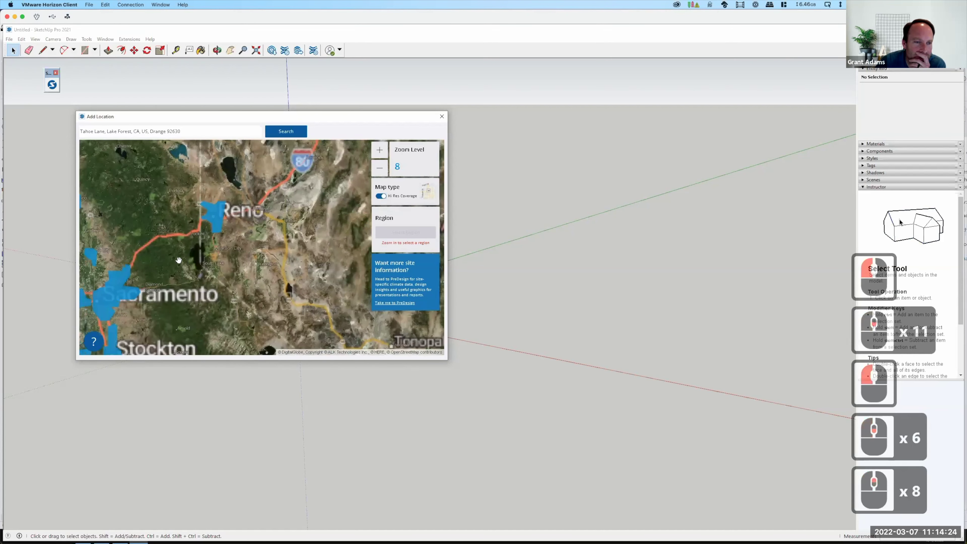
drag(186, 262, 198, 290)
scroll(213, 267, up, 5)
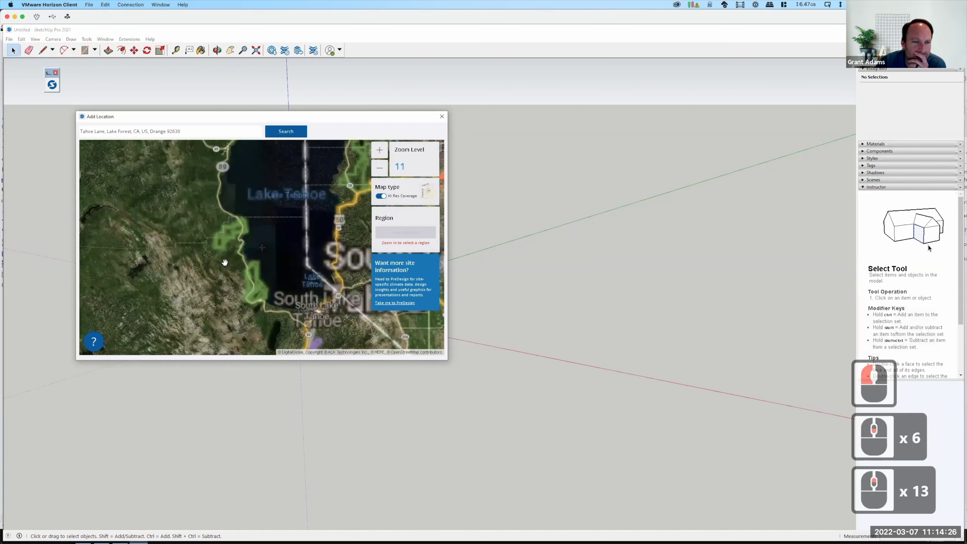
scroll(224, 261, up, 3)
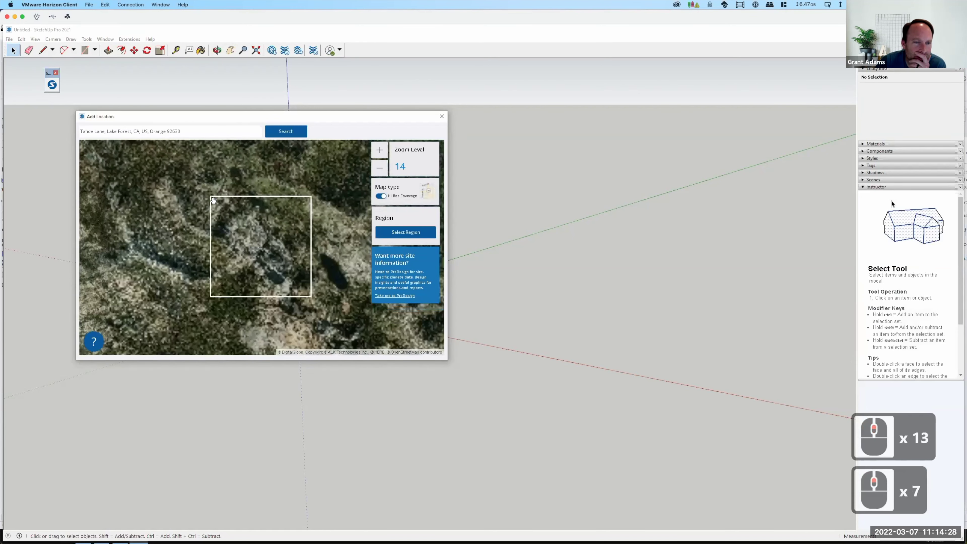
scroll(263, 223, up, 3)
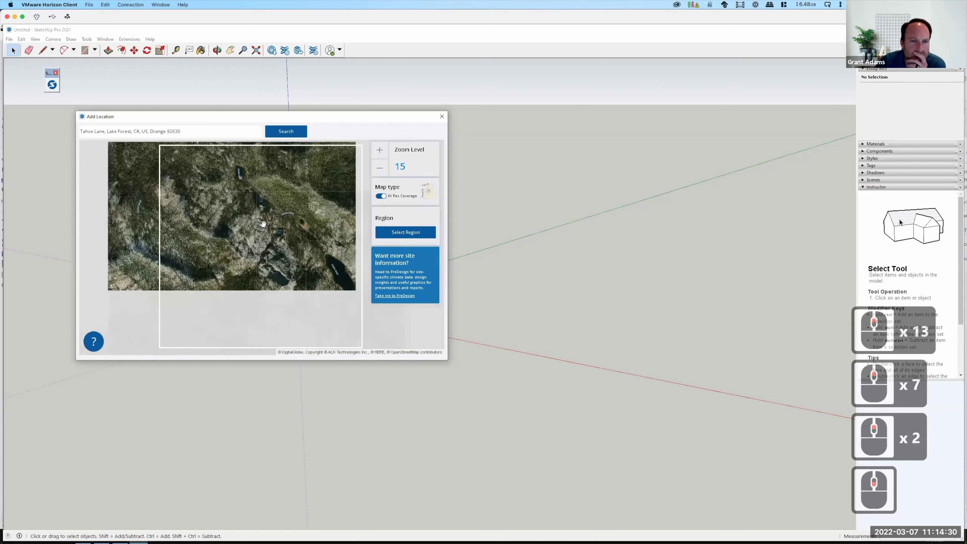
scroll(203, 264, down, 4)
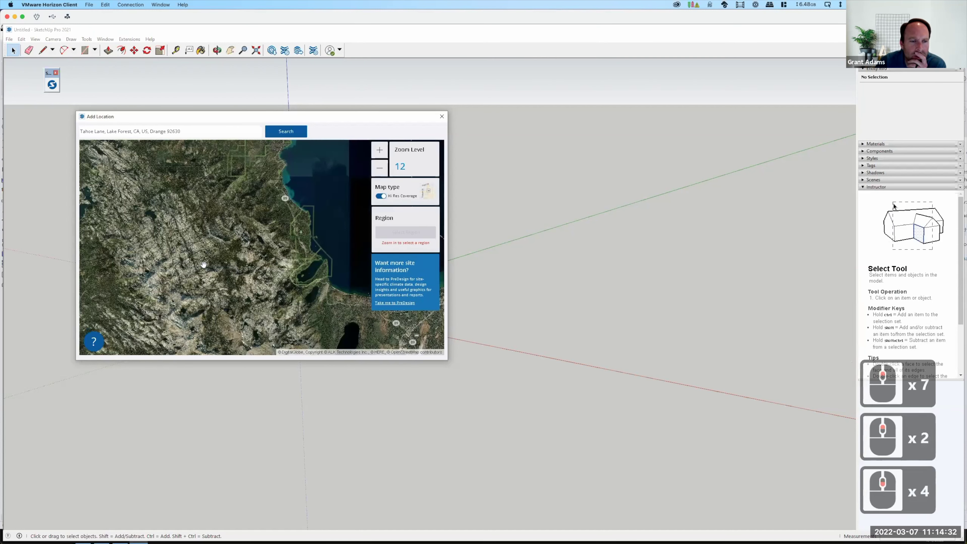
scroll(222, 288, up, 1)
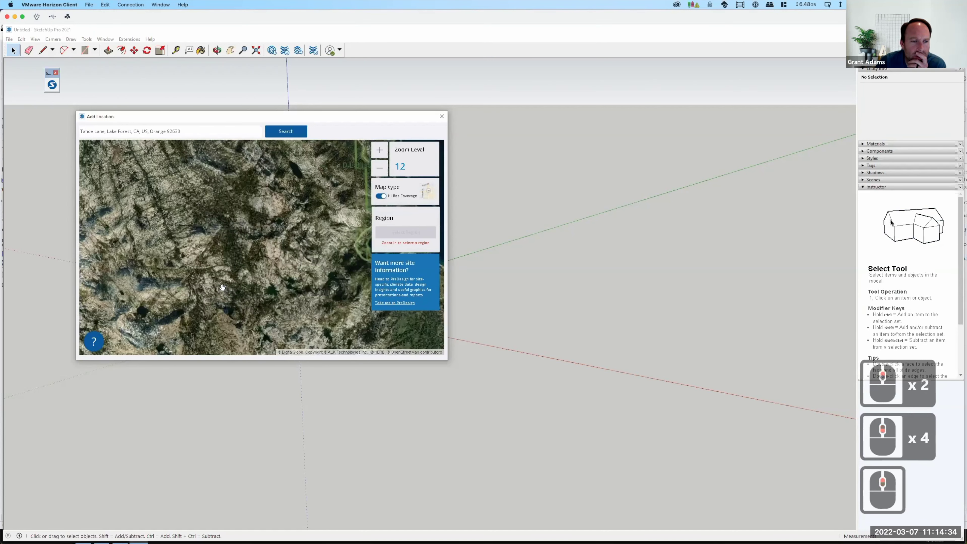
Zoom in on a mountain lake near Lake Tahoe and centre it in the region box at level 15.
drag(250, 248, 268, 223)
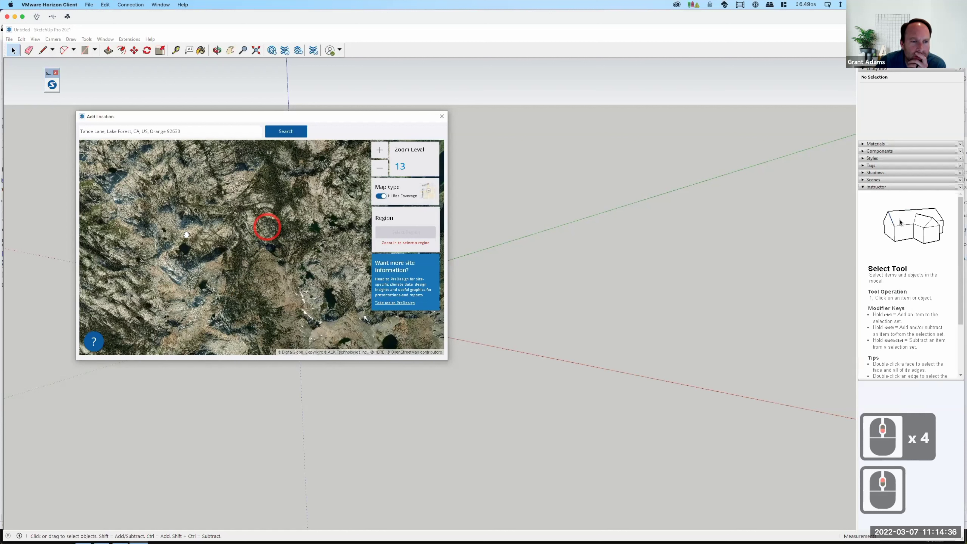
scroll(272, 256, up, 1)
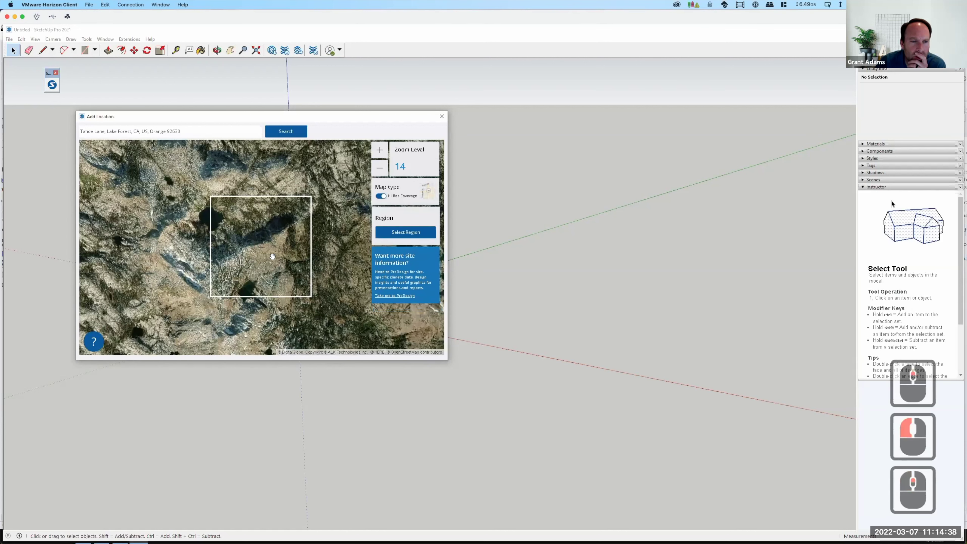
drag(272, 256, 275, 245)
scroll(266, 245, down, 1)
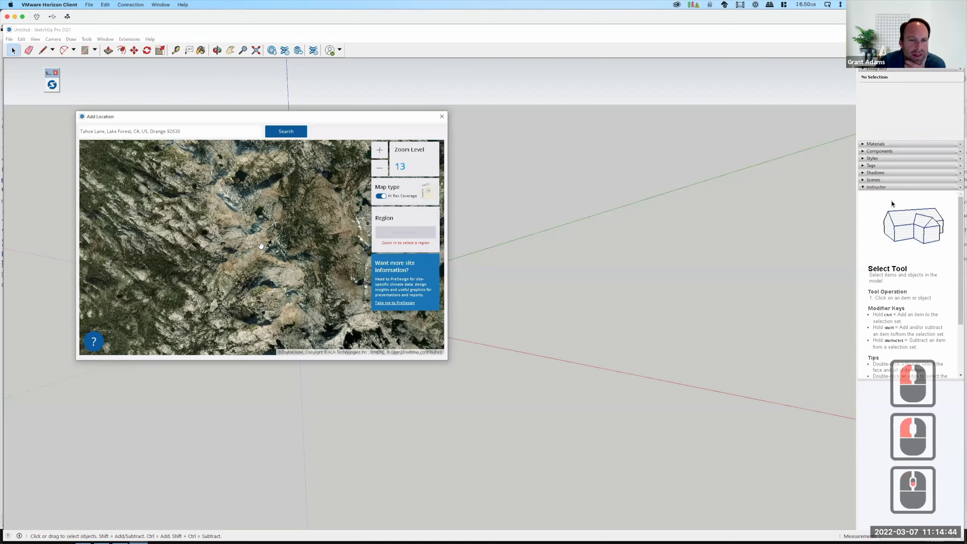
scroll(261, 246, down, 1)
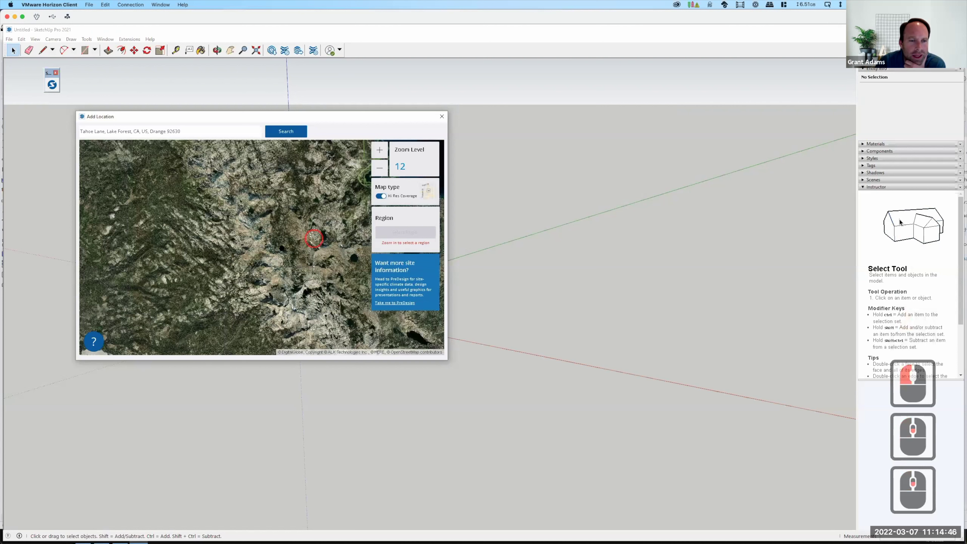
drag(314, 238, 245, 223)
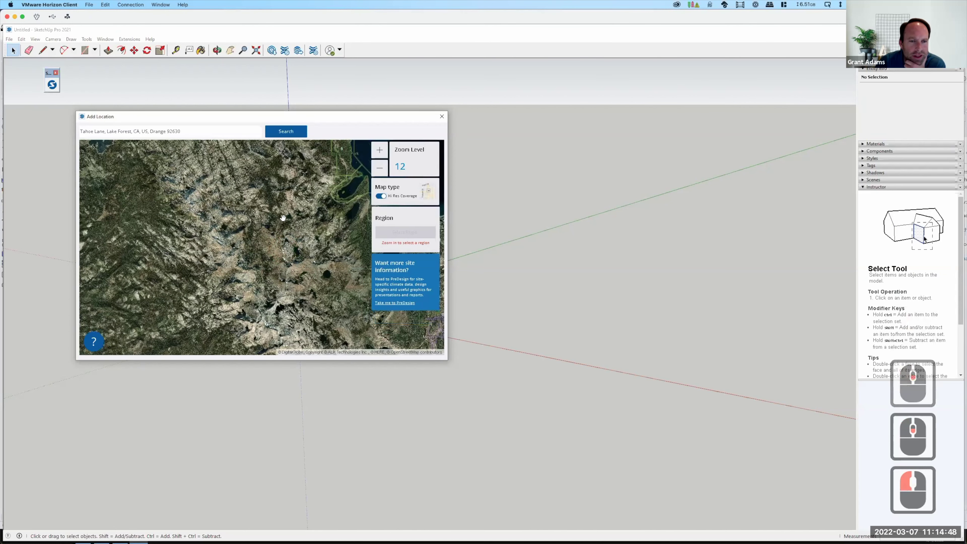
scroll(282, 238, up, 1)
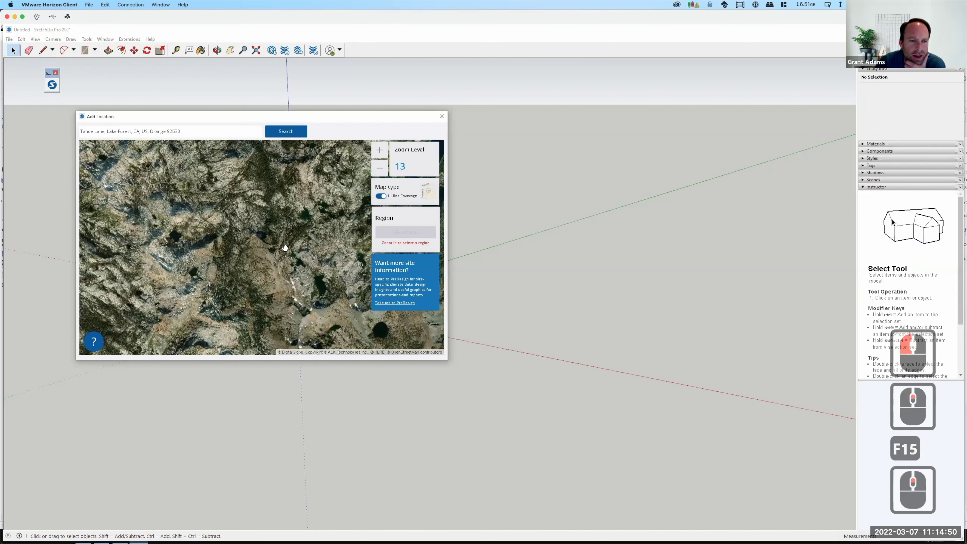
double_click(285, 248)
click(246, 218)
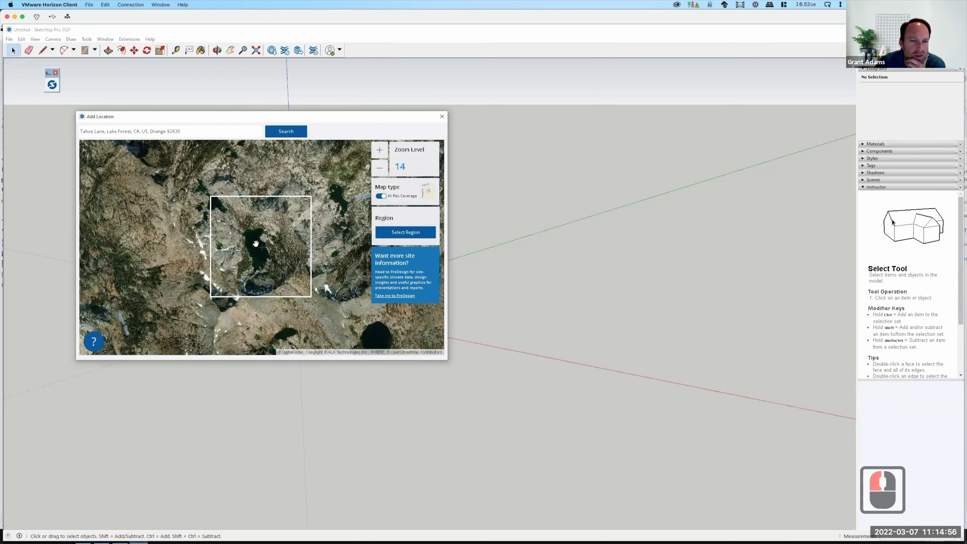
scroll(255, 243, up, 1)
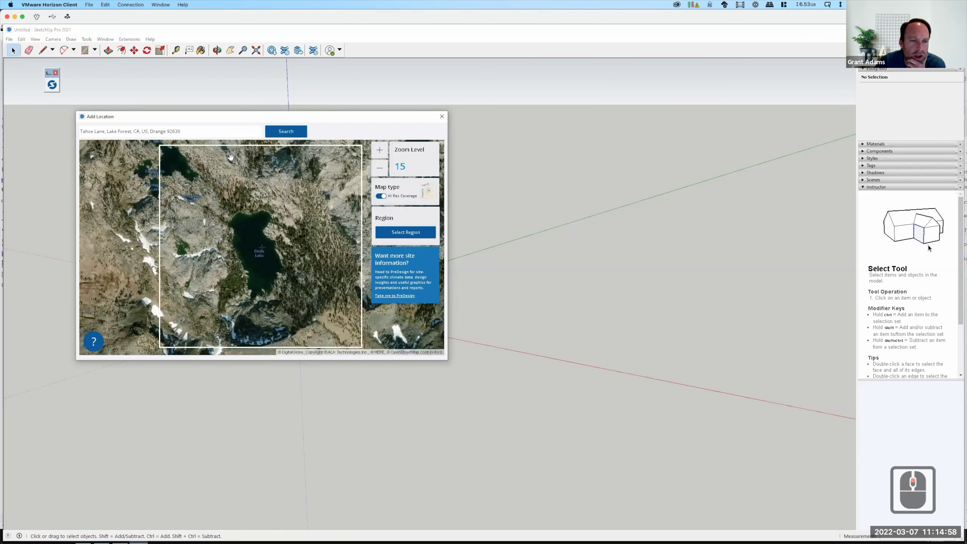
drag(277, 219, 293, 234)
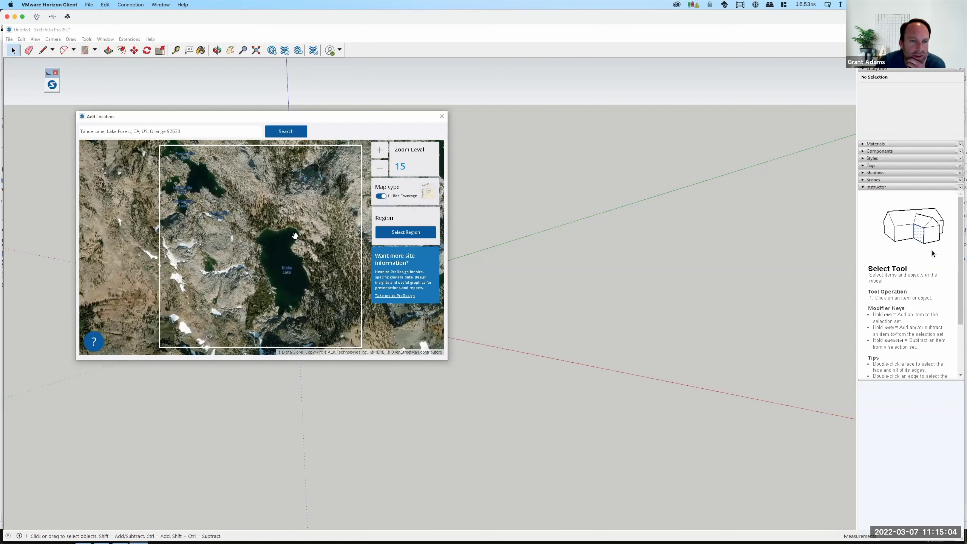
Start selecting the import region and choose Digital Globe as the imagery provider.
click(217, 152)
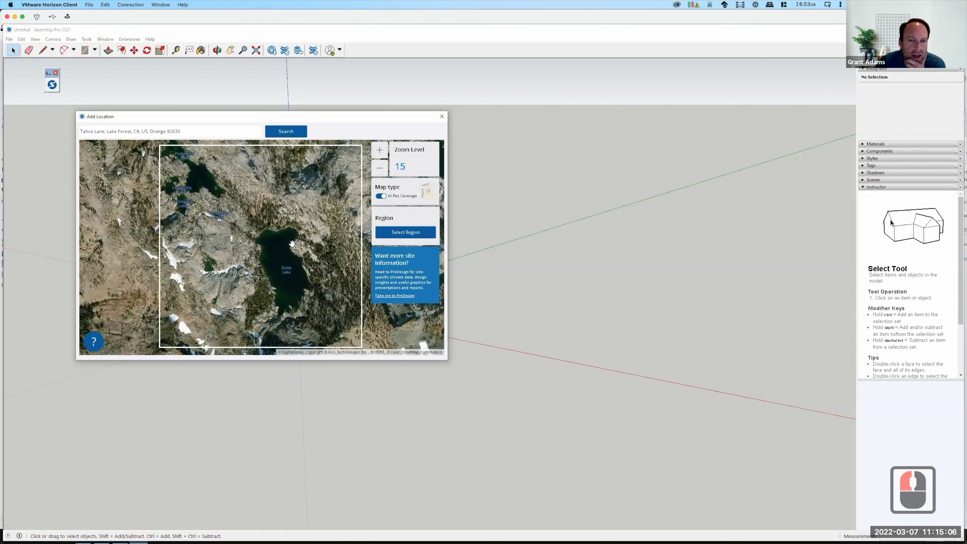
click(403, 233)
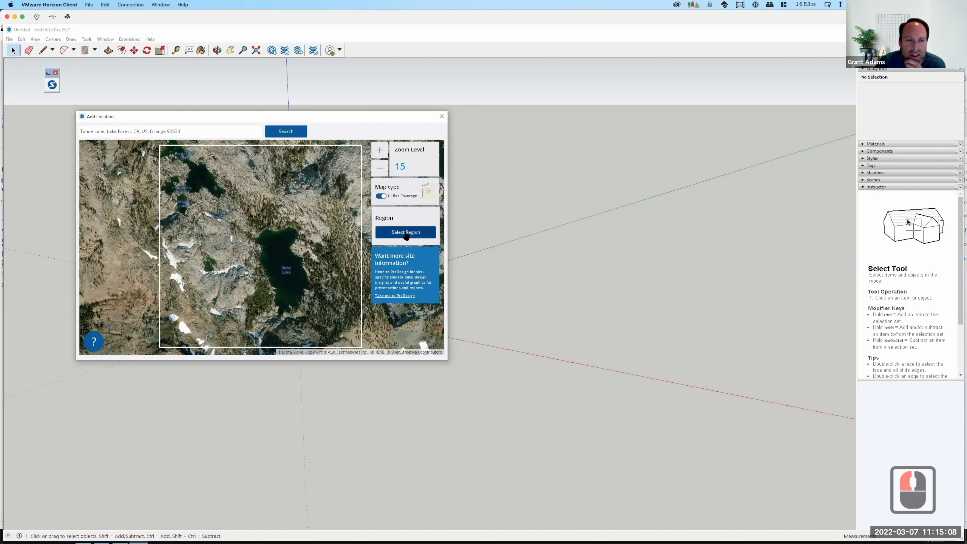
click(406, 235)
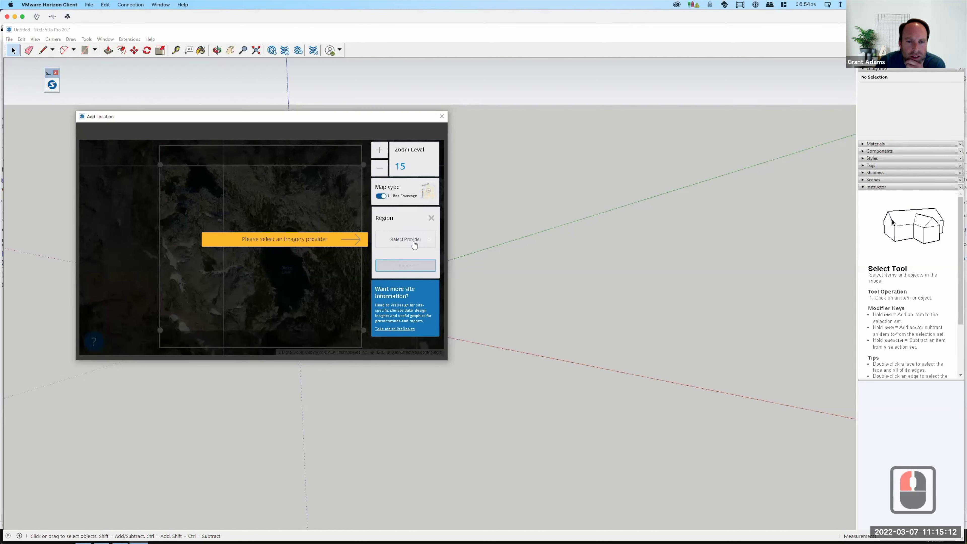
click(414, 244)
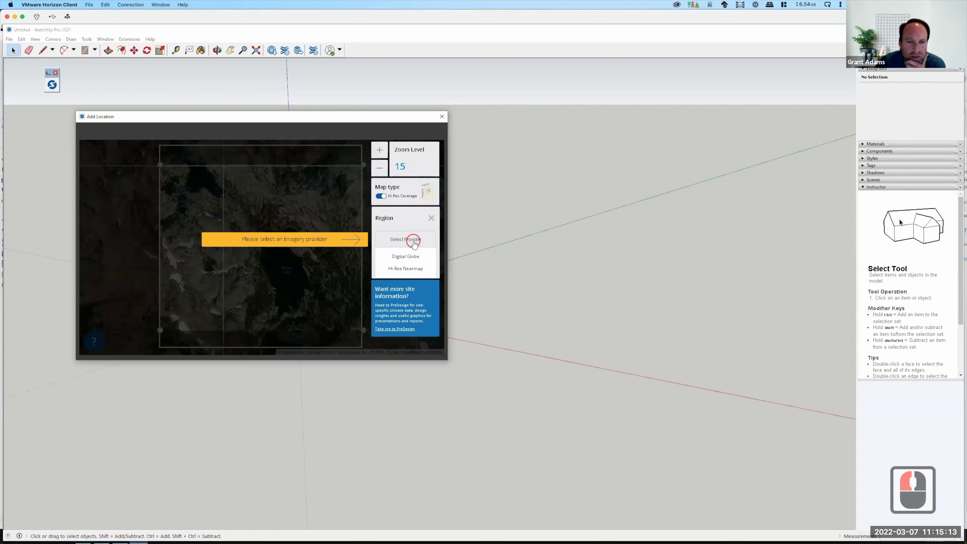
click(407, 256)
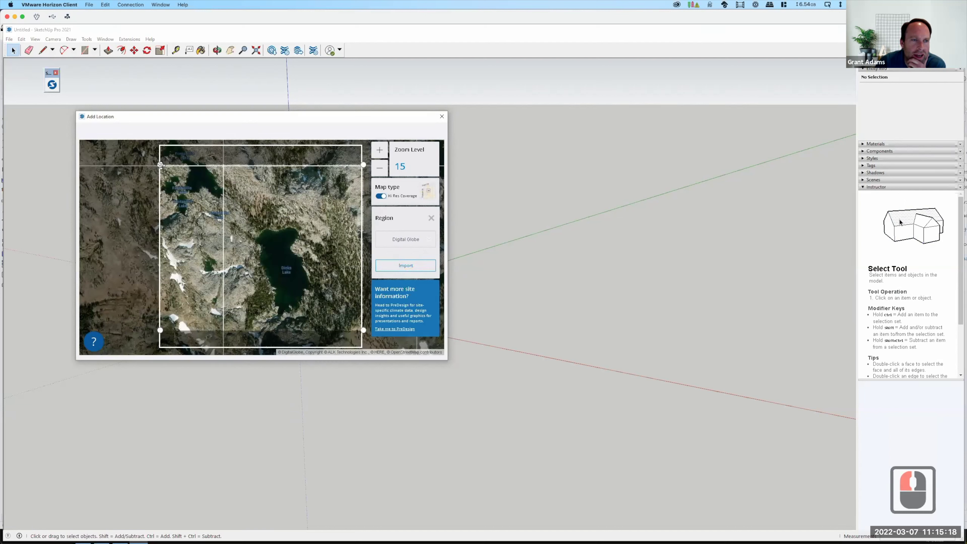
Drag the region's top edge and corner to frame the lake, then import it.
drag(158, 155, 158, 146)
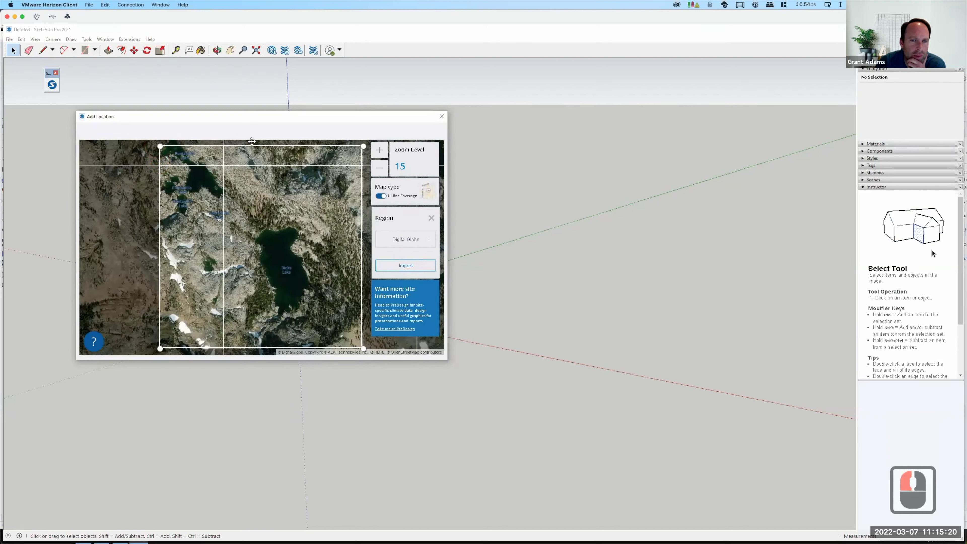
drag(357, 145, 360, 145)
click(290, 260)
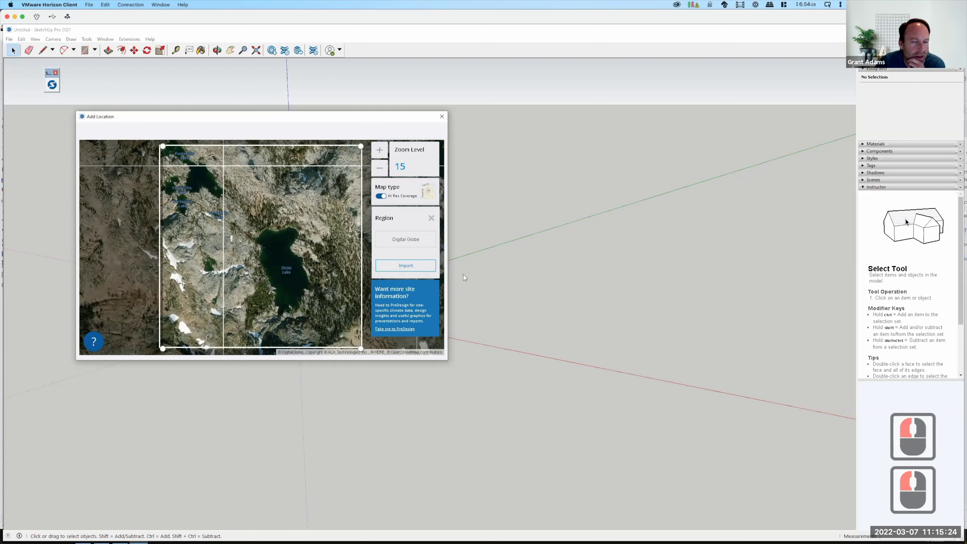
click(417, 266)
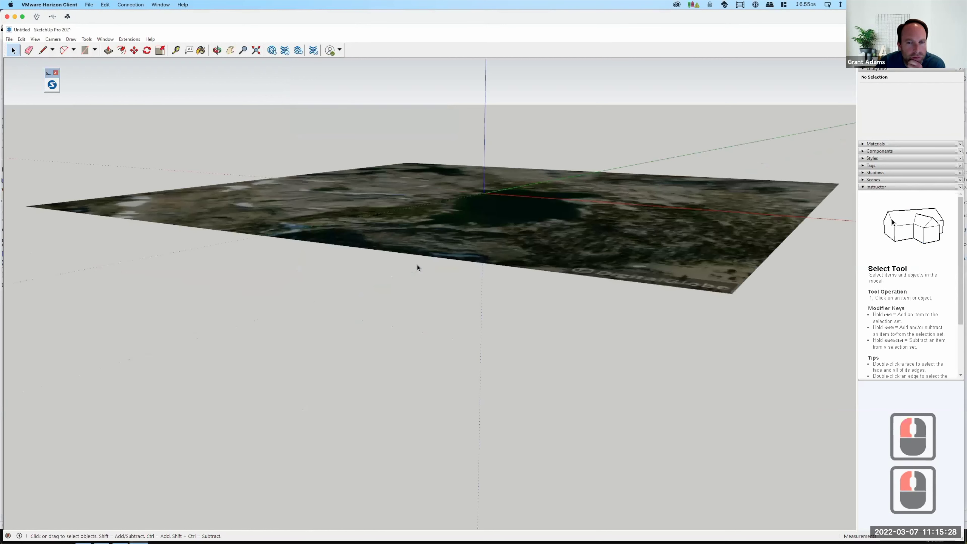
Zoom out and orbit to look steeply down on the imported flat lake imagery.
scroll(281, 350, down, 4)
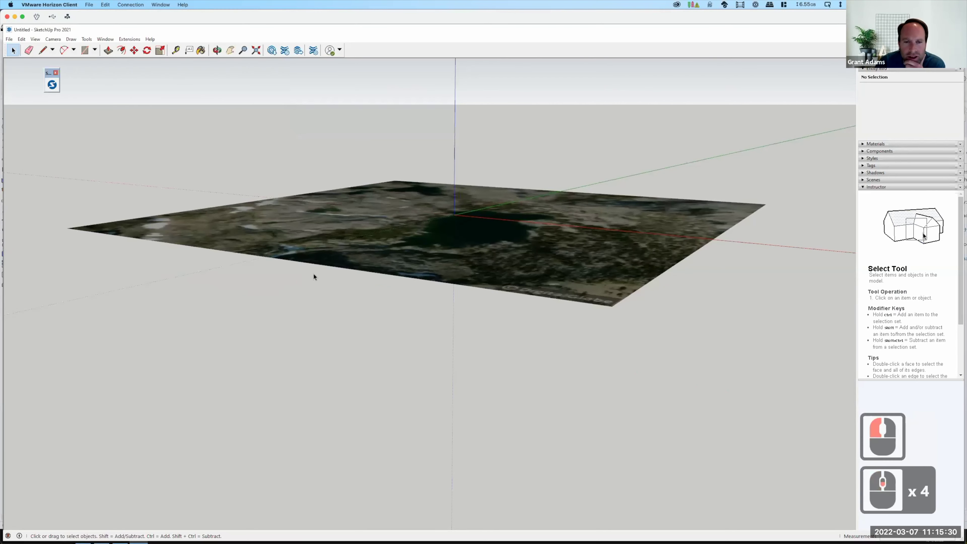
scroll(314, 277, down, 6)
middle_drag(323, 230, 300, 291)
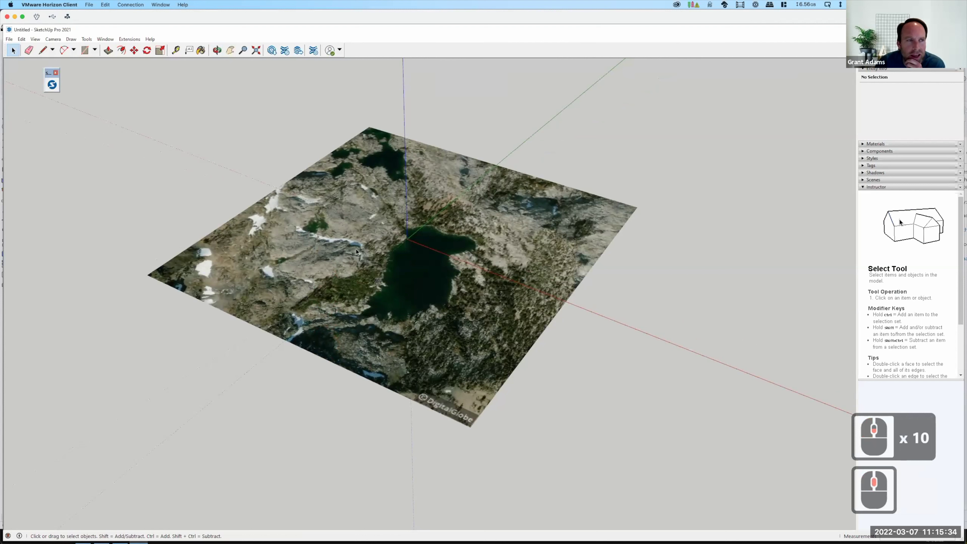
click(9, 39)
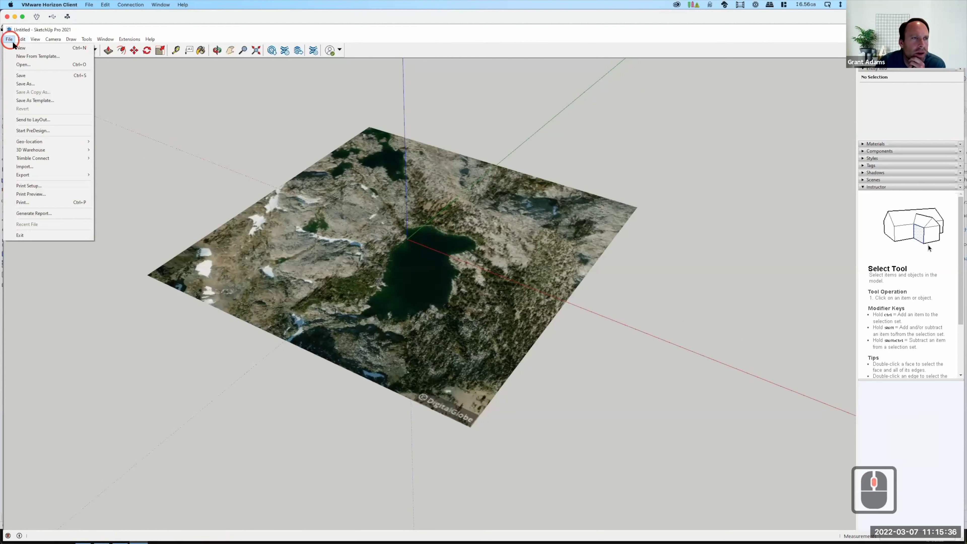
Switch the site to 3D terrain and orbit to a low side view of the hills.
mouse_move(53, 142)
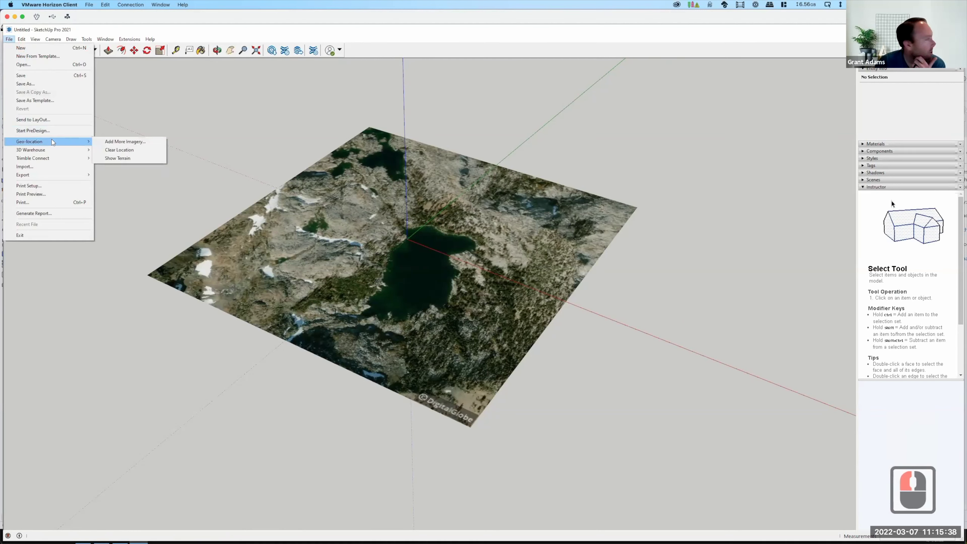
click(116, 159)
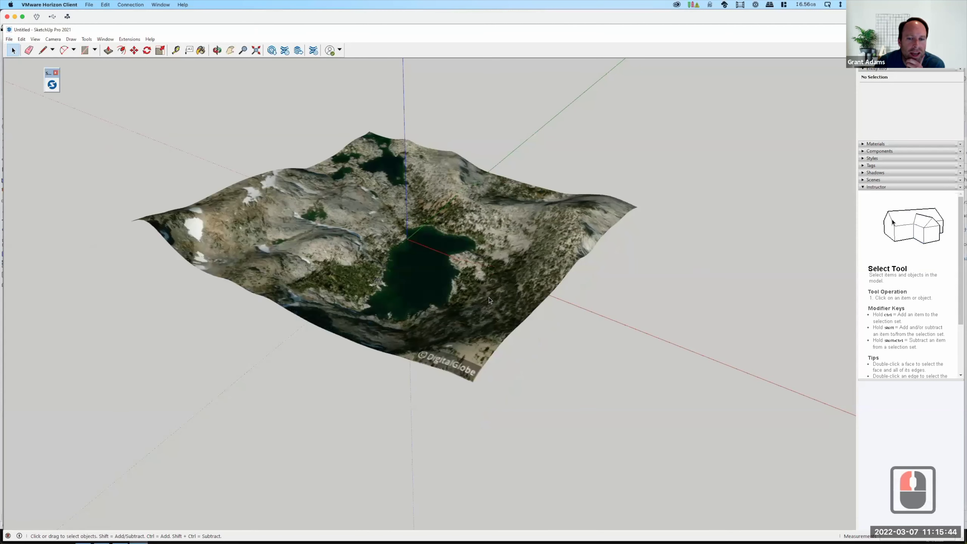
middle_drag(456, 312, 228, 152)
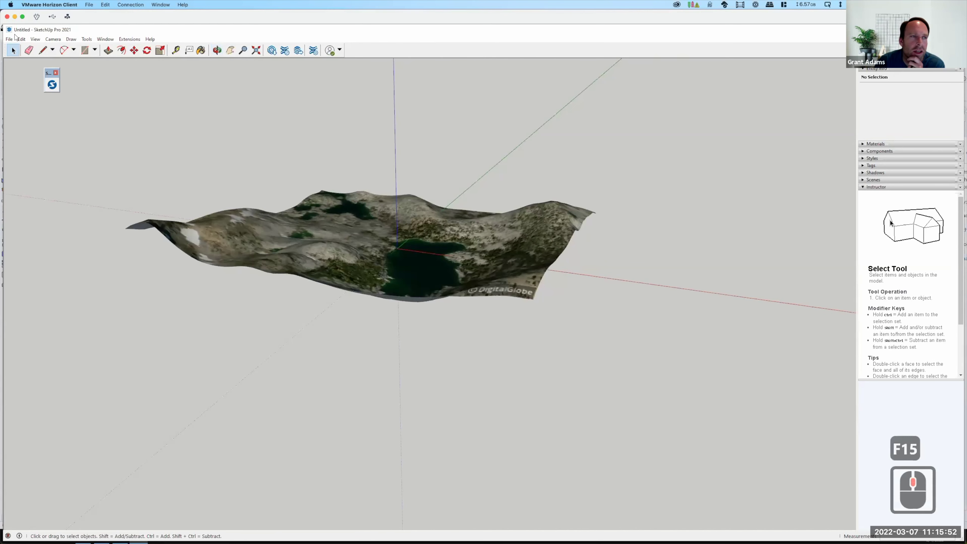
click(9, 39)
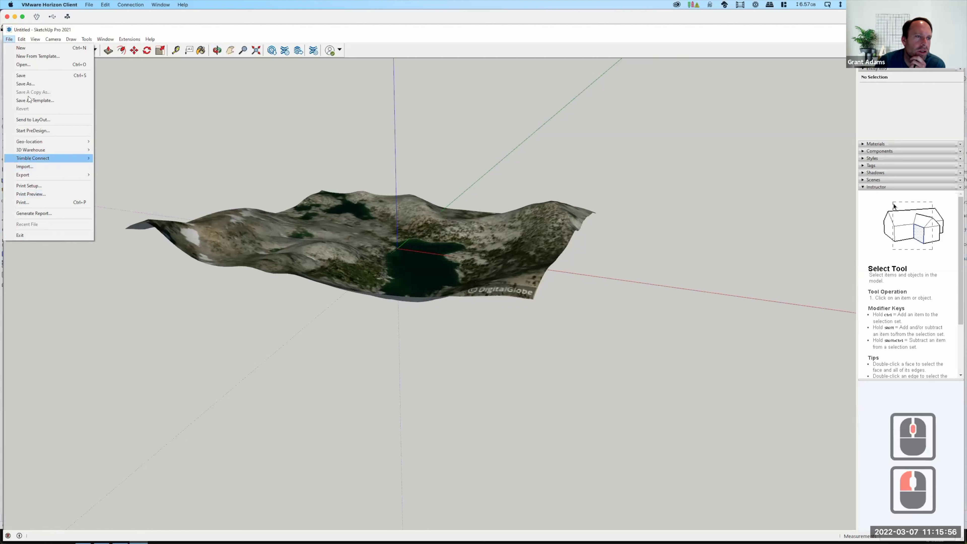
Save As into OneDrive > Live Demonstrations > Live - A136 Exercises > Ex211 - Topography from SketchUp.
click(27, 84)
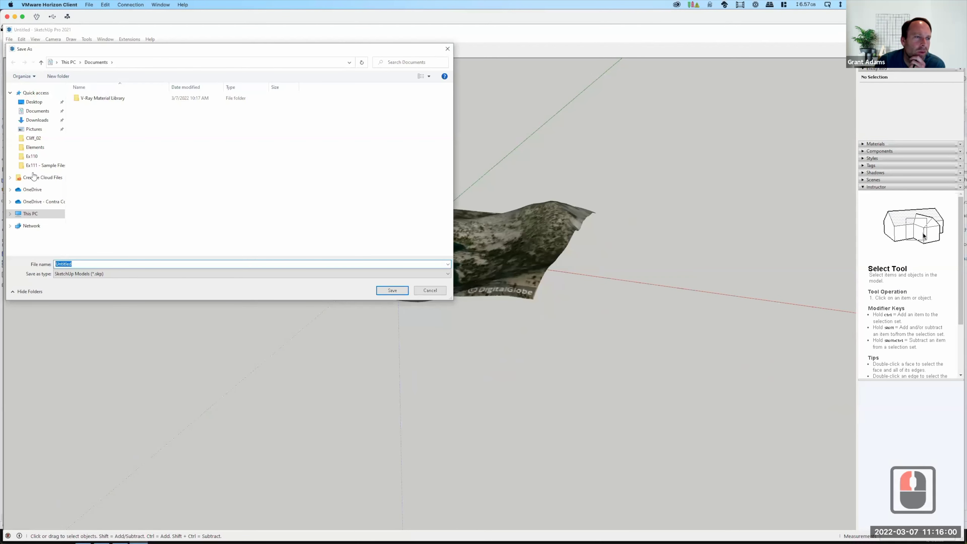
click(34, 205)
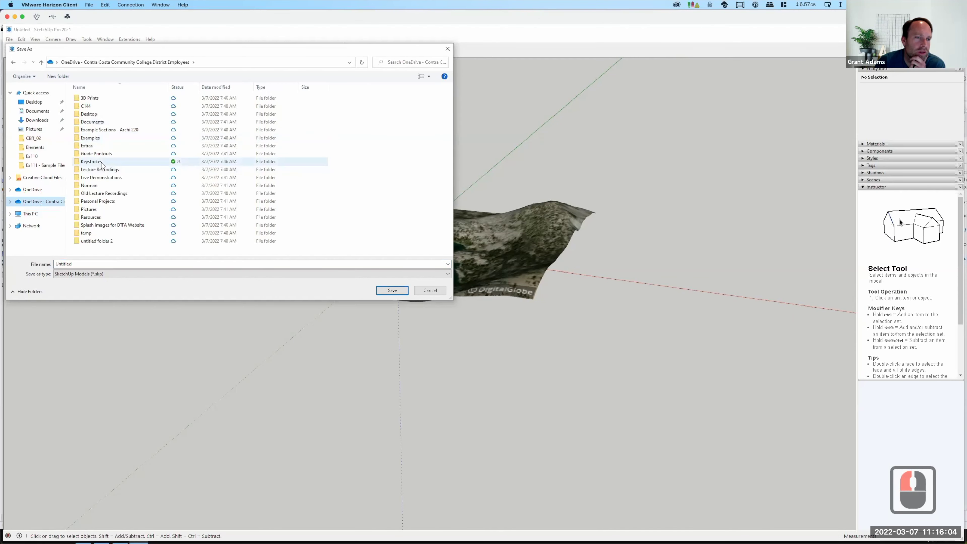
double_click(99, 177)
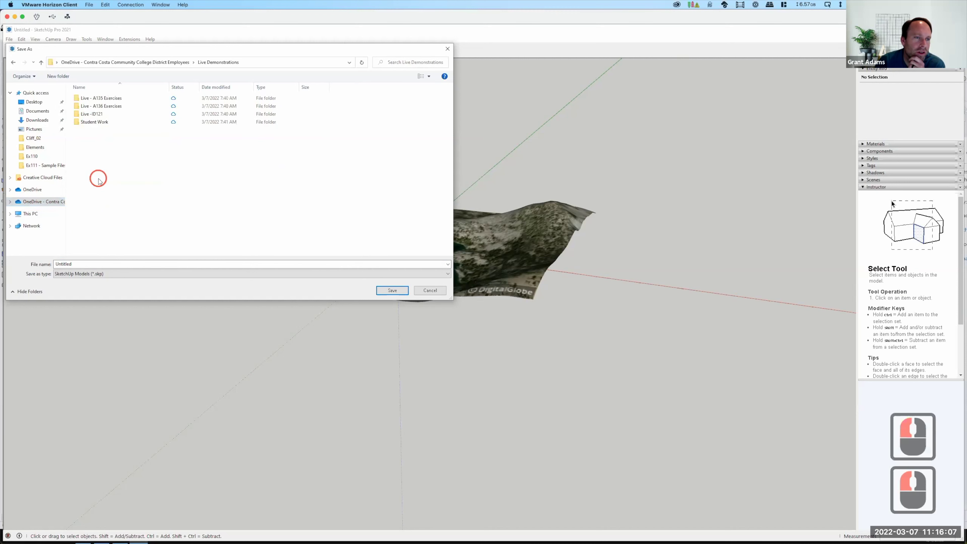
double_click(101, 107)
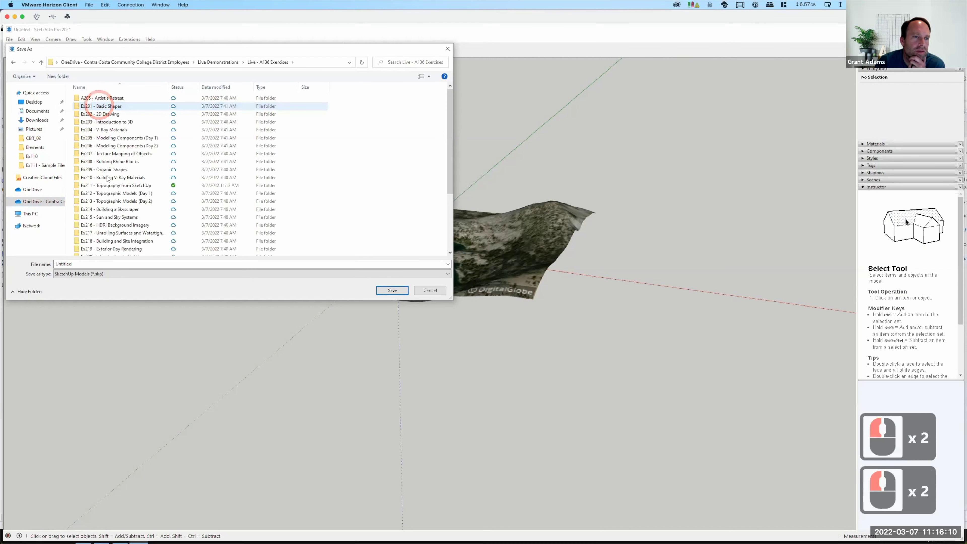
double_click(113, 186)
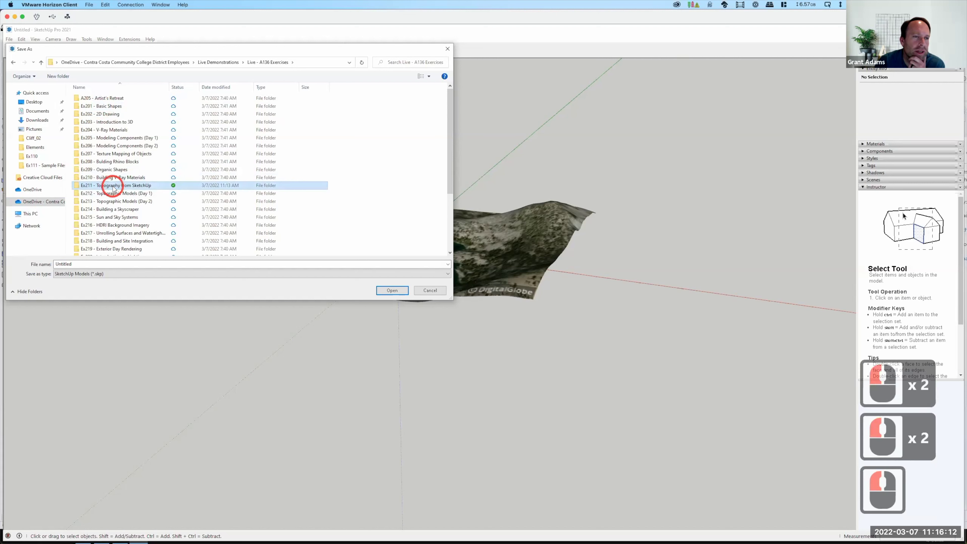
Name the file Sierra3, set the type to SketchUp Version 2018, and save.
double_click(76, 264)
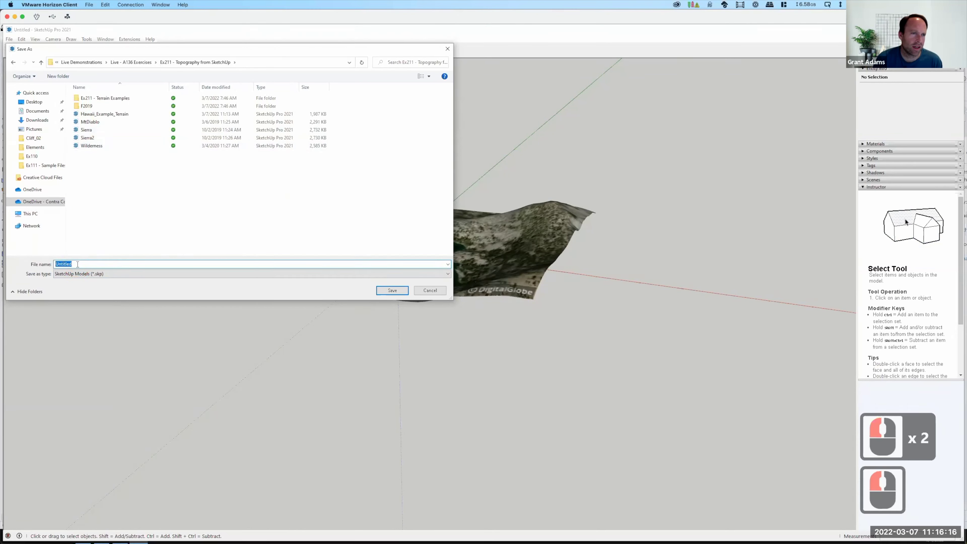
text(SSSssssi)
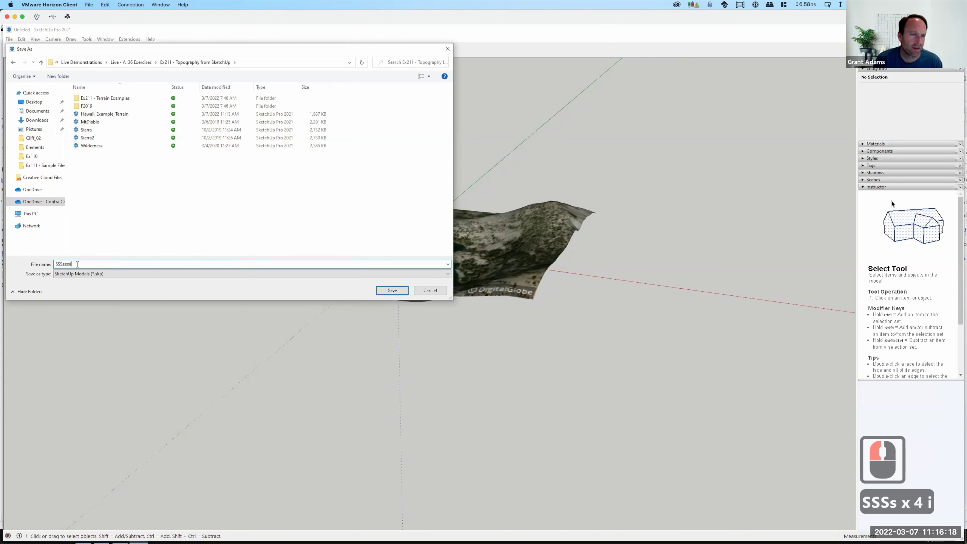
key(BackSpace)
key(BackSpace)
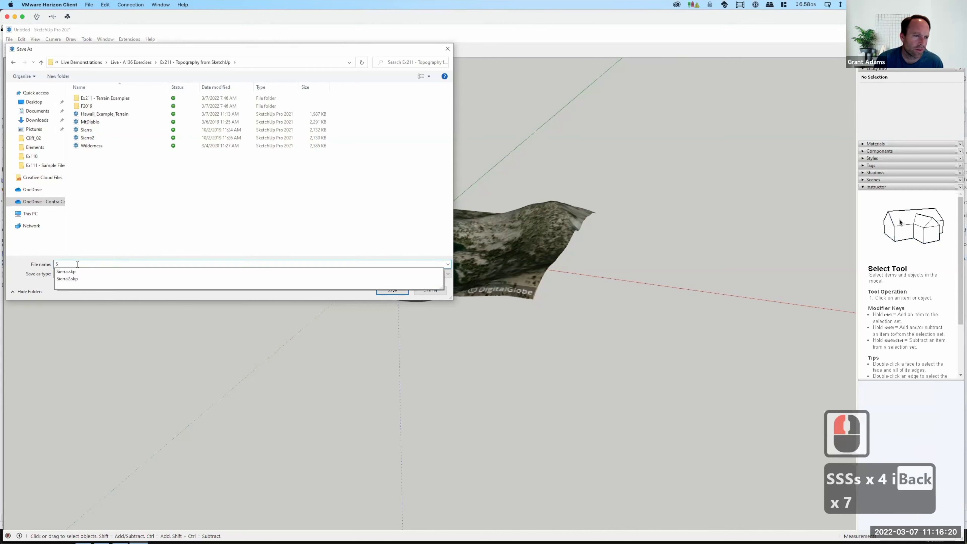
text(ierra)
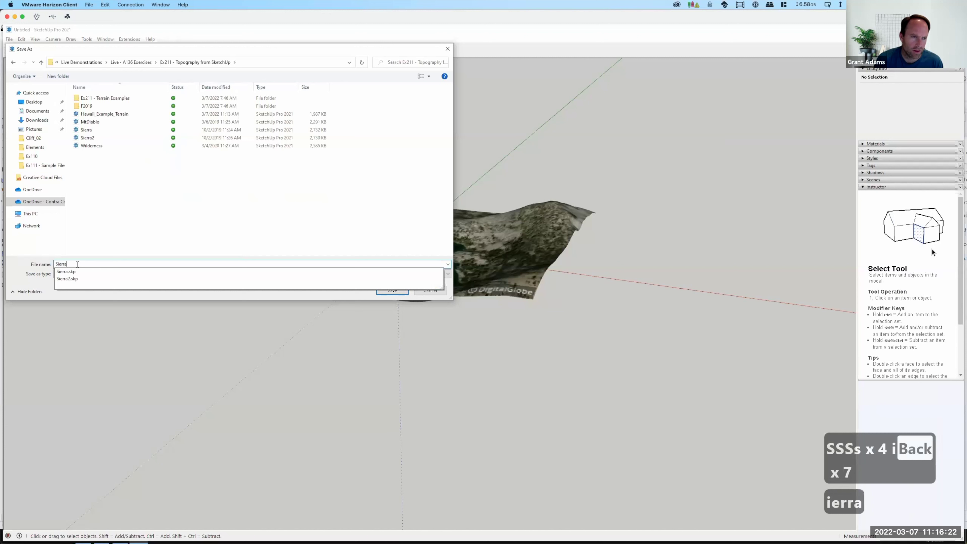
text(3)
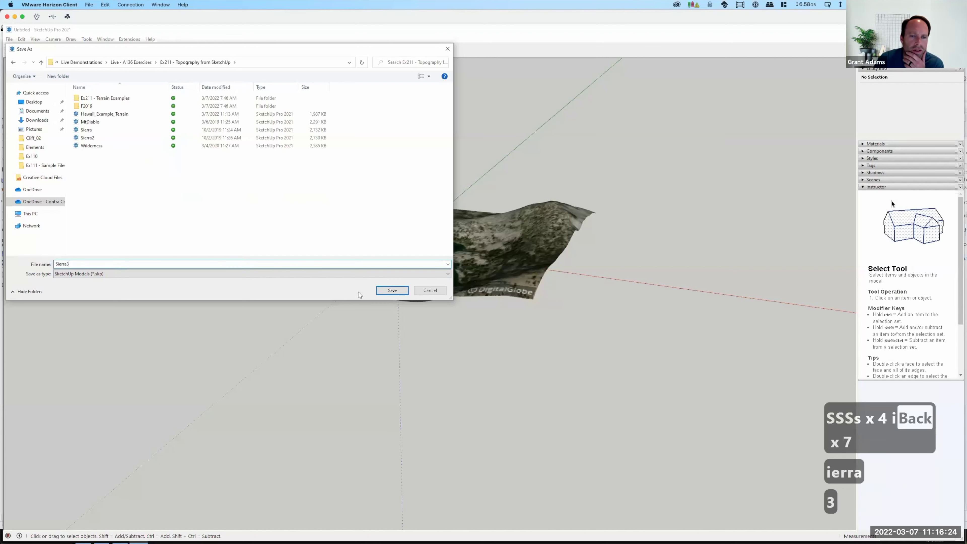
click(381, 274)
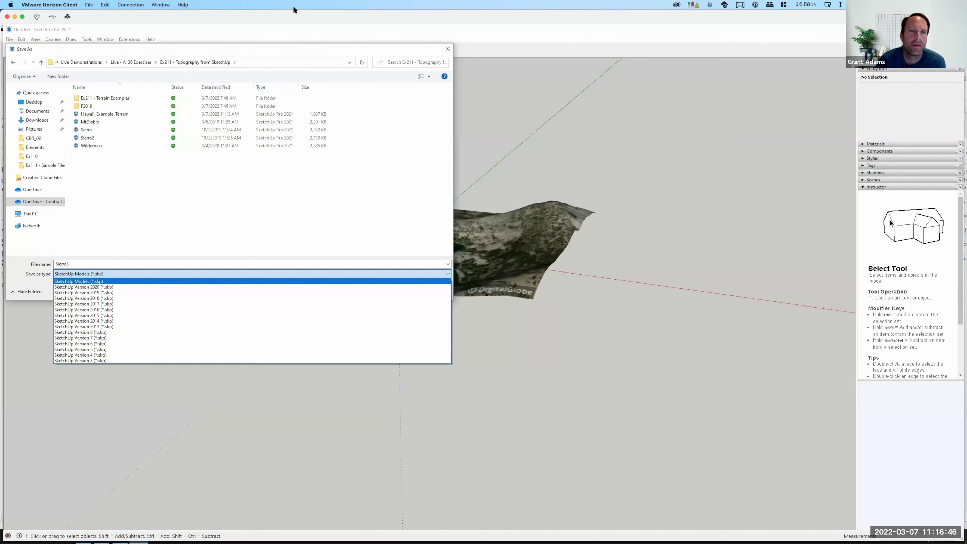
key(F15)
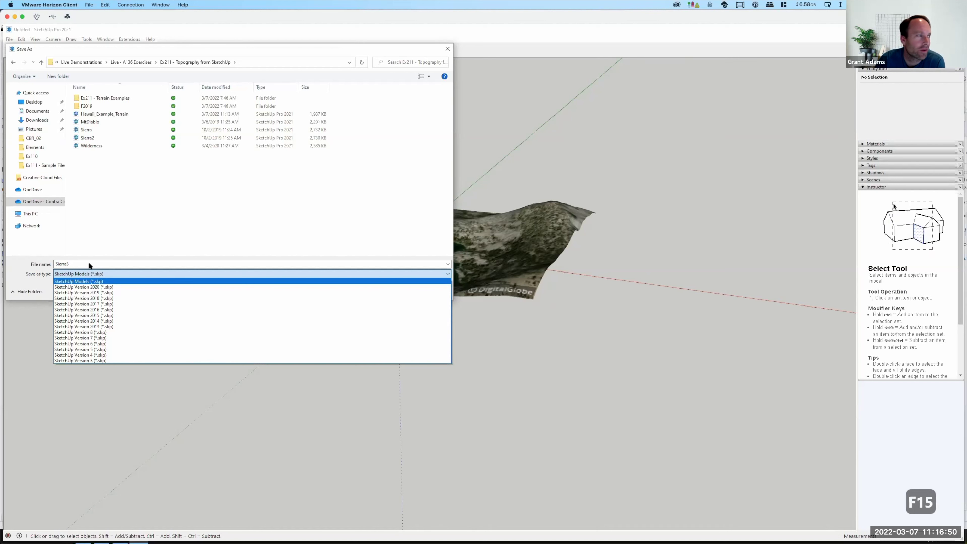
click(88, 298)
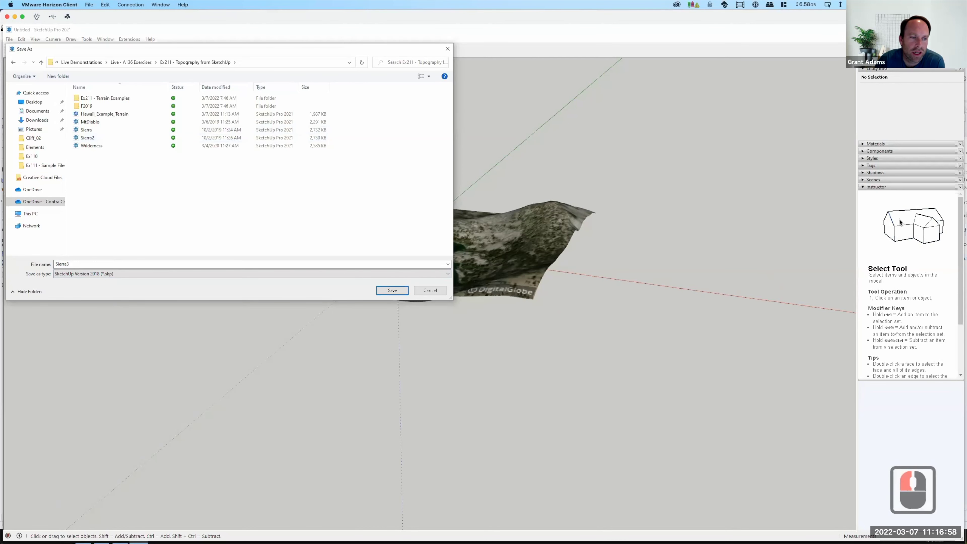
click(393, 291)
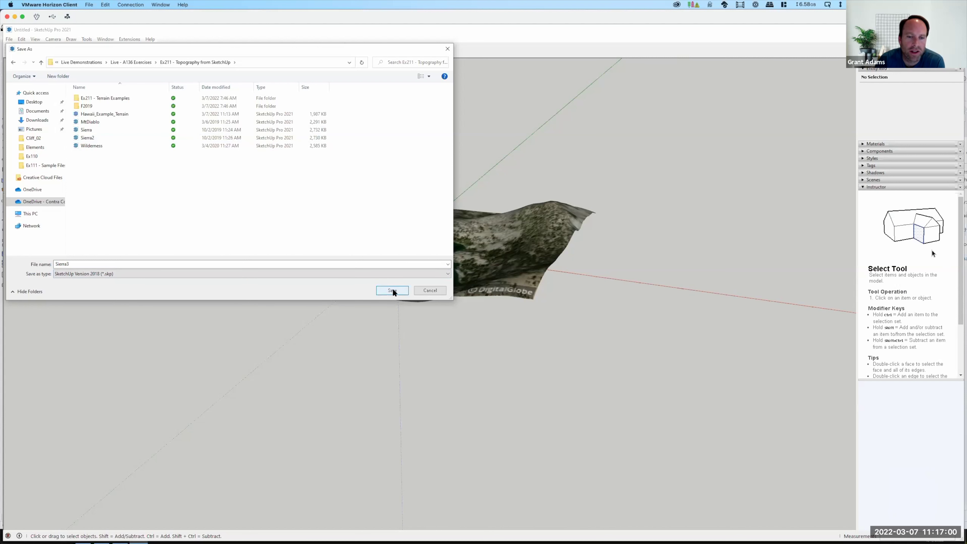
click(393, 291)
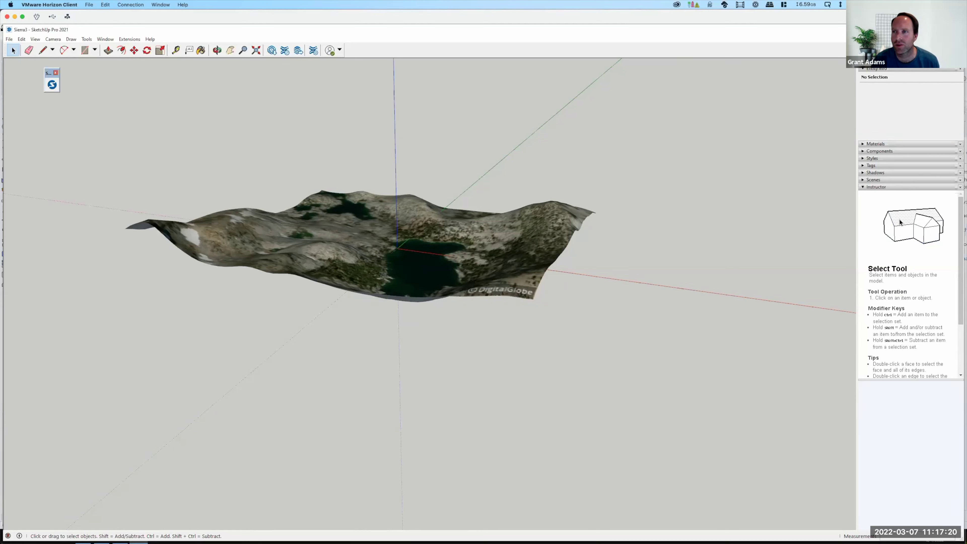
Switch to Rhino and change the model units from Millimeters to Inches in Unit Settings.
key(alt+Tab)
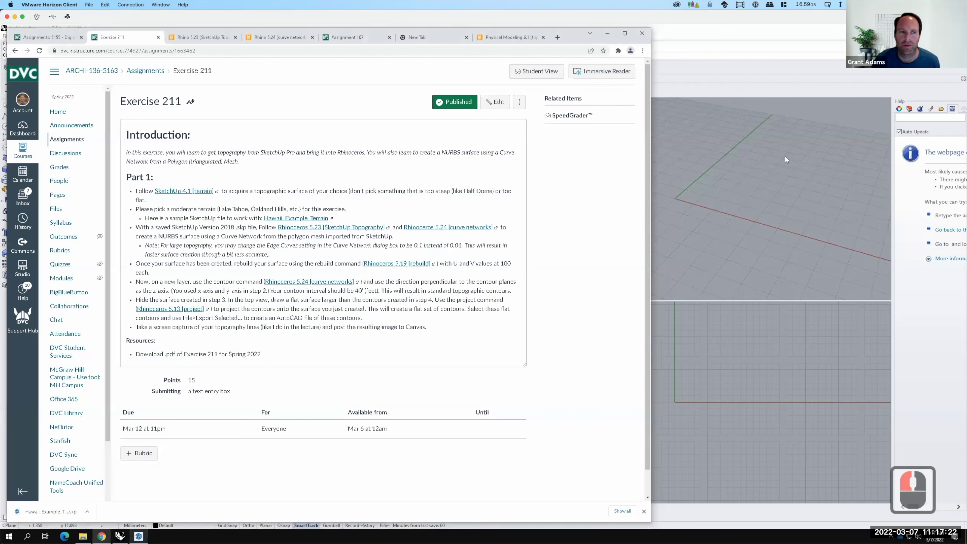
click(776, 215)
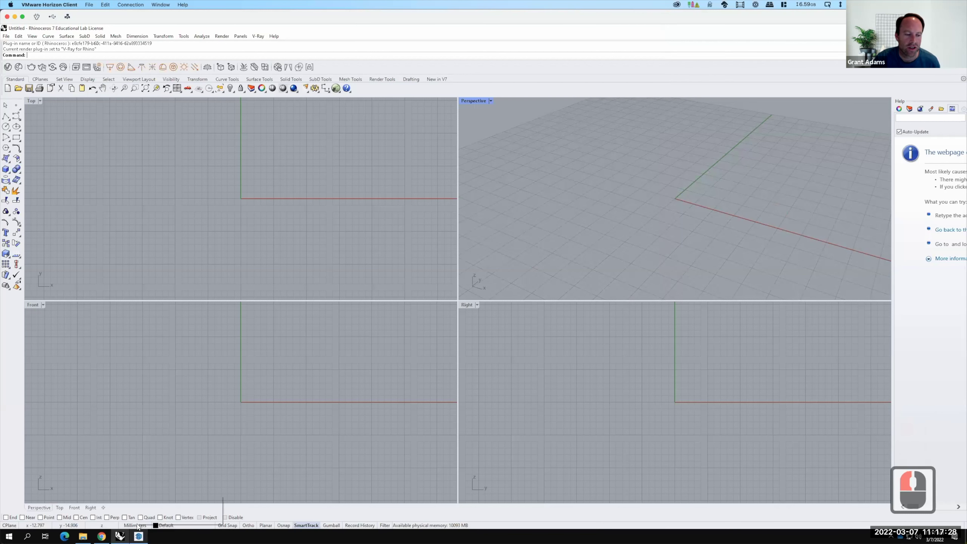
click(136, 525)
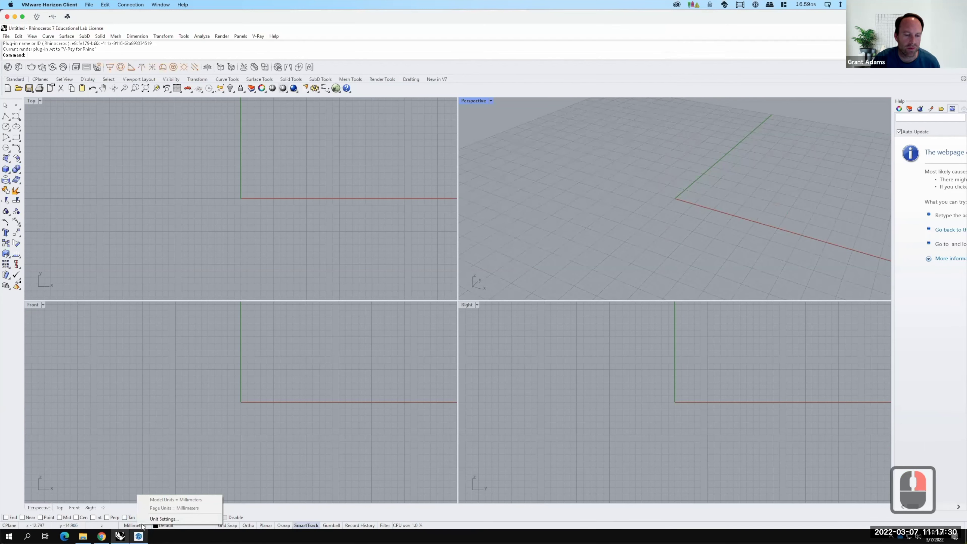
click(156, 519)
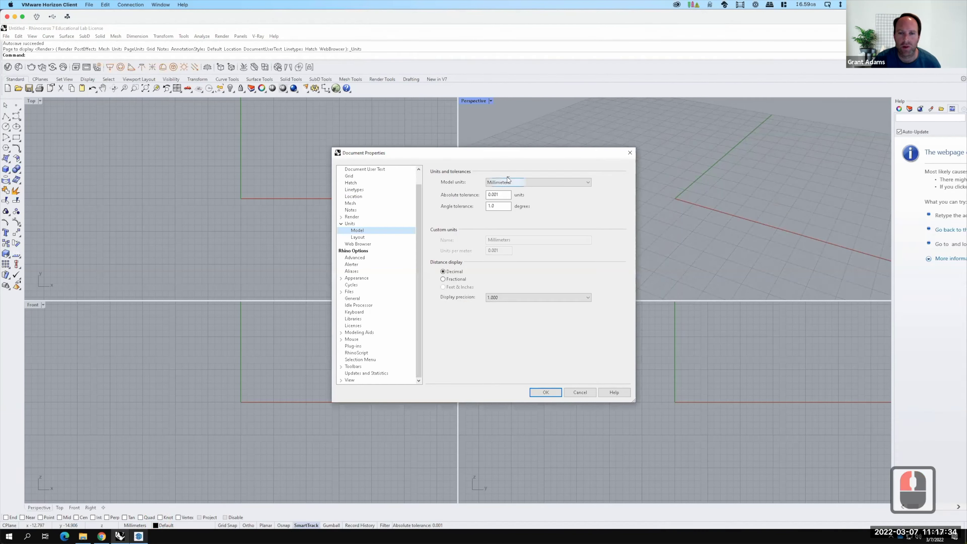
click(509, 183)
click(510, 183)
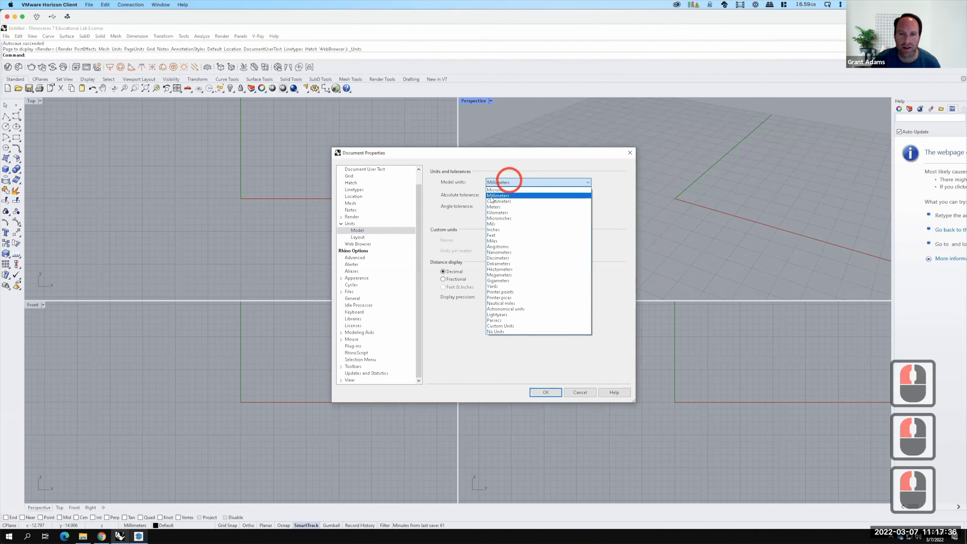
click(498, 230)
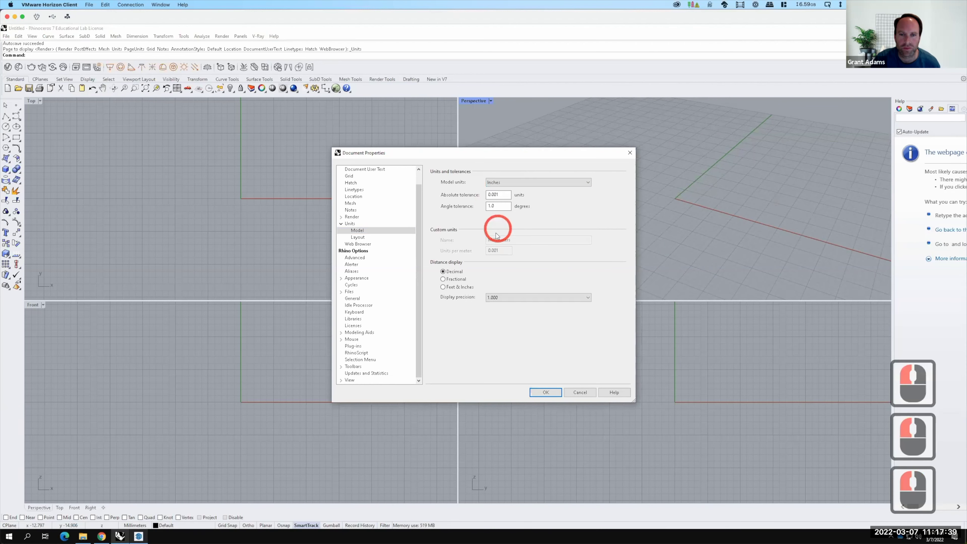
click(546, 392)
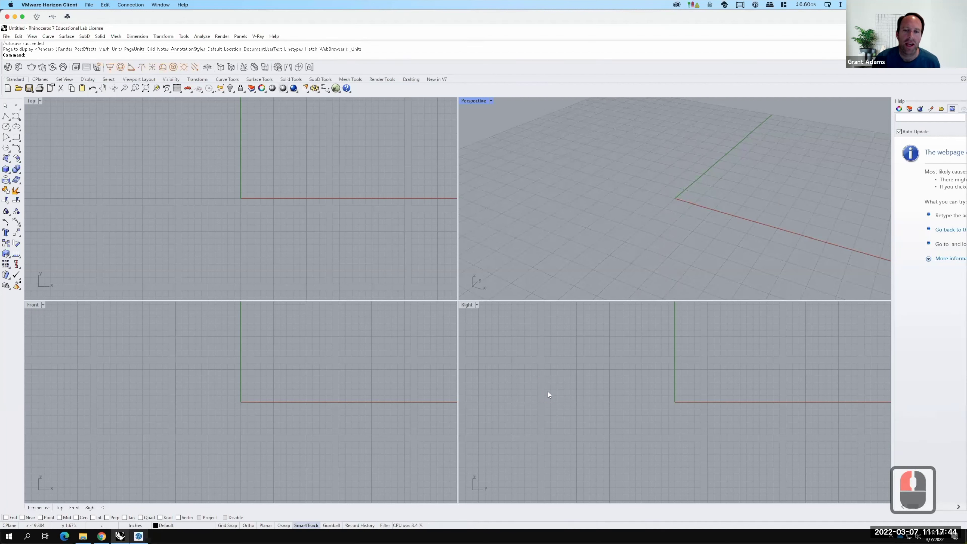
key(F15)
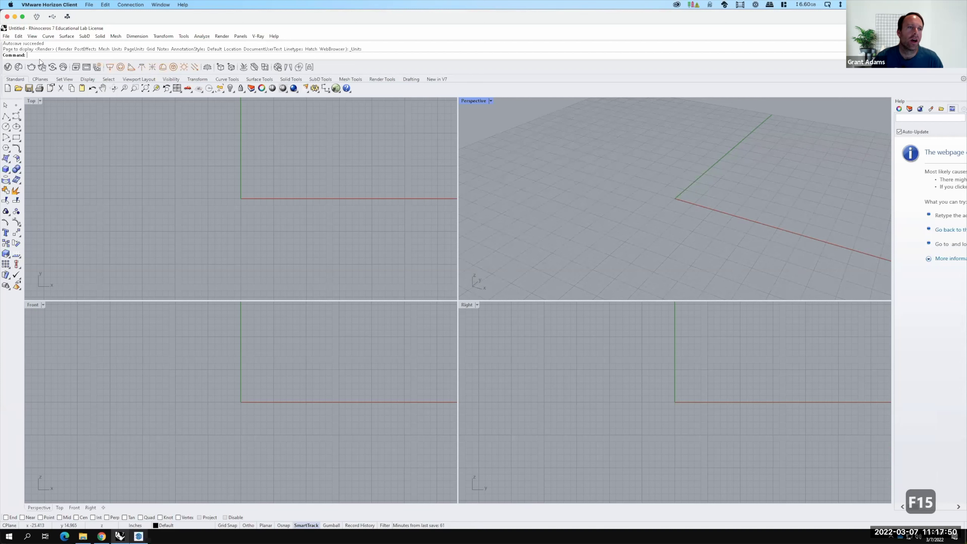
Import Sierra3.skp from the Ex211 - Topography from SketchUp folder, keeping faces as a mesh.
click(7, 36)
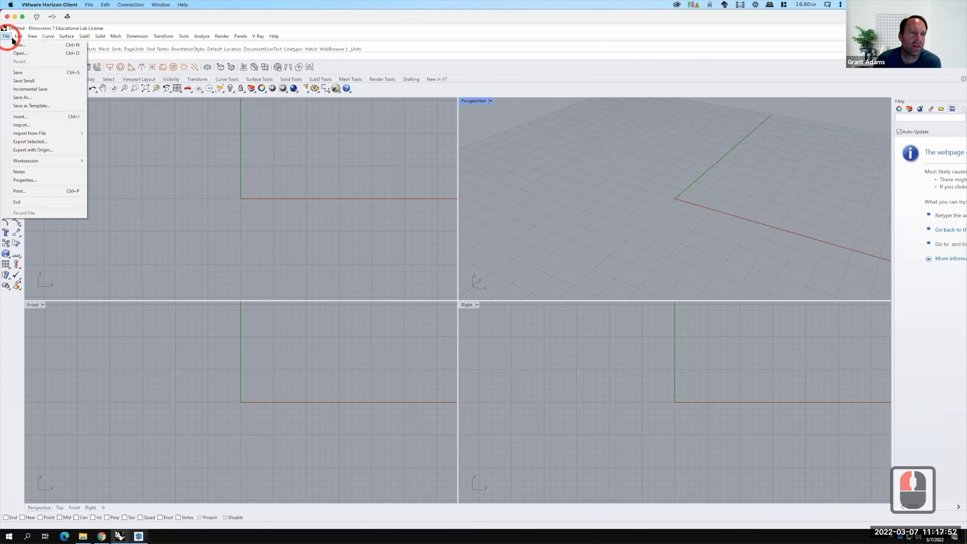
click(28, 125)
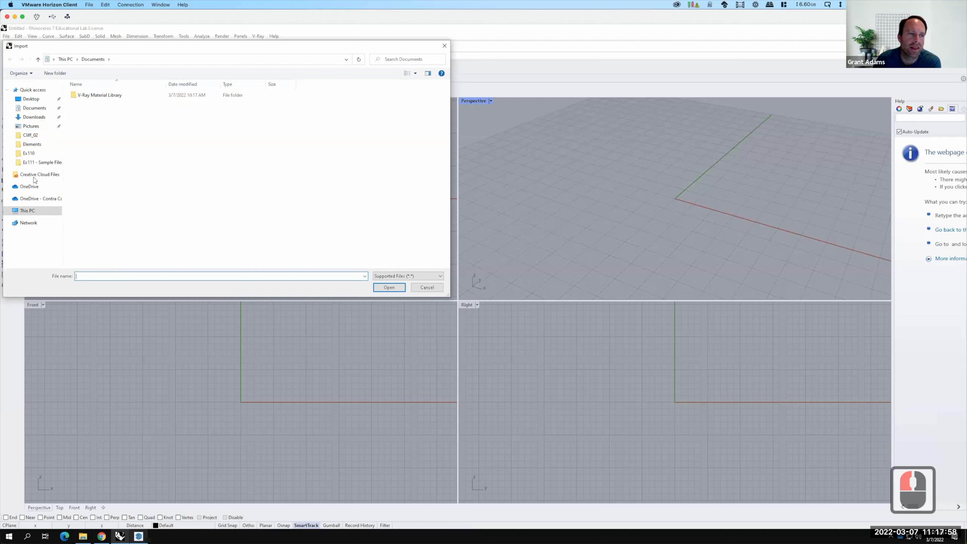
click(33, 198)
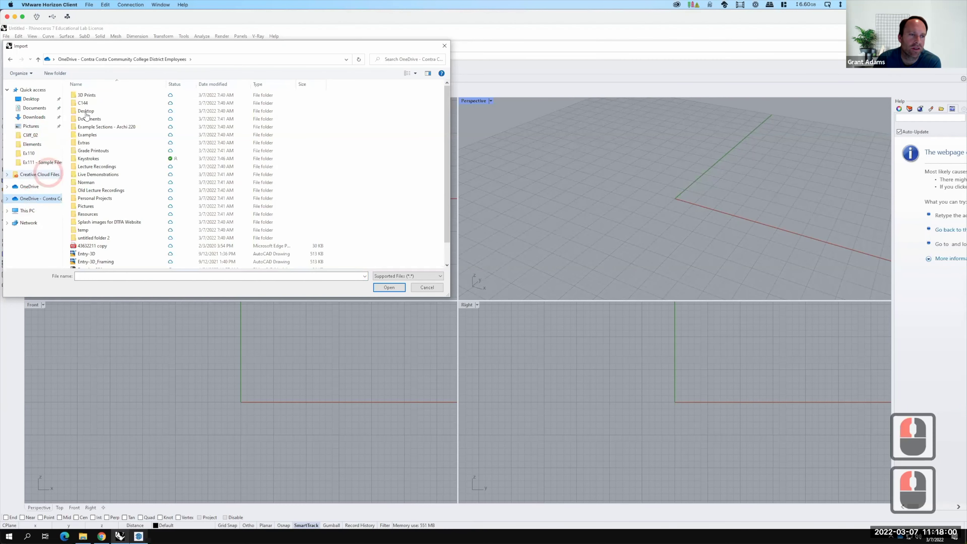
double_click(84, 175)
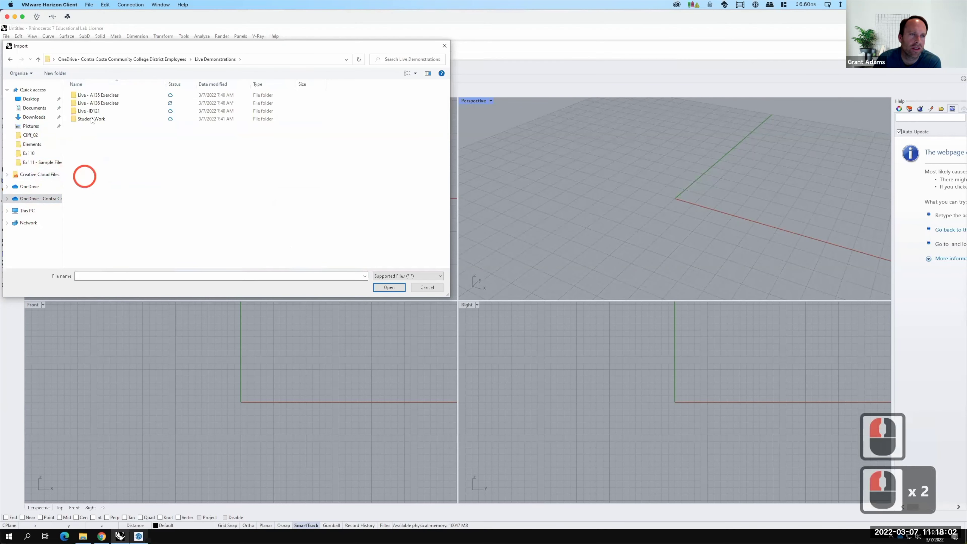
double_click(94, 102)
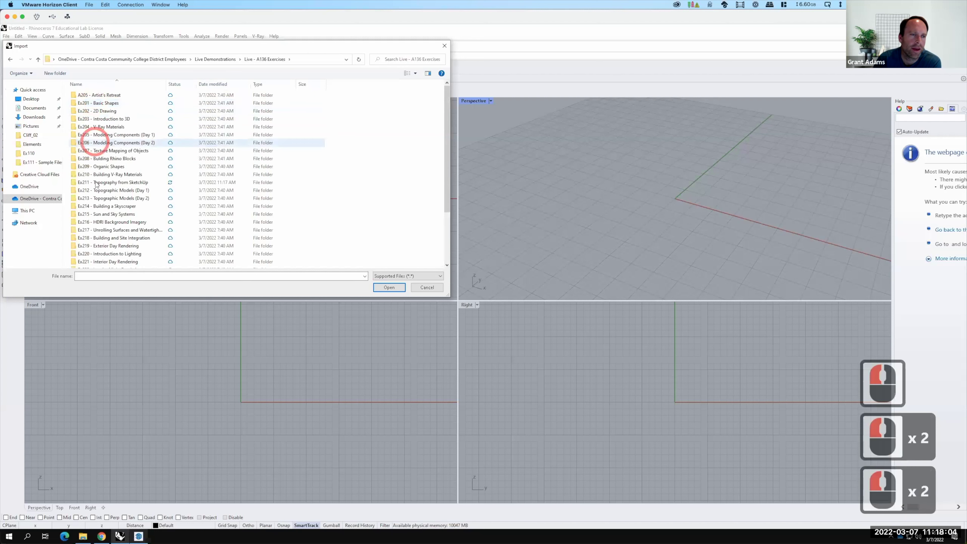
double_click(96, 184)
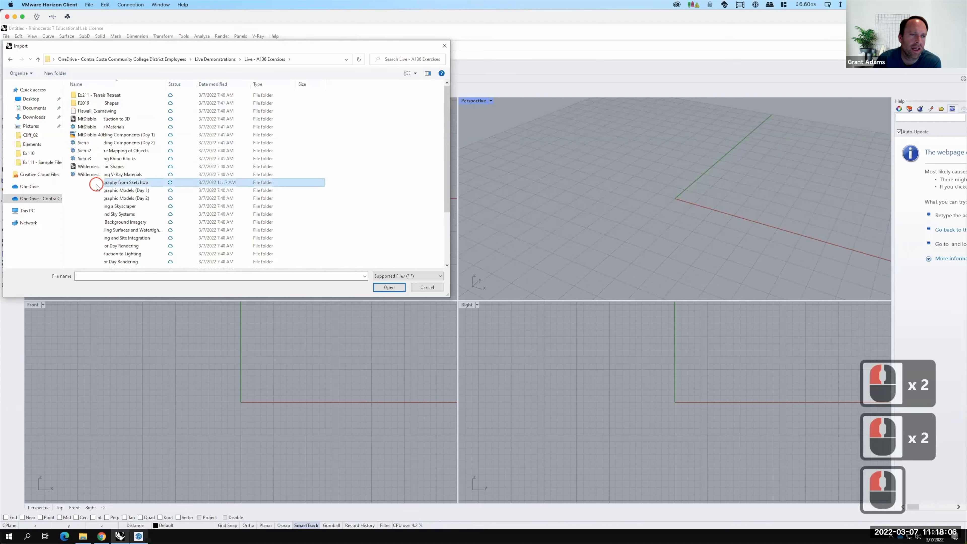
click(89, 159)
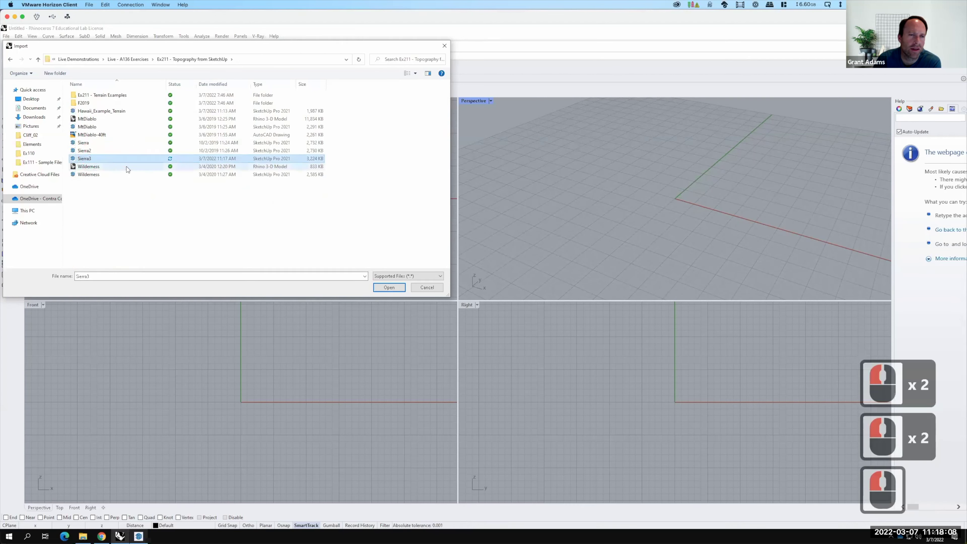
click(386, 287)
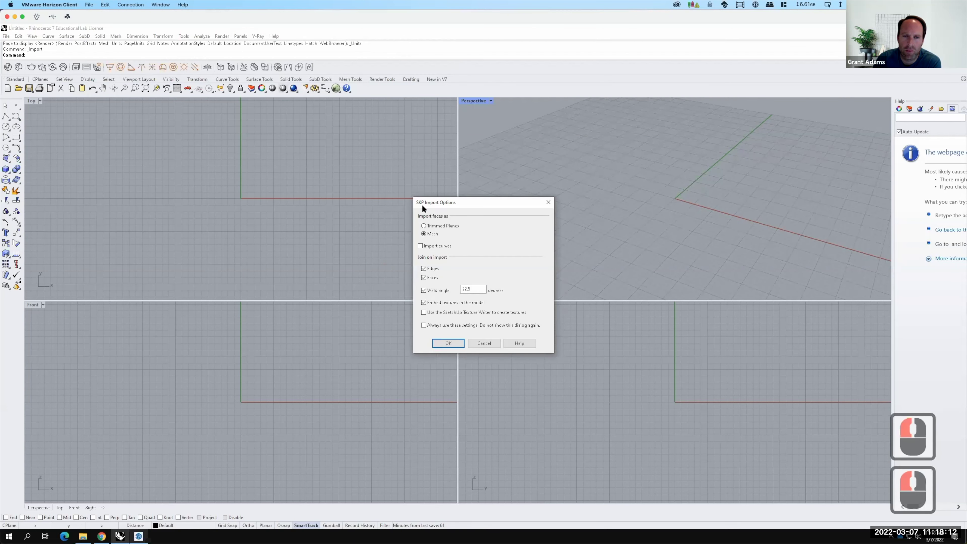
click(448, 343)
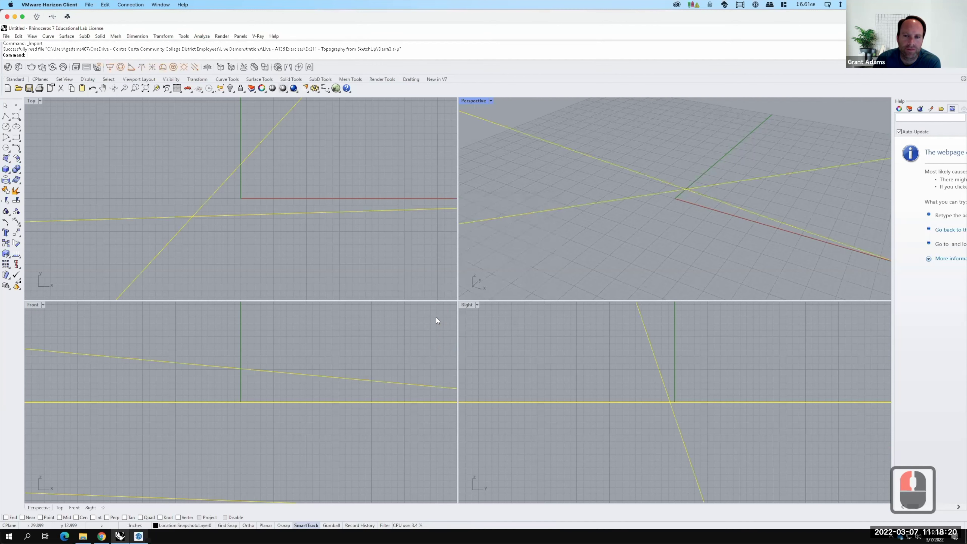
Zoom to the selected terrain mesh with Z, S and set the Perspective view to Shaded.
scroll(504, 163, down, 5)
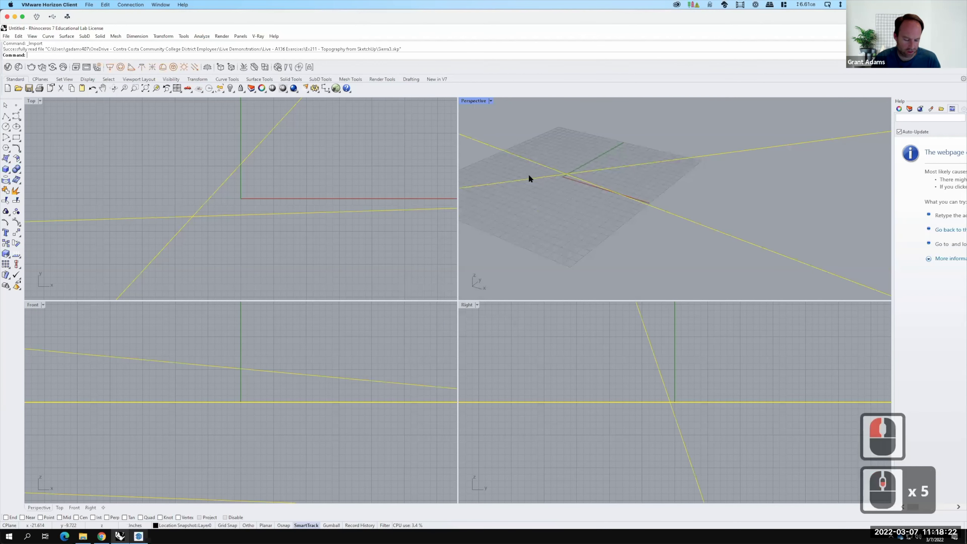
text(z)
key(Return)
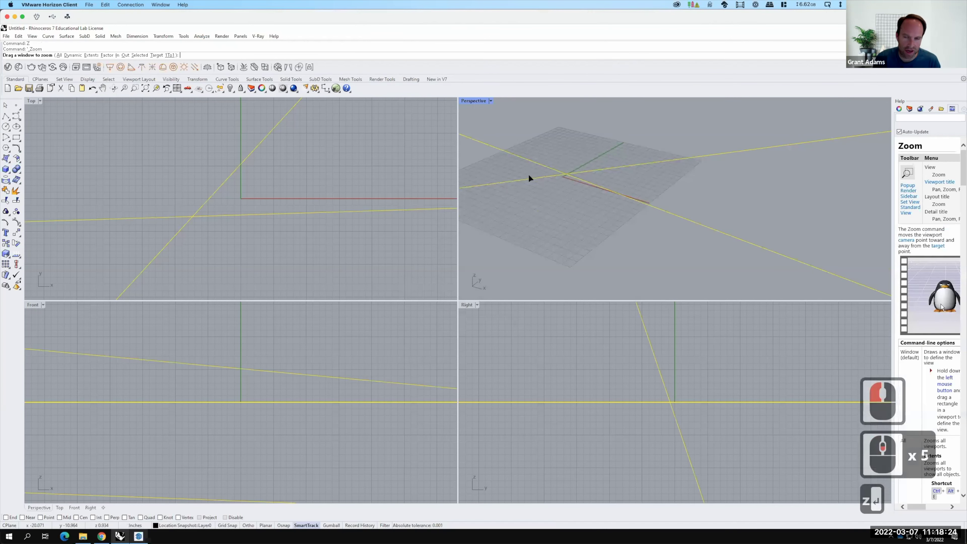
text(s)
key(Return)
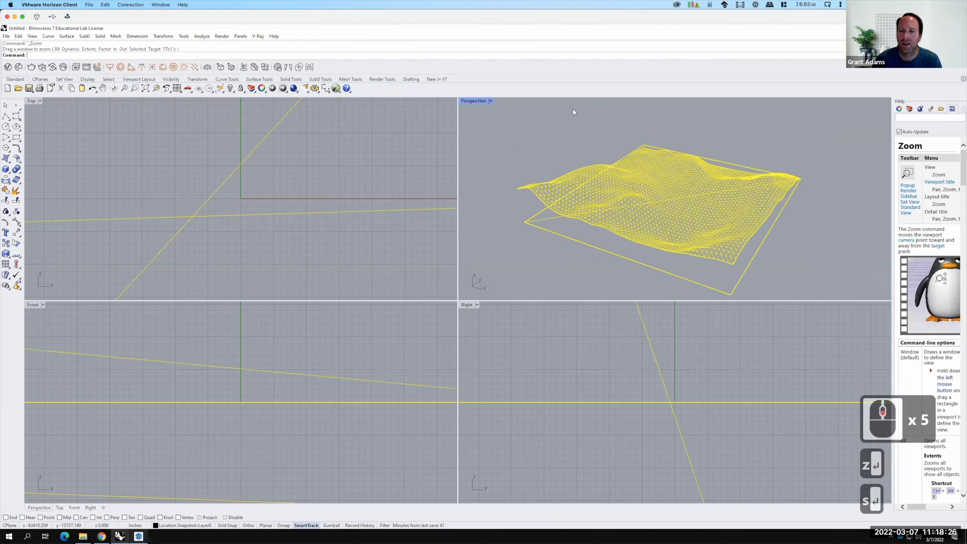
right_drag(746, 214, 552, 160)
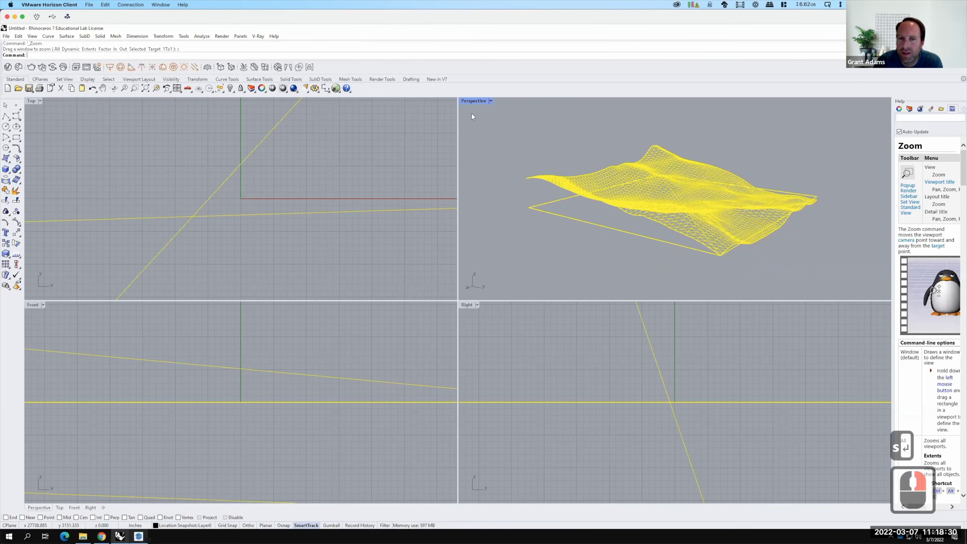
click(491, 101)
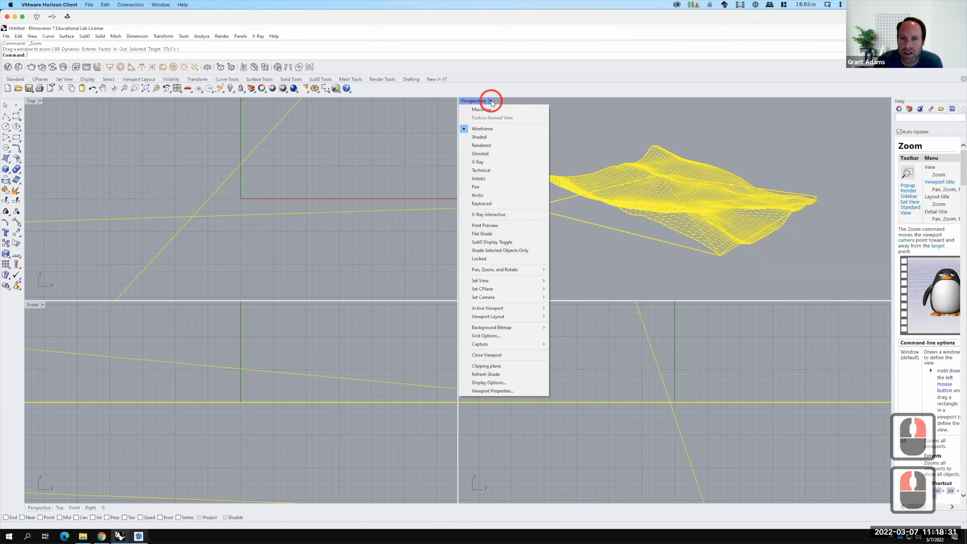
click(483, 137)
Deselect the mesh, orbit to a low side view, and maximize the Perspective viewport.
click(788, 194)
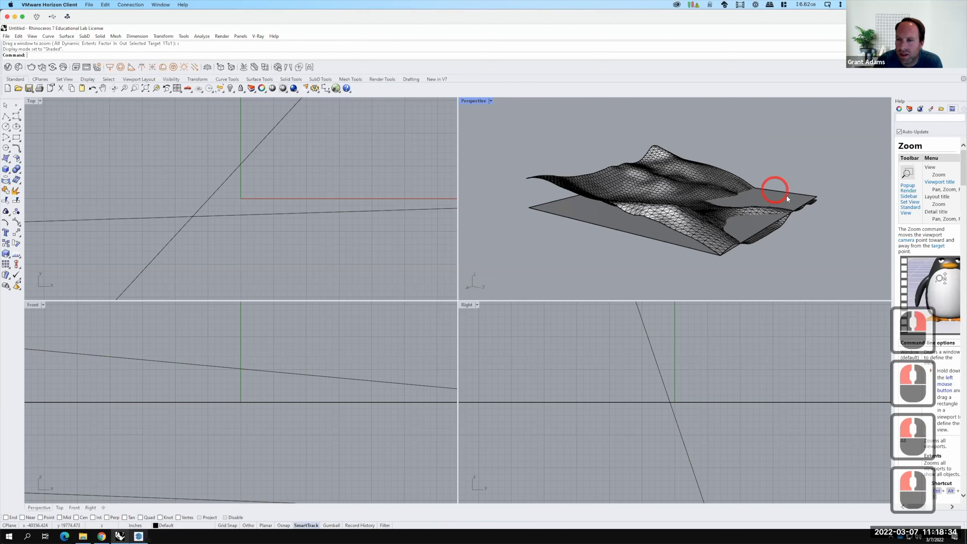
right_drag(784, 206, 569, 176)
scroll(638, 208, down, 5)
scroll(603, 200, up, 3)
scroll(540, 176, up, 3)
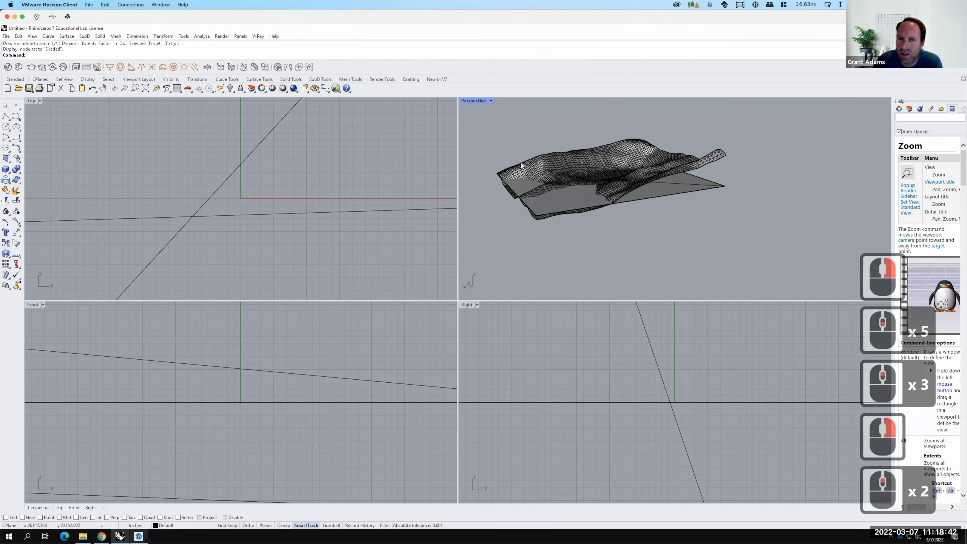
double_click(474, 101)
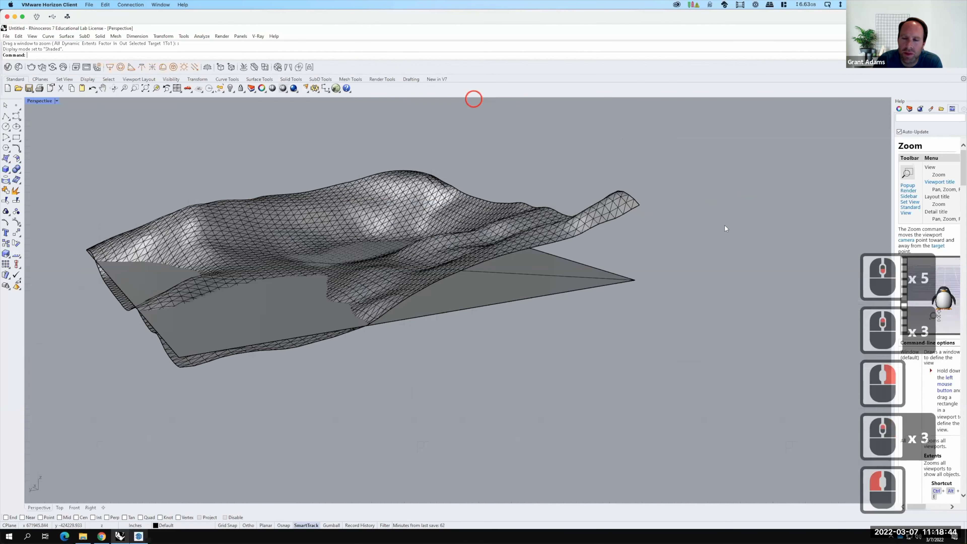
key(F15)
click(910, 108)
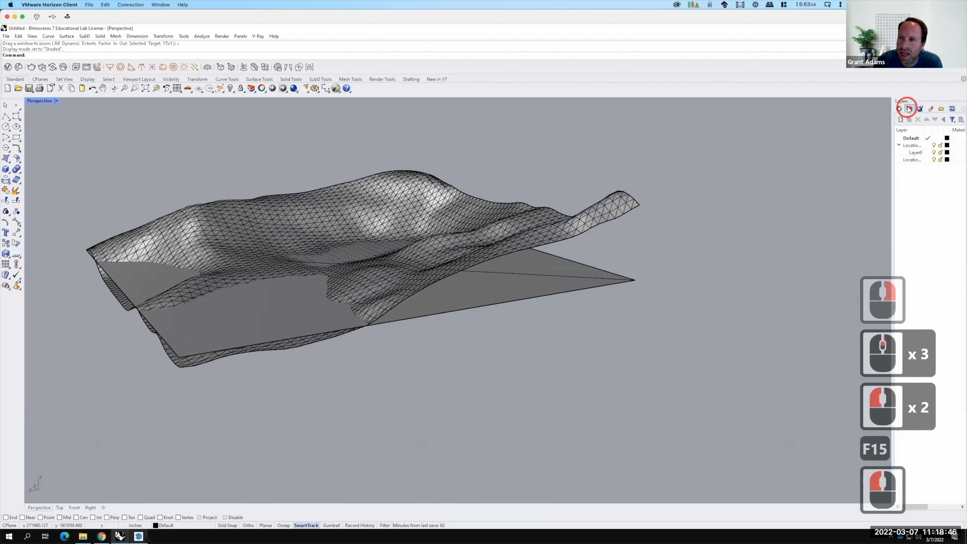
Toggle the Location and Layer0 layers' visibility to check what each holds.
click(933, 146)
click(934, 146)
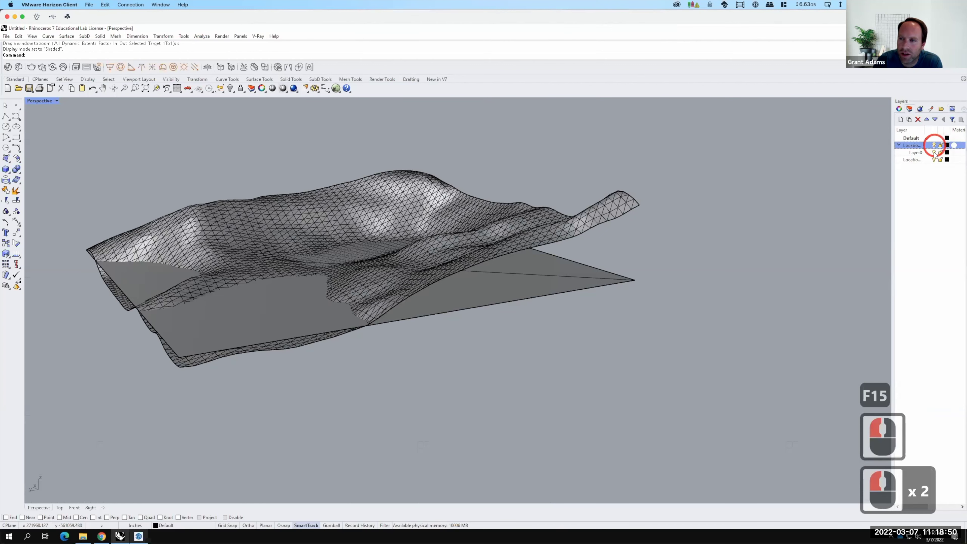
click(935, 153)
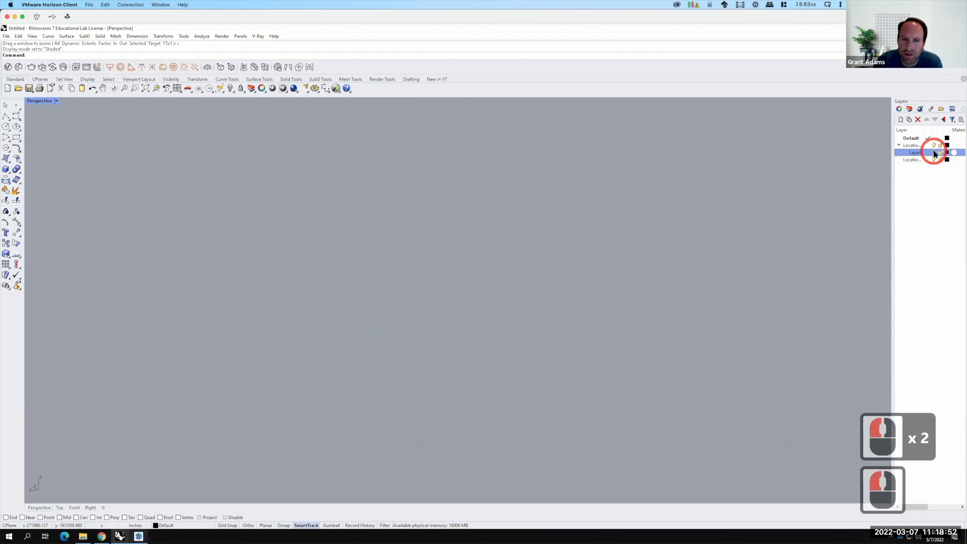
click(934, 152)
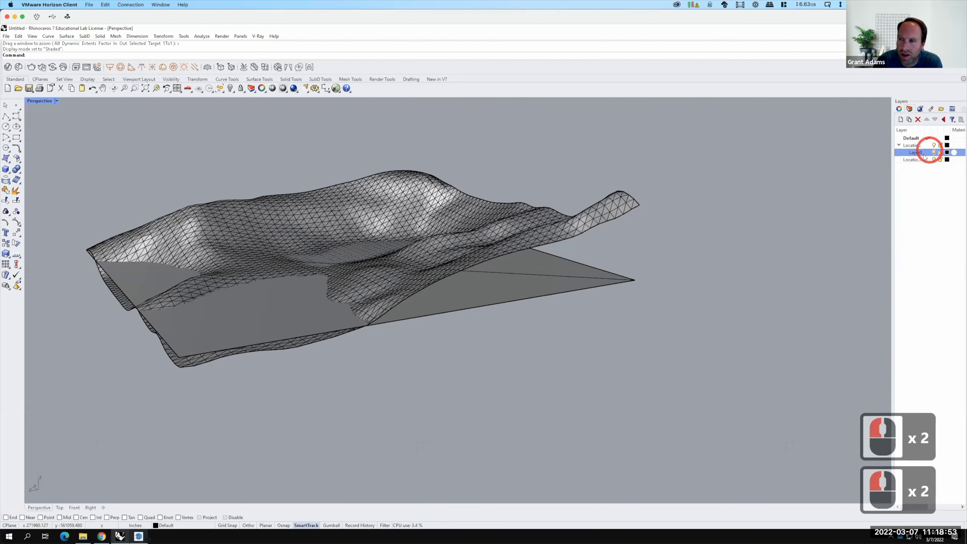
Create a layer named SketchUp and move the terrain mesh onto it.
click(902, 120)
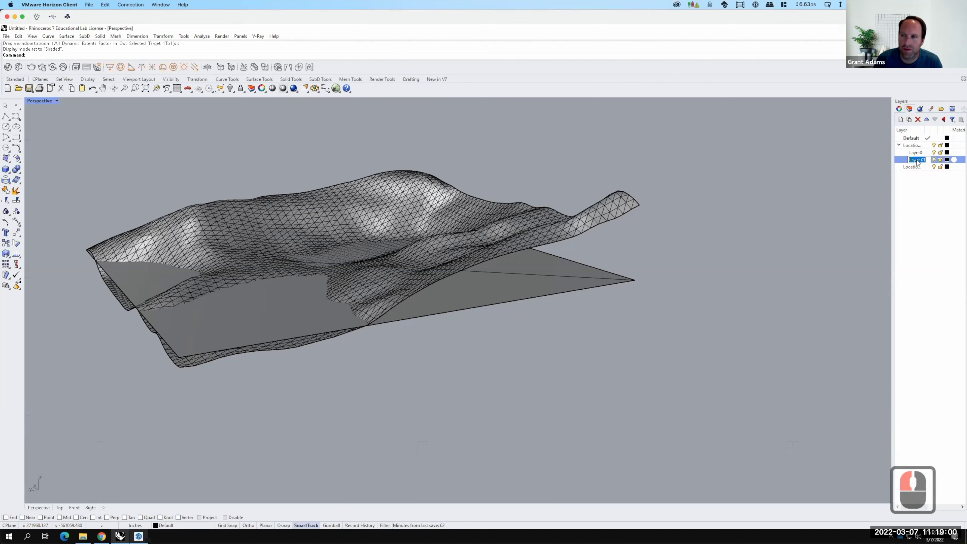
text(SketchUp)
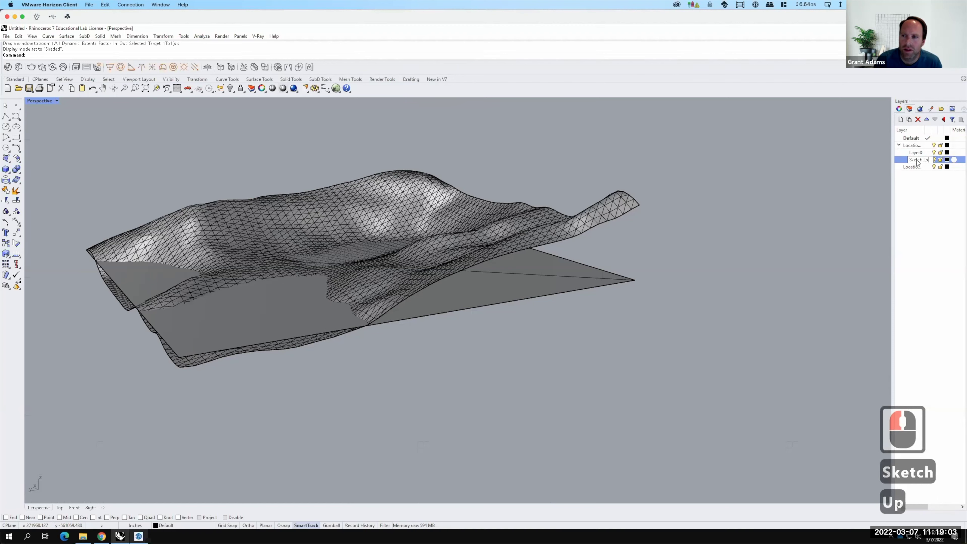
key(Return)
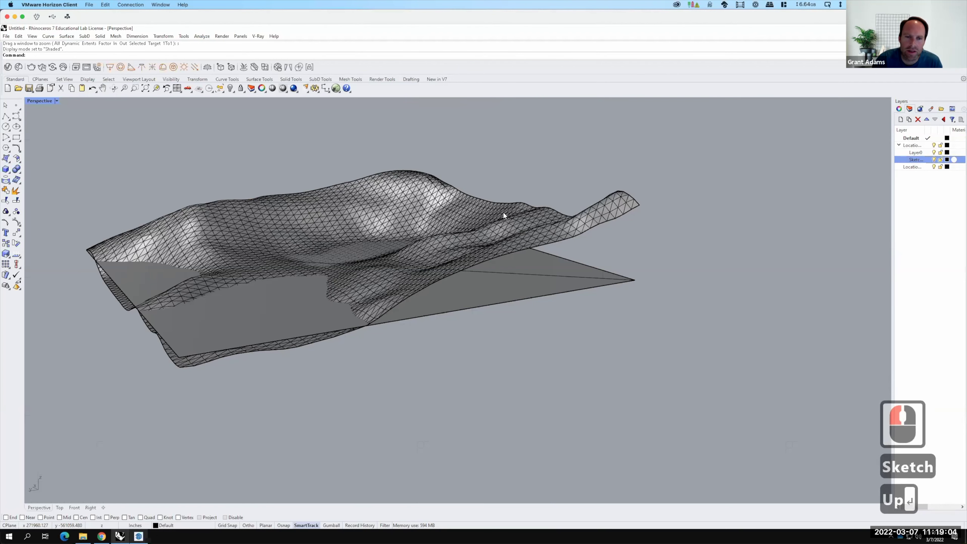
click(389, 197)
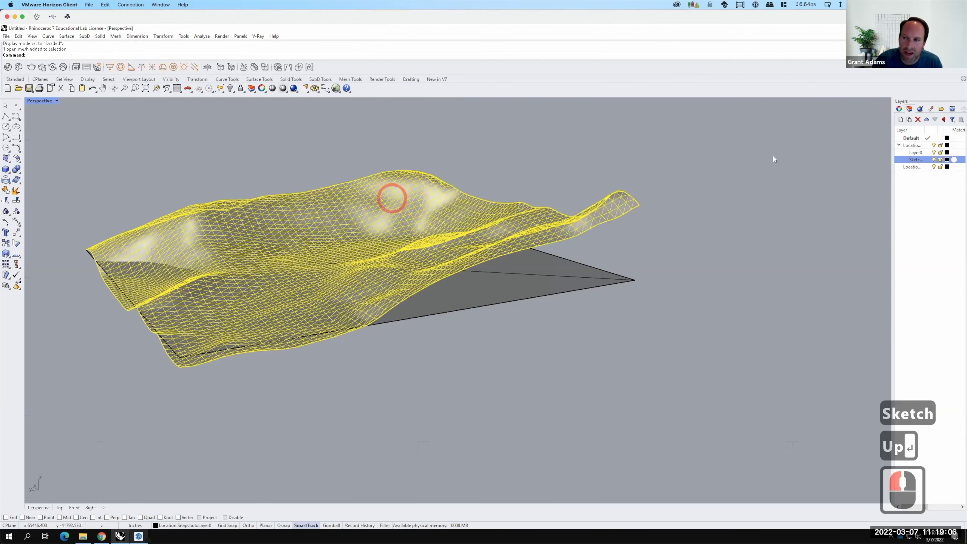
right_click(915, 162)
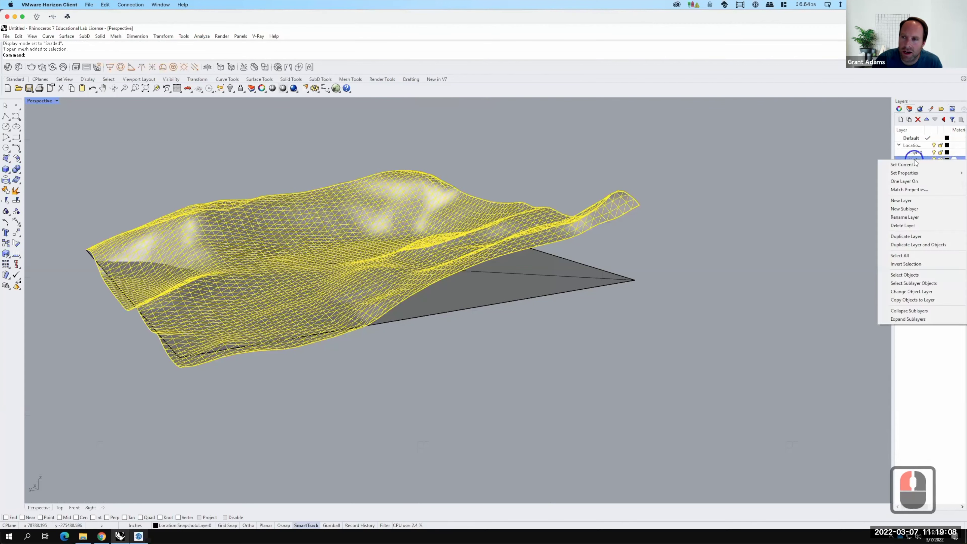
click(917, 292)
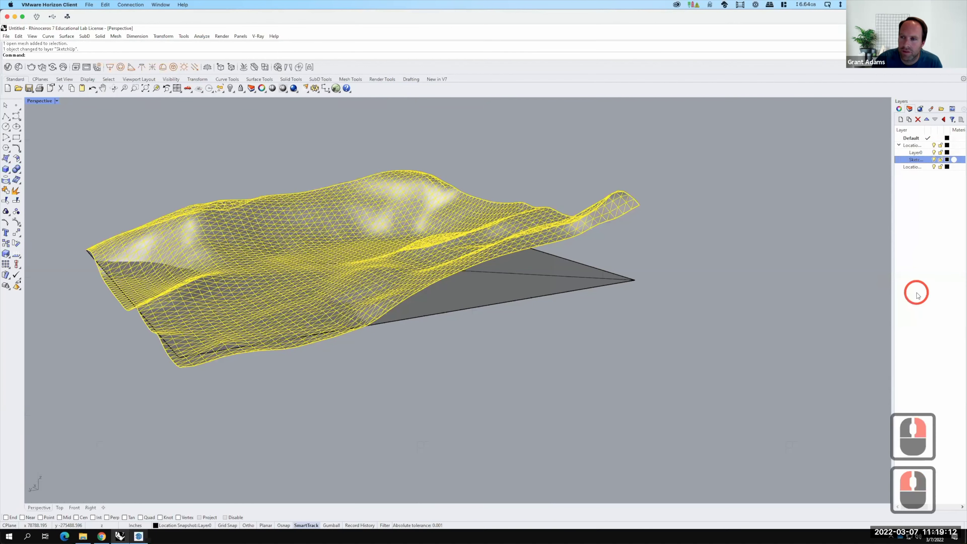
Try nesting Location Terrain under SketchUp and move the SketchUp layer lower in the list.
click(914, 161)
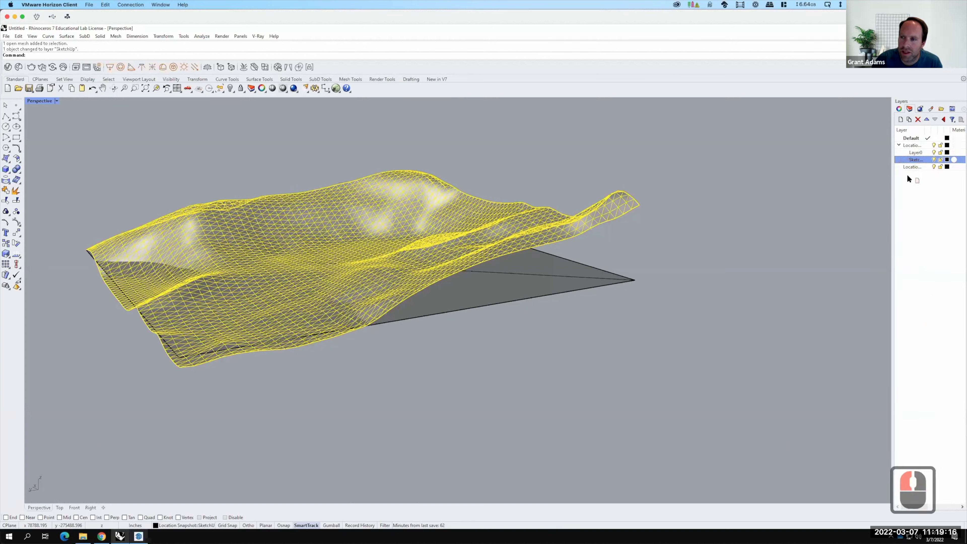
click(913, 160)
mouse_move(912, 169)
mouse_down()
mouse_move(910, 161)
mouse_move(912, 177)
mouse_move(915, 168)
mouse_up()
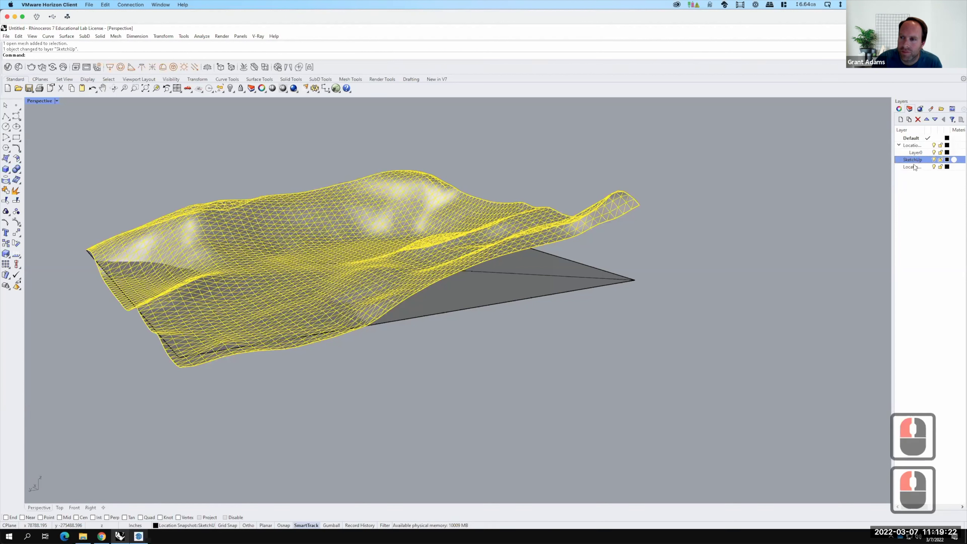
double_click(912, 161)
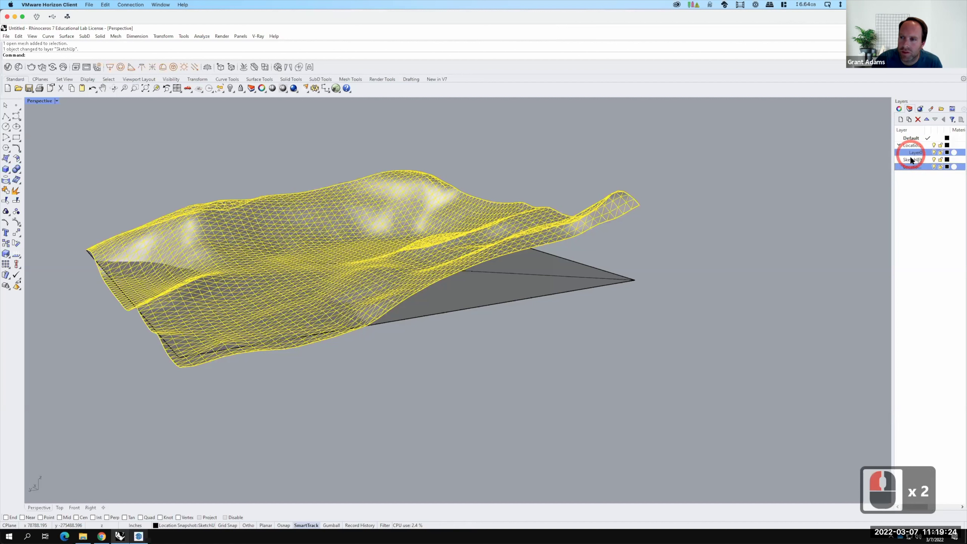
mouse_move(913, 167)
mouse_down()
mouse_move(908, 159)
mouse_move(920, 179)
mouse_up()
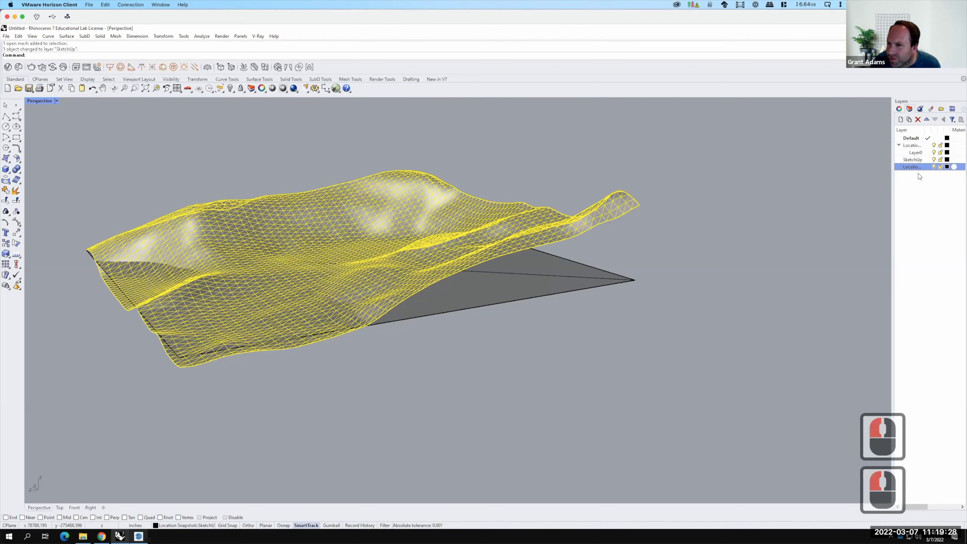
double_click(913, 159)
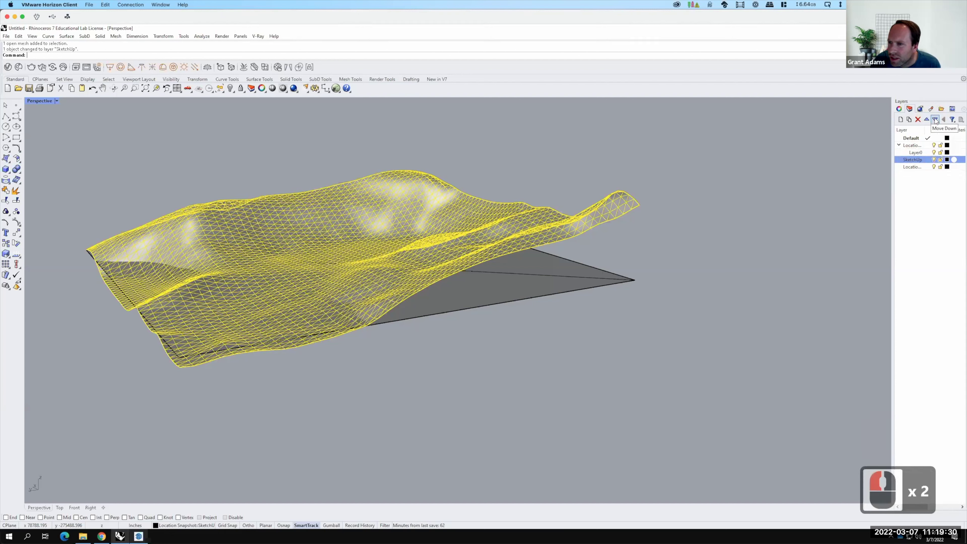
click(936, 119)
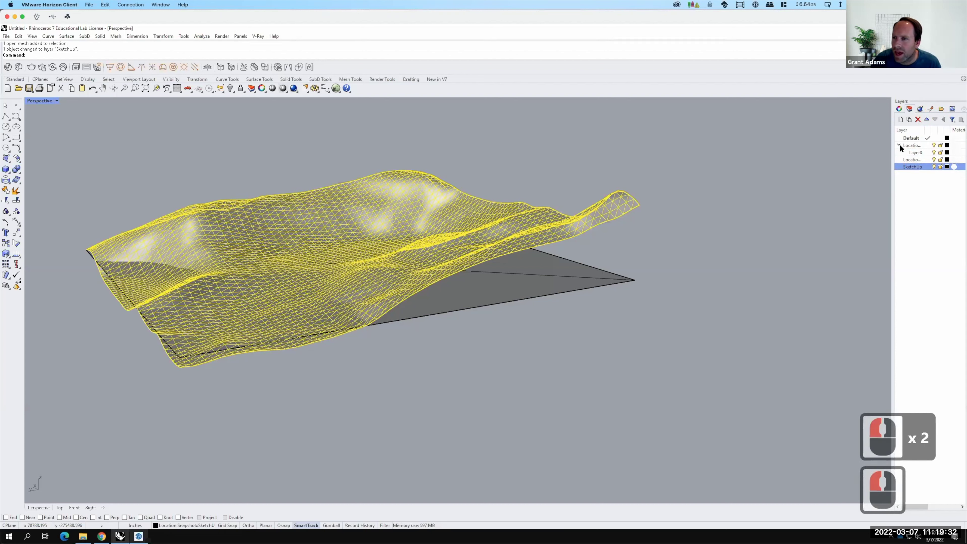
Hide the SketchUp layer and delete the exposed flat ground plane.
click(932, 167)
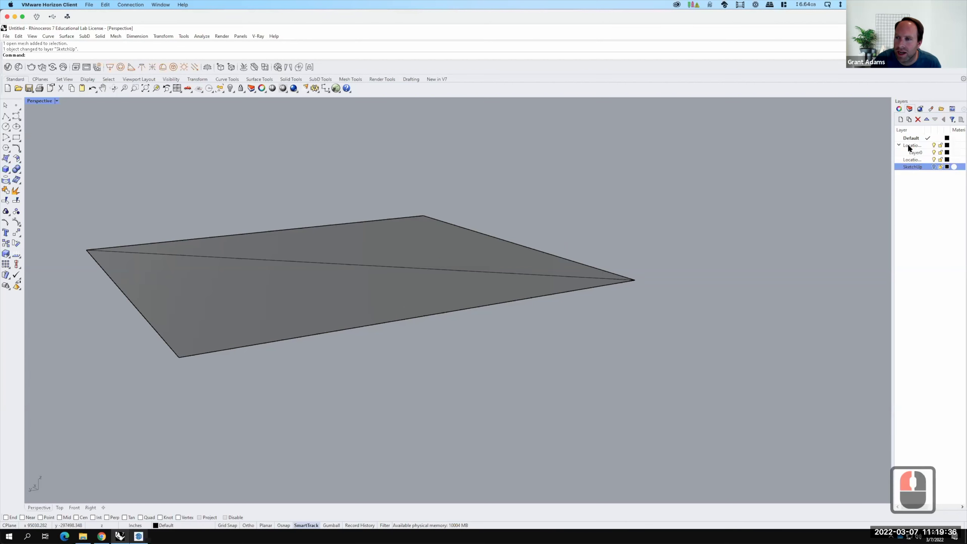
click(501, 281)
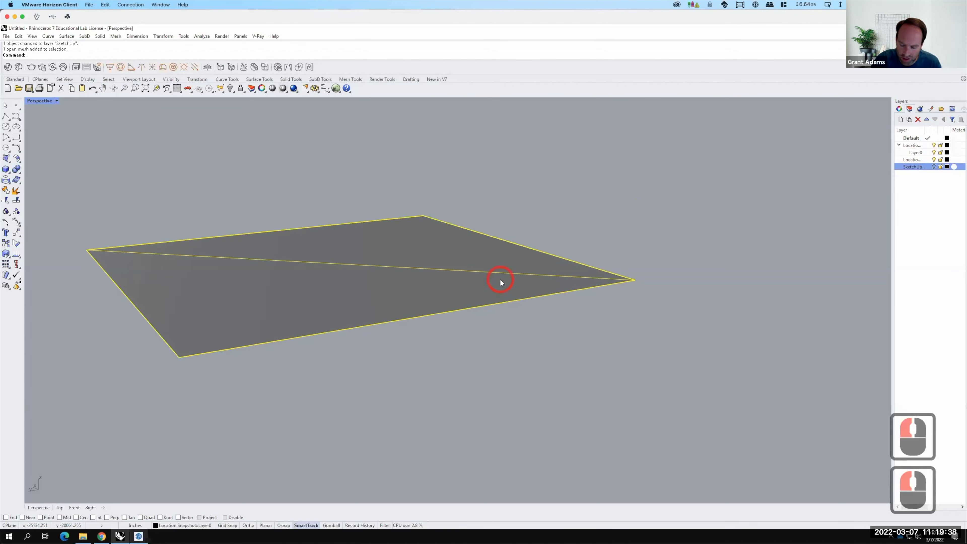
key(BackSpace)
Delete the Location Snapshot layer together with its sublayers.
right_click(908, 145)
click(917, 120)
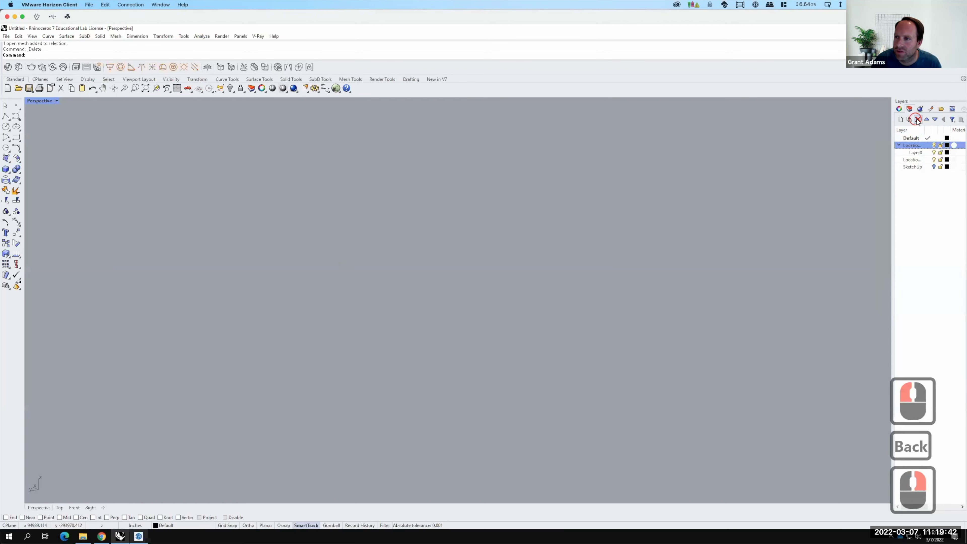
click(918, 120)
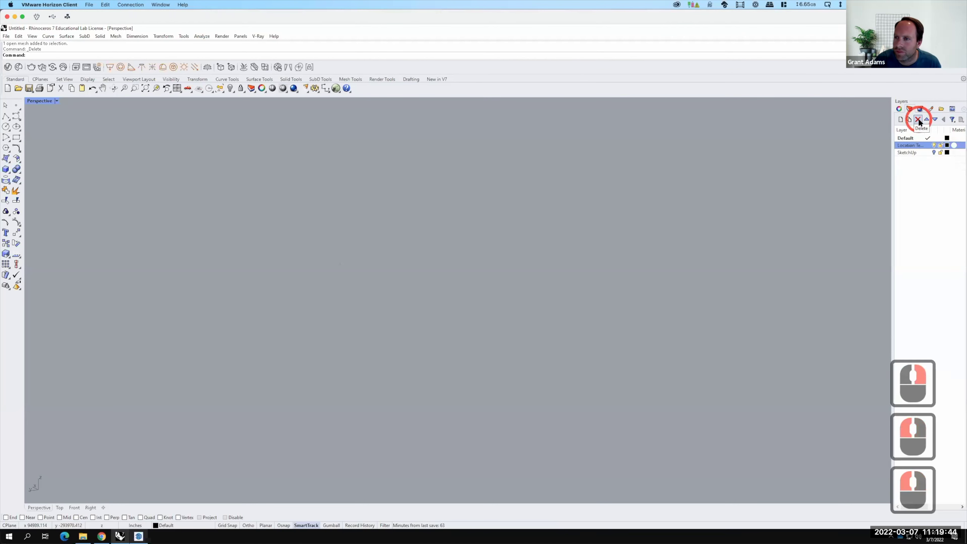
key(F15)
click(918, 119)
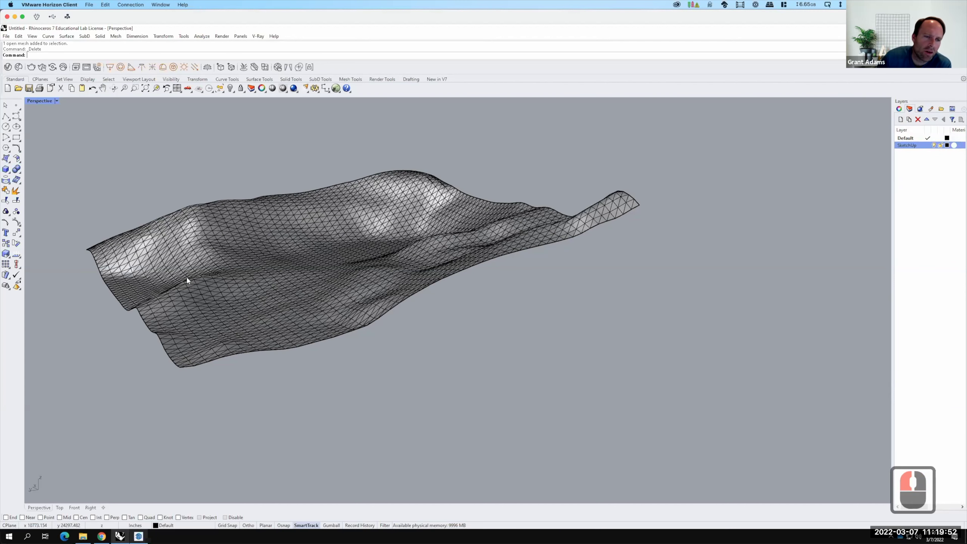
scroll(194, 277, up, 2)
scroll(304, 320, up, 3)
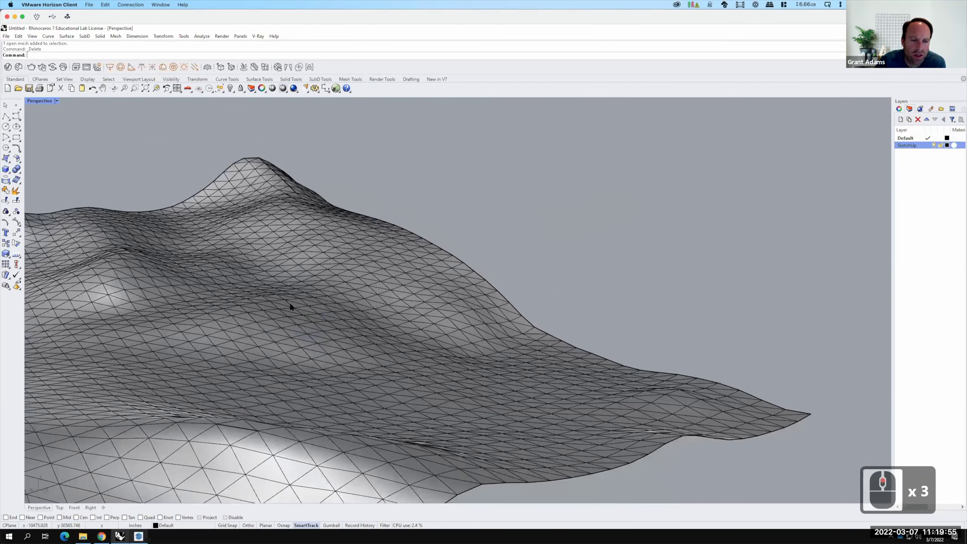
right_drag(289, 303, 278, 297)
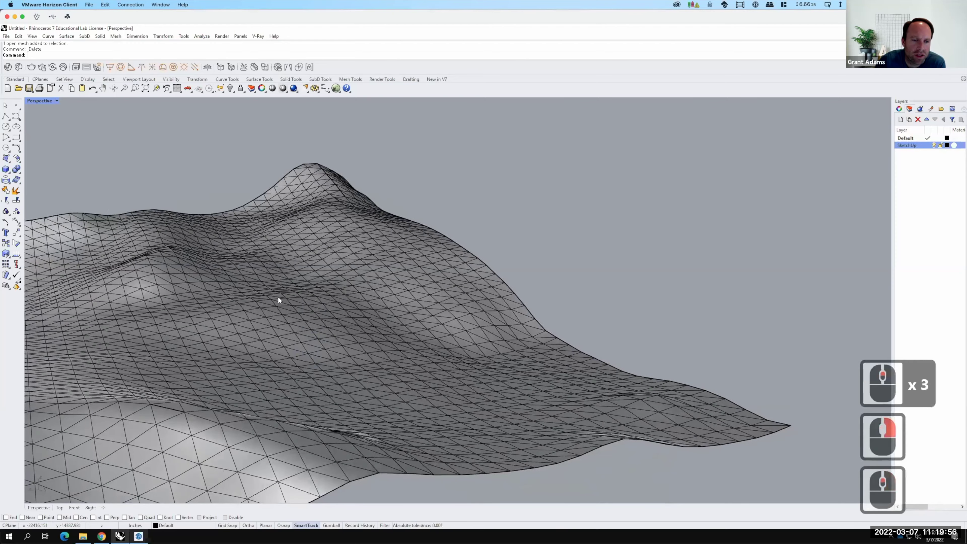
scroll(393, 294, up, 8)
scroll(95, 251, down, 5)
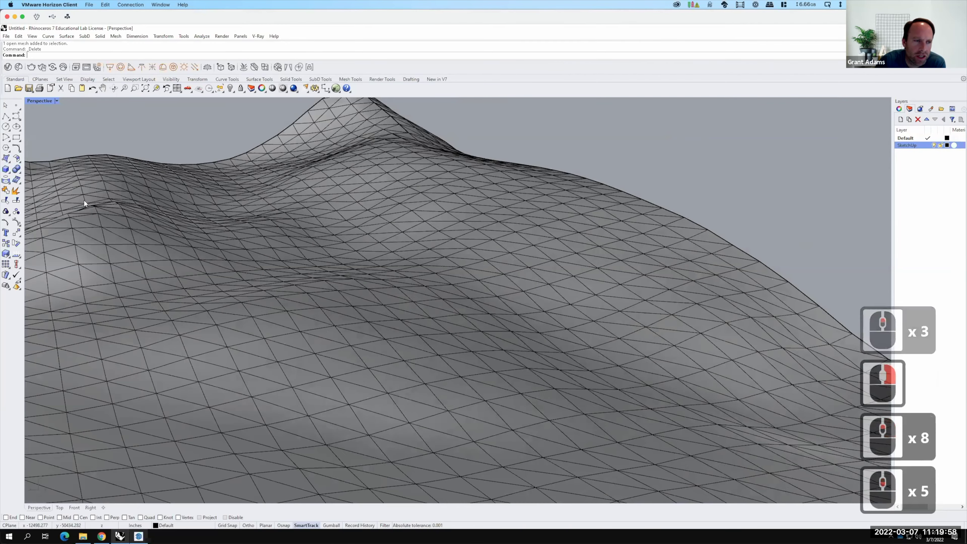
scroll(86, 207, up, 1)
scroll(90, 209, up, 15)
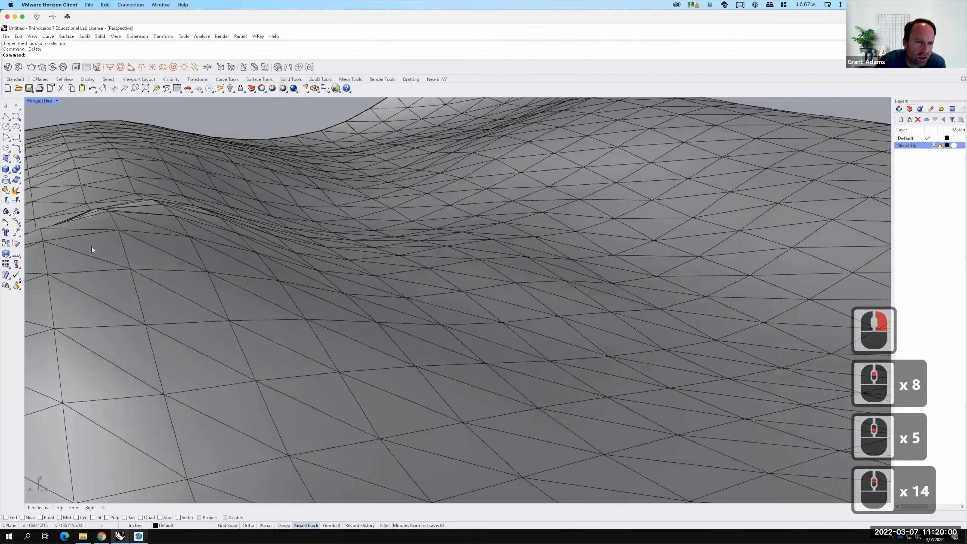
right_drag(309, 227, 493, 252)
scroll(213, 217, down, 13)
scroll(214, 230, down, 7)
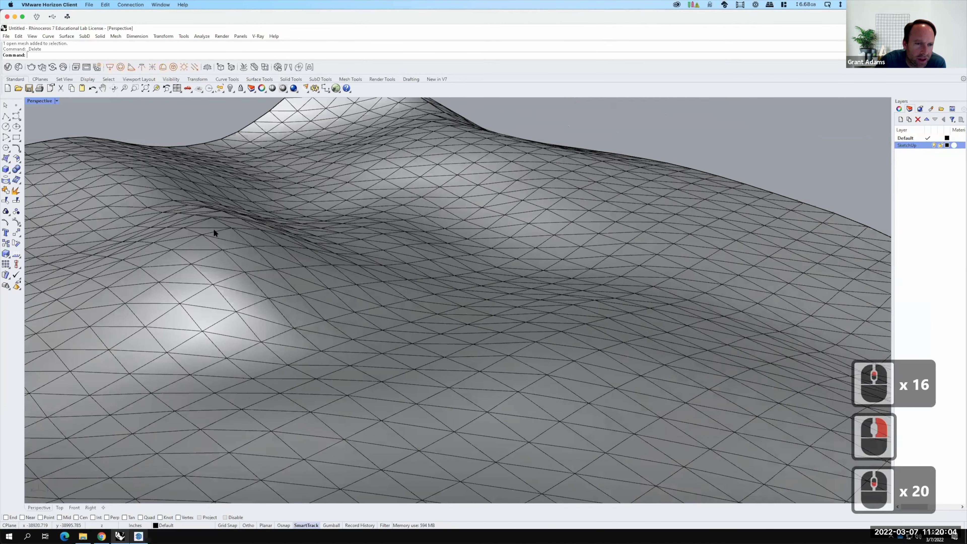
scroll(243, 231, up, 13)
scroll(579, 229, down, 4)
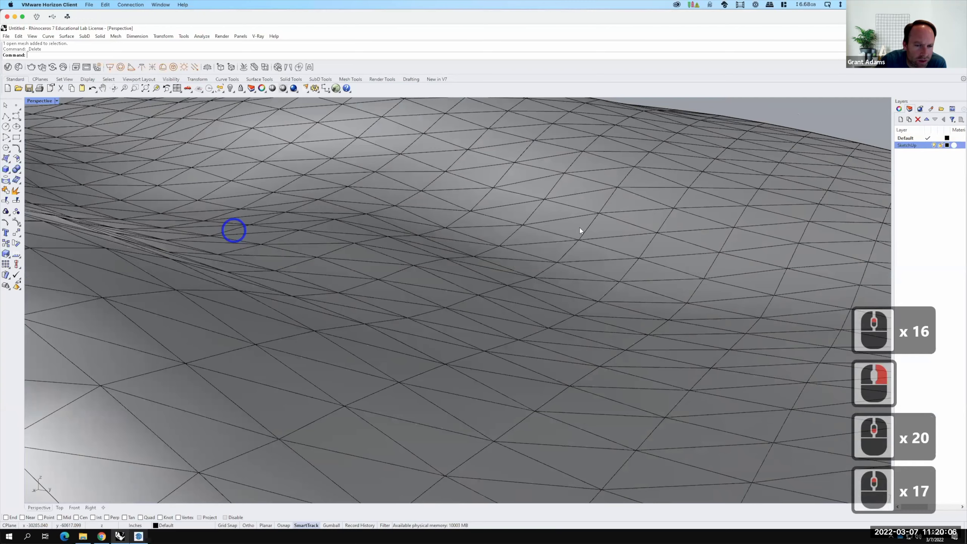
right_drag(590, 230, 395, 227)
scroll(395, 227, up, 15)
scroll(396, 229, up, 6)
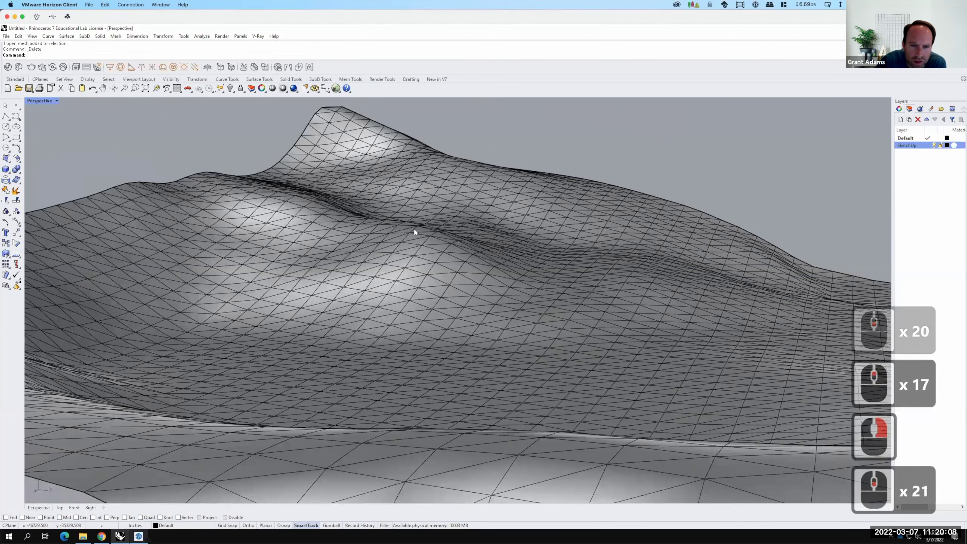
scroll(387, 297, up, 3)
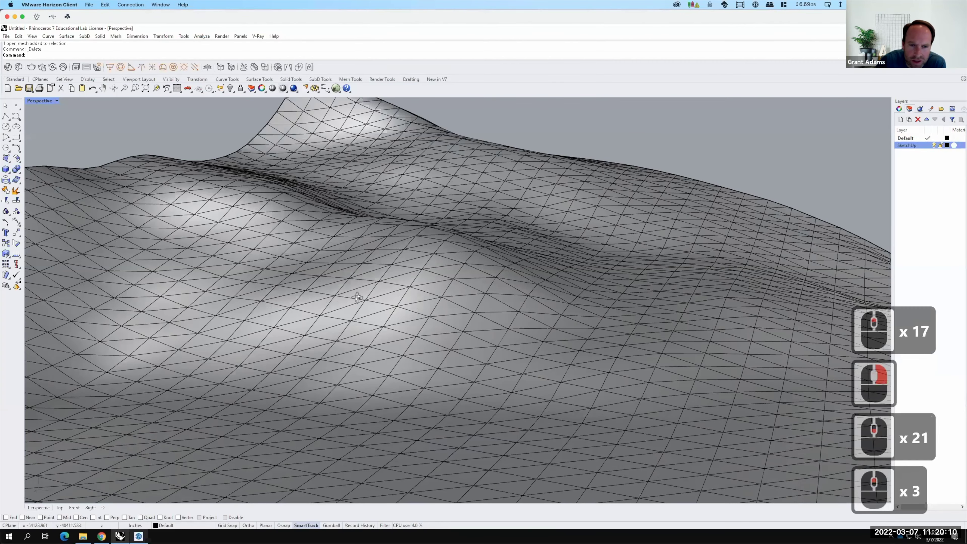
right_drag(313, 284, 277, 294)
scroll(274, 289, up, 3)
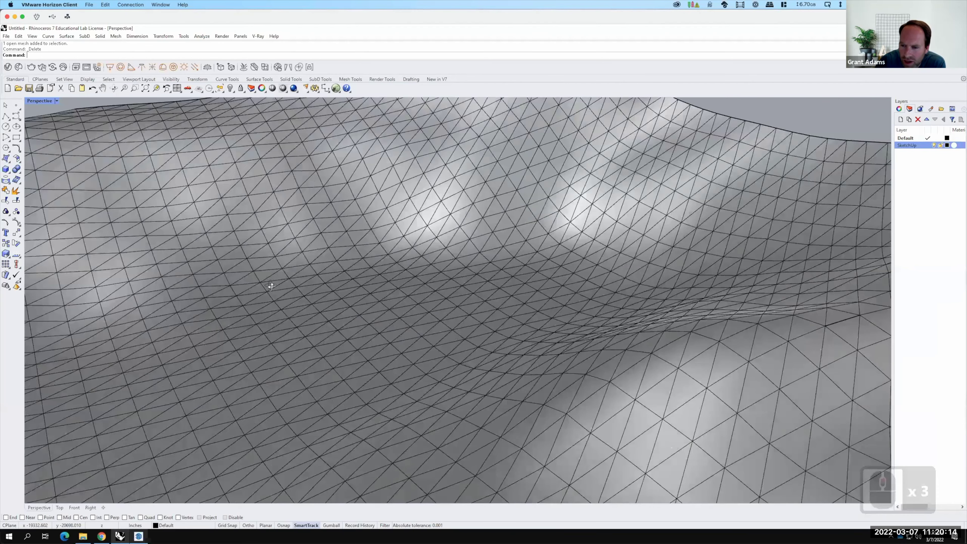
scroll(717, 285, down, 3)
right_drag(685, 300, 684, 299)
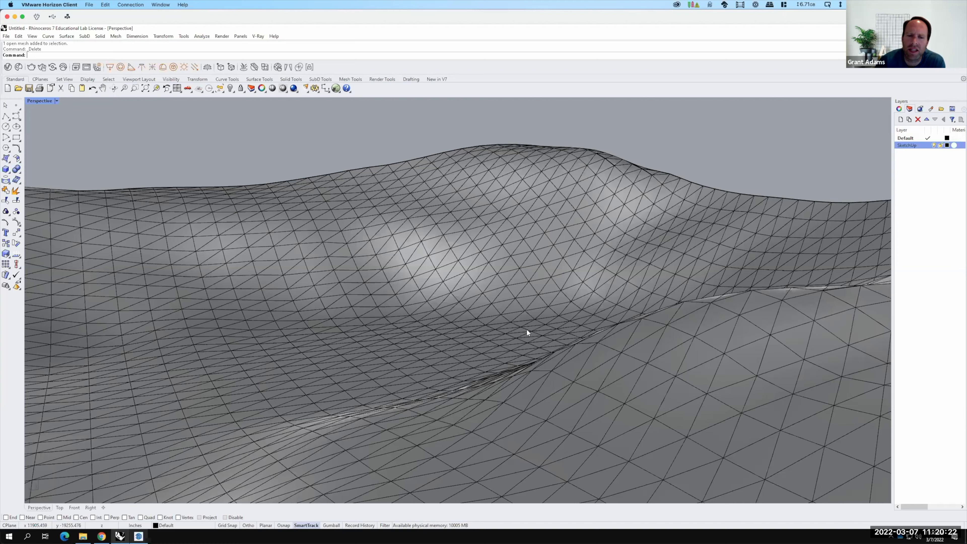
scroll(526, 329, down, 3)
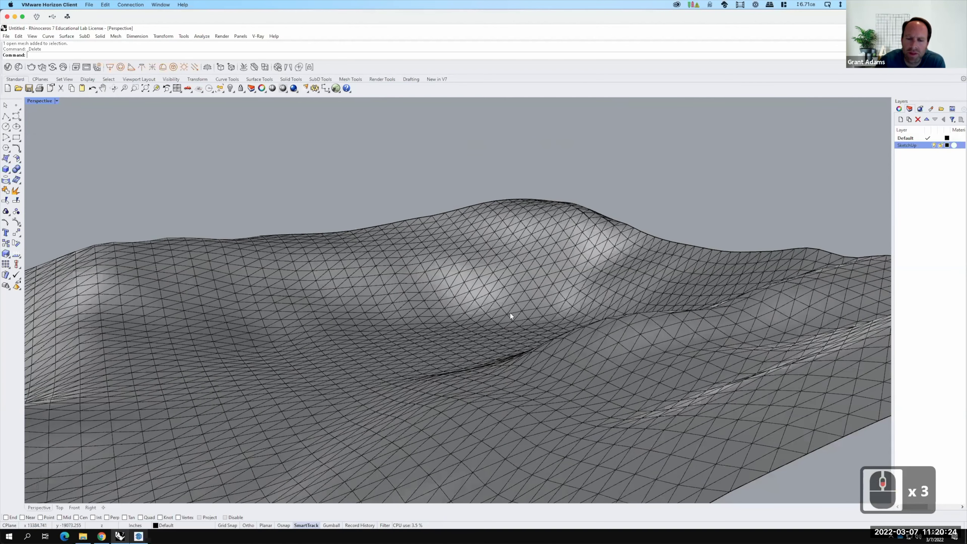
scroll(529, 329, down, 3)
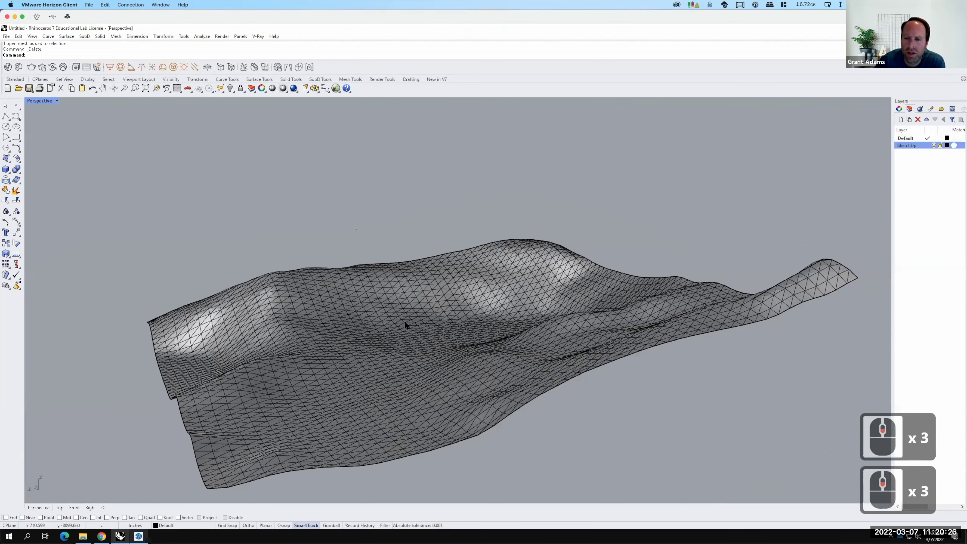
right_drag(427, 333, 348, 335)
scroll(341, 385, up, 2)
right_drag(346, 385, 350, 387)
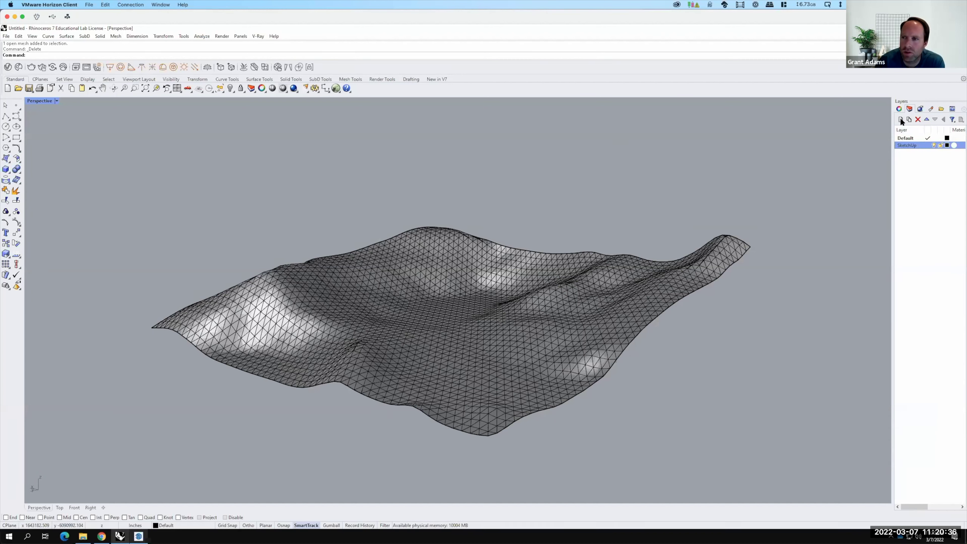
Create a new layer named ContourX and make it the current layer.
click(901, 118)
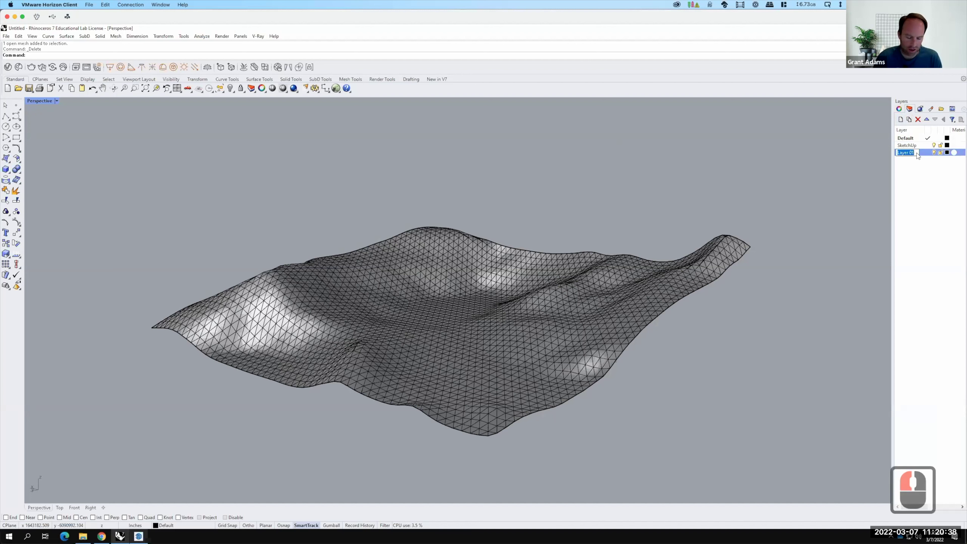
text(Contour)
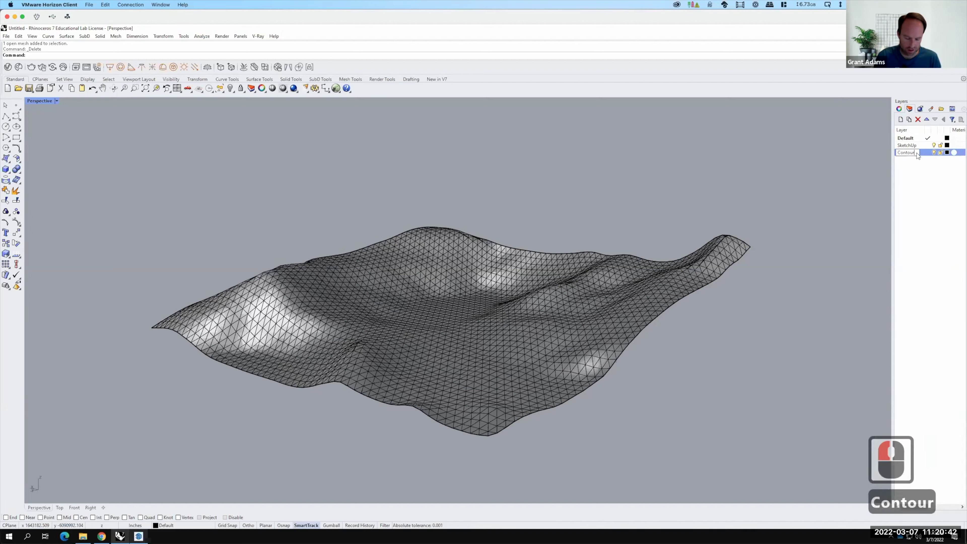
key(BackSpace)
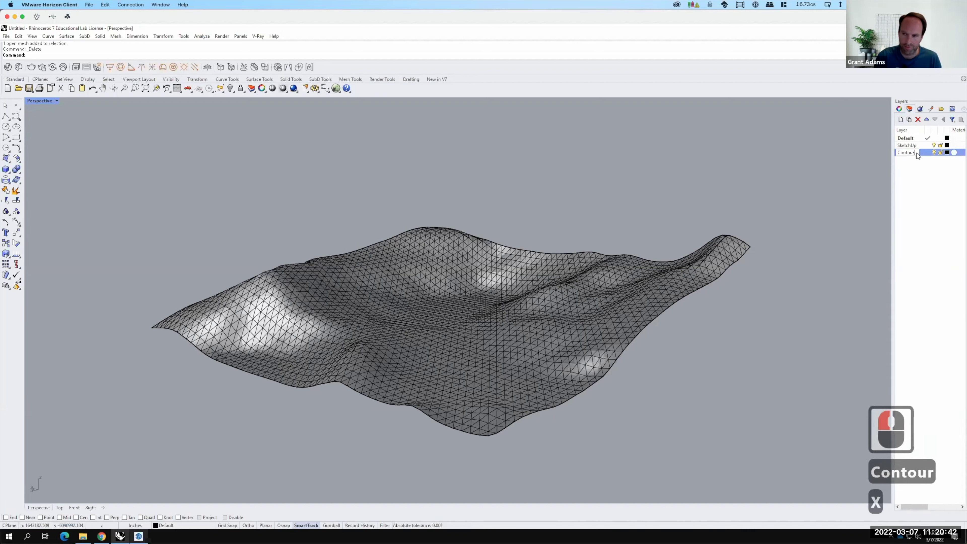
key(Return)
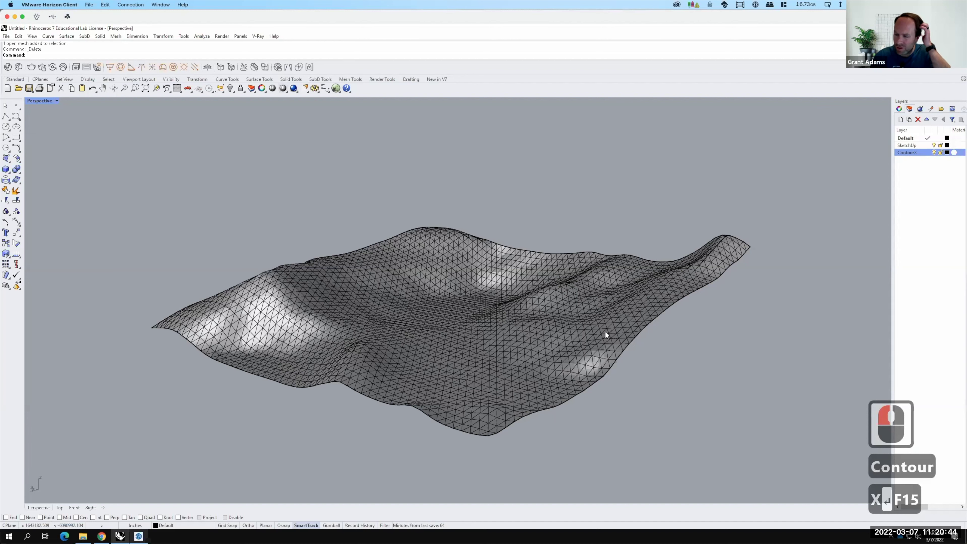
right_drag(384, 378, 388, 377)
click(928, 152)
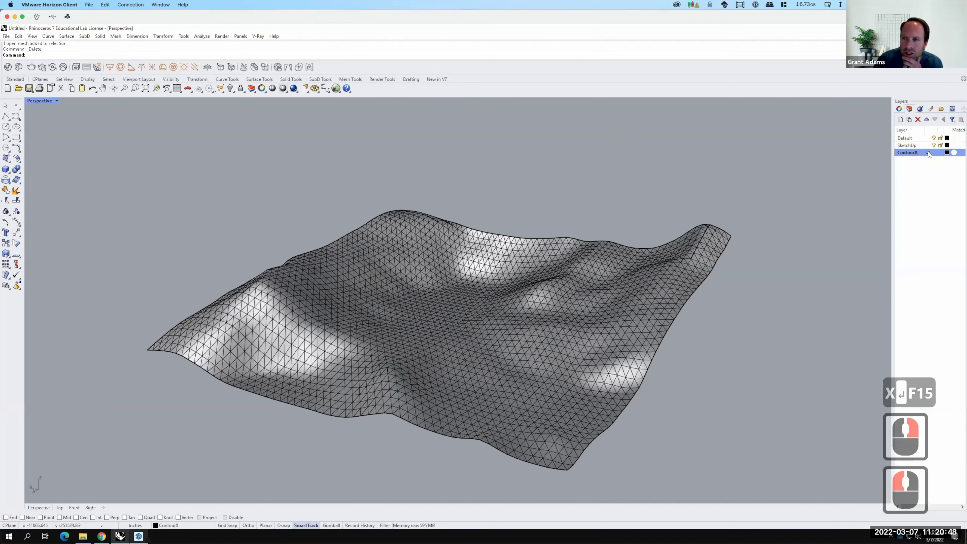
Set the ContourX layer colour to red, then select the terrain mesh.
click(947, 153)
click(947, 152)
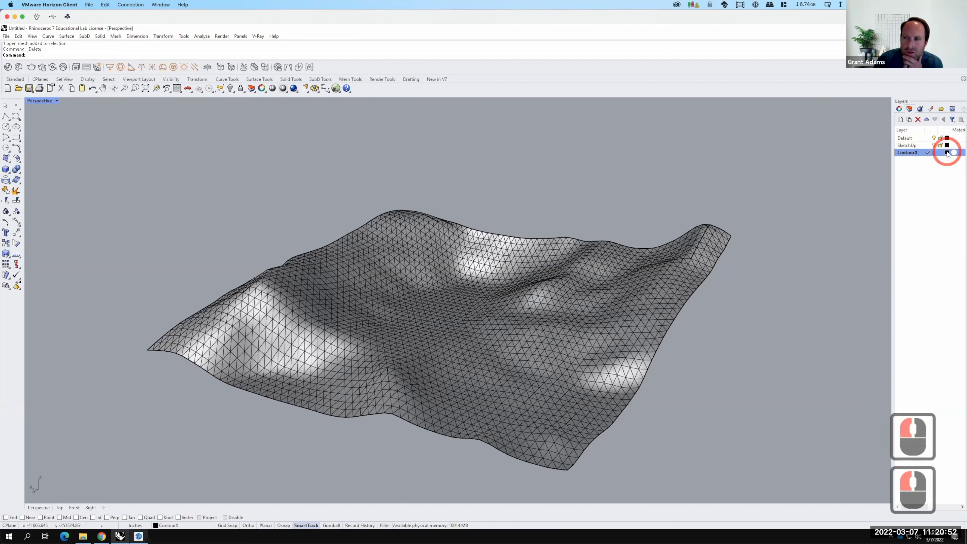
click(831, 280)
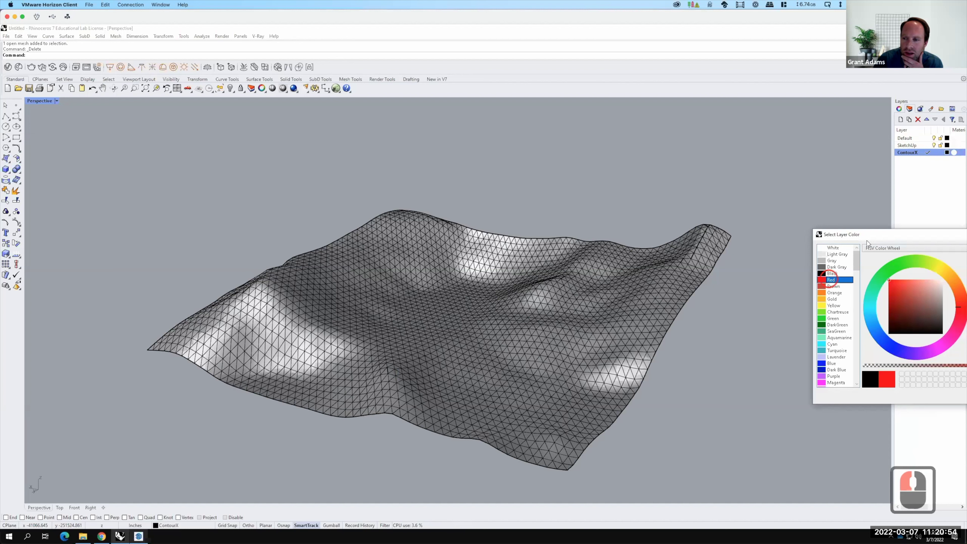
drag(877, 233, 786, 228)
click(950, 229)
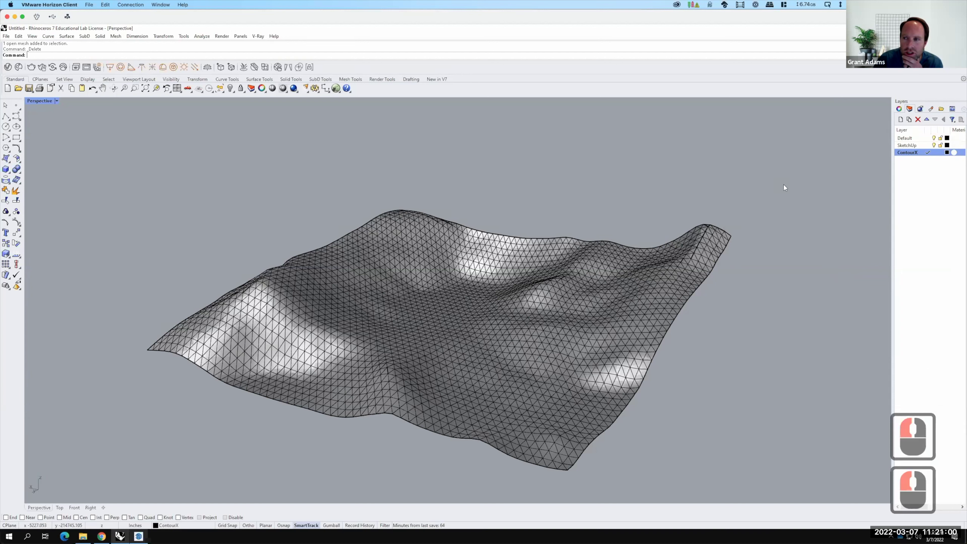
click(947, 152)
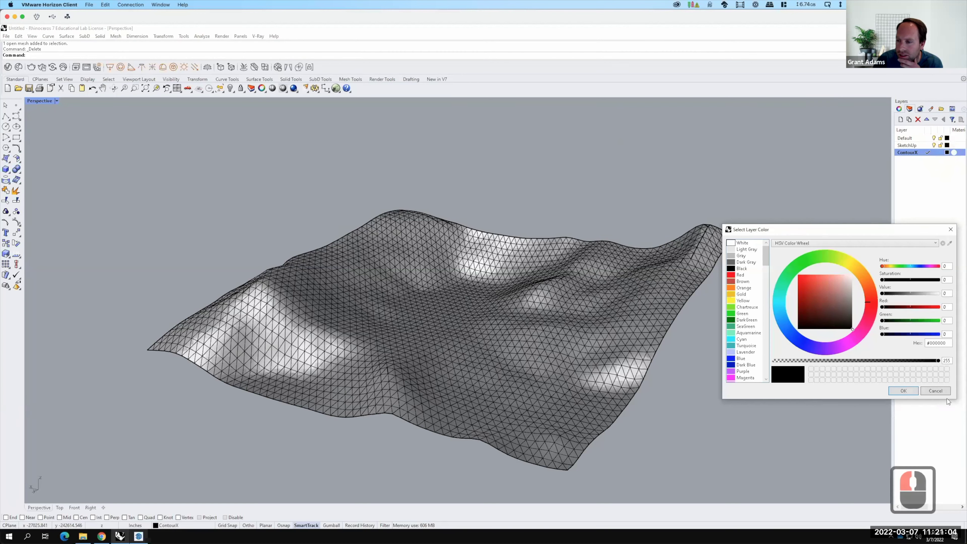
click(740, 275)
click(903, 390)
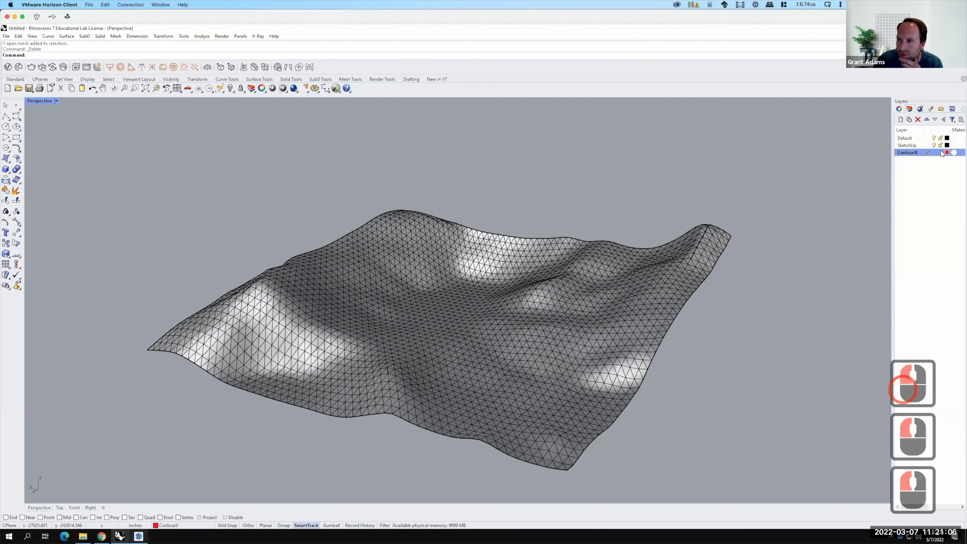
click(195, 336)
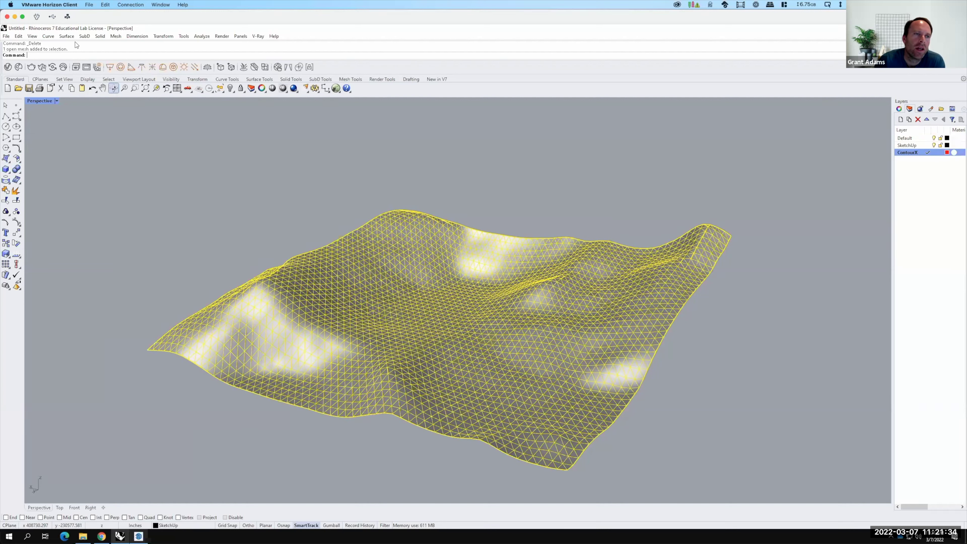
Launch Contour from Curve > Curve from Objects on the selected terrain mesh.
click(46, 36)
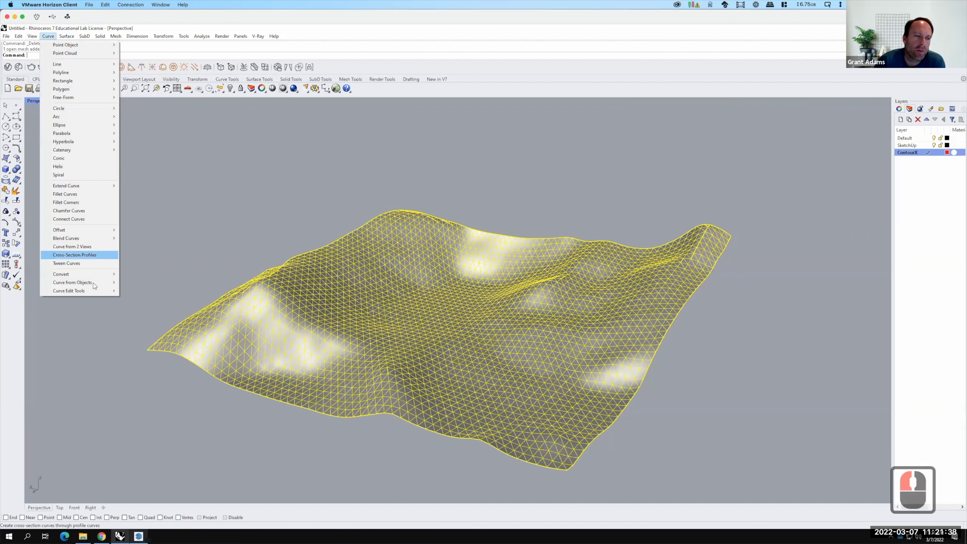
mouse_move(93, 282)
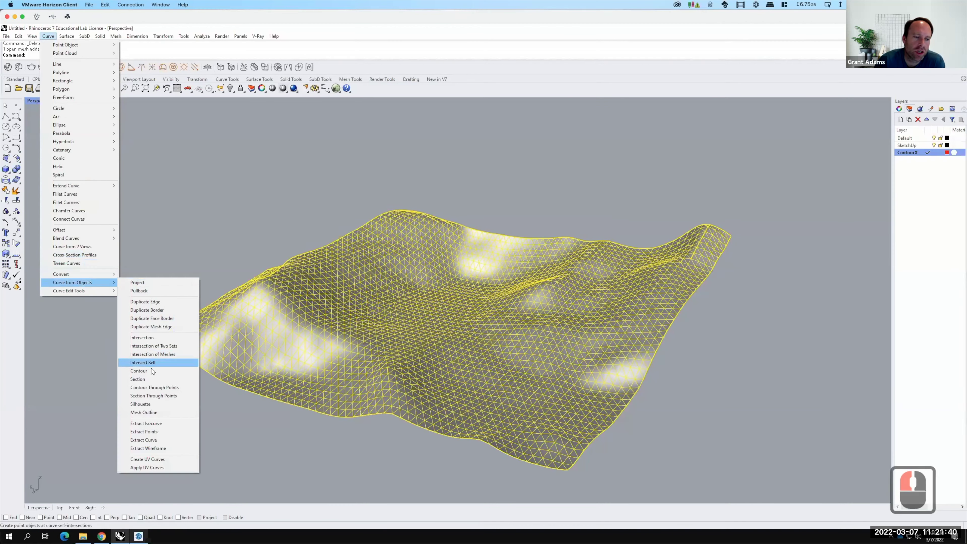
key(F15)
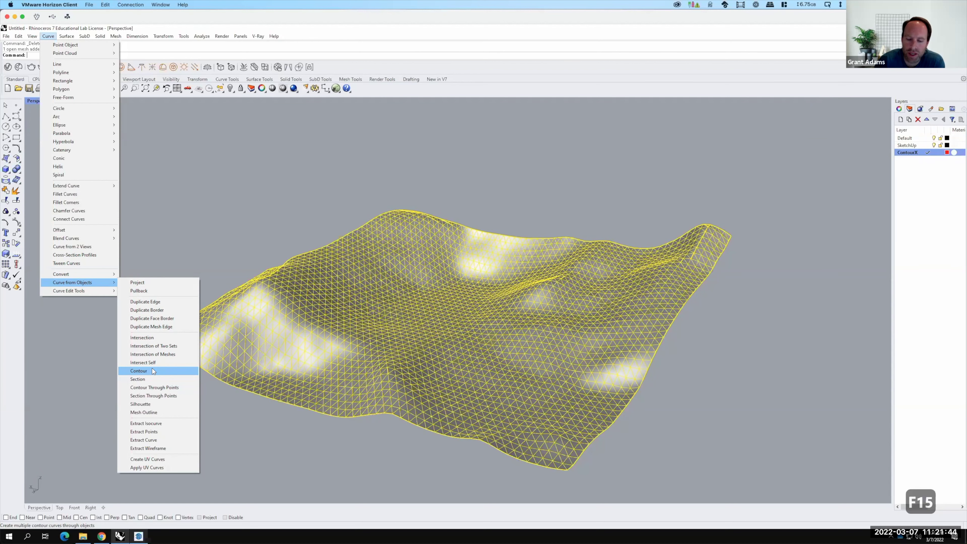
click(152, 370)
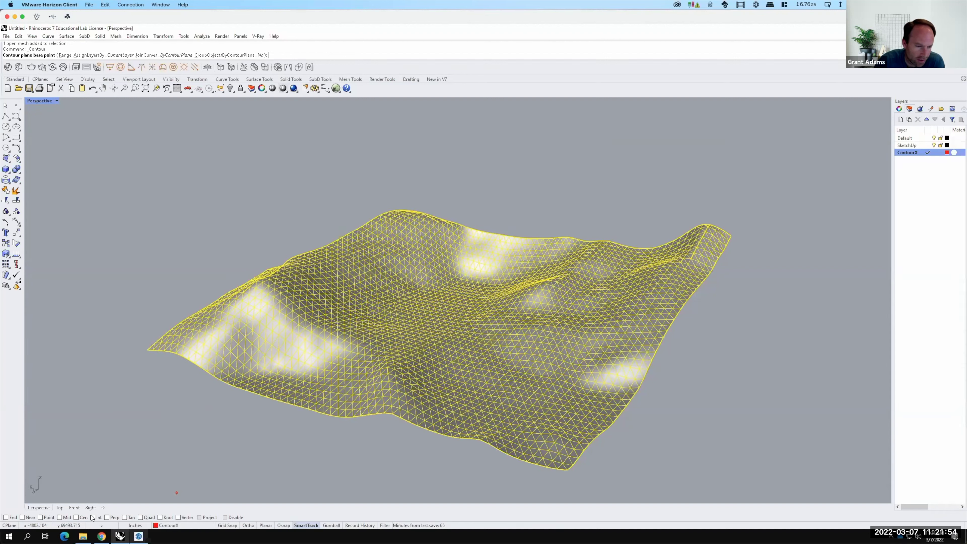
With End and Vertex snaps and Ortho on, set the contour base point and front-edge direction.
click(6, 517)
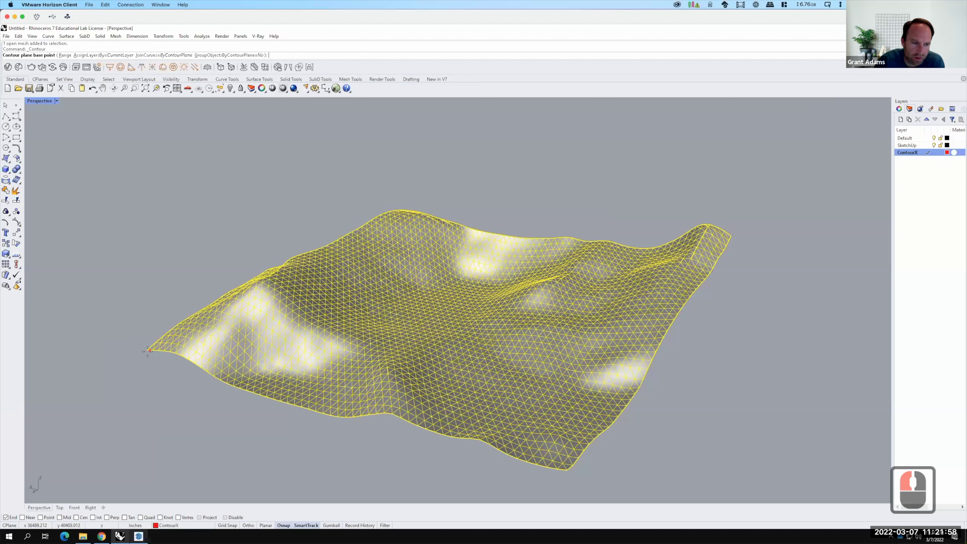
click(179, 517)
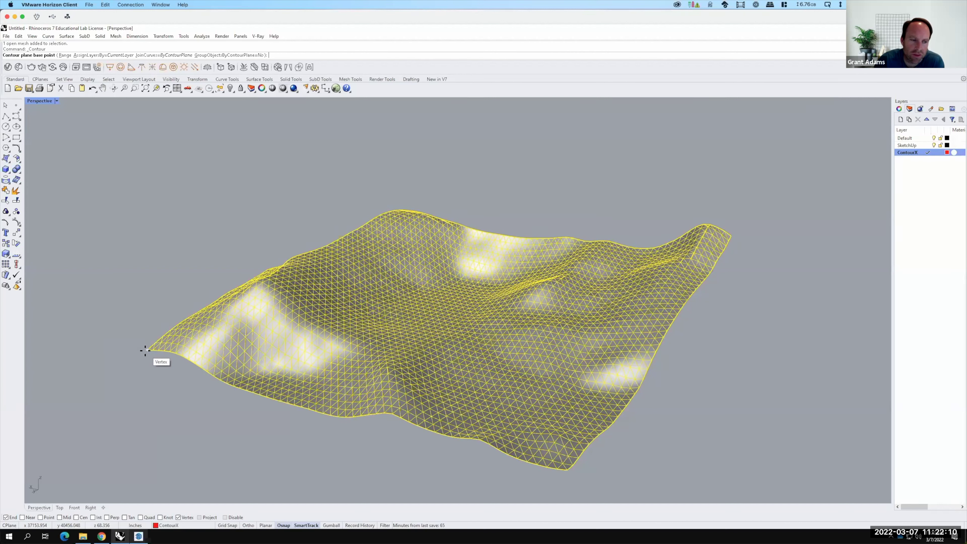
click(146, 350)
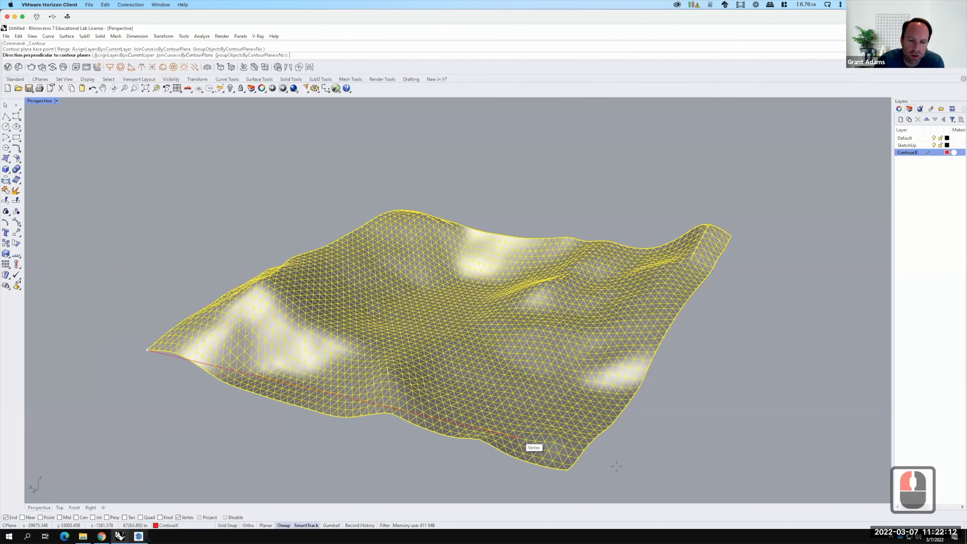
click(248, 525)
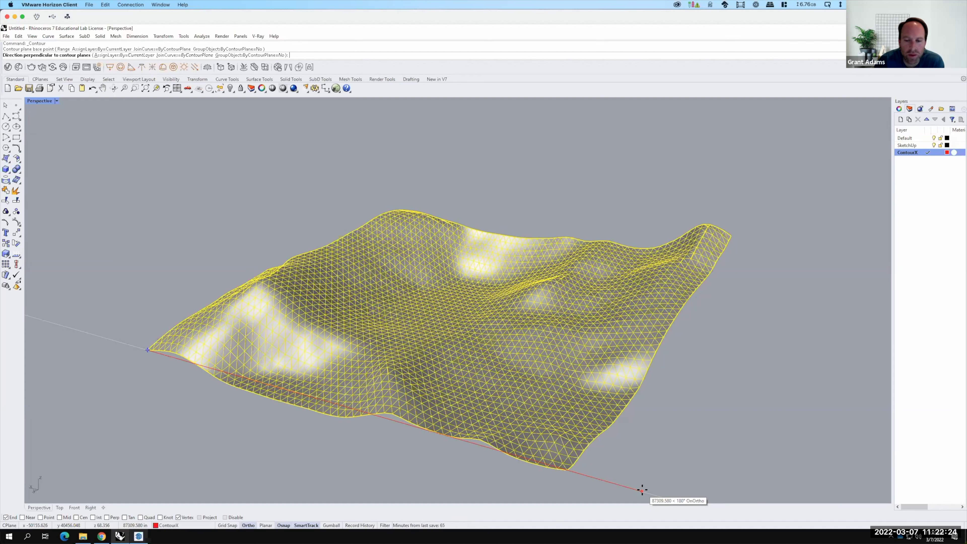
click(642, 491)
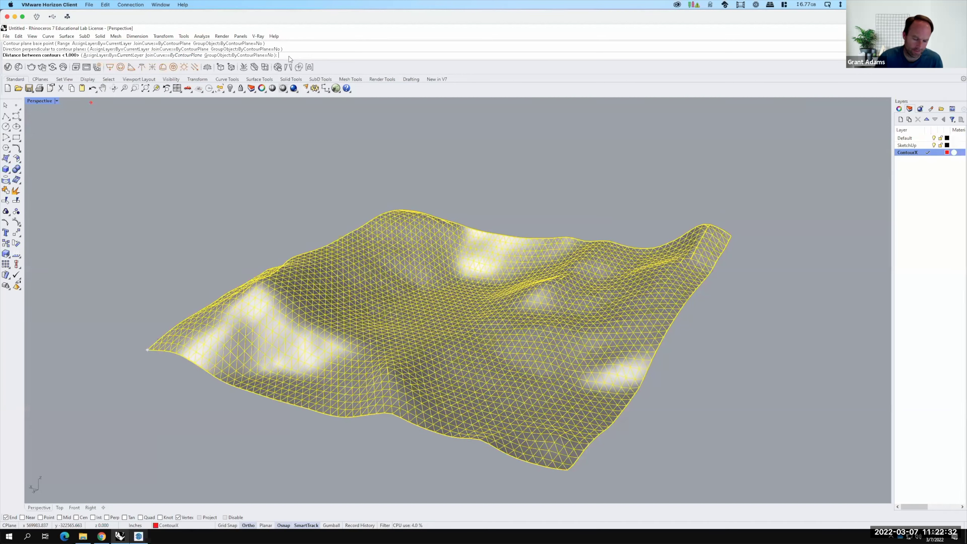
Enter 100 as the distance between contours to slice the mesh.
text(100)
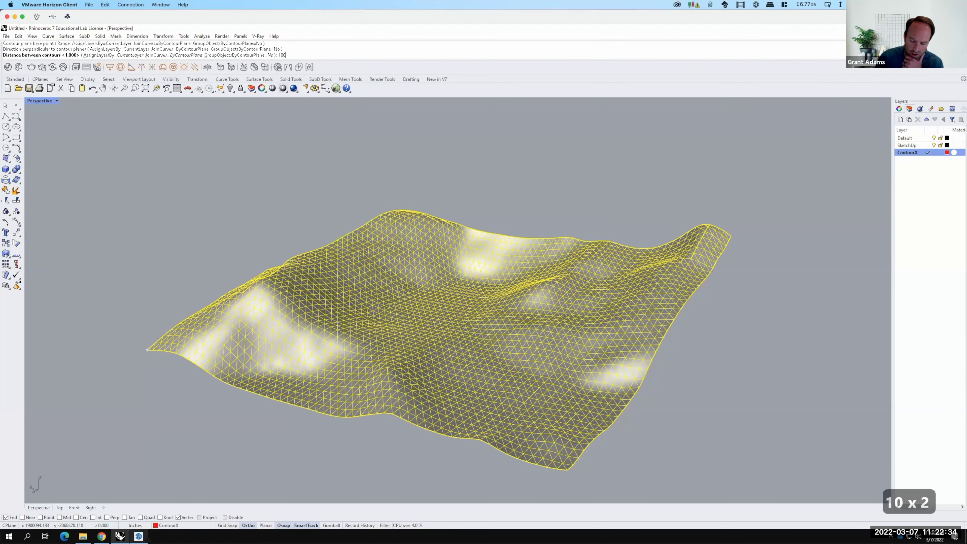
key(Return)
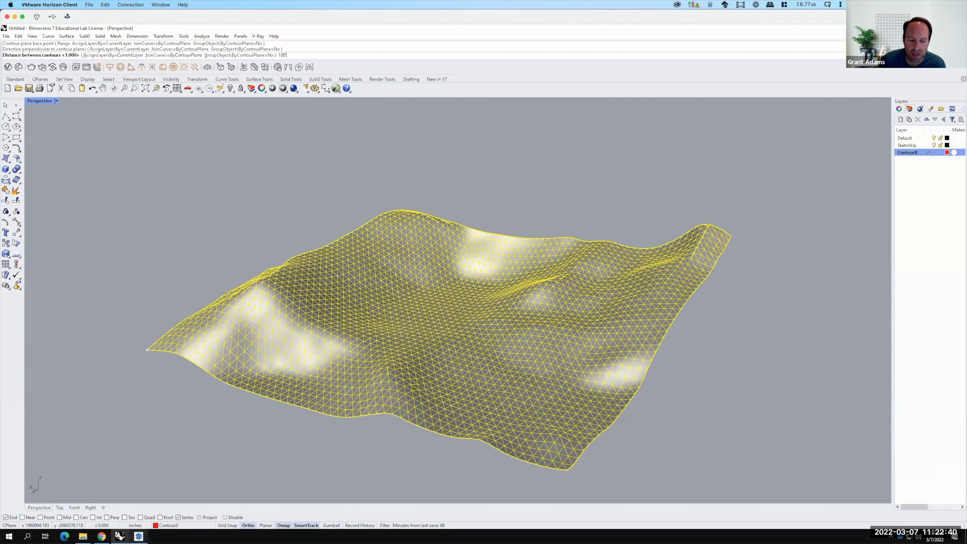
key(F15)
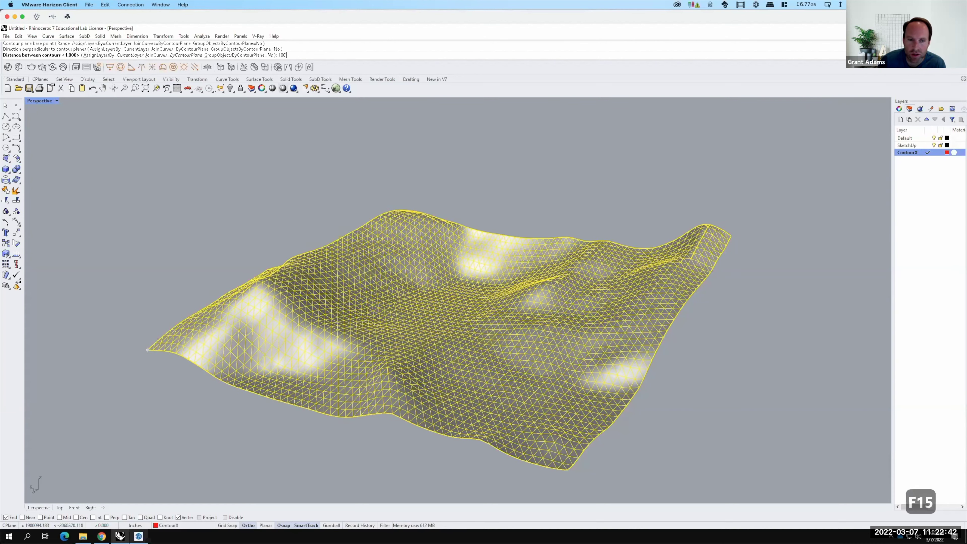
key(Return)
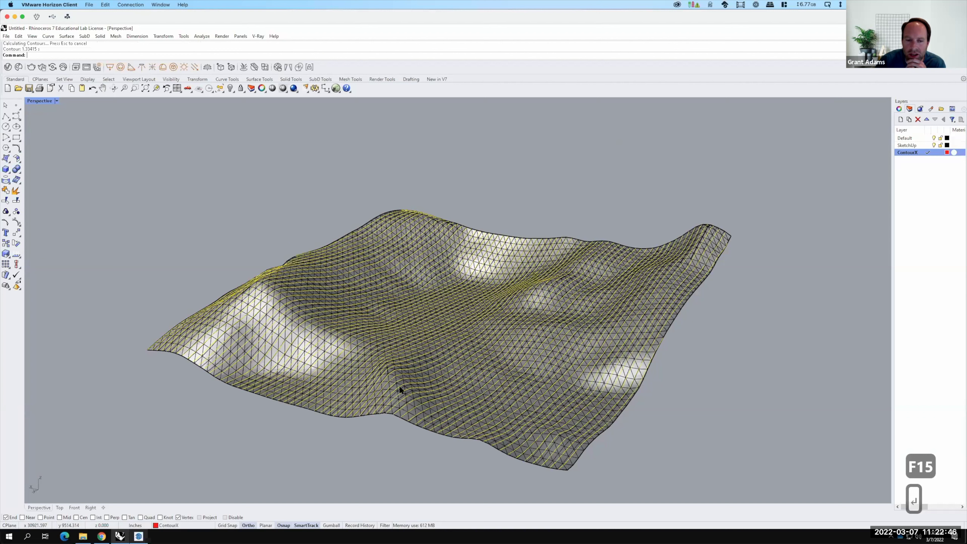
scroll(423, 397, up, 2)
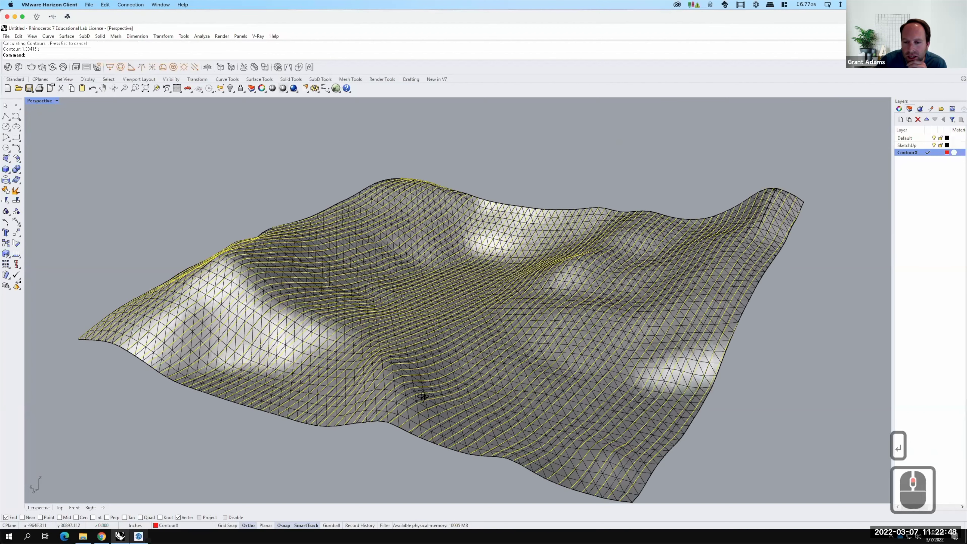
scroll(541, 445, up, 2)
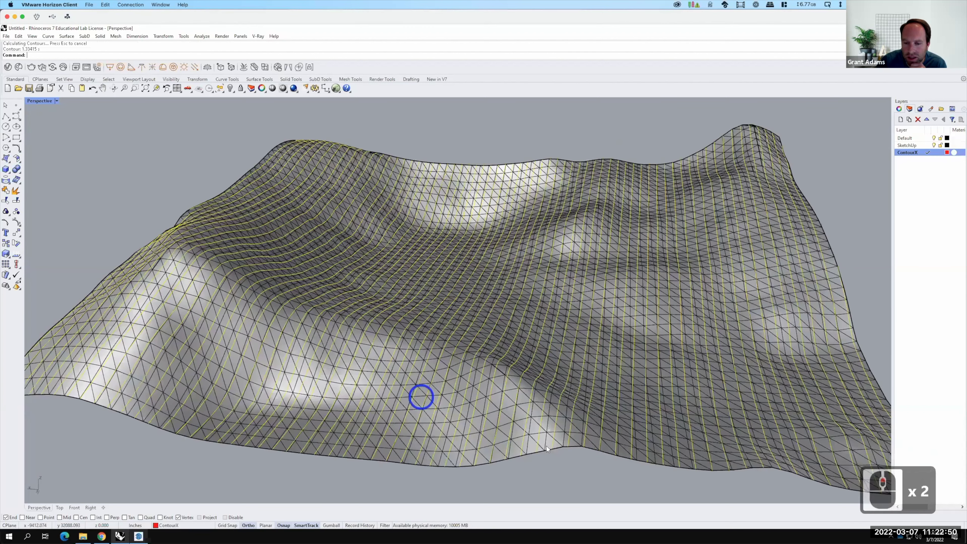
right_drag(547, 446, 541, 452)
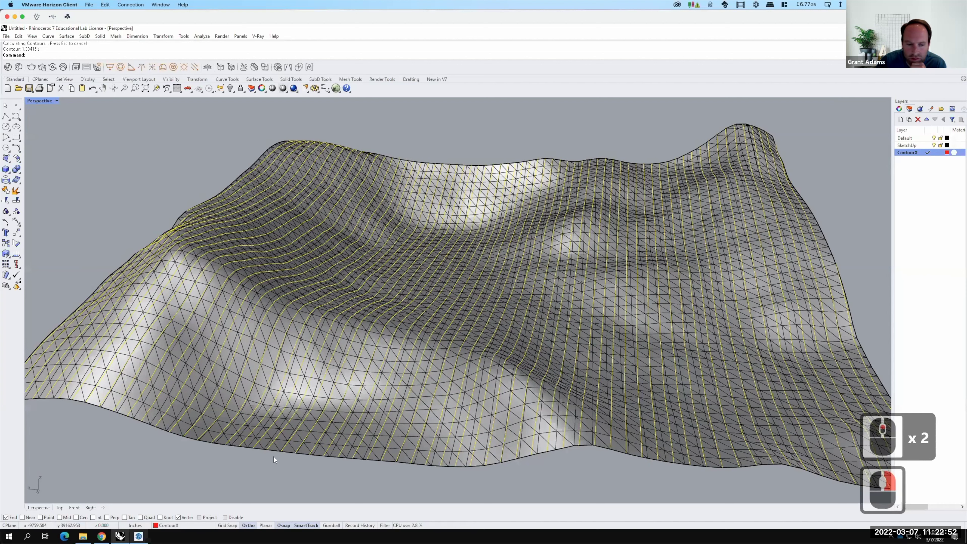
scroll(508, 361, down, 4)
right_drag(491, 379, 480, 353)
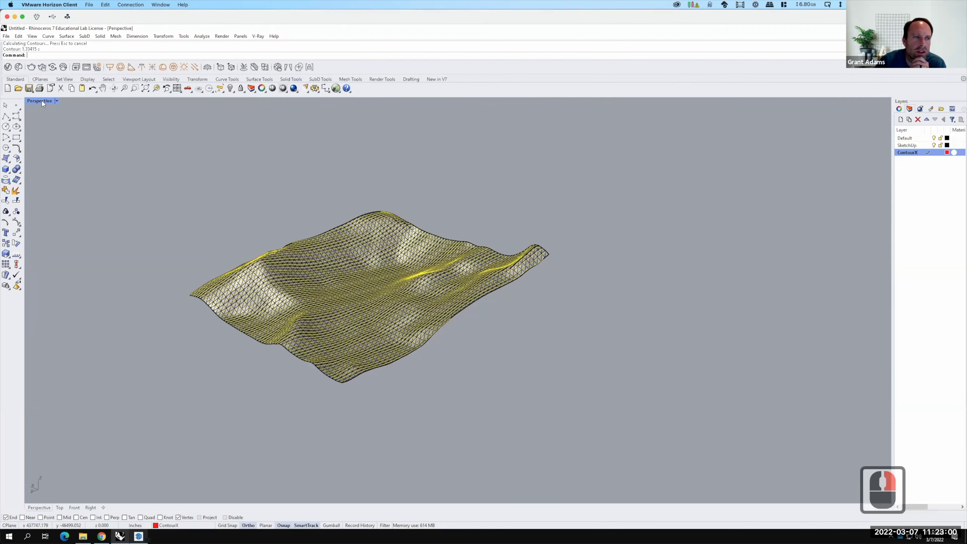
double_click(41, 100)
scroll(217, 158, down, 7)
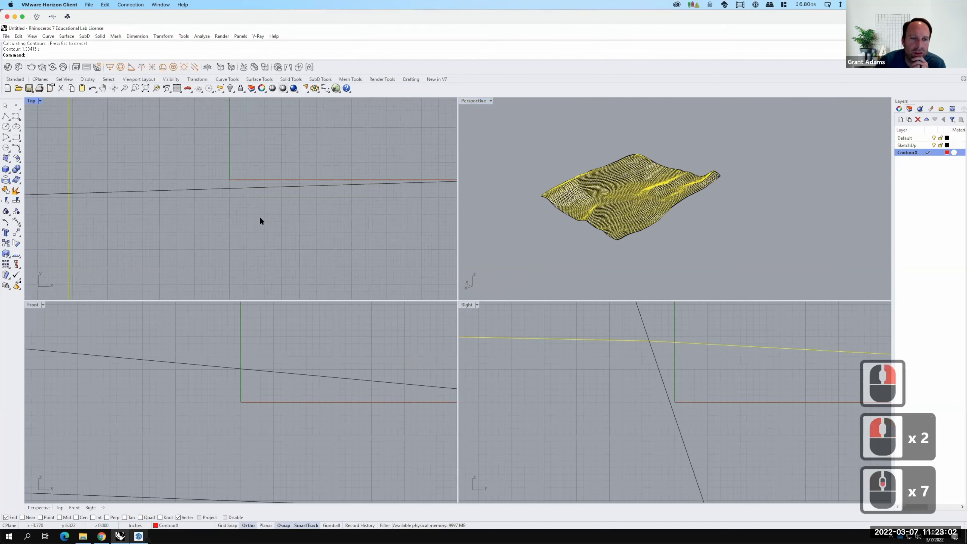
scroll(260, 218, down, 20)
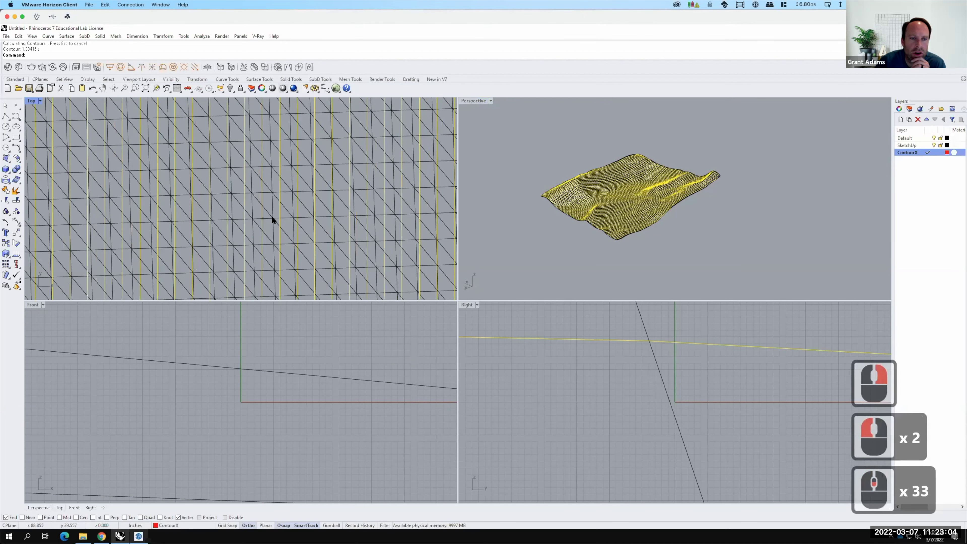
scroll(271, 219, down, 11)
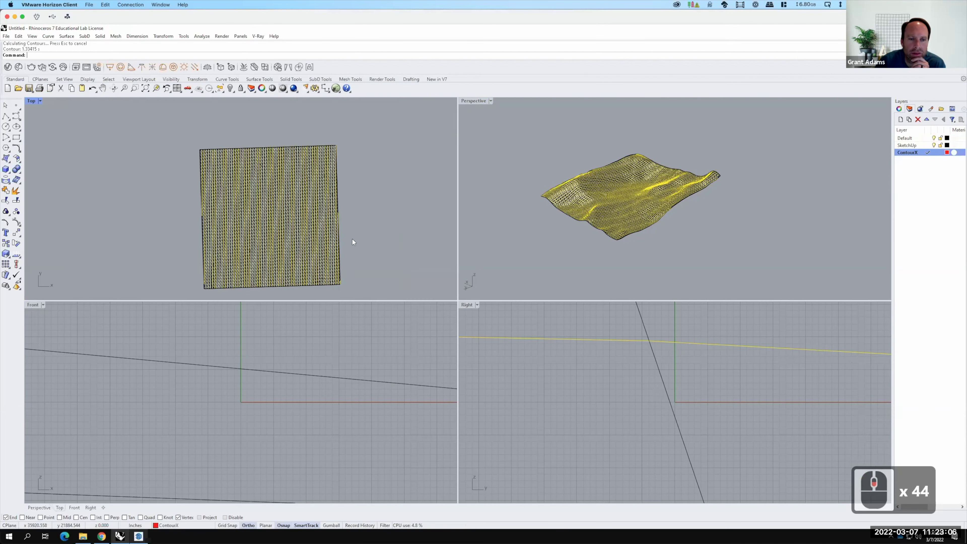
double_click(482, 100)
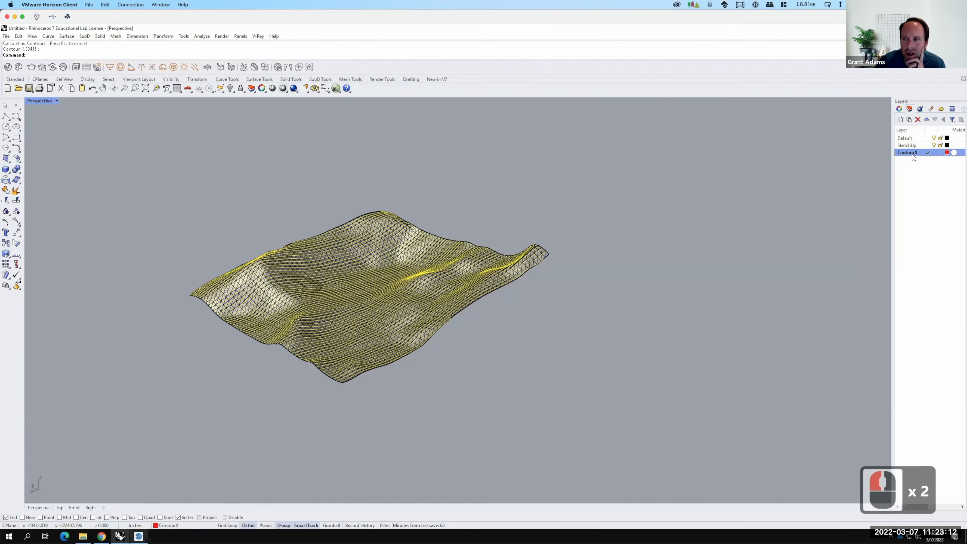
Create a new layer named ContourY and make it the current layer.
click(901, 120)
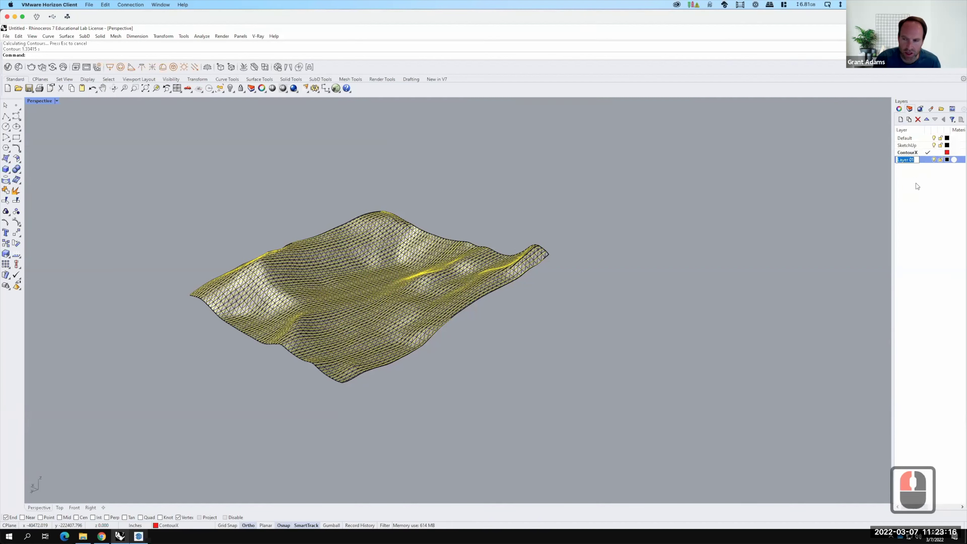
text(ContourY)
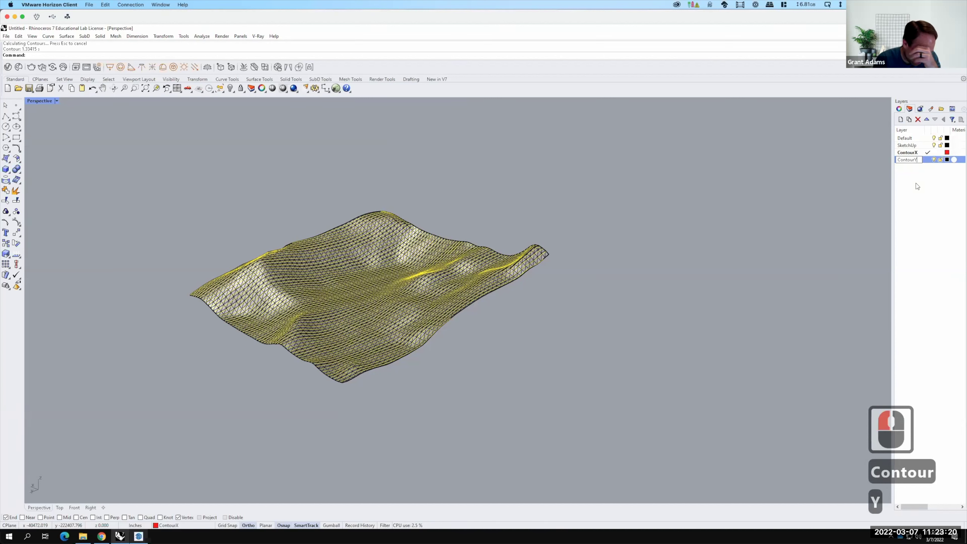
key(Return)
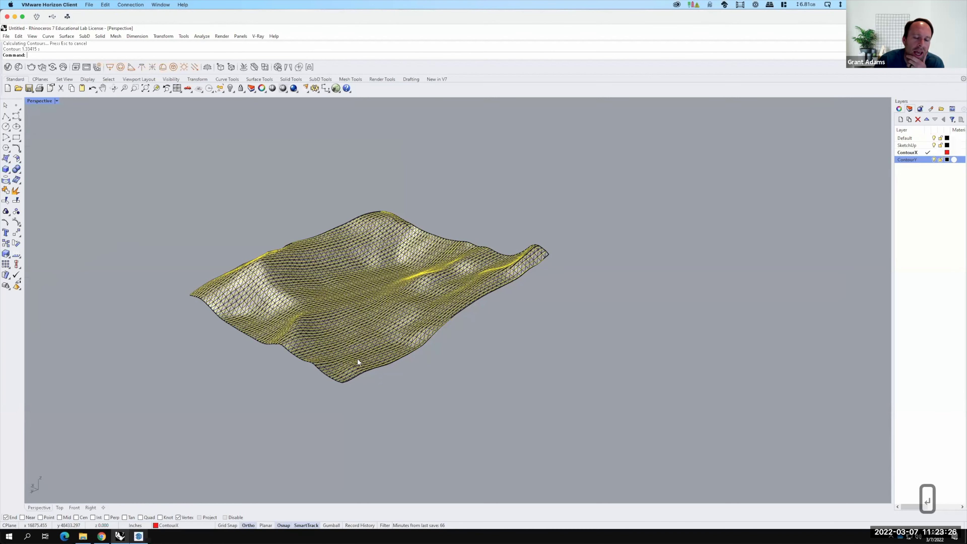
scroll(343, 380, up, 2)
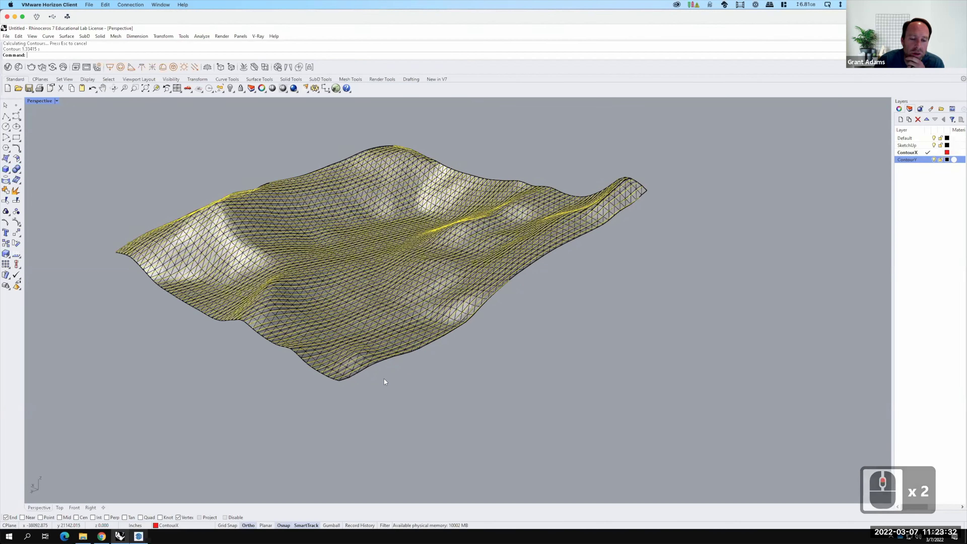
click(928, 160)
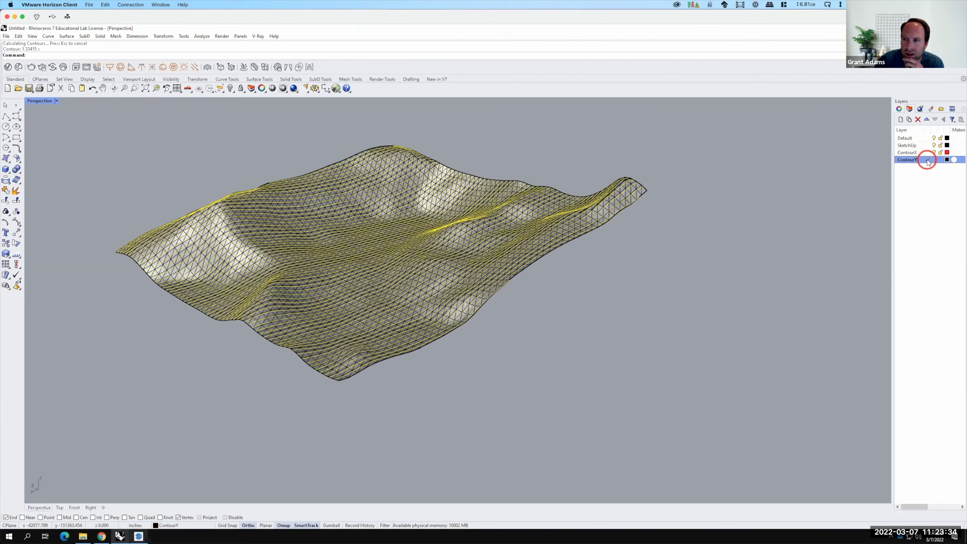
Clear the selection and bring up the Curve from Objects menu.
click(490, 378)
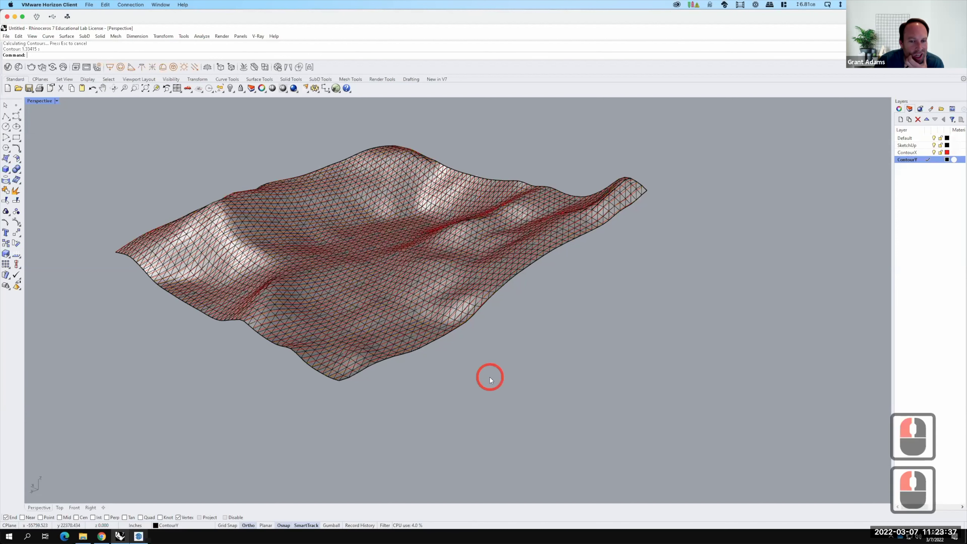
click(48, 36)
mouse_move(73, 282)
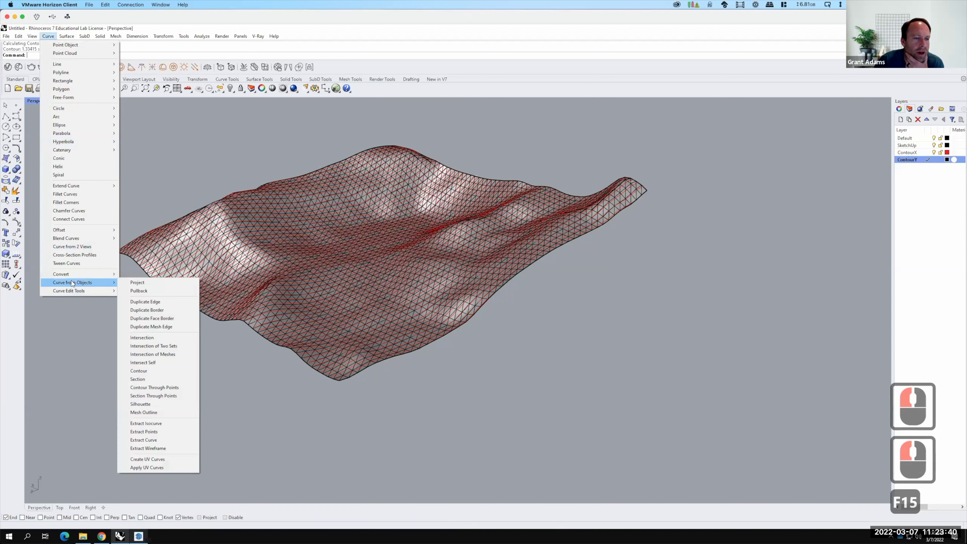
Contour the terrain mesh from its bottom corner in the perpendicular direction at 100 spacing.
click(144, 371)
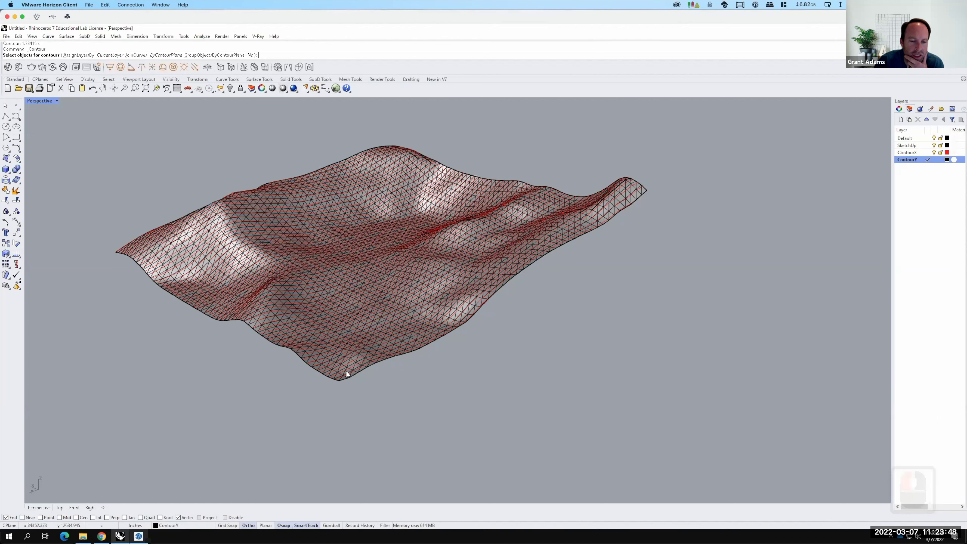
scroll(365, 362, up, 3)
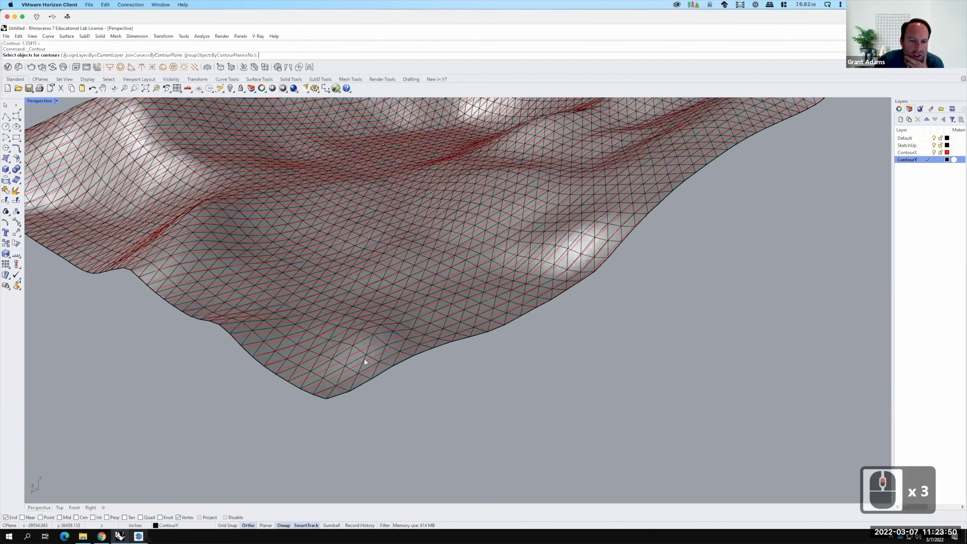
scroll(354, 347, up, 4)
click(343, 334)
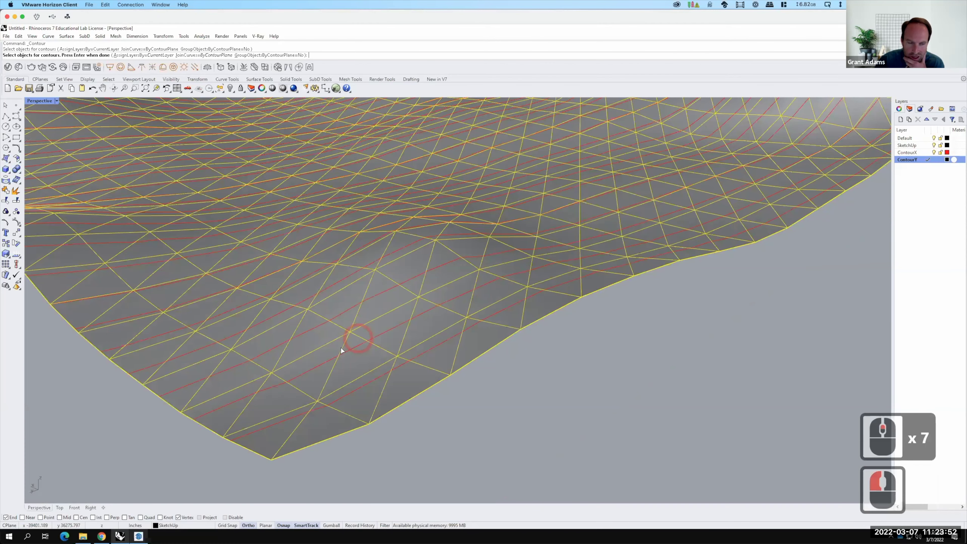
scroll(340, 347, down, 6)
key(Return)
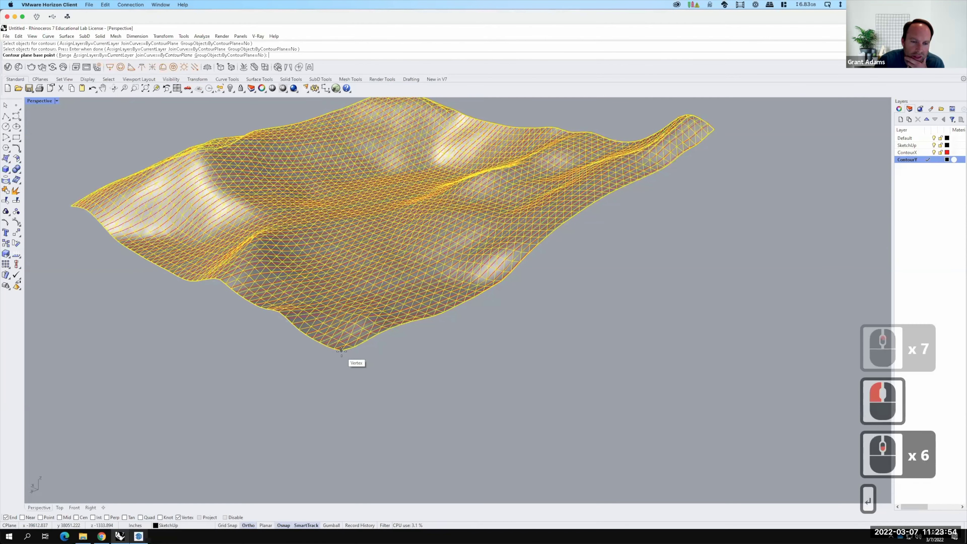
click(340, 352)
scroll(293, 377, down, 6)
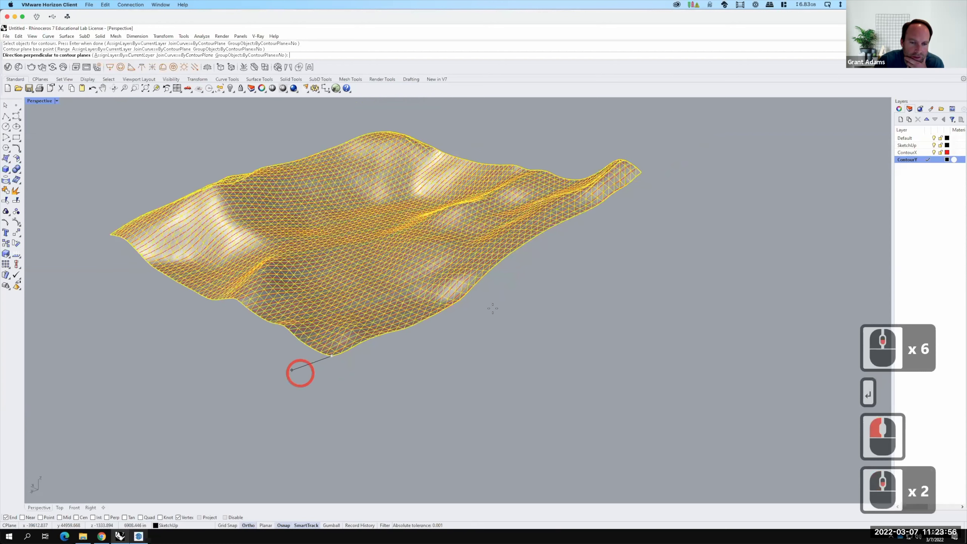
click(664, 266)
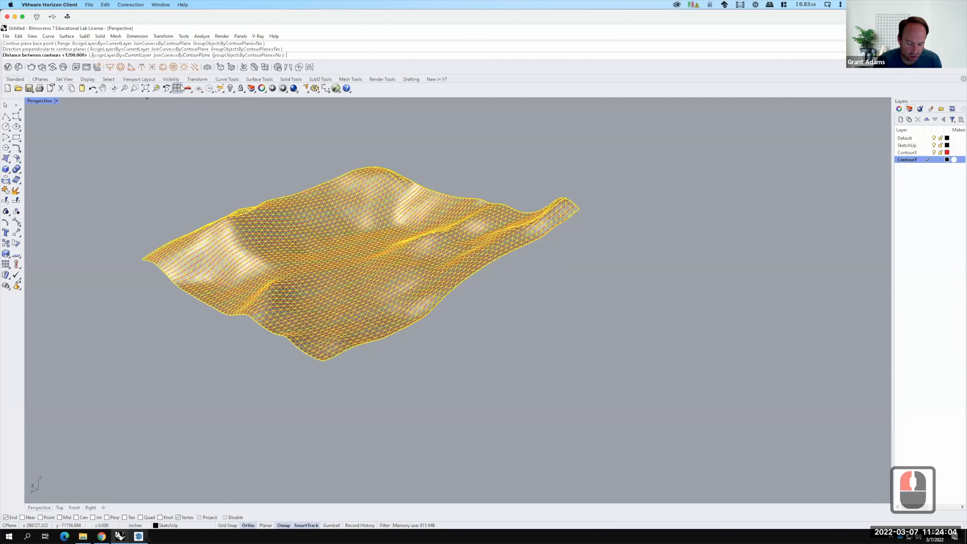
text(100)
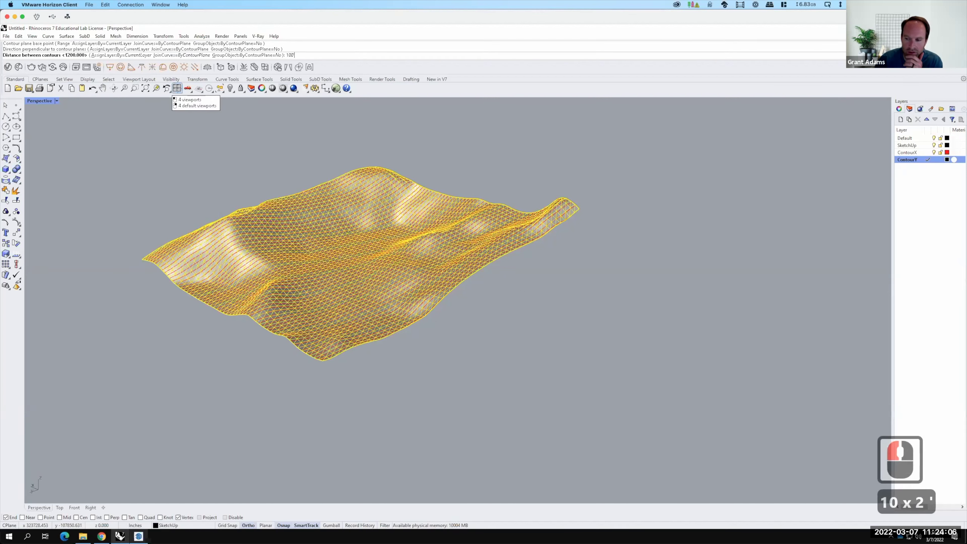
key(Return)
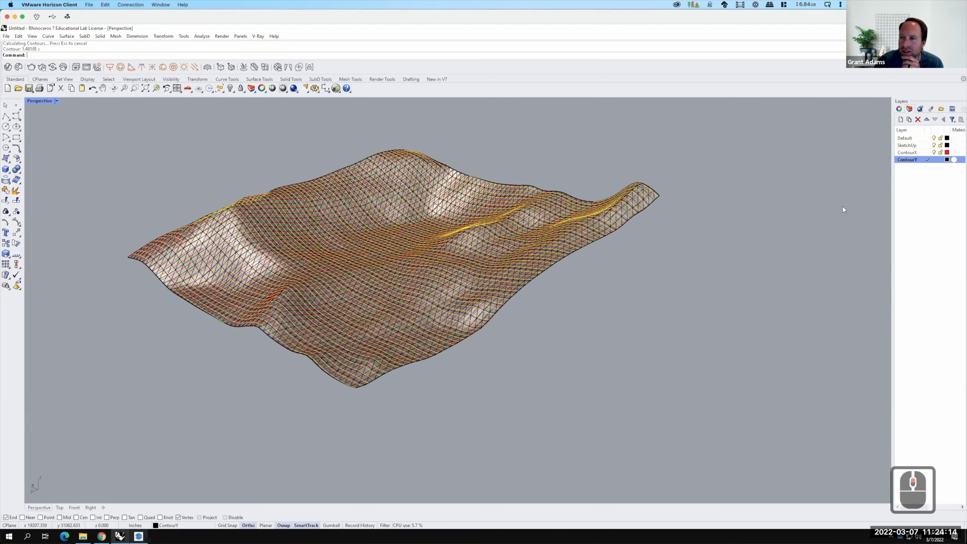
Deselect the new contours and hide the SketchUp terrain layer.
scroll(209, 113, up, 3)
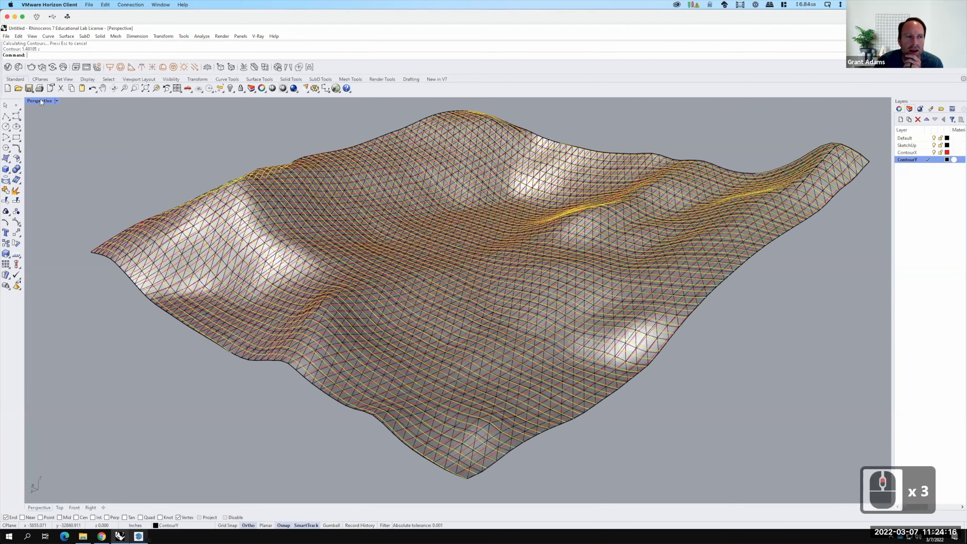
click(688, 235)
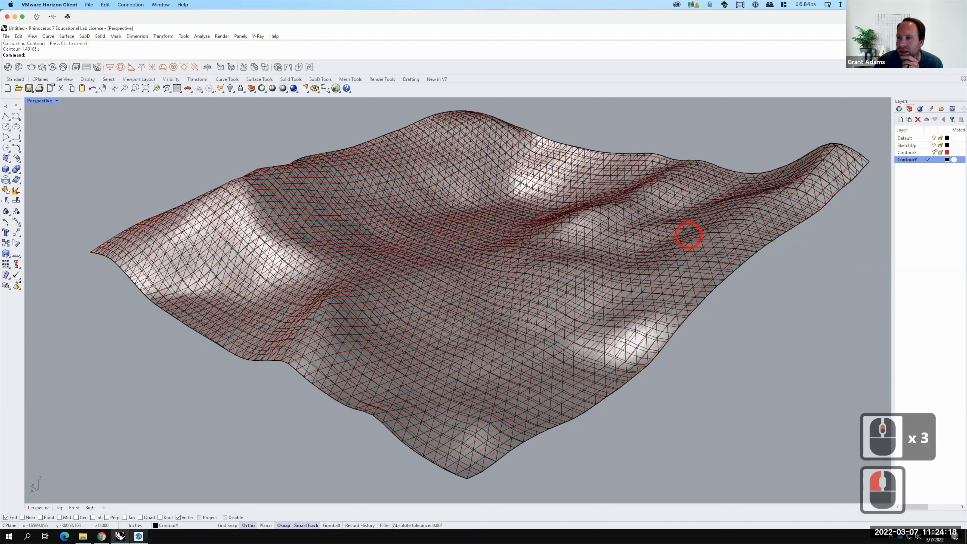
click(934, 145)
Maximize the Perspective view and orbit to a near top-down view of the contour grid.
double_click(40, 100)
click(255, 198)
scroll(255, 199, up, 4)
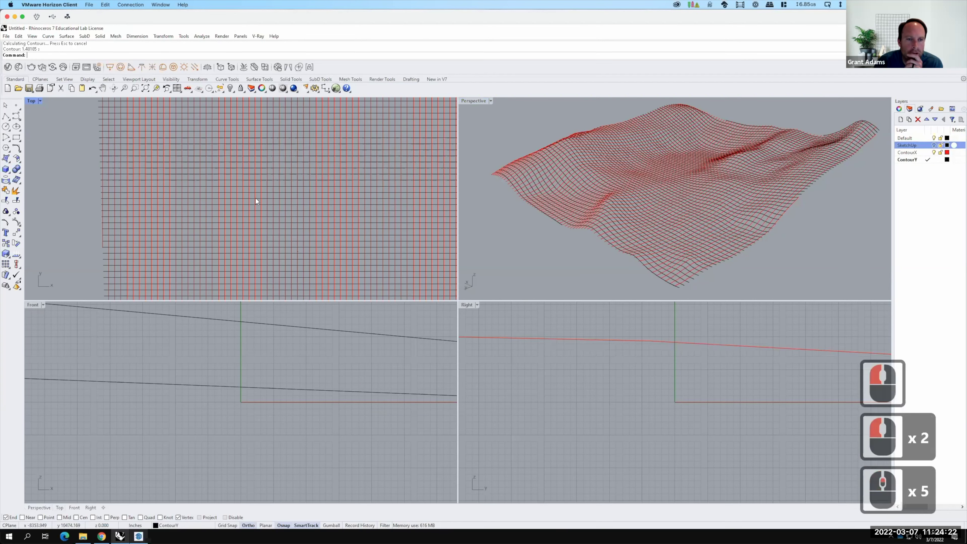
click(470, 99)
double_click(472, 100)
scroll(455, 304, down, 4)
right_drag(455, 305, 583, 220)
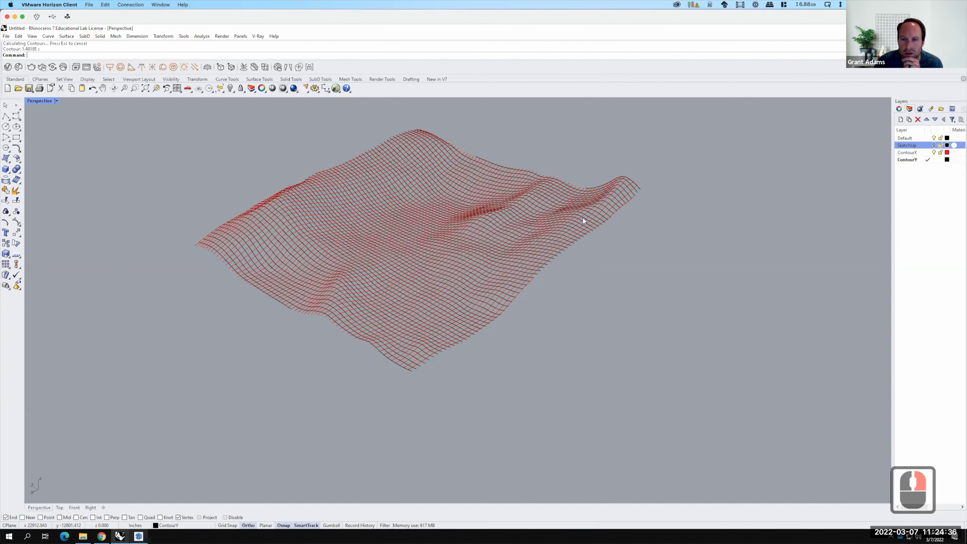
Turn the SketchUp mesh layer back on beneath the contour grid.
scroll(872, 165, up, 4)
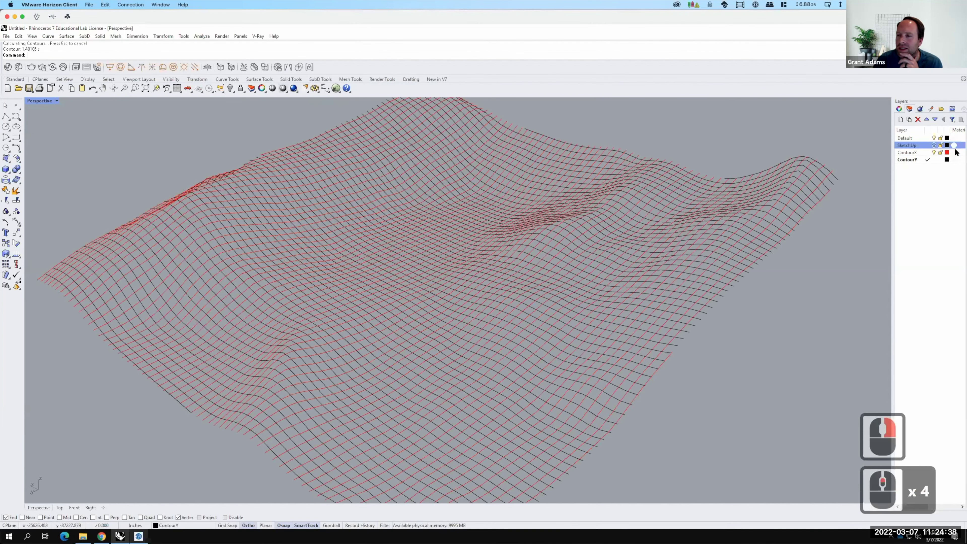
click(934, 145)
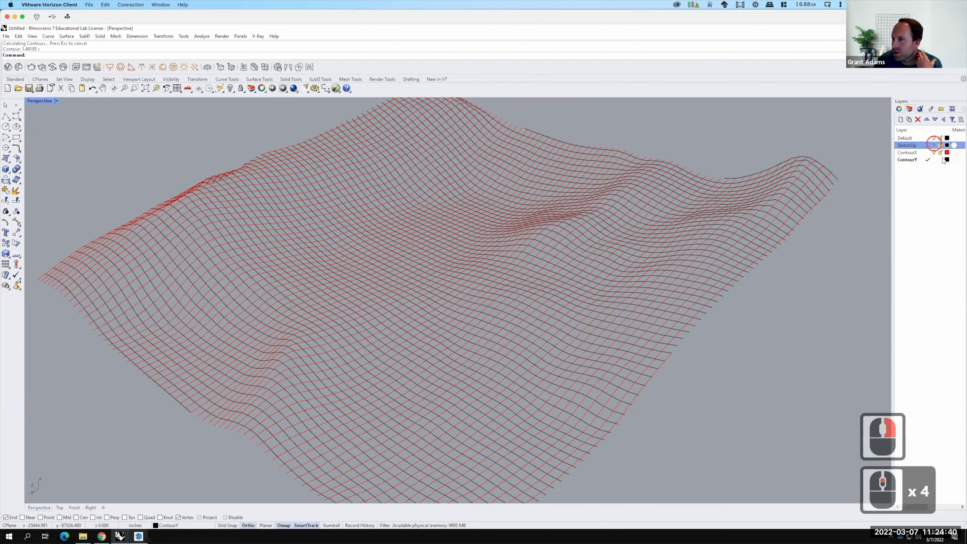
key(F15)
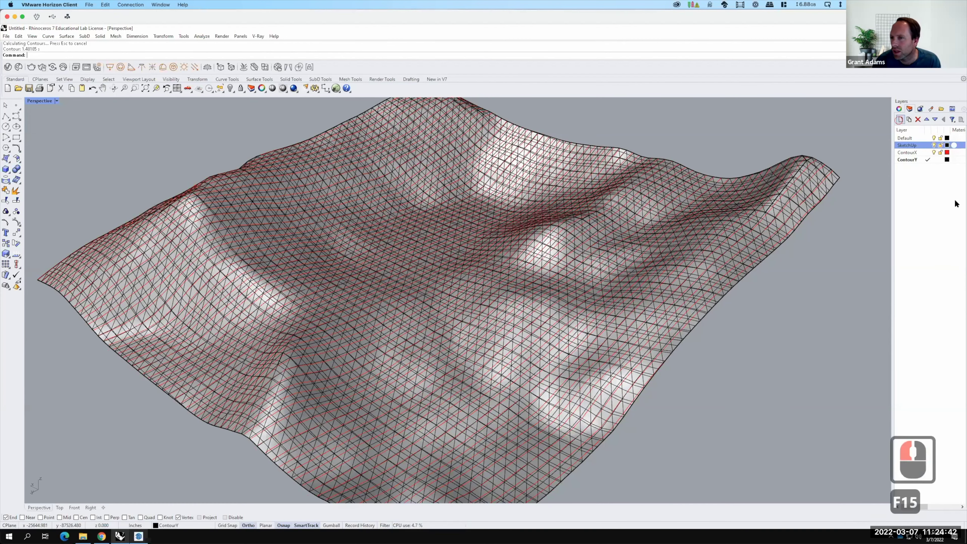
Create a current layer named ContourM and hide the ContourY curves.
click(899, 119)
text(Co)
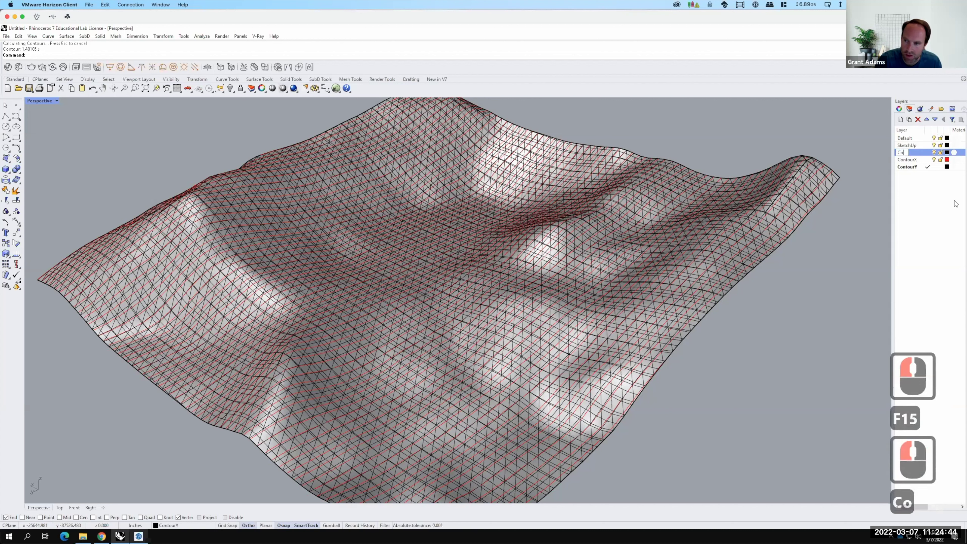
text(ntury)
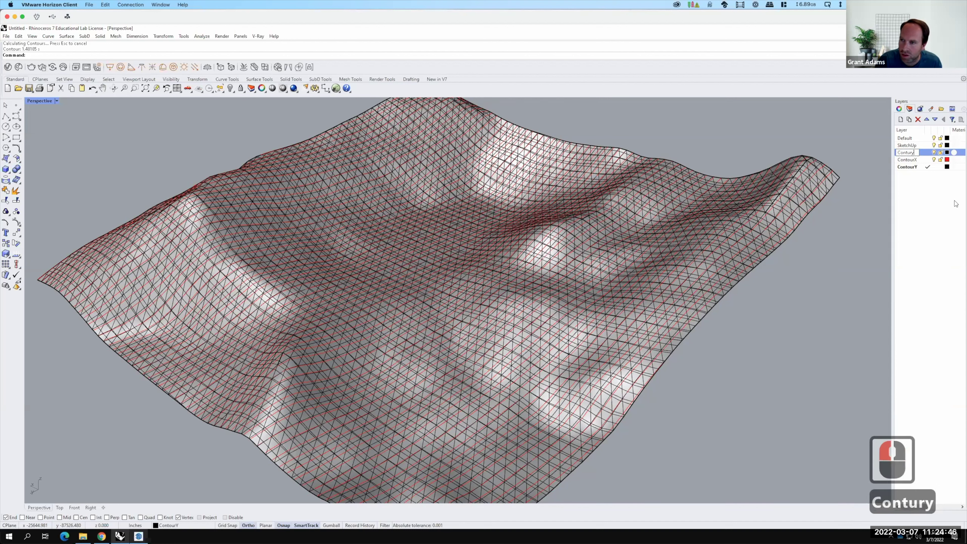
key(BackSpace)
key(BackSpace)
key(BackSpace)
text(ourM)
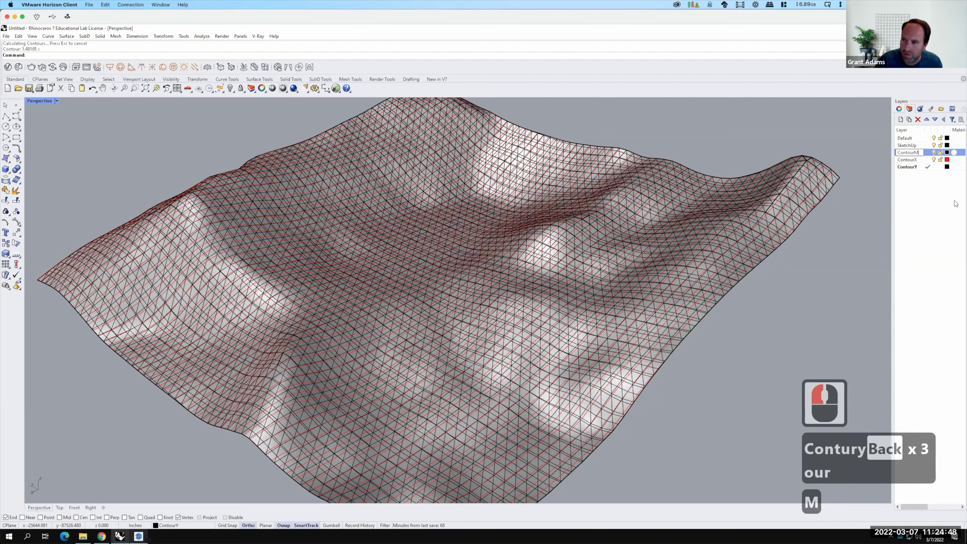
key(Return)
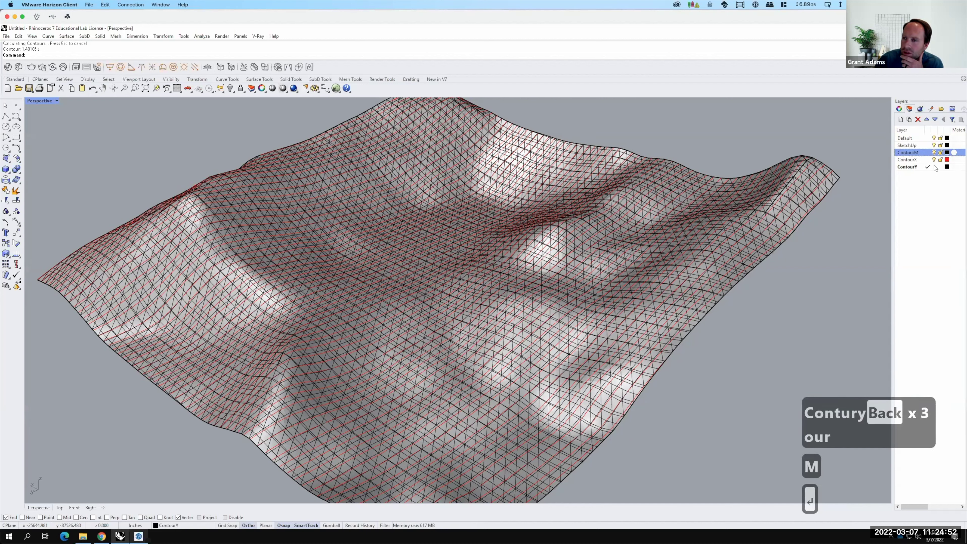
click(929, 153)
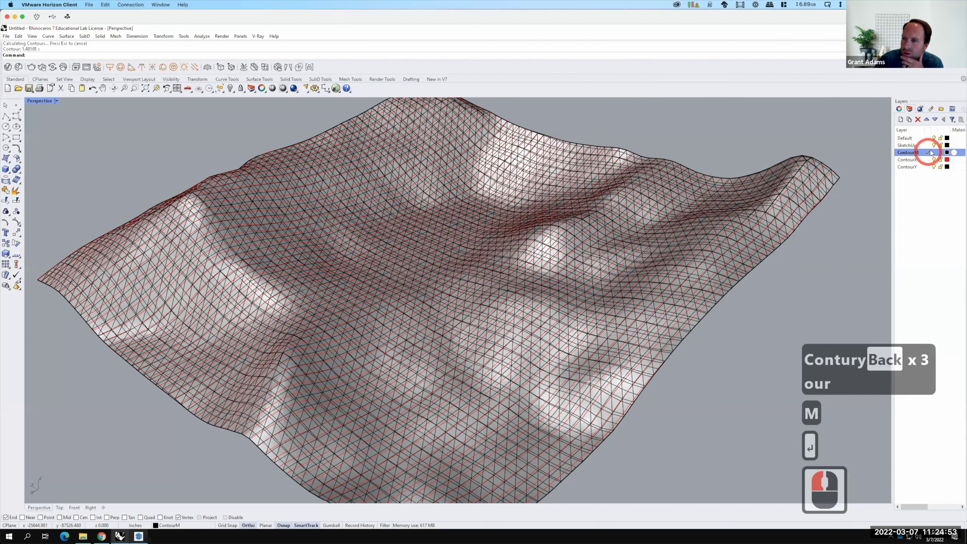
click(758, 235)
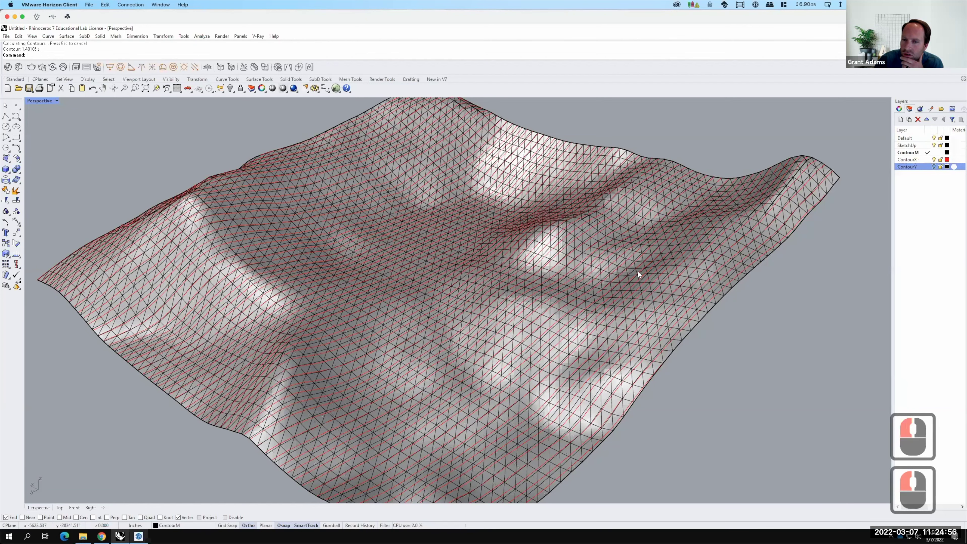
Window-select the terrain mesh and its contours, then open the ContourX layer's context menu.
scroll(660, 340, down, 3)
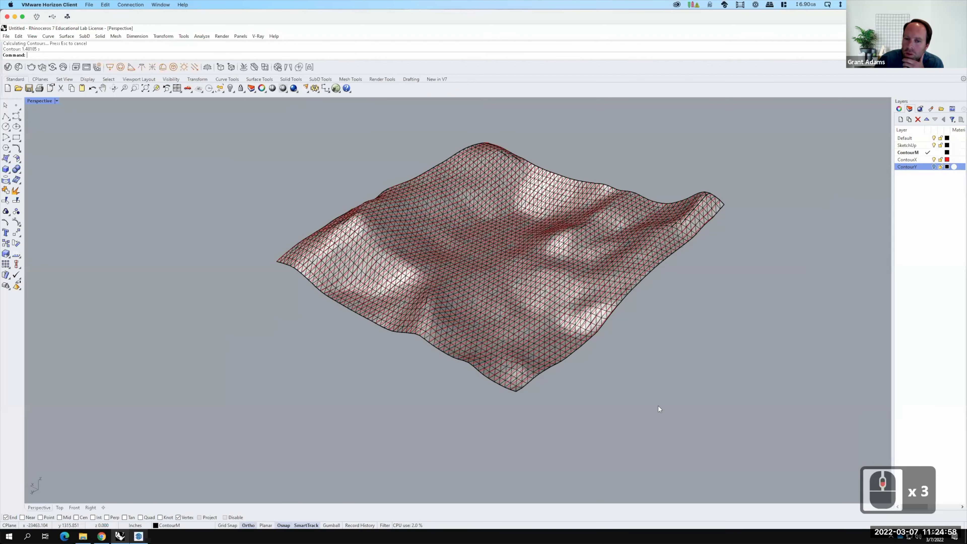
drag(698, 401, 370, 176)
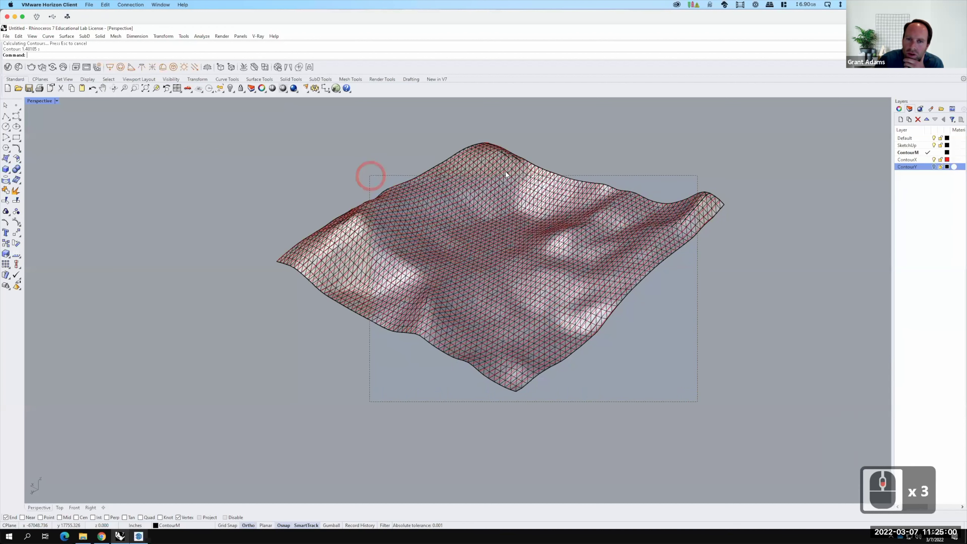
click(730, 296)
double_click(912, 160)
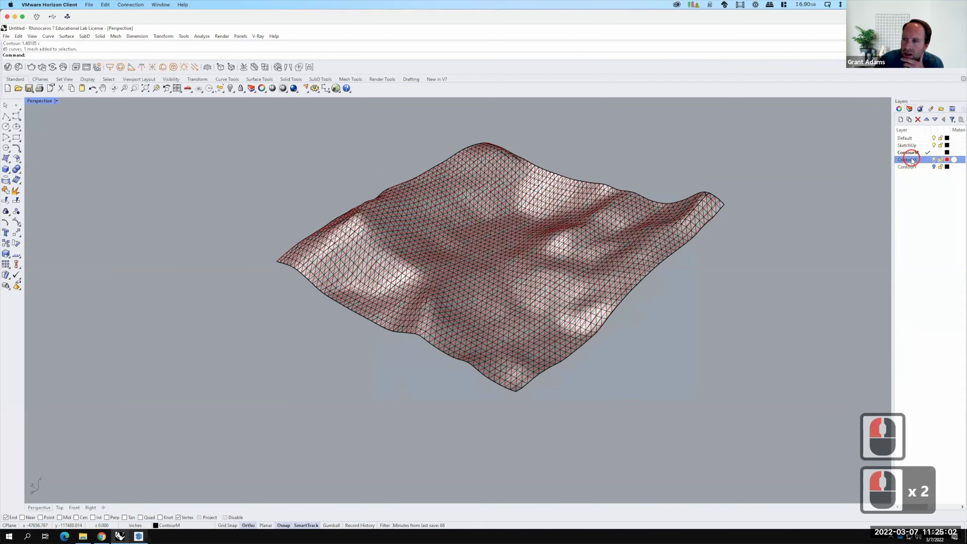
right_click(912, 159)
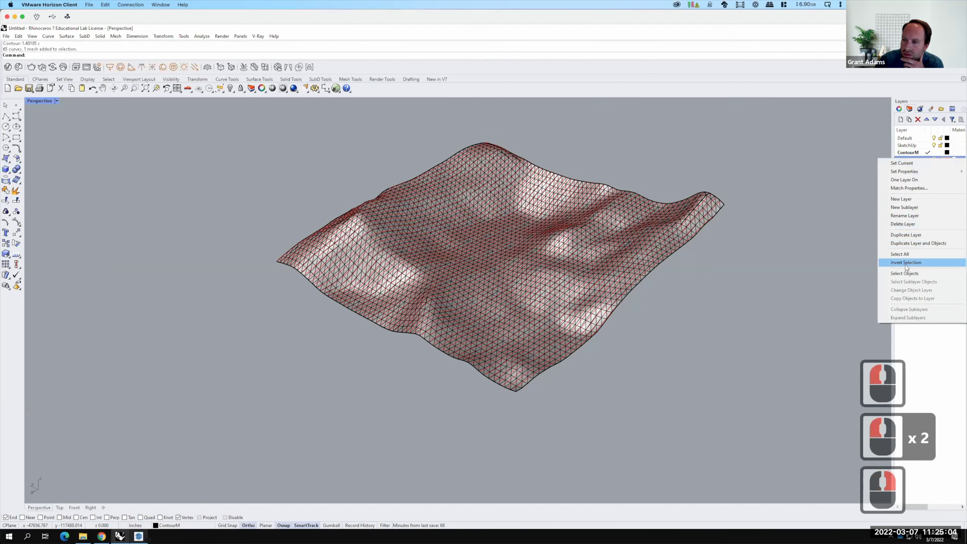
Select all ContourX objects and contour them with the mesh at 1290 spacing.
click(907, 275)
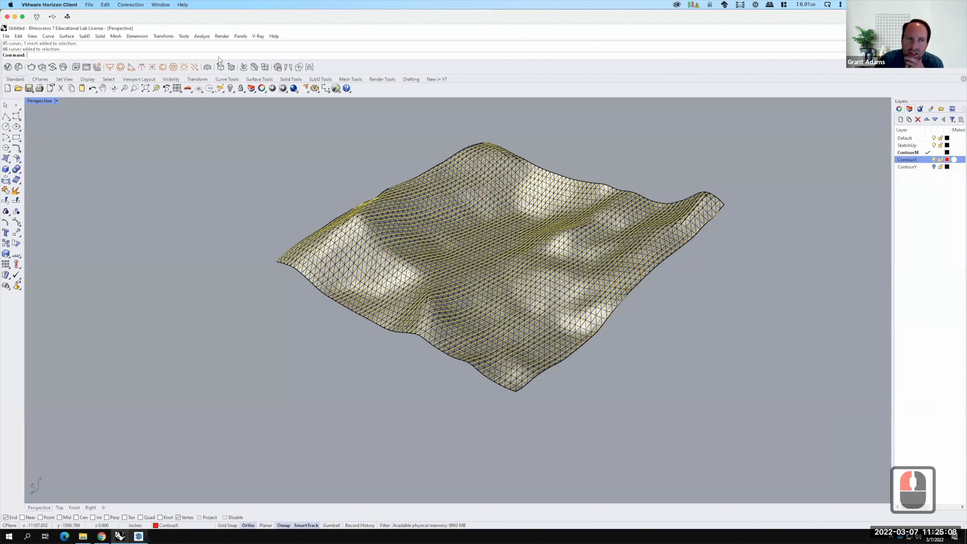
click(48, 36)
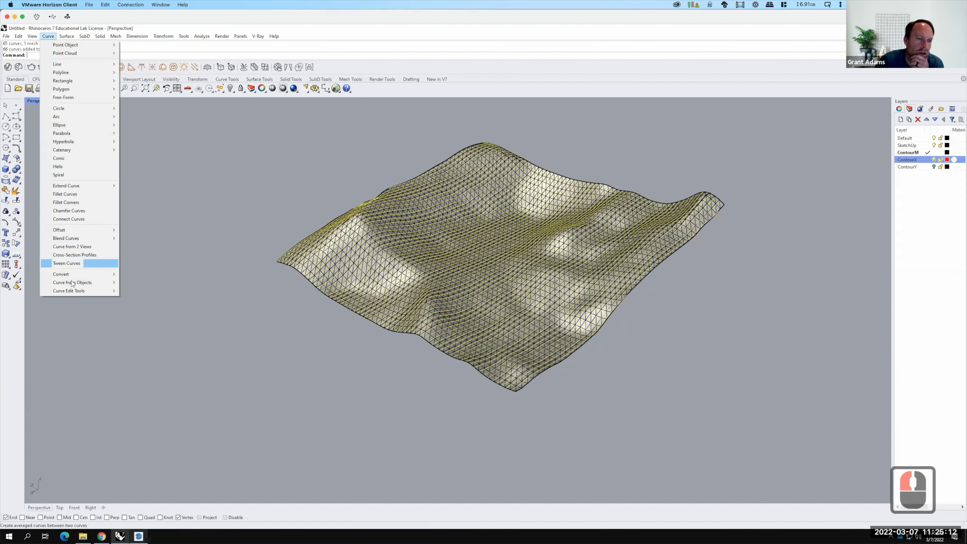
mouse_move(73, 283)
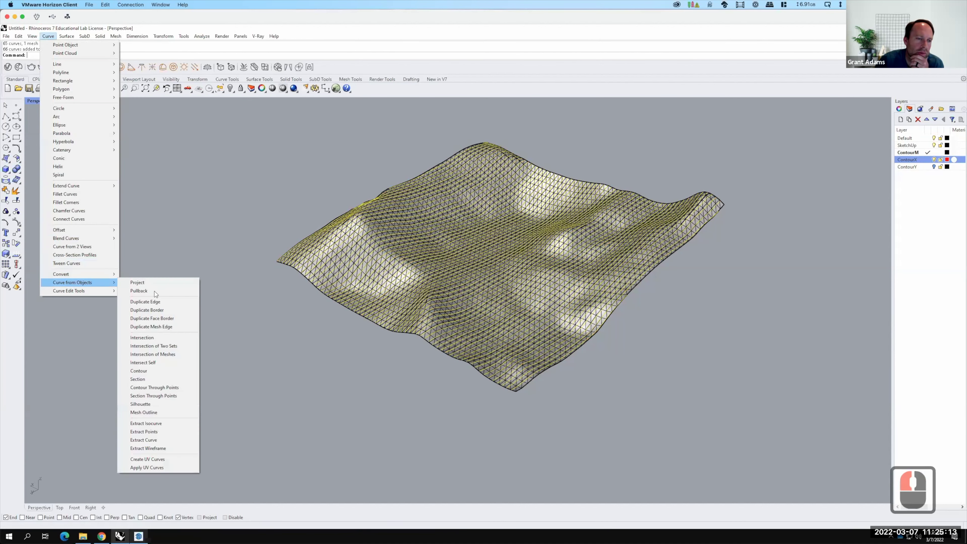
click(161, 371)
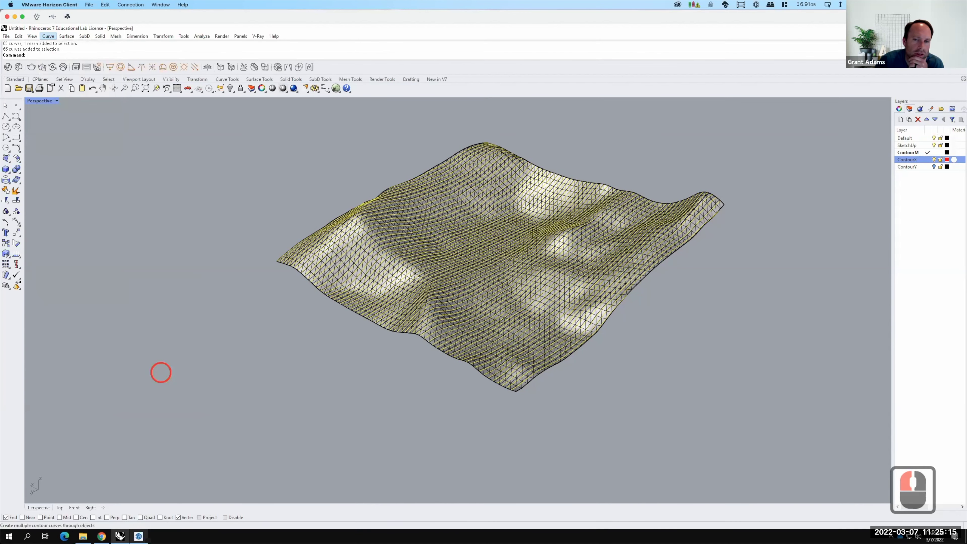
click(515, 391)
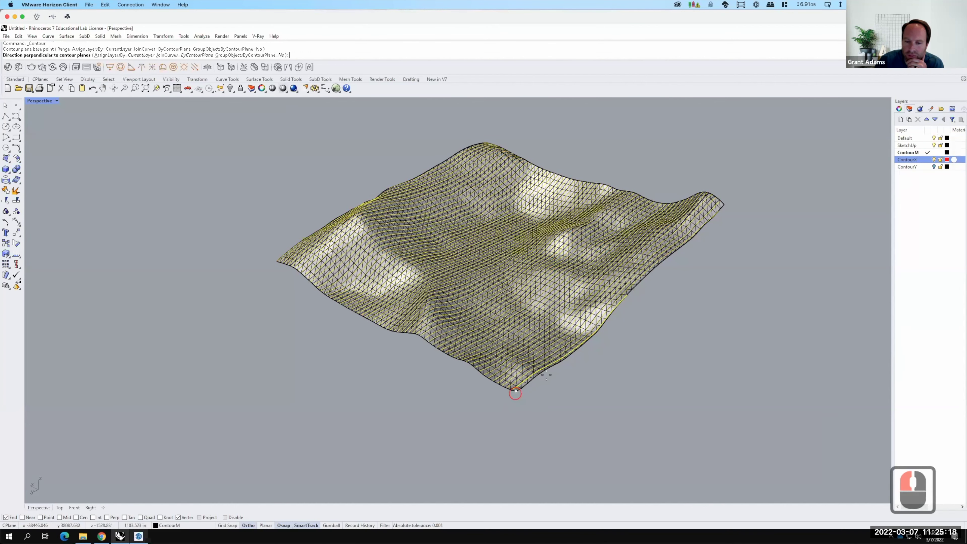
click(749, 297)
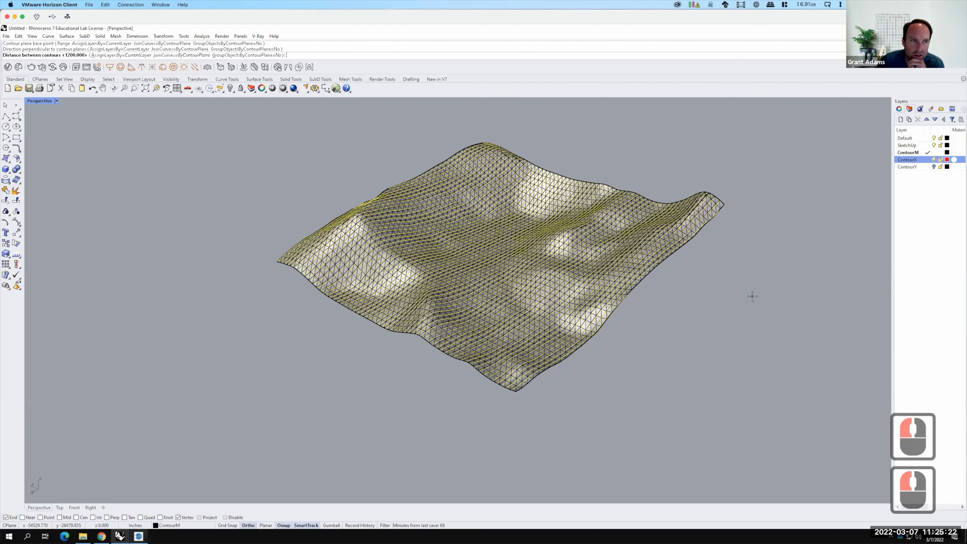
key(Return)
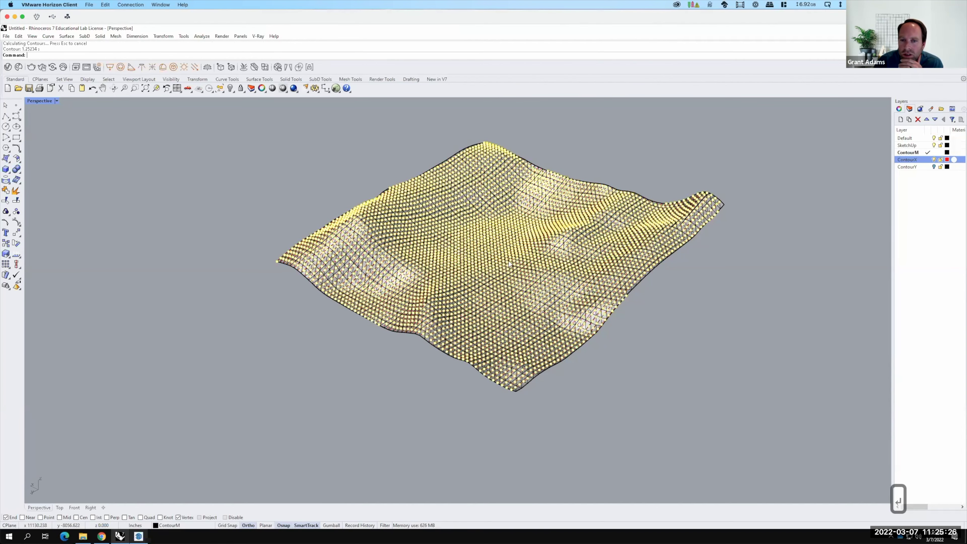
Zoom in, delete the selected contour points, then select the terrain mesh.
scroll(489, 246, up, 2)
scroll(665, 352, up, 1)
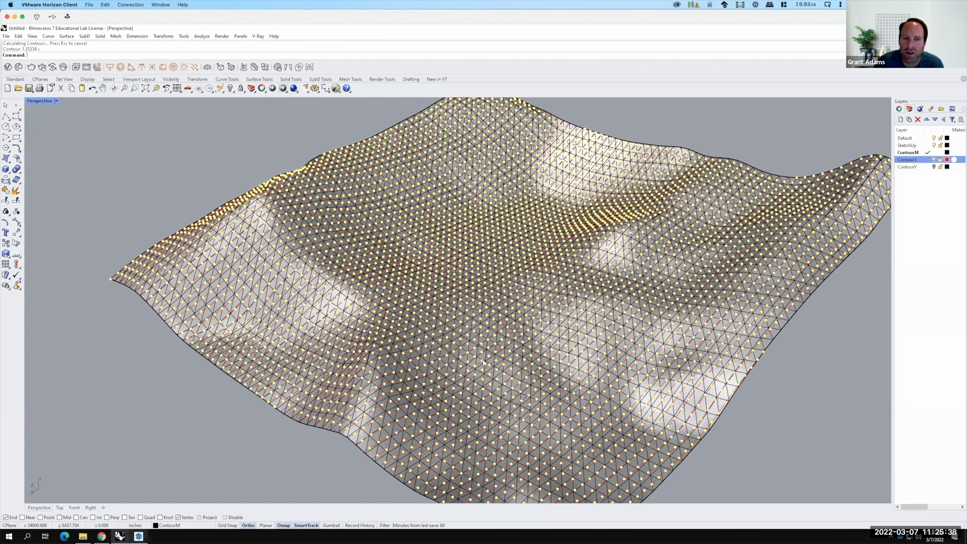
key(F15)
scroll(342, 313, down, 2)
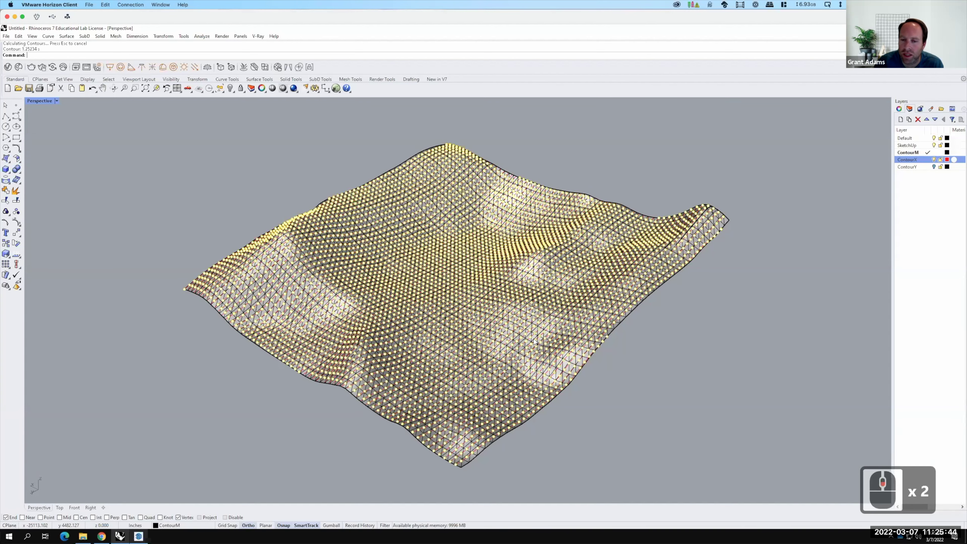
scroll(535, 341, up, 2)
scroll(562, 348, up, 5)
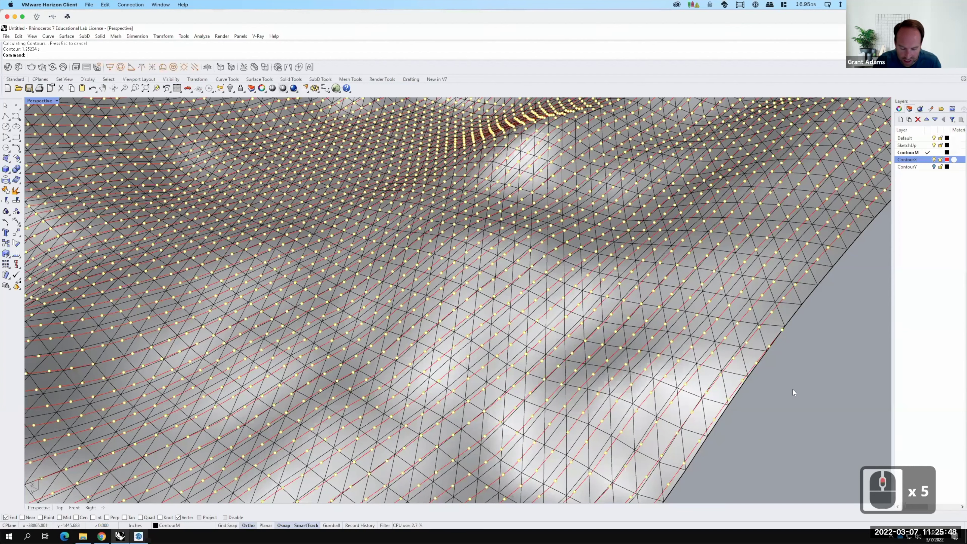
key(Delete)
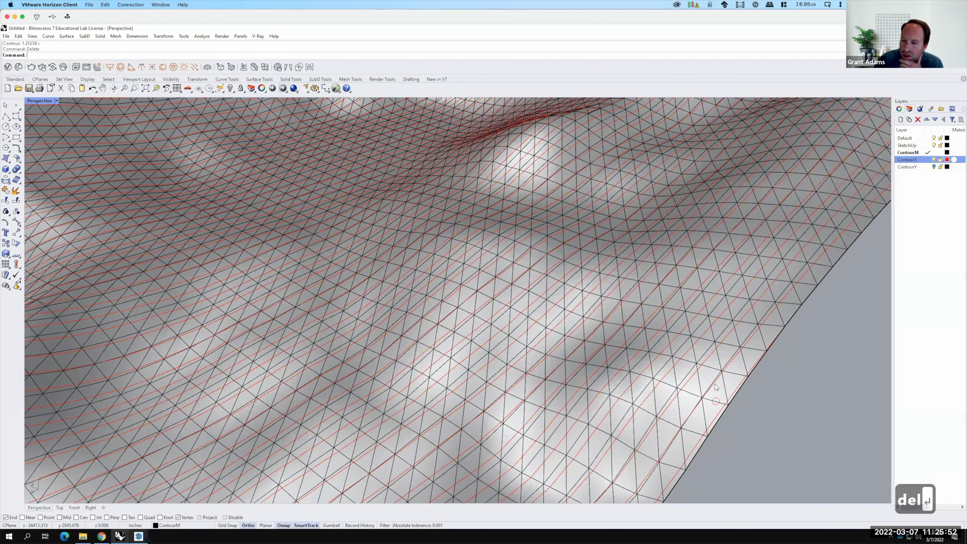
click(718, 394)
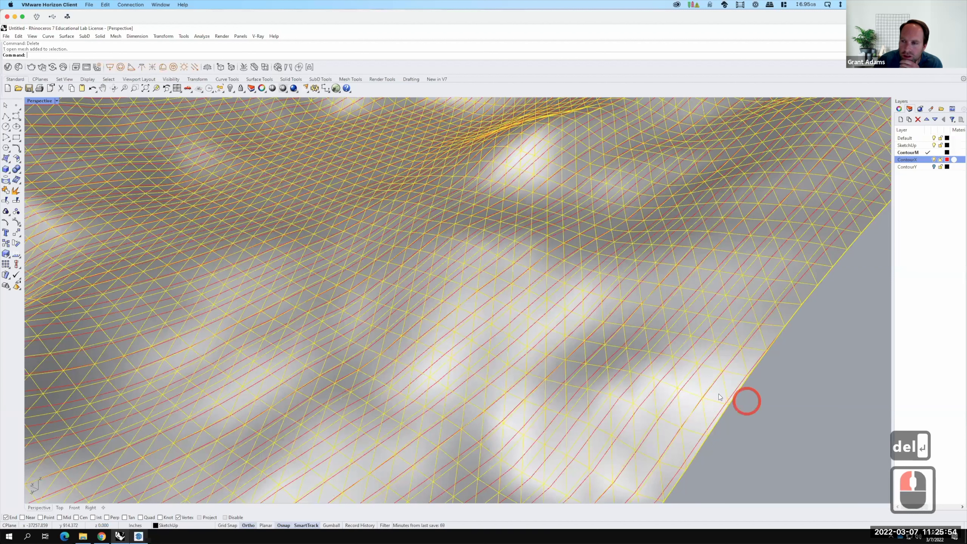
Hide the SketchUp mesh, show ContourY, and orbit the Perspective view over the full grid.
click(935, 147)
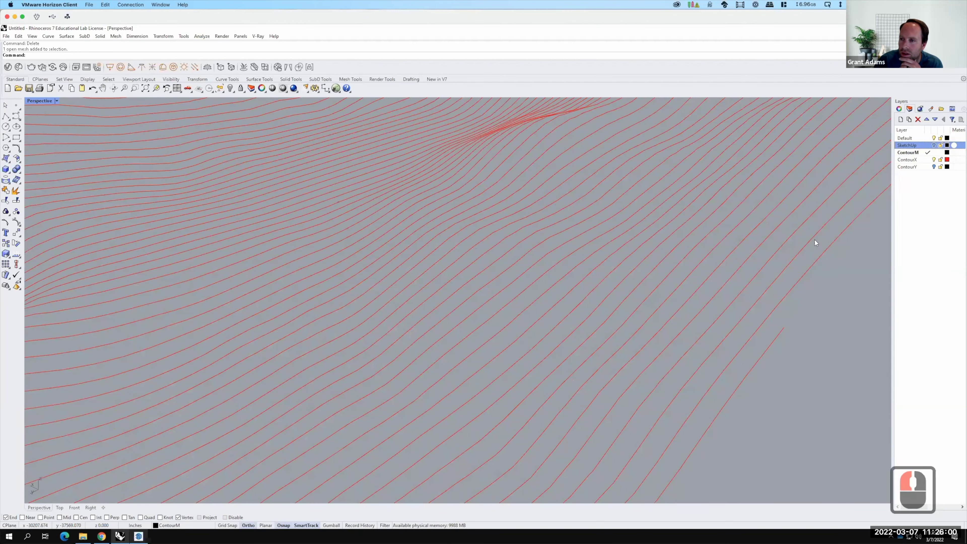
click(934, 167)
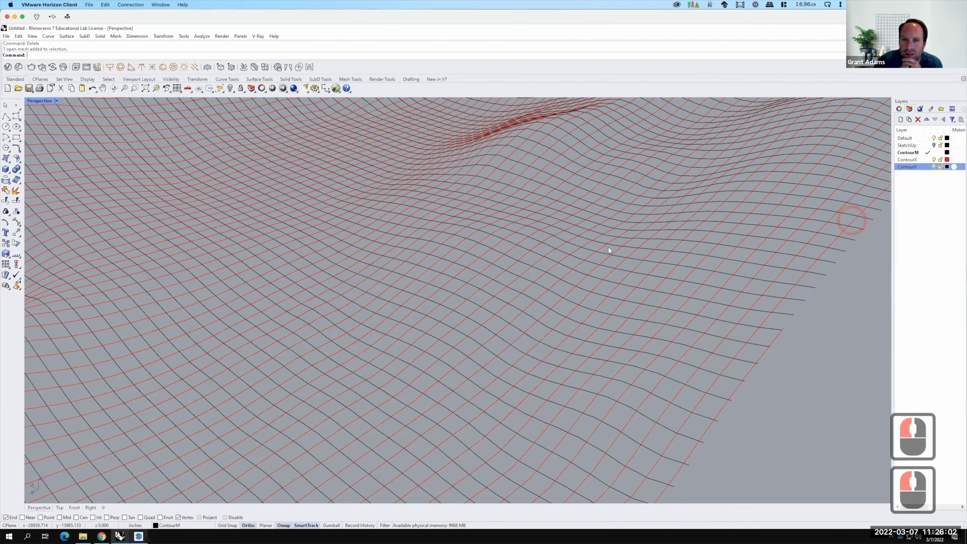
scroll(437, 234, down, 6)
right_drag(568, 231, 490, 204)
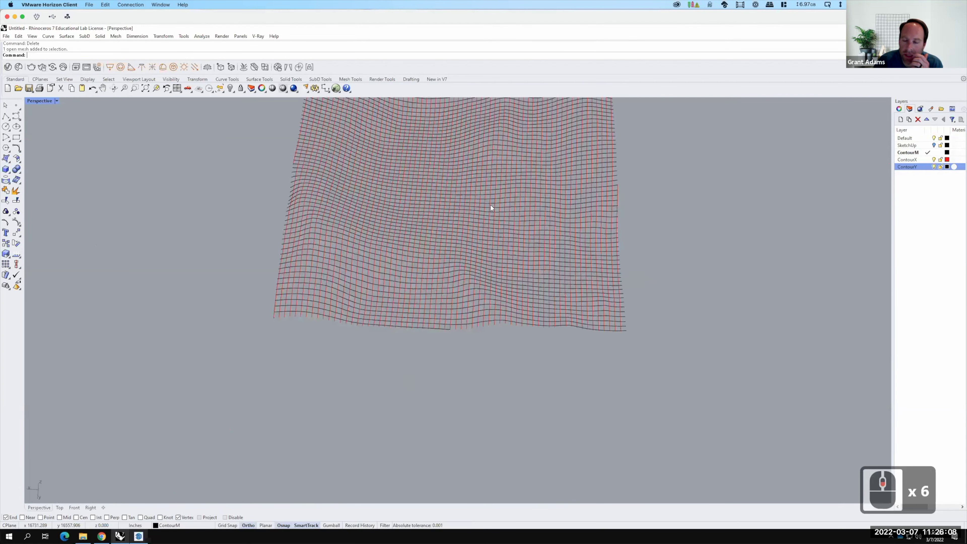
right_drag(490, 204, 298, 276)
scroll(299, 276, up, 2)
scroll(275, 296, up, 3)
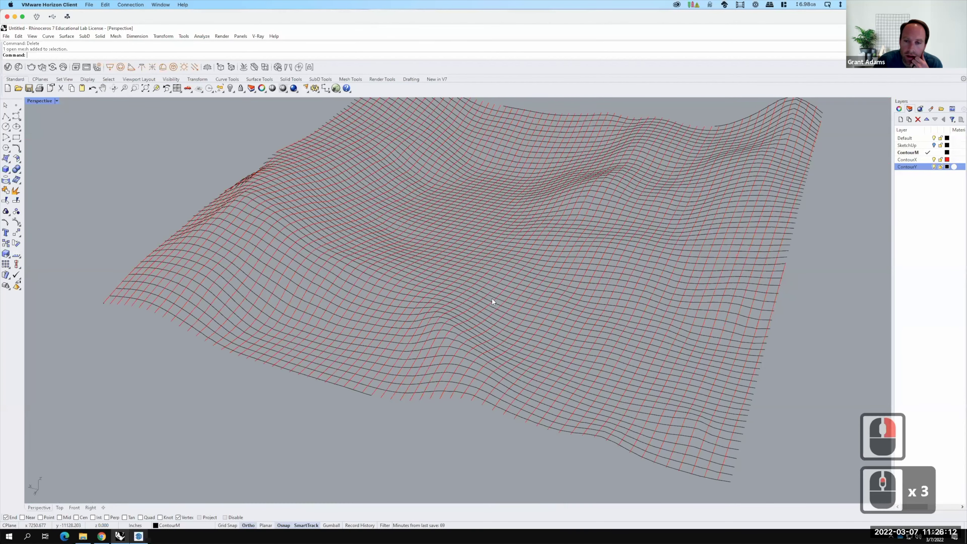
scroll(487, 294, down, 2)
right_drag(579, 369, 570, 416)
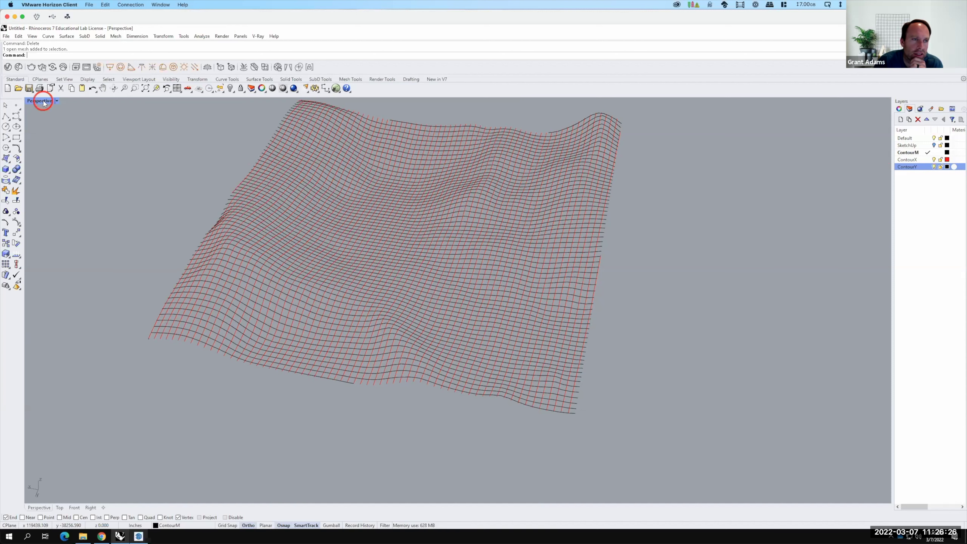
In the maximized Top view, select the top horizontal curve as the Trim cutting edge.
double_click(32, 101)
double_click(29, 98)
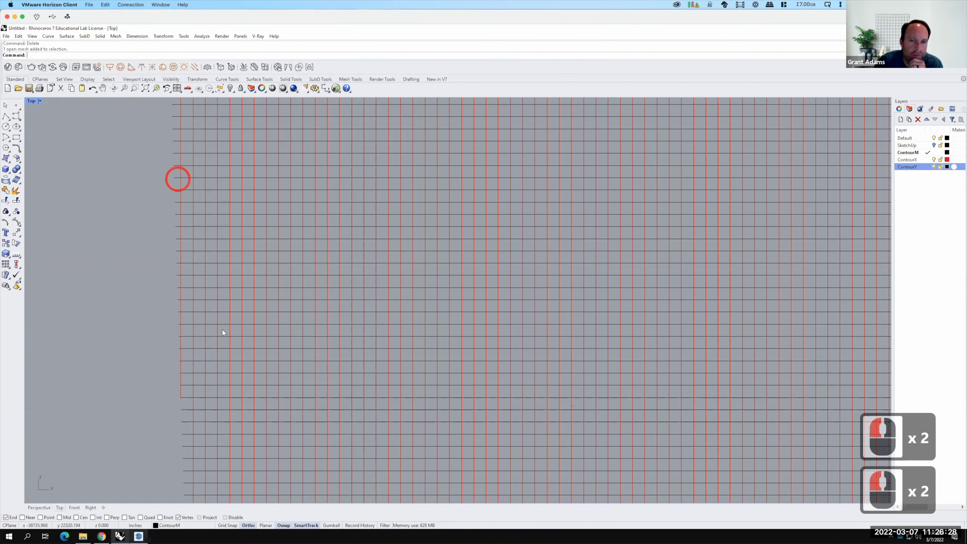
scroll(277, 289, down, 7)
scroll(277, 289, up, 2)
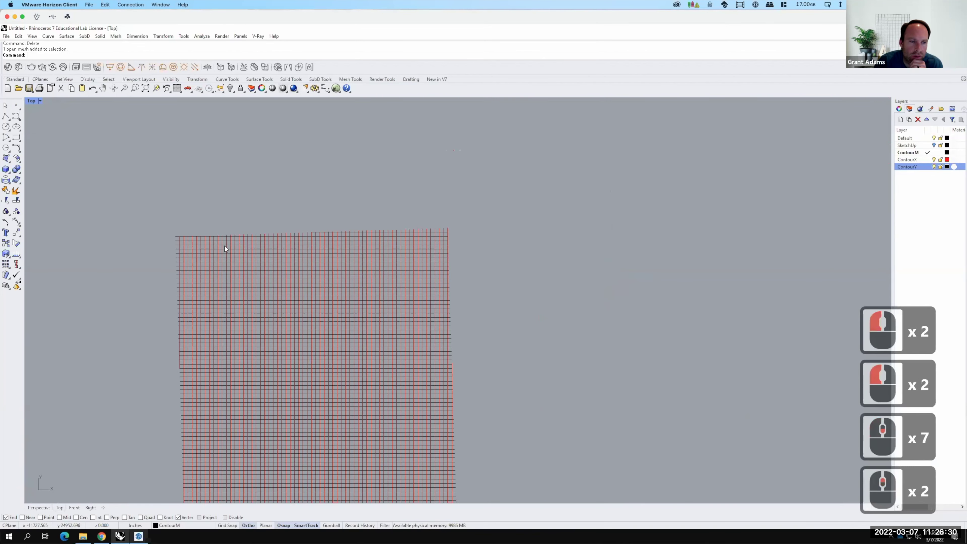
scroll(224, 248, up, 2)
scroll(141, 225, up, 1)
scroll(142, 230, up, 1)
scroll(139, 226, up, 10)
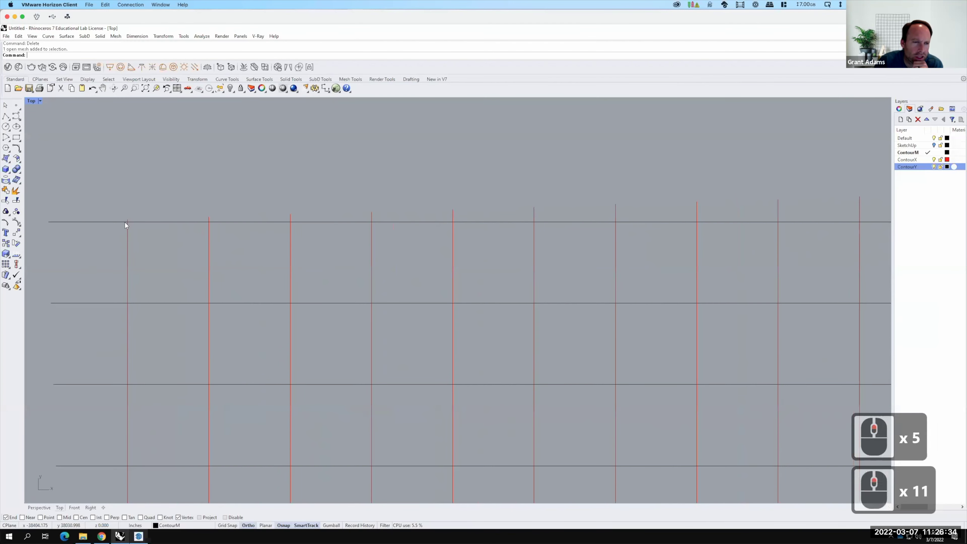
click(122, 222)
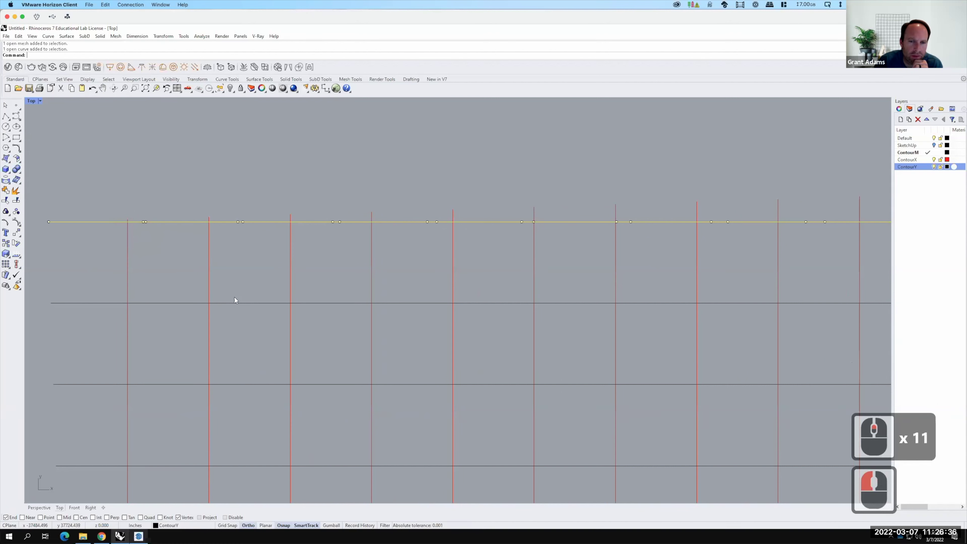
key(F15)
text(trim)
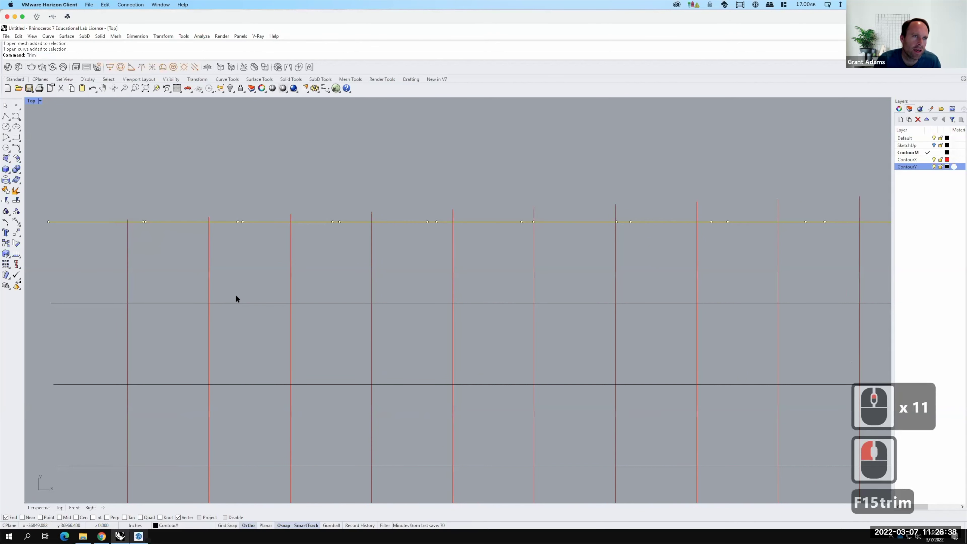
key(Return)
Trim away all the red line ends extending above the top curve.
drag(394, 199, 174, 213)
drag(94, 218, 93, 222)
scroll(75, 229, down, 3)
drag(532, 162, 188, 223)
scroll(97, 277, down, 8)
drag(637, 198, 187, 253)
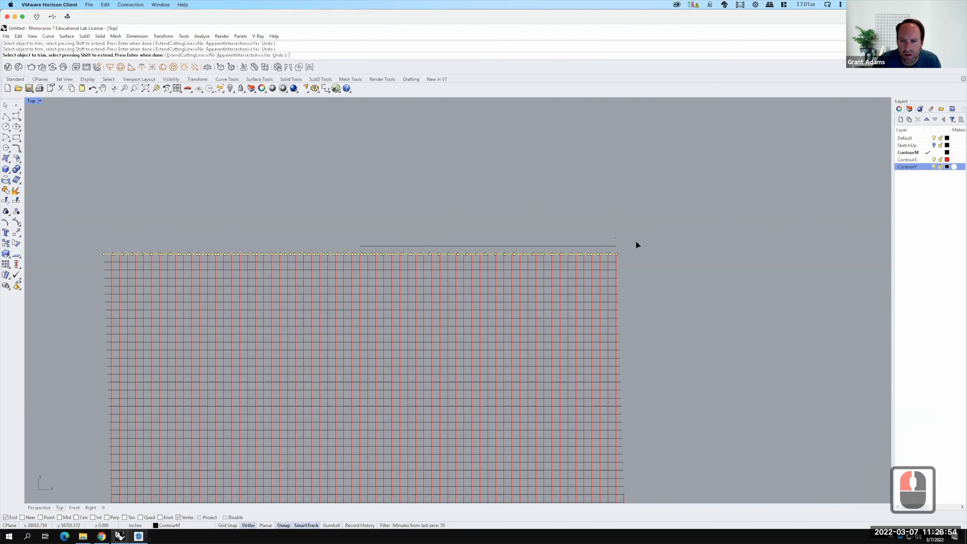
key(Return)
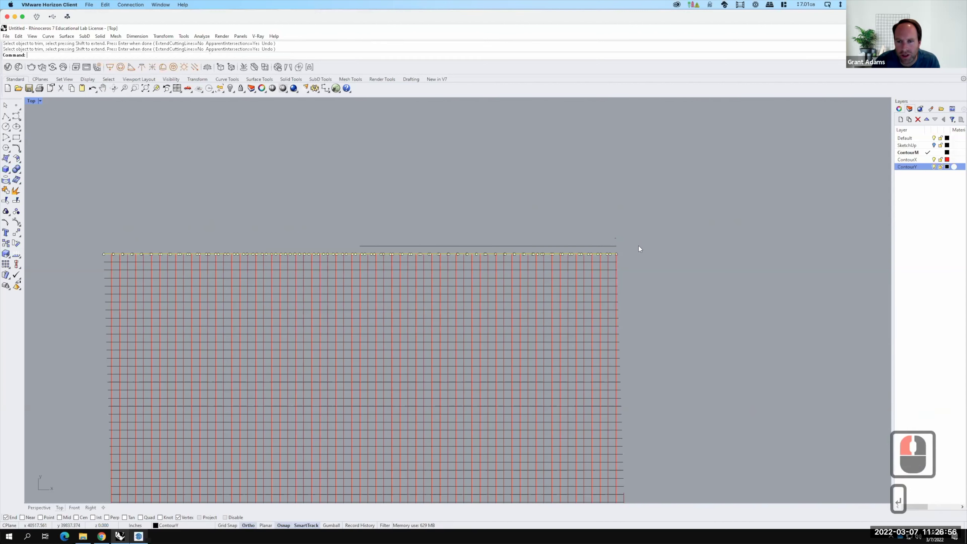
Select the stray line and dot above the grid and delete them.
click(639, 248)
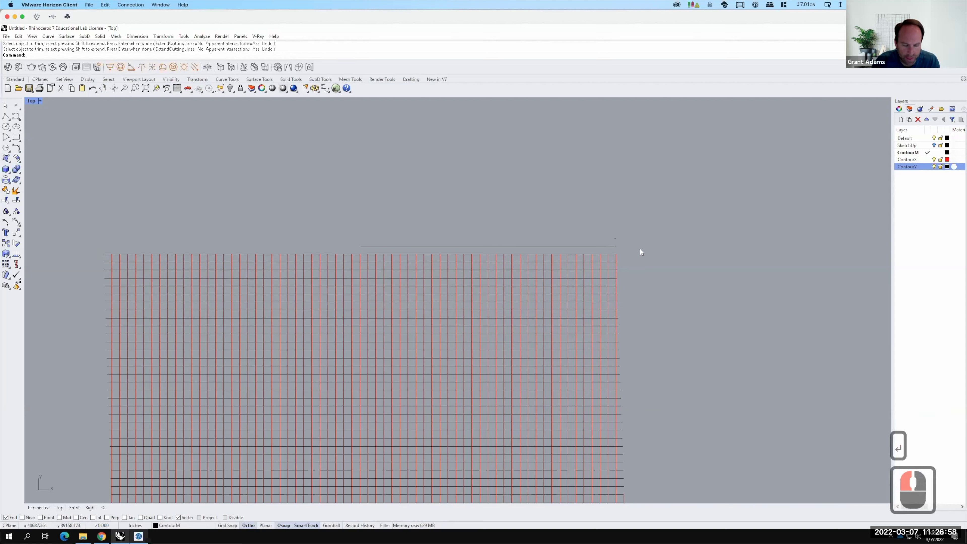
drag(636, 247, 587, 219)
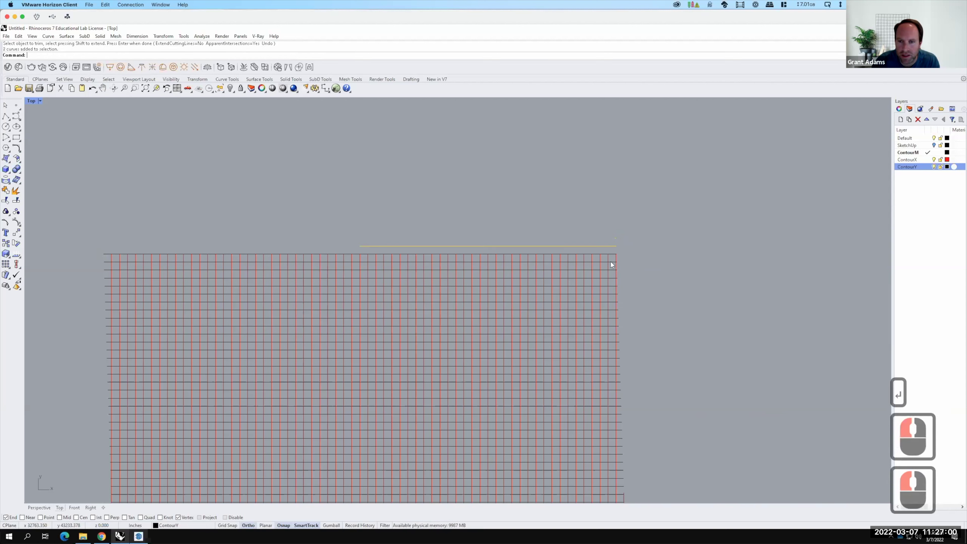
key(Return)
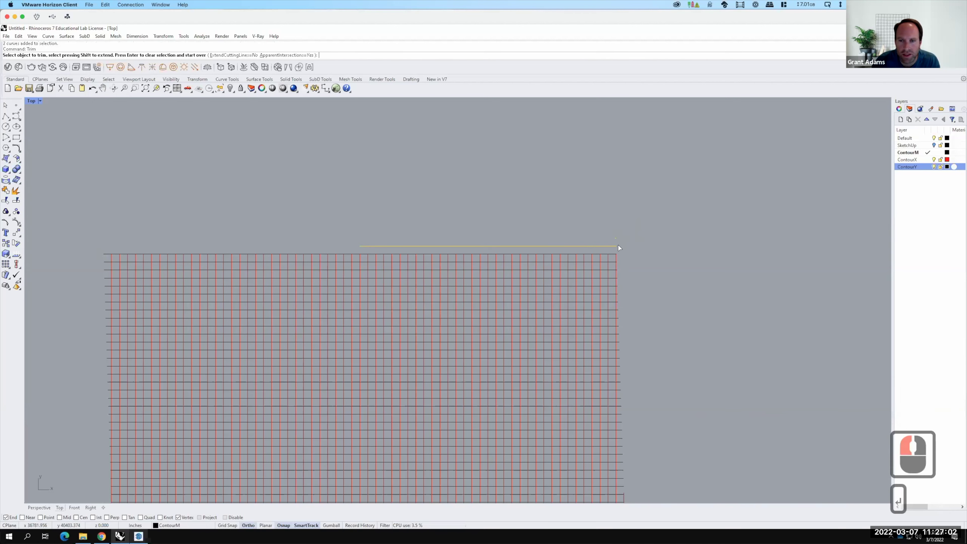
key(BackSpace)
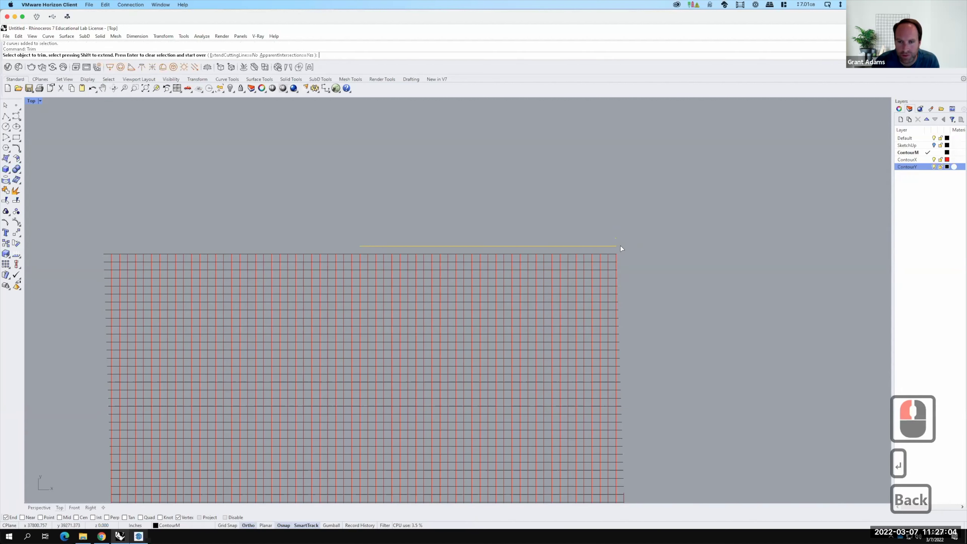
text(de)
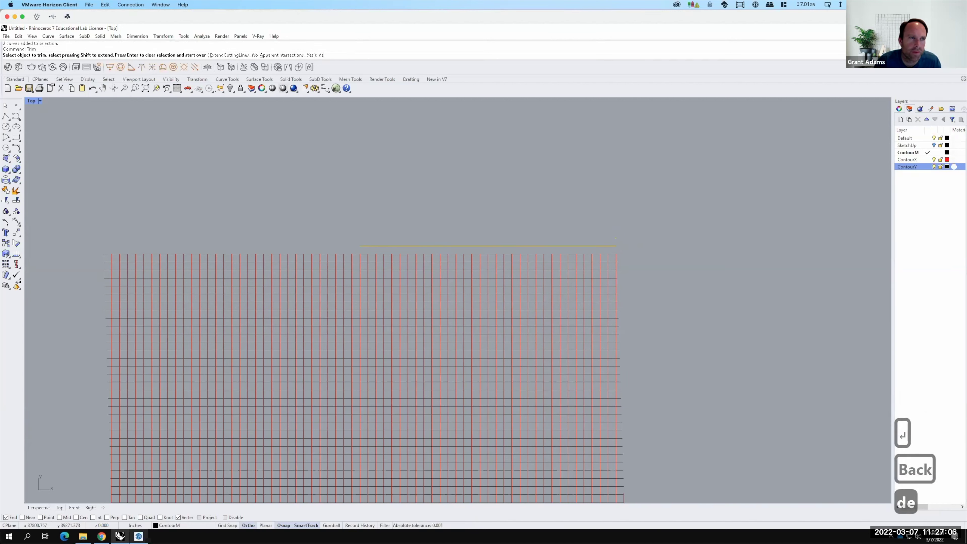
key(Escape)
key(Escape)
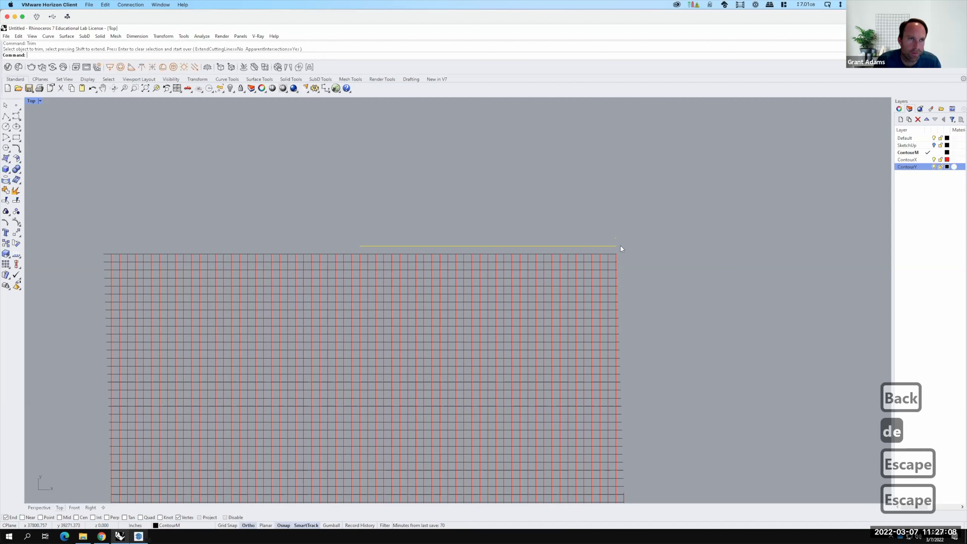
text(del)
key(Return)
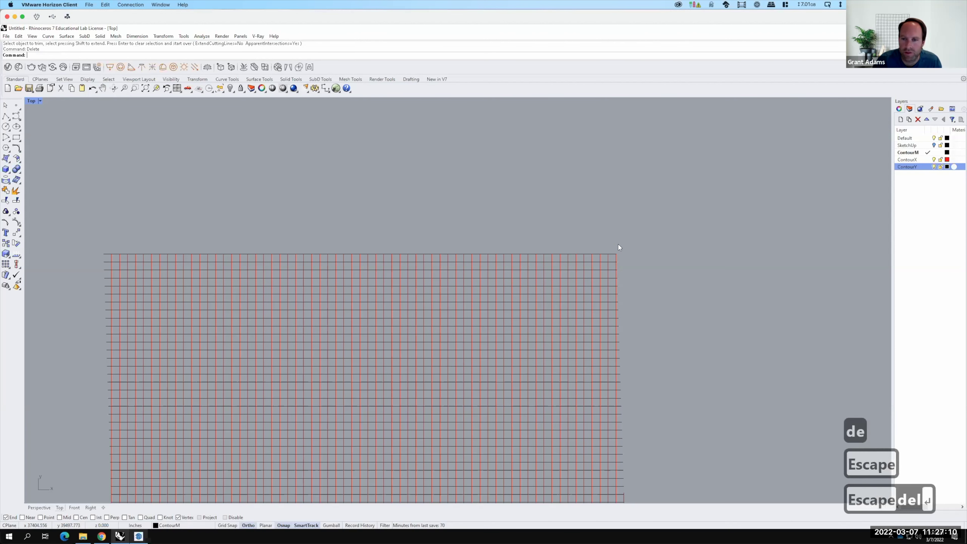
scroll(616, 261, up, 7)
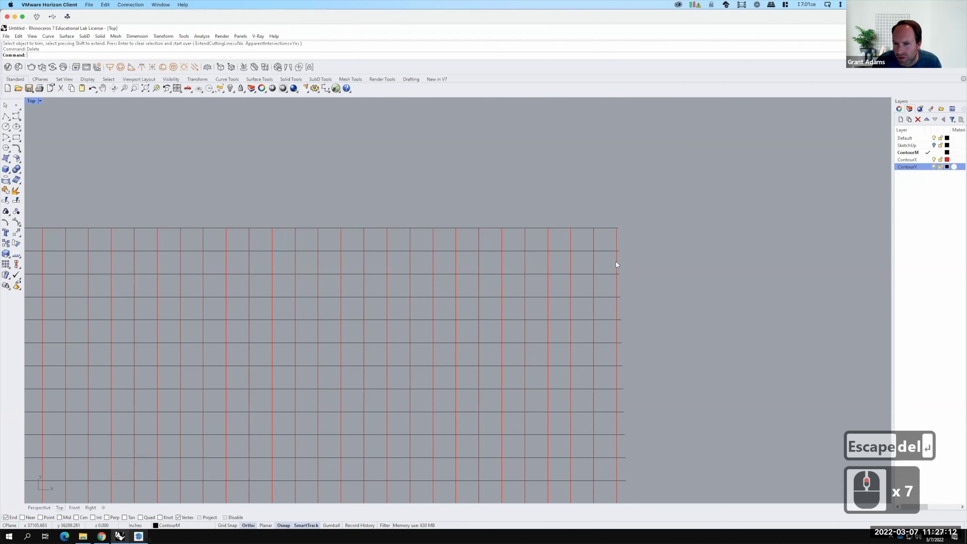
Trim the contour line ends sticking out past the grid's right edge line.
click(616, 261)
text(trim)
key(Return)
scroll(639, 224, up, 3)
drag(638, 222, 593, 444)
scroll(591, 230, down, 6)
drag(668, 267, 593, 482)
scroll(575, 201, down, 6)
drag(632, 281, 594, 437)
scroll(593, 285, up, 3)
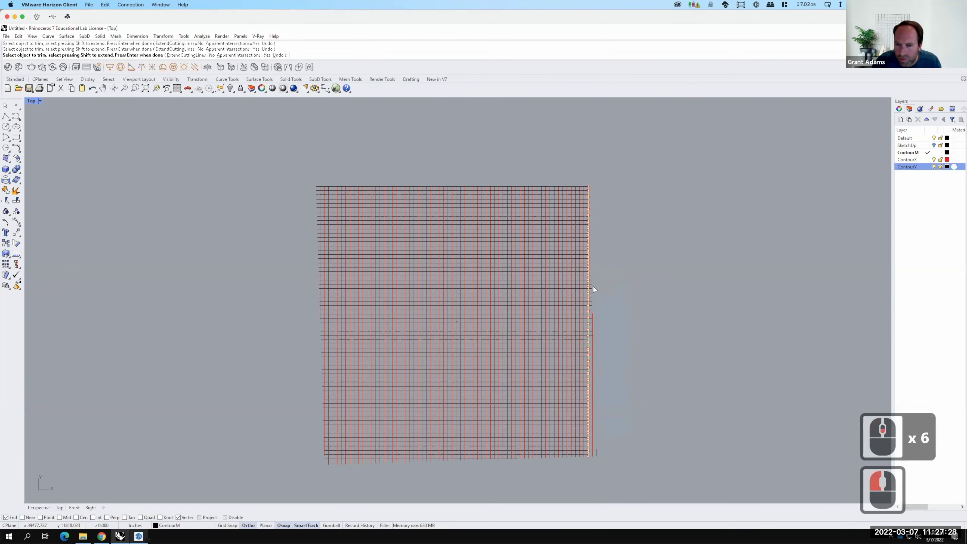
scroll(608, 249, up, 1)
drag(607, 244, 588, 394)
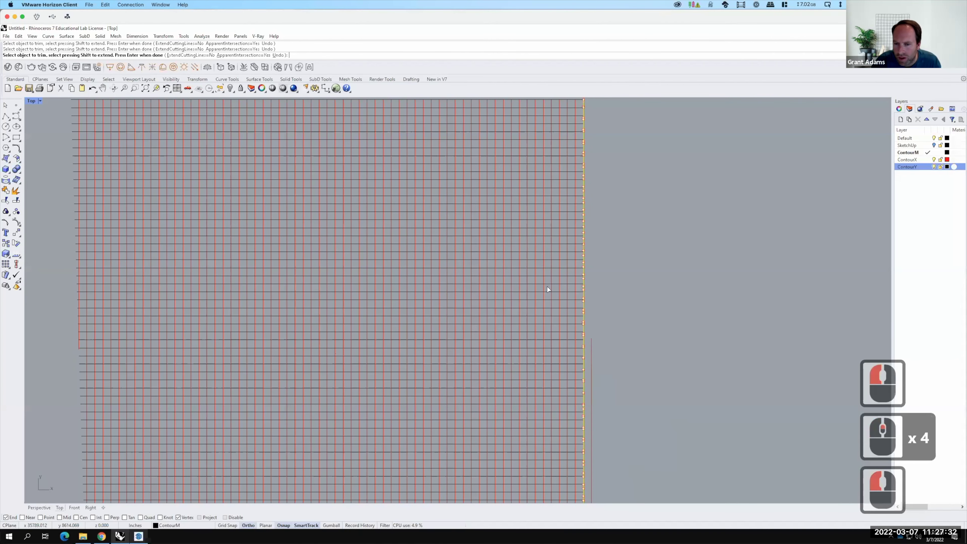
scroll(547, 286, down, 4)
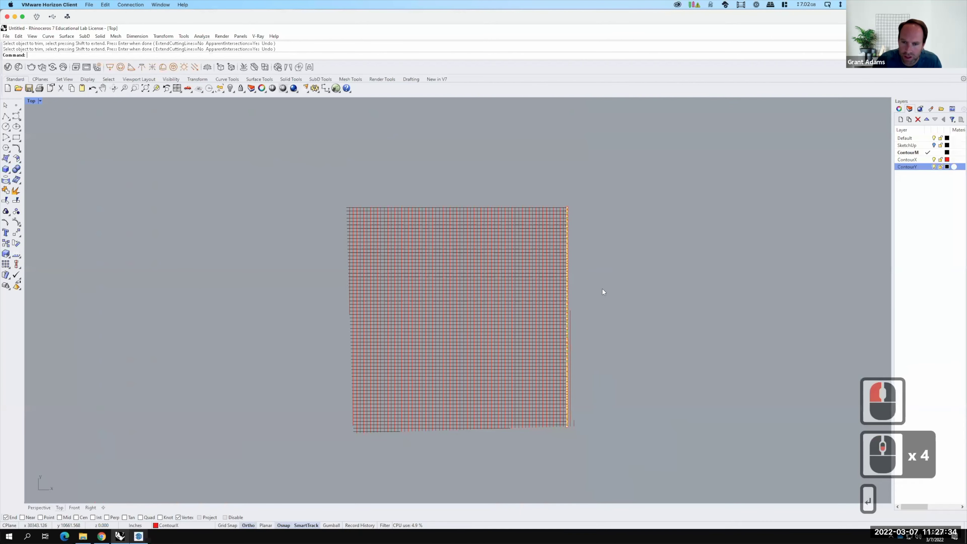
click(576, 423)
Delete the two stray edge curves at the lower right.
scroll(575, 425, up, 3)
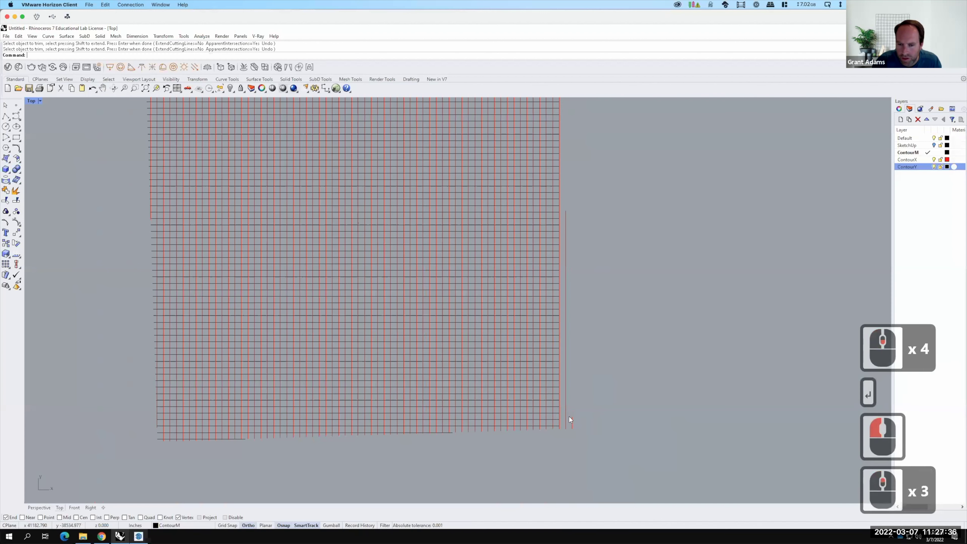
key(F15)
click(564, 409)
key(Delete)
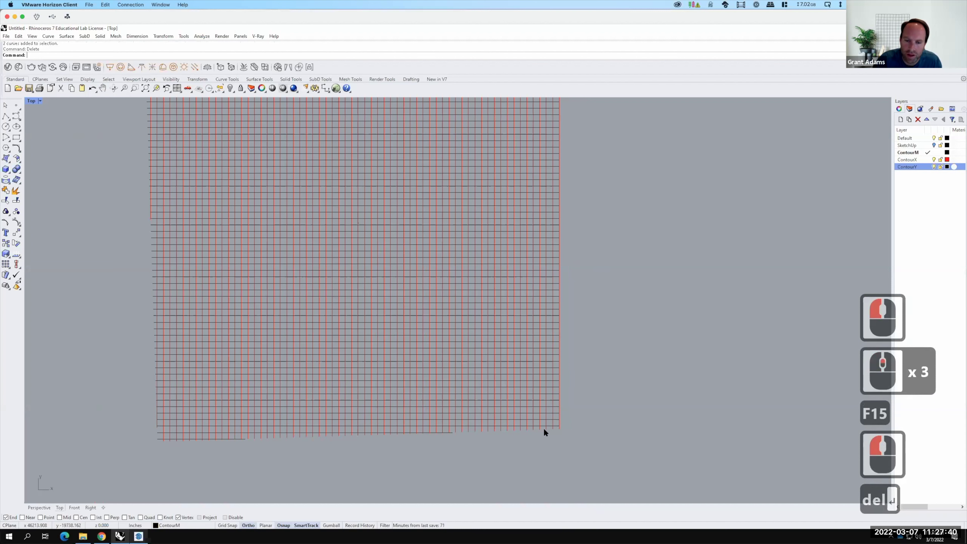
Trim the red line ends below the grid's bottom curve.
click(493, 425)
text(trim)
key(Return)
drag(606, 467, 152, 428)
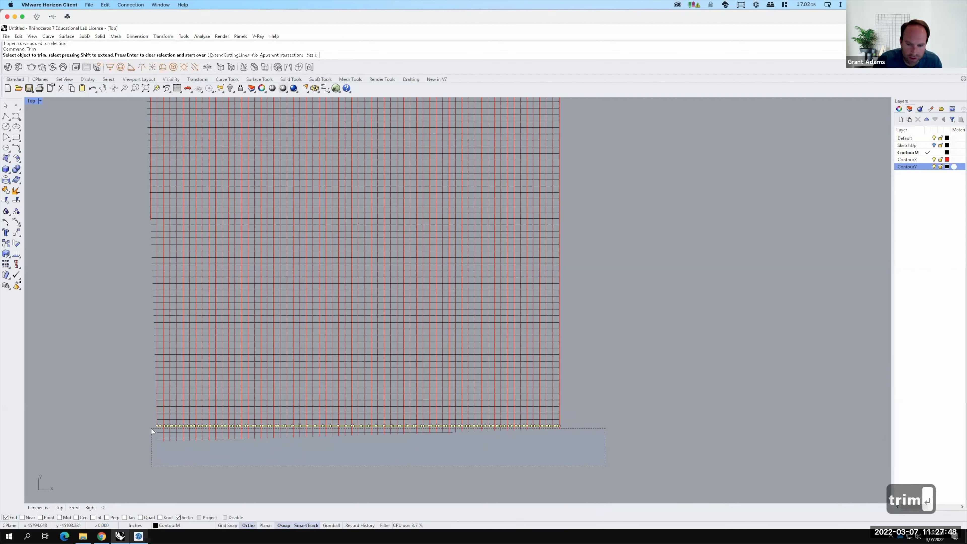
click(150, 429)
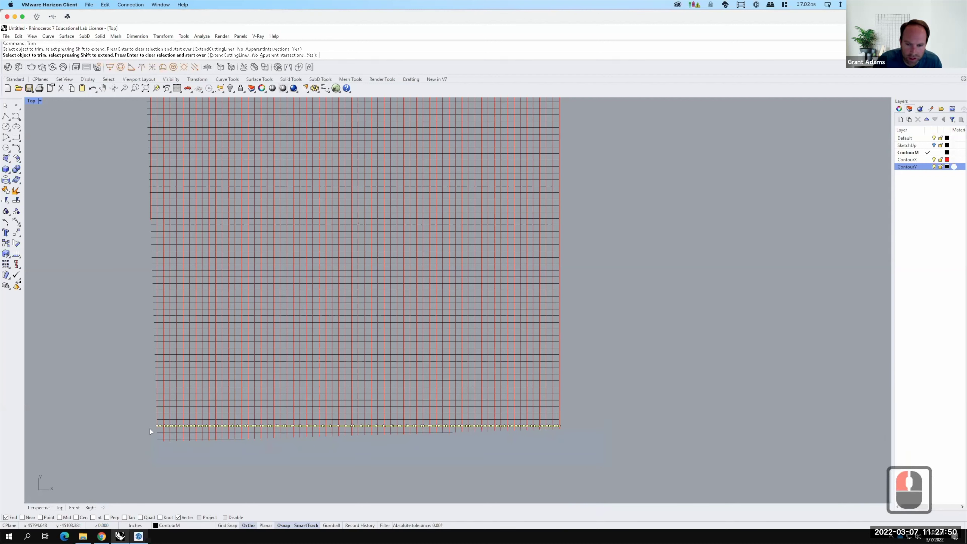
key(Return)
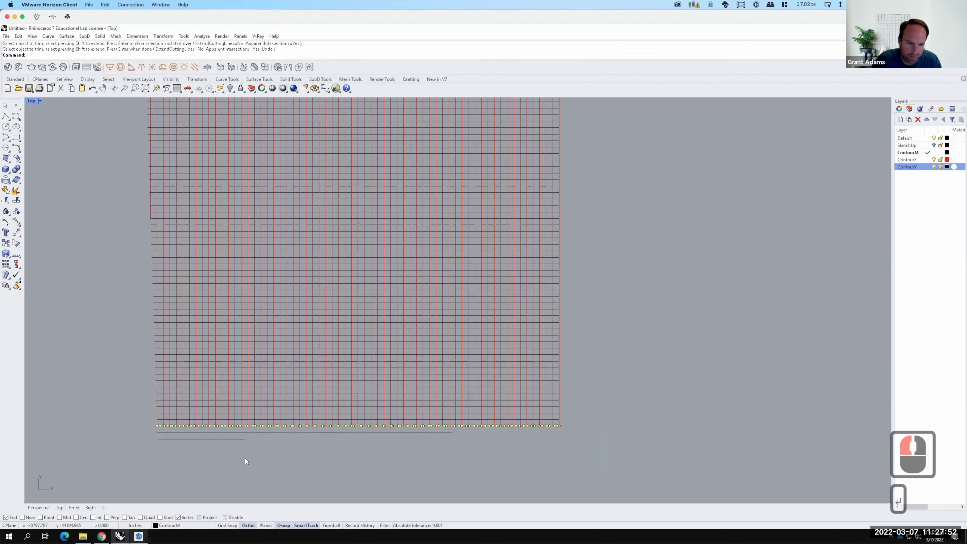
Delete the two leftover curves below the grid.
click(242, 460)
drag(218, 432, 218, 432)
key(Delete)
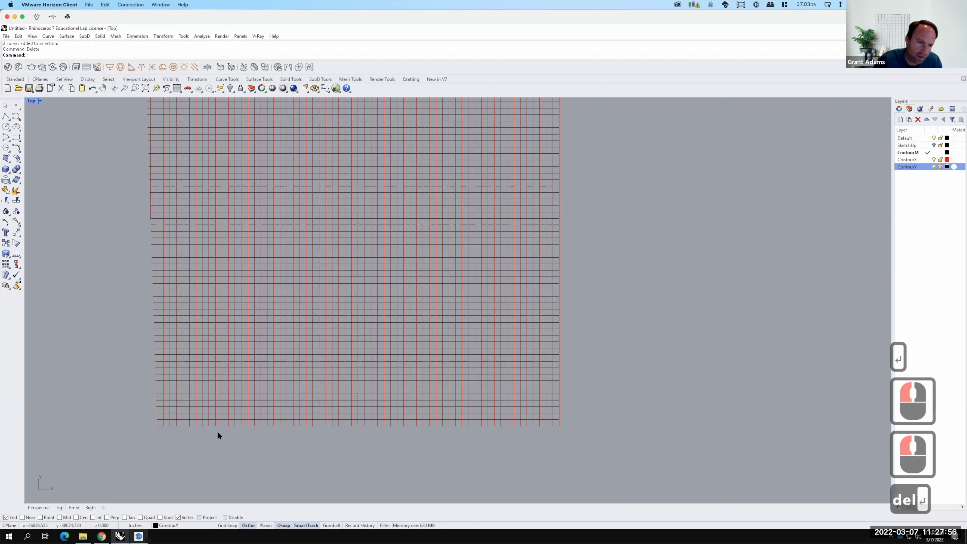
Trim the remaining red line end below the bottom curve.
scroll(157, 429, up, 7)
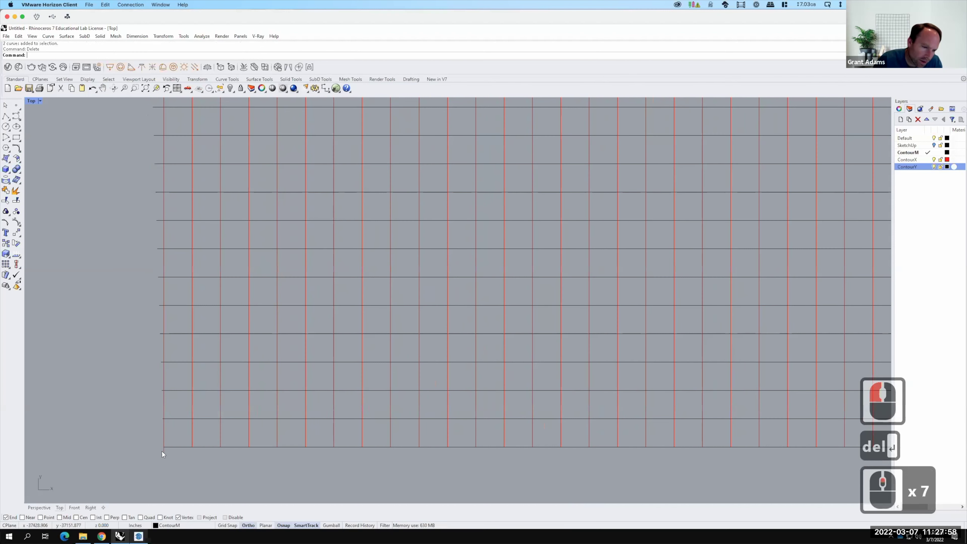
scroll(162, 452, up, 9)
scroll(168, 444, up, 5)
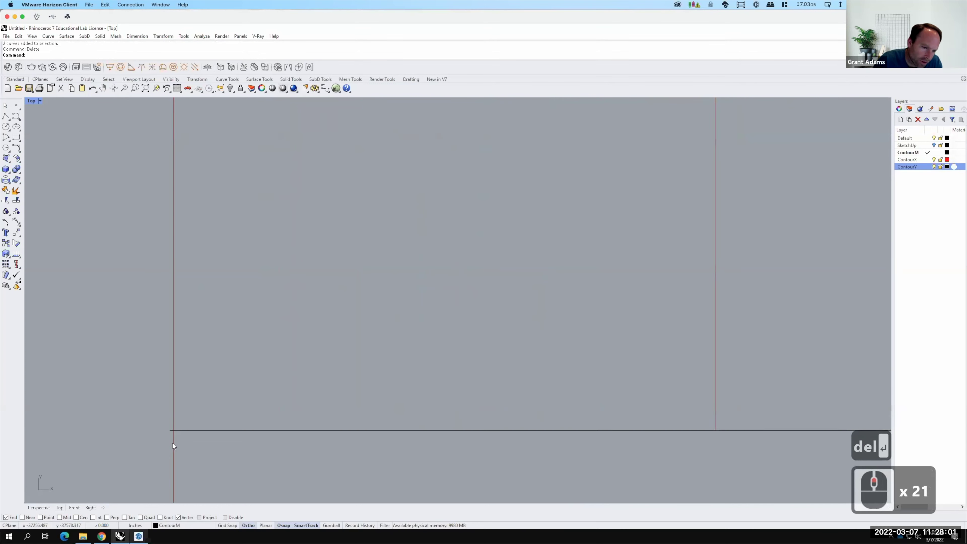
scroll(204, 414, down, 12)
click(206, 417)
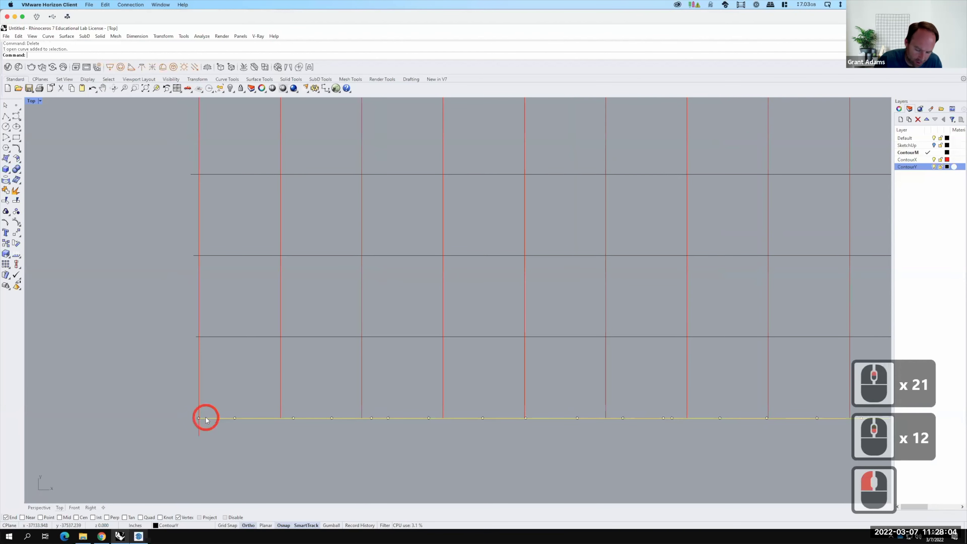
text(trim)
key(Return)
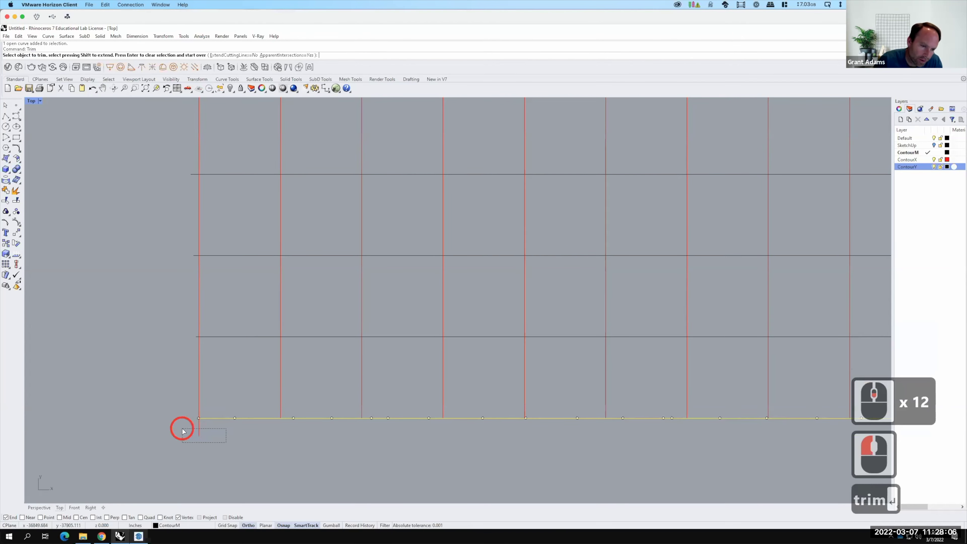
drag(183, 430, 182, 430)
key(Return)
scroll(199, 418, up, 4)
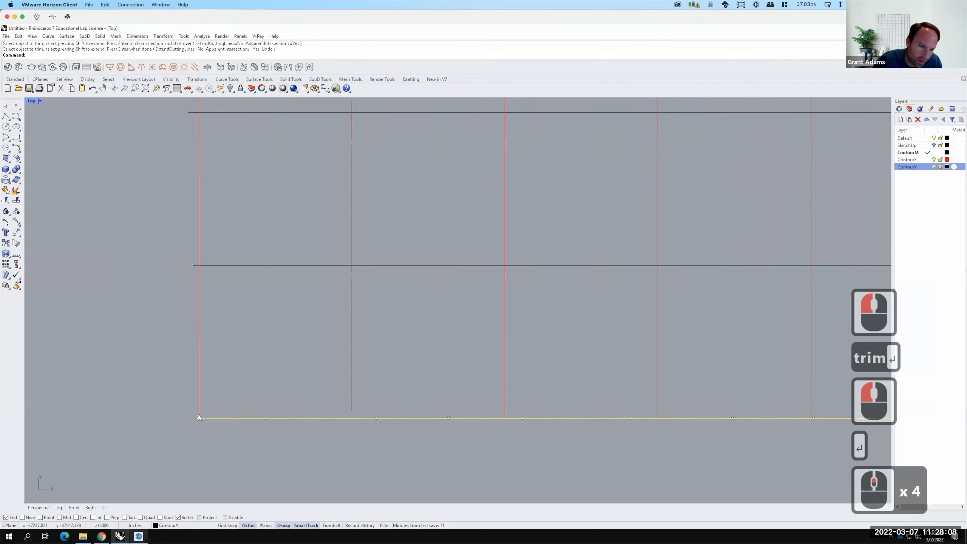
scroll(199, 409, up, 2)
key(Escape)
scroll(199, 410, up, 7)
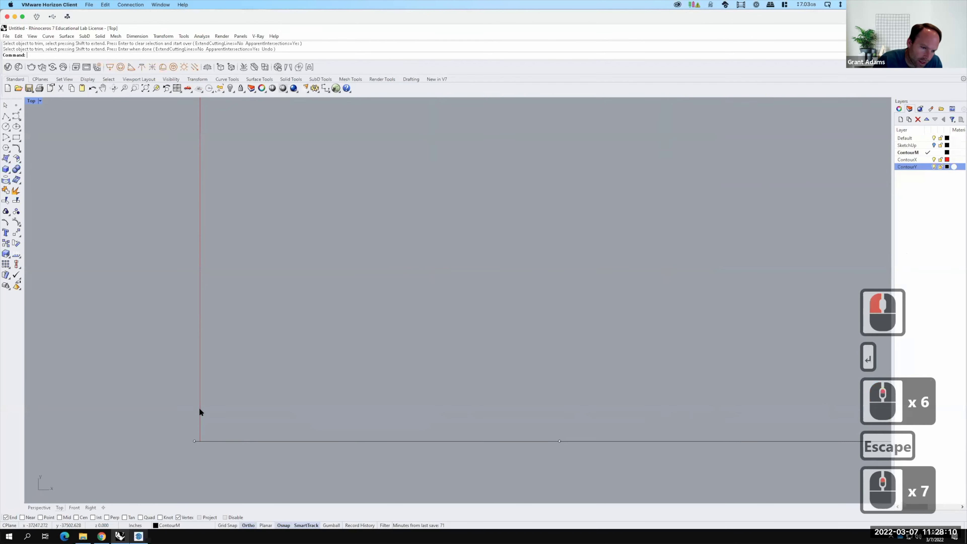
Using the leftmost line as cutter, trim the first black stubs left of it.
click(200, 409)
text(trim)
key(Return)
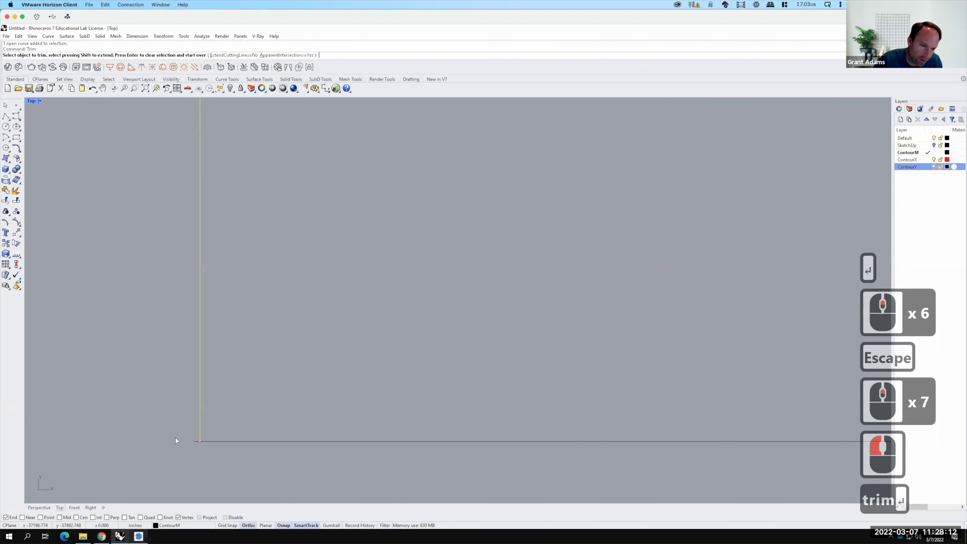
drag(178, 402, 205, 461)
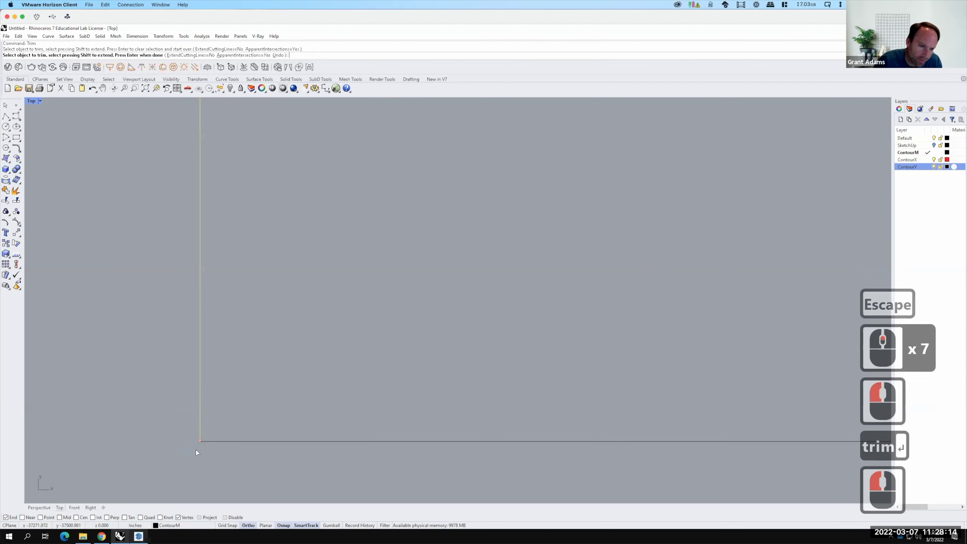
scroll(195, 450, down, 9)
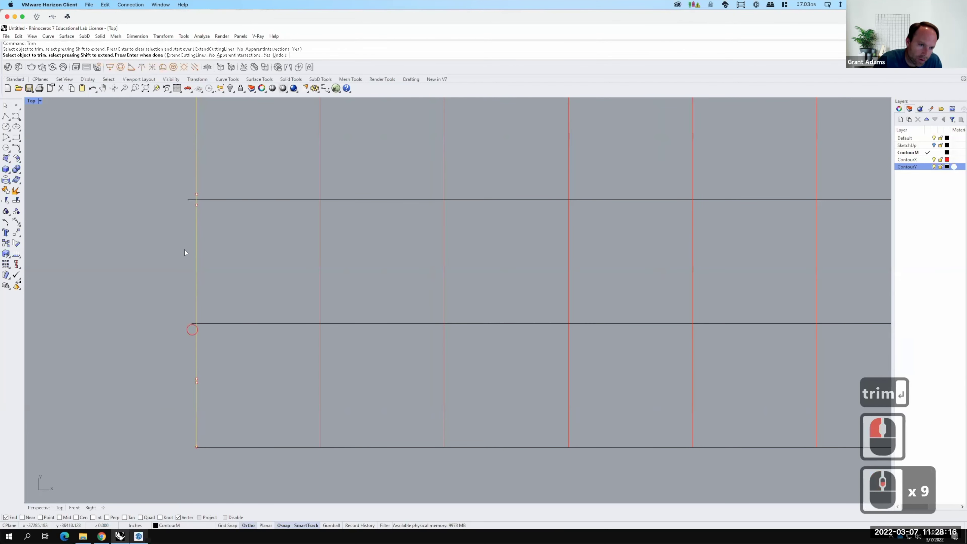
click(179, 198)
scroll(290, 395, down, 5)
scroll(290, 394, down, 2)
click(266, 312)
click(244, 197)
click(263, 284)
click(265, 260)
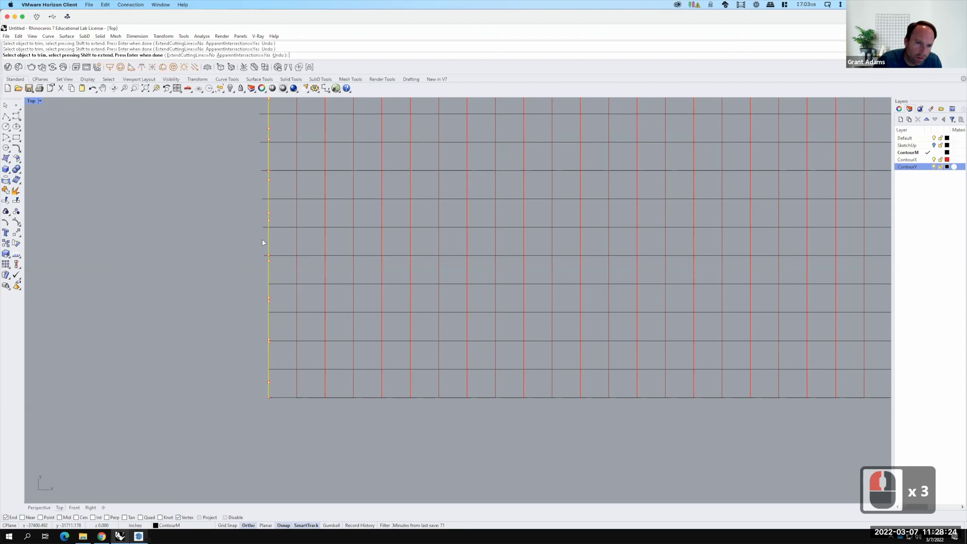
click(224, 232)
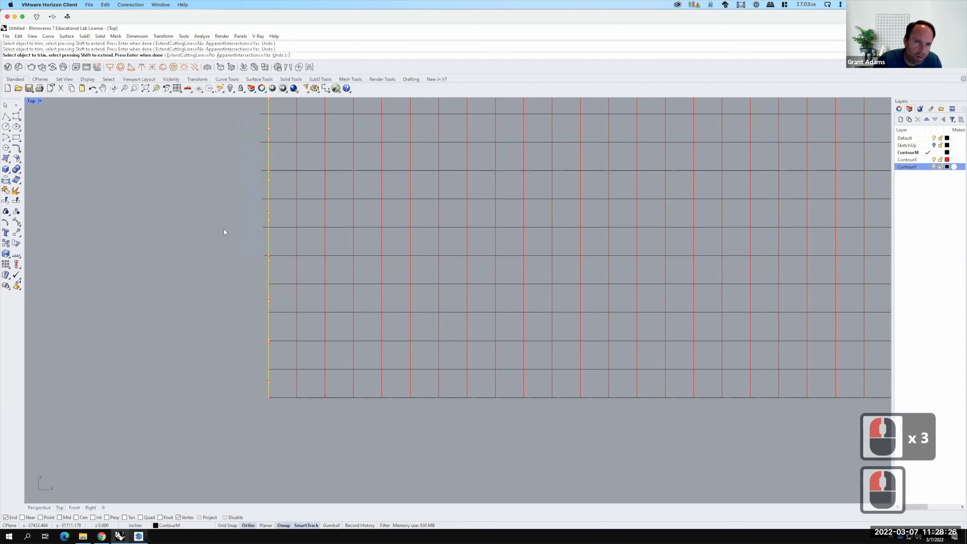
Crossing-window the remaining stubs left of the cutting line to finish the trim.
scroll(239, 344, down, 7)
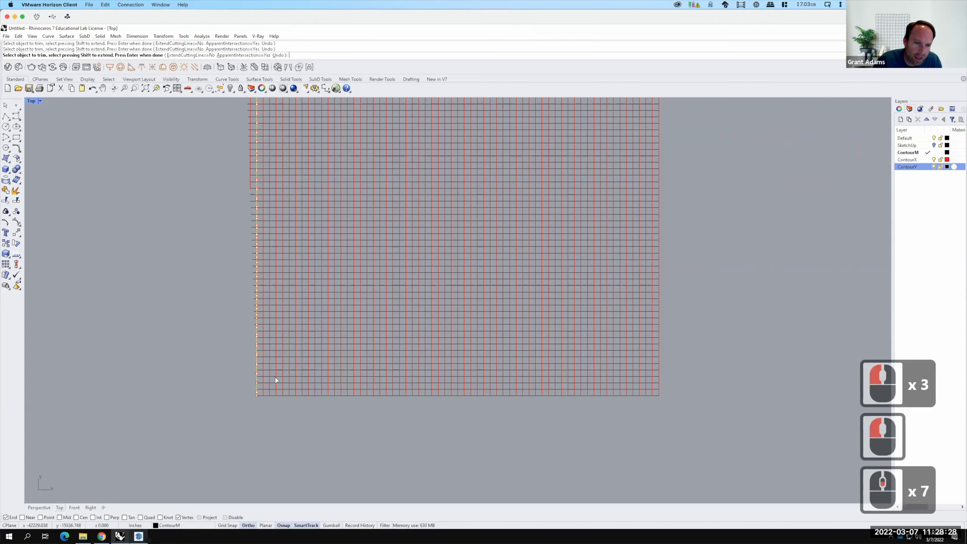
scroll(276, 380, up, 4)
drag(286, 401, 258, 316)
drag(251, 204, 241, 114)
scroll(287, 417, down, 6)
scroll(300, 332, up, 3)
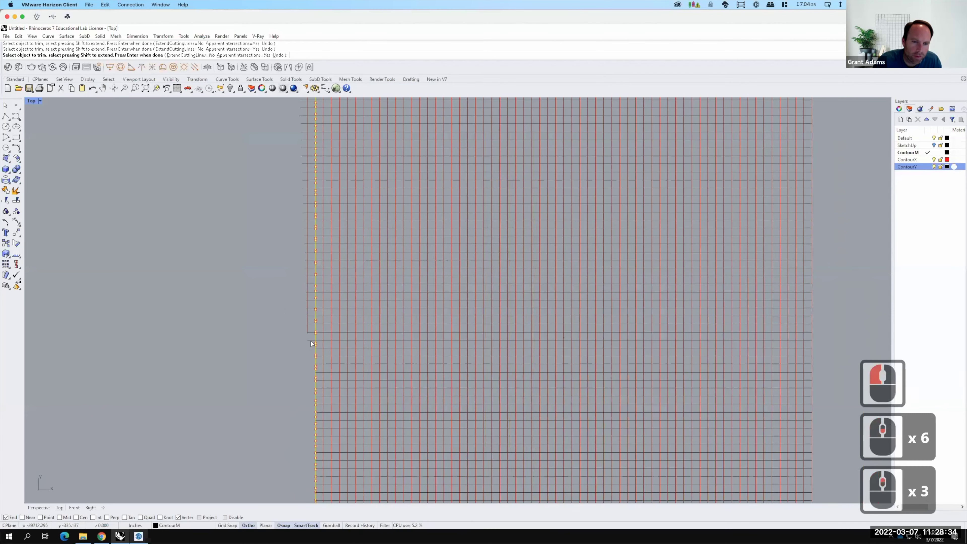
drag(310, 346, 263, 115)
scroll(262, 262, down, 4)
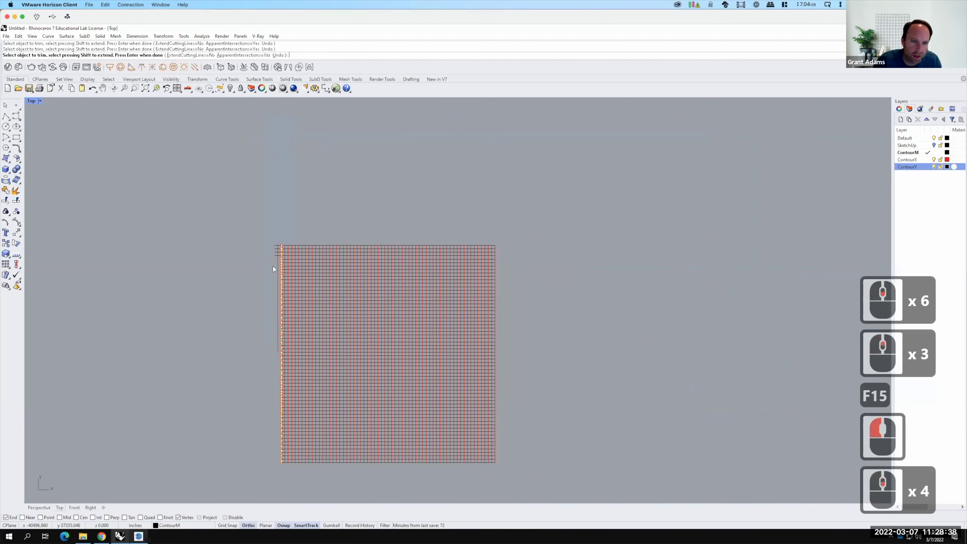
scroll(272, 266, up, 6)
drag(284, 289, 272, 239)
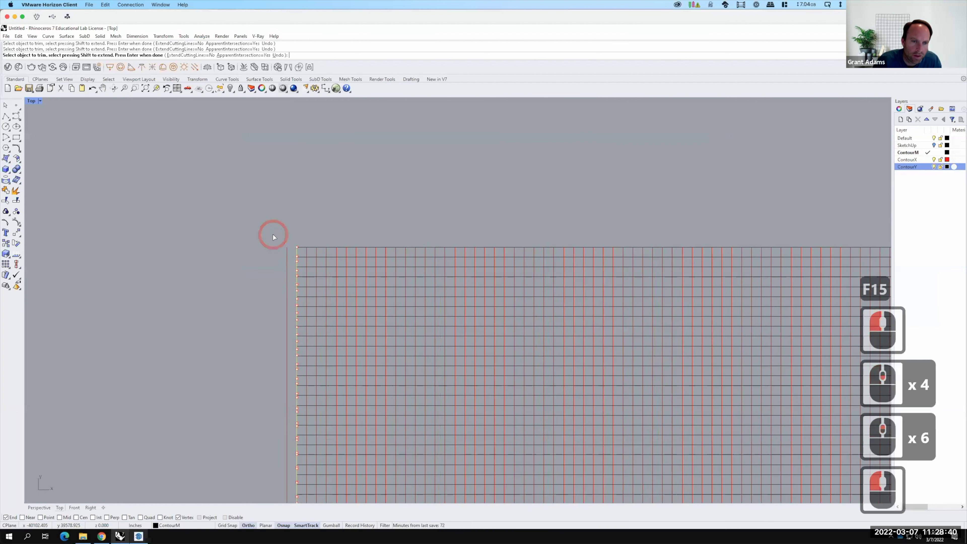
key(Return)
Delete the vertical cutting line and check the grid's left edge curve.
click(275, 248)
click(287, 256)
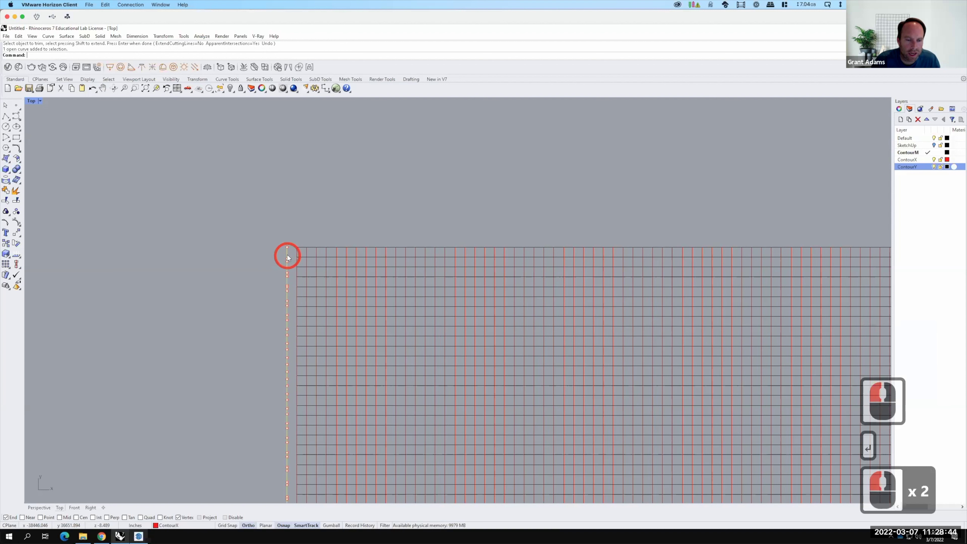
key(Delete)
scroll(238, 208, down, 5)
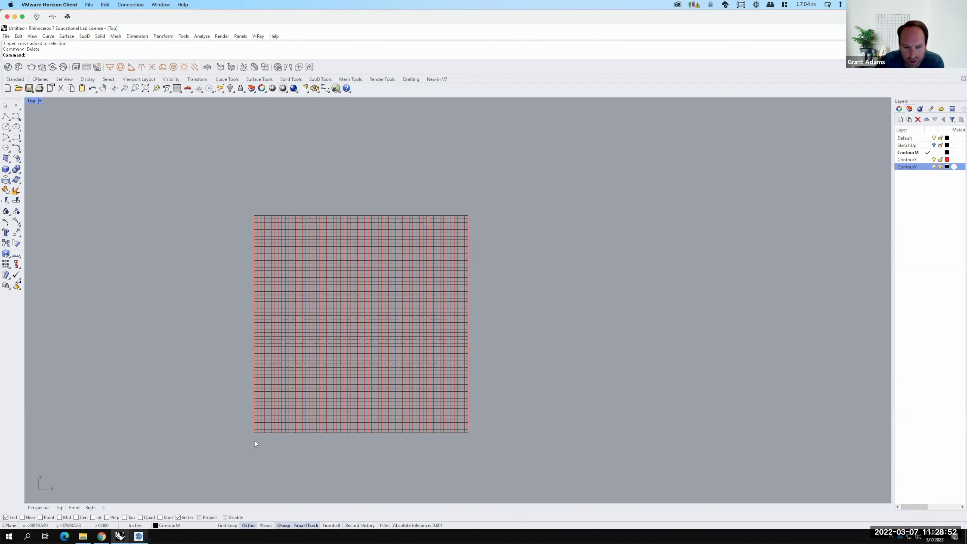
scroll(253, 266, up, 4)
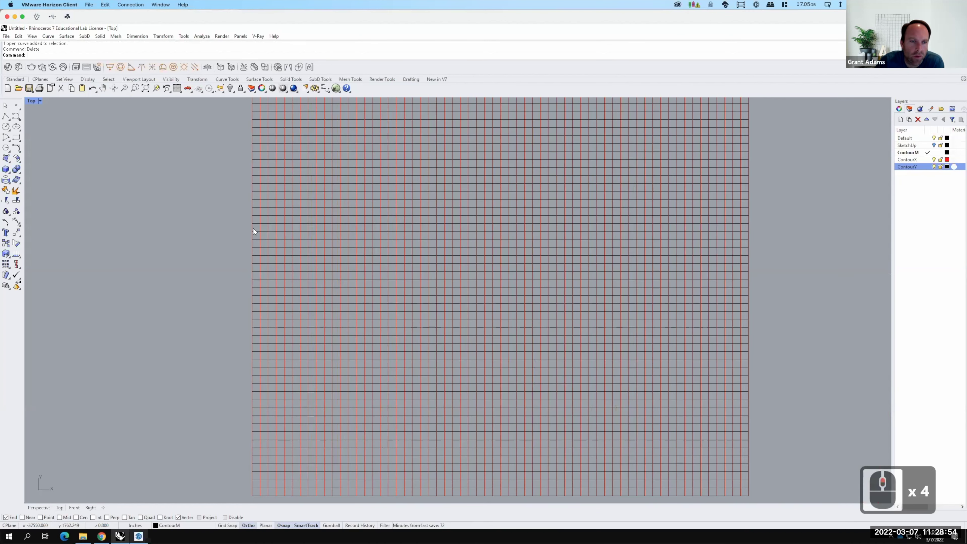
click(252, 227)
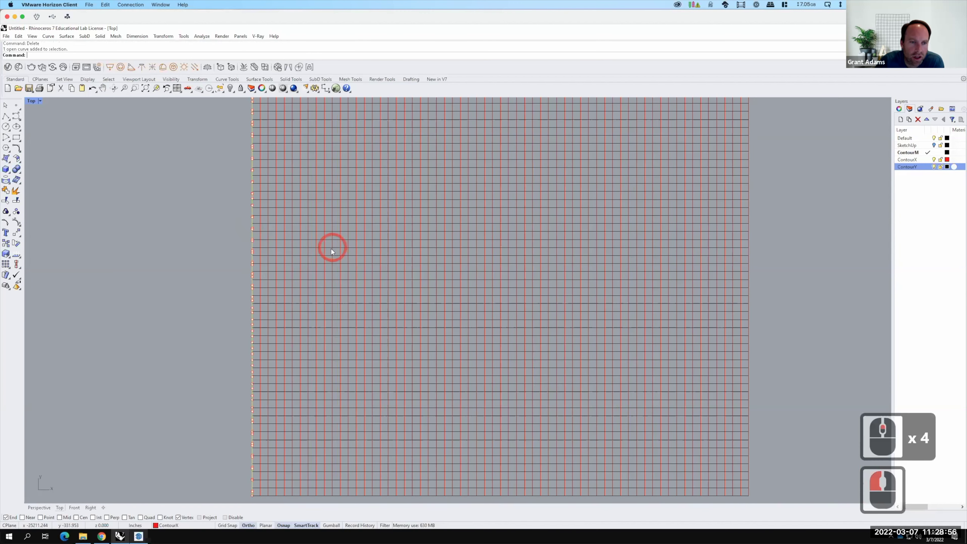
scroll(331, 250, down, 4)
Restore the four-view layout and maximize the Perspective viewport.
double_click(33, 101)
click(471, 101)
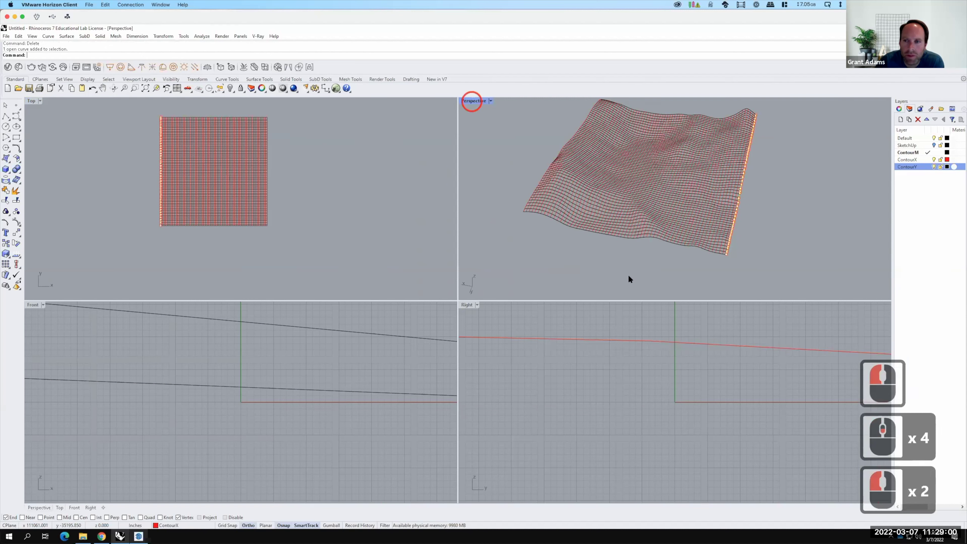
double_click(472, 100)
Select the bottom, left and top edge curves to check them, then clear the selection.
click(526, 406)
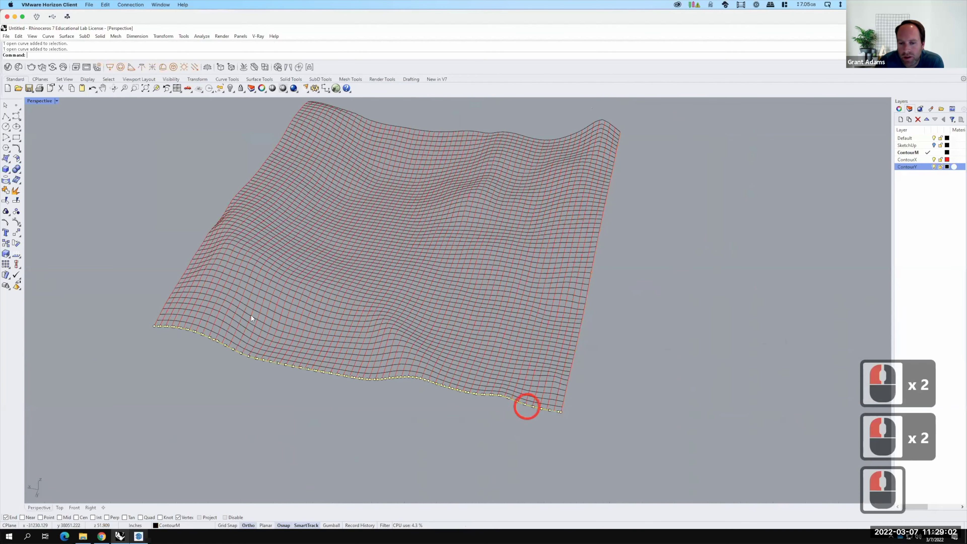
click(185, 270)
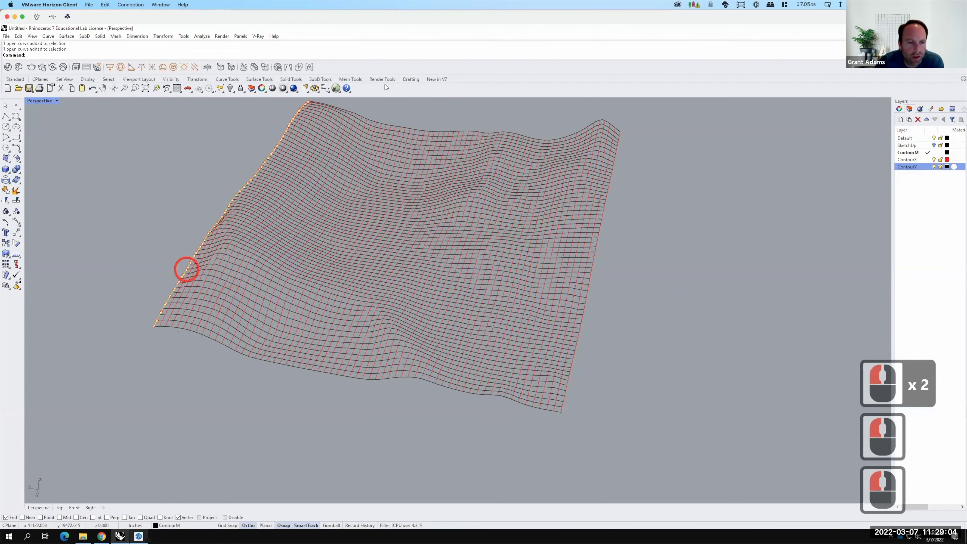
click(374, 120)
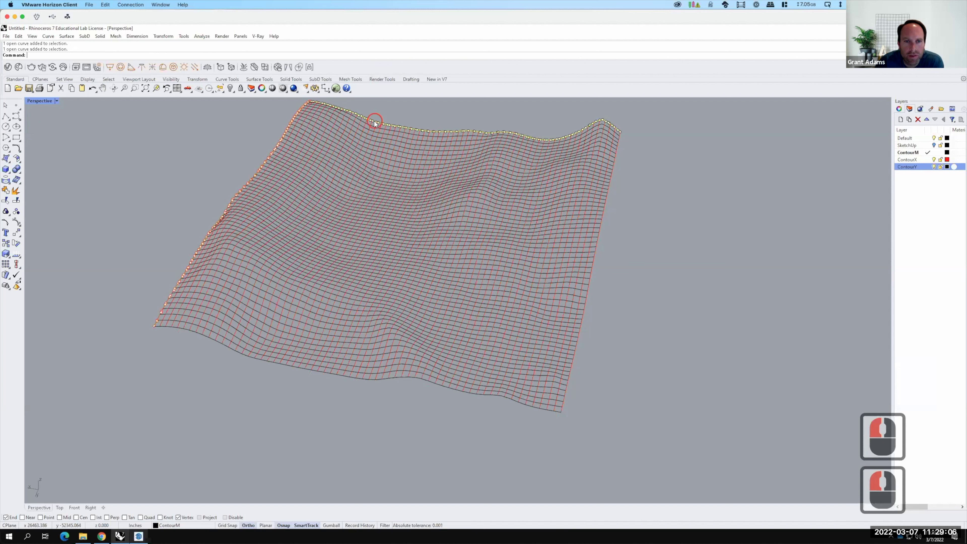
click(620, 139)
click(693, 167)
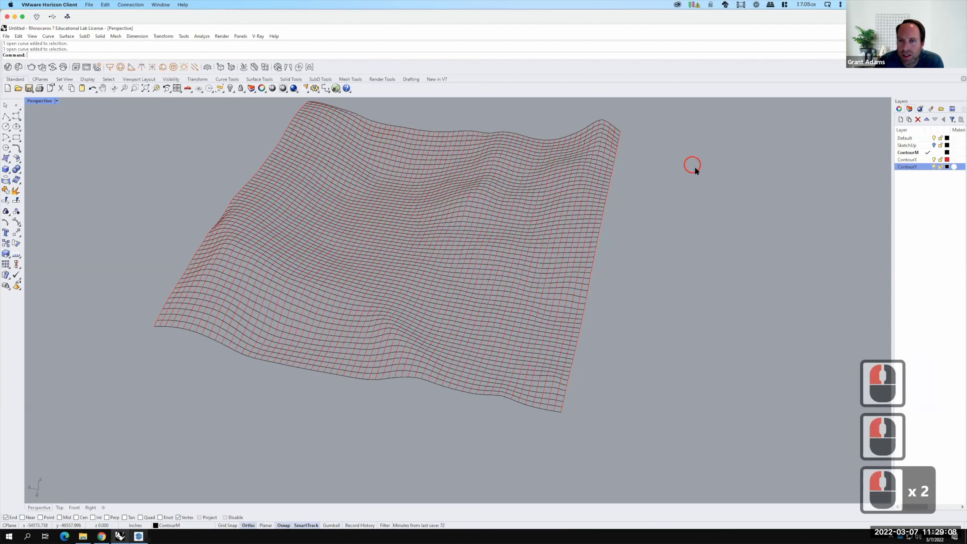
Save the model as Sierra3 in OneDrive > Live Demonstrations > Live - A136 Exercises > Ex211 - Topography from SketchUp.
click(10, 37)
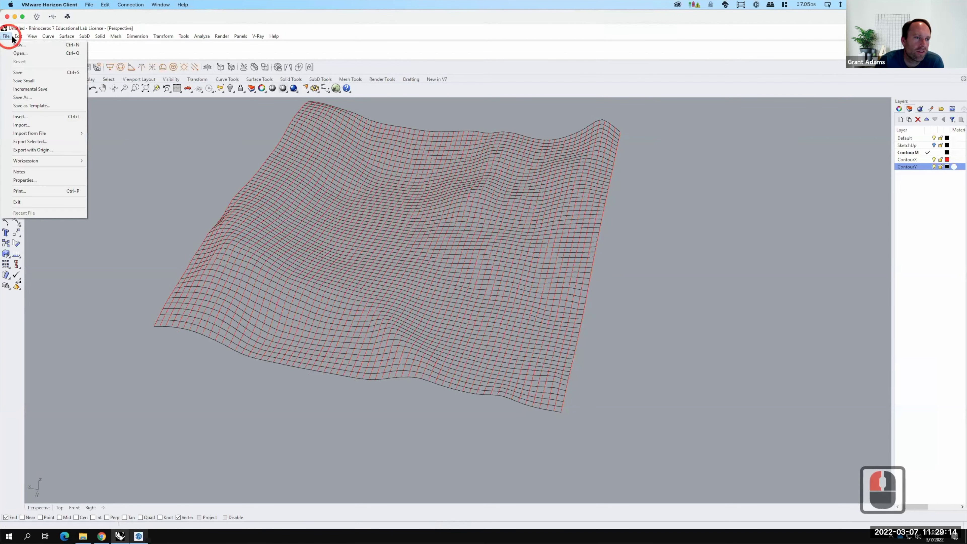
click(18, 73)
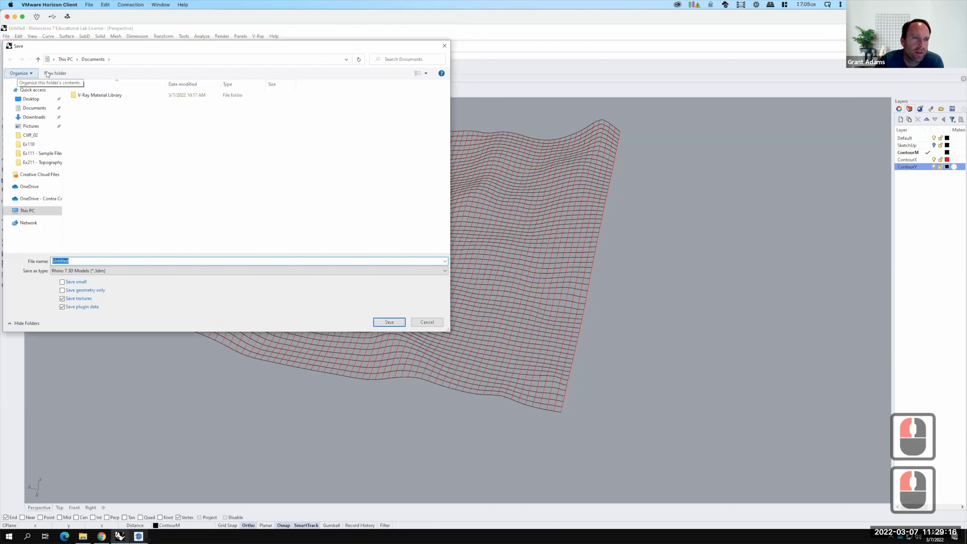
click(29, 199)
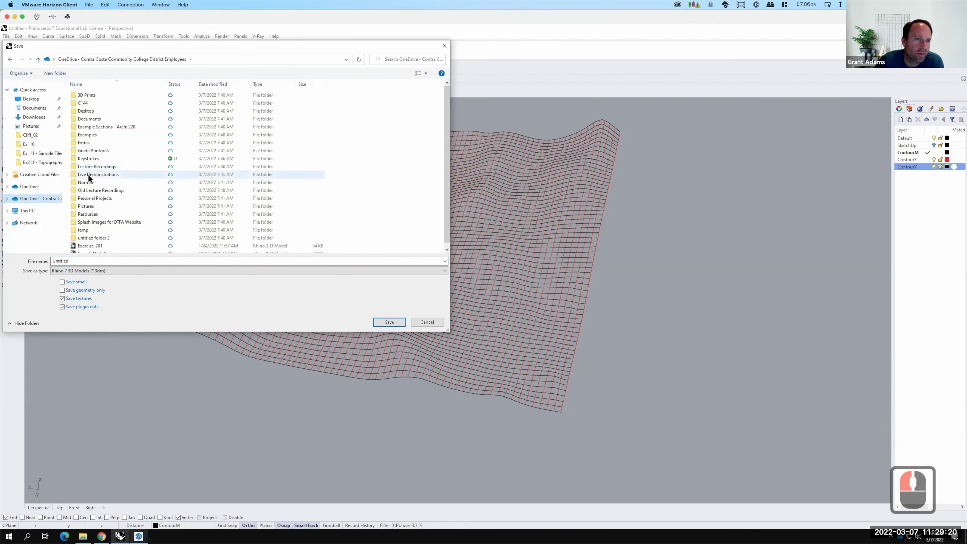
double_click(88, 175)
double_click(92, 103)
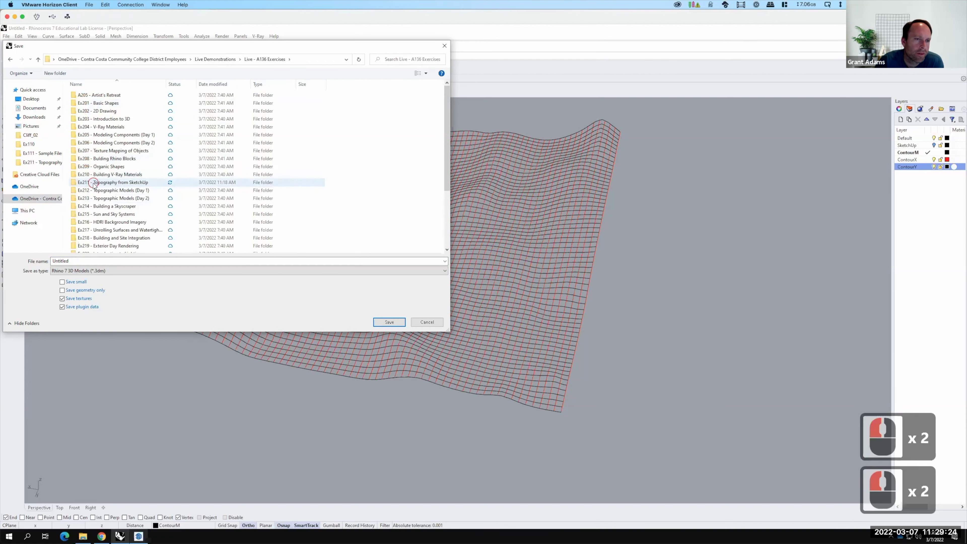
double_click(93, 182)
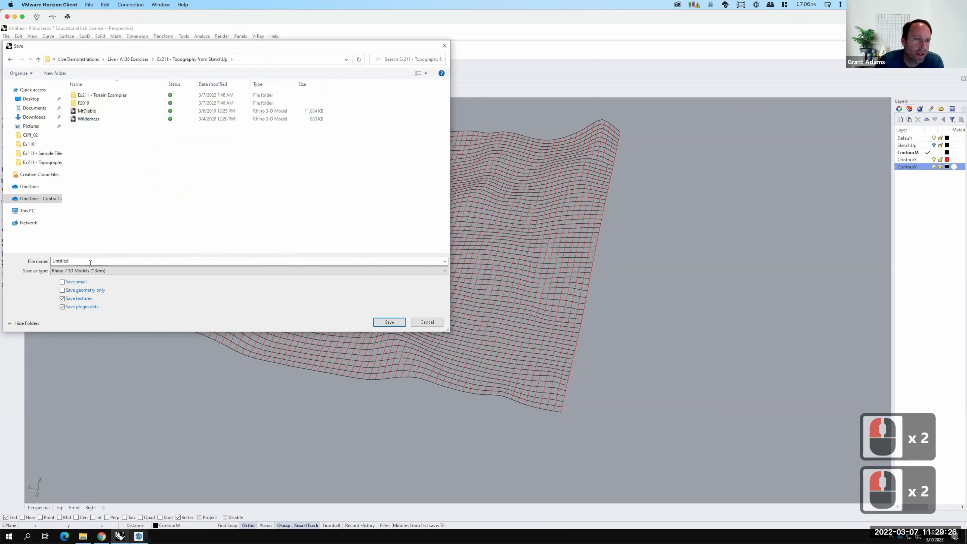
click(70, 260)
click(23, 257)
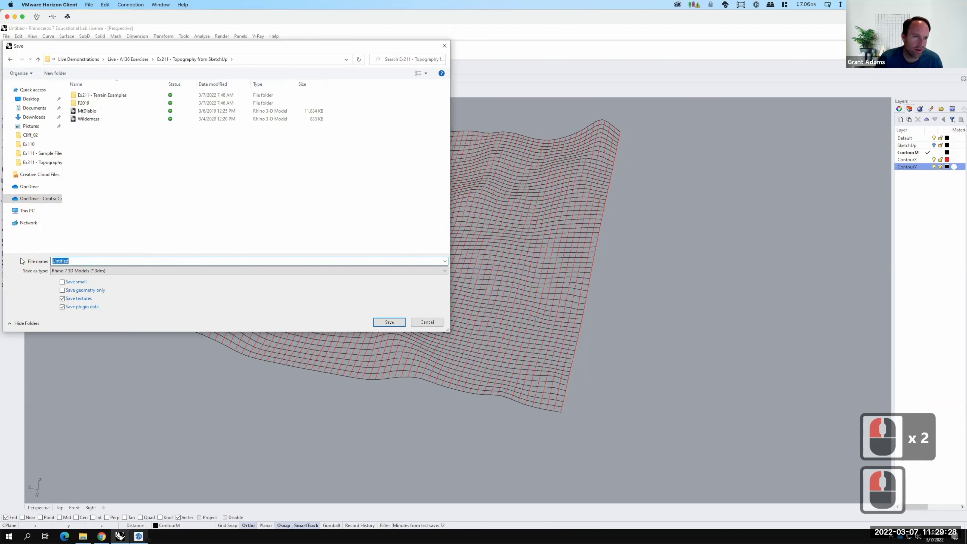
text(Sierra3)
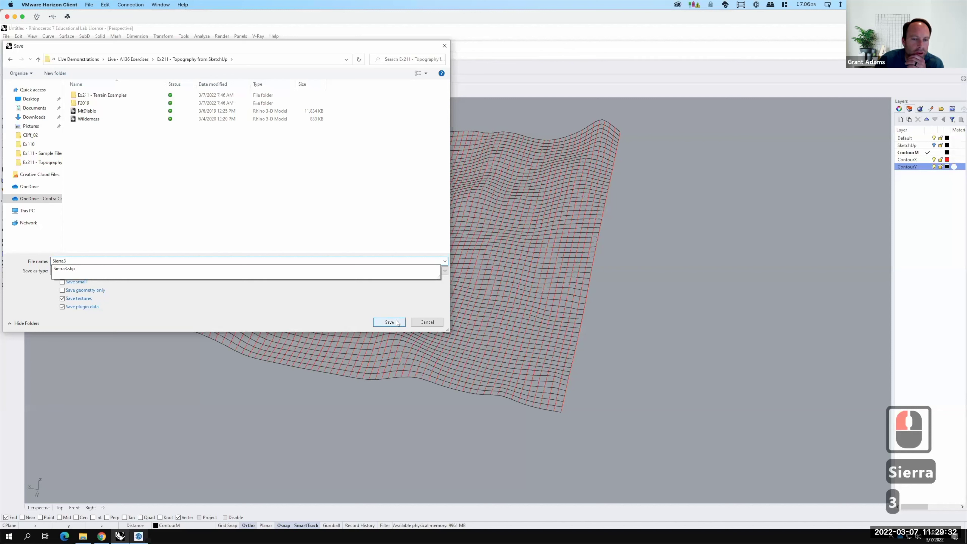
click(396, 321)
key(F15)
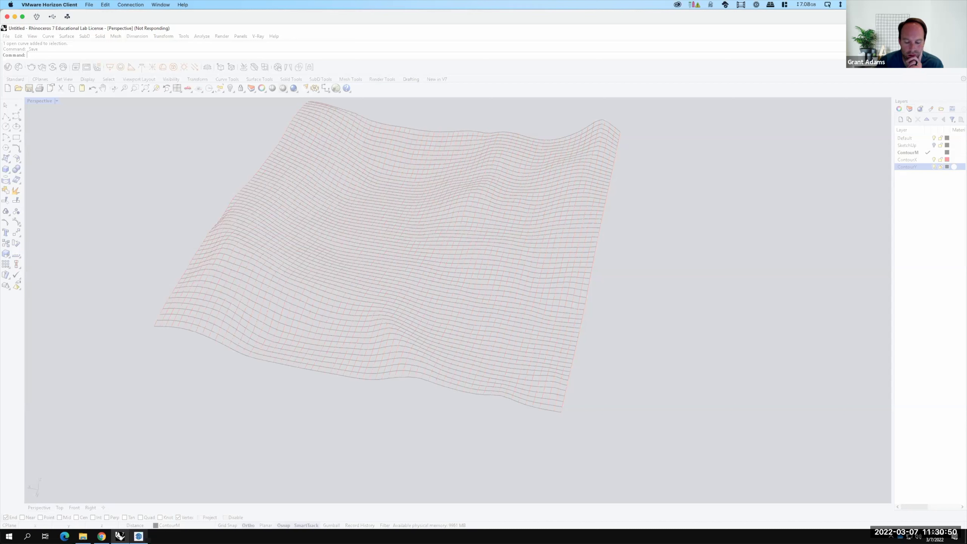
Switch away from Rhino while it finishes saving Sierra3.3dm.
key(super+Tab)
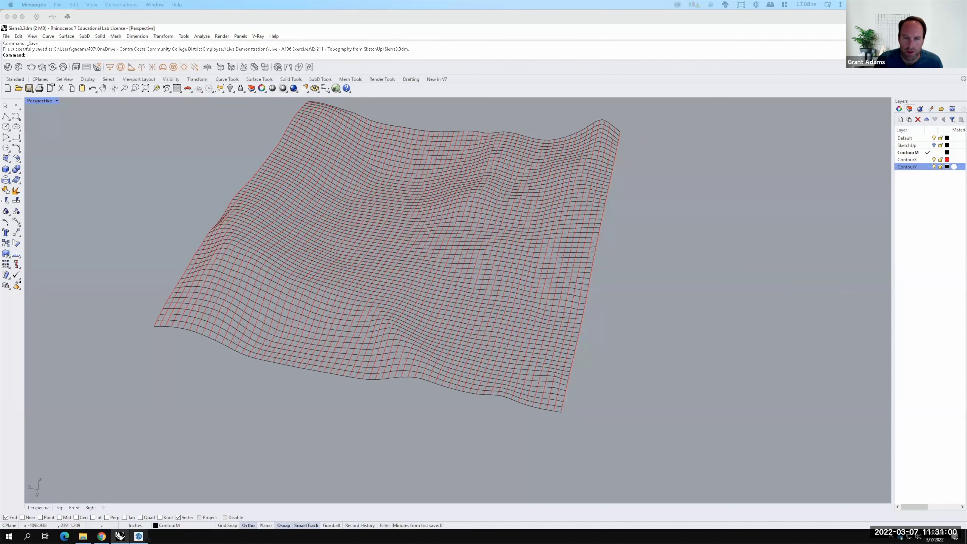
Window-select all 127 terrain curves and choose Surface > Curve Network.
click(185, 171)
scroll(468, 312, down, 2)
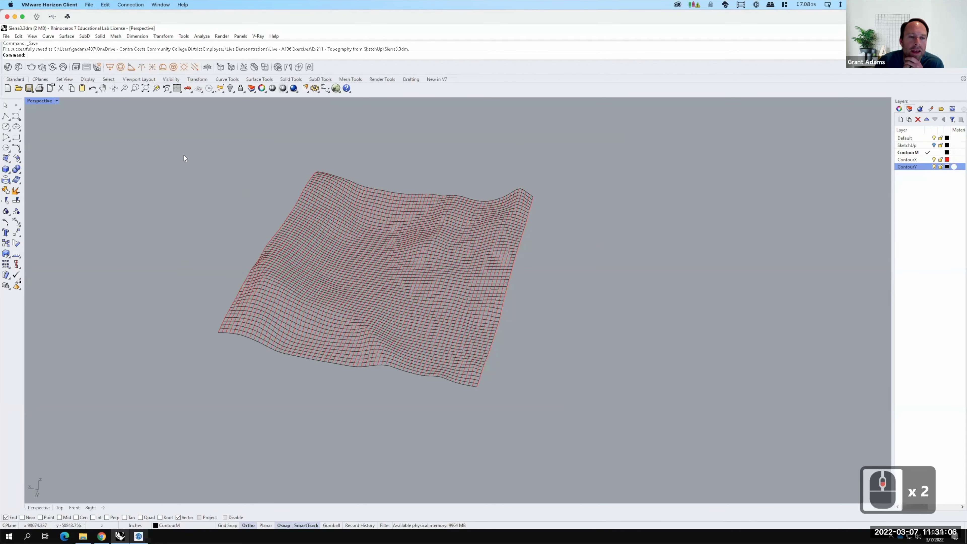
drag(170, 140, 579, 425)
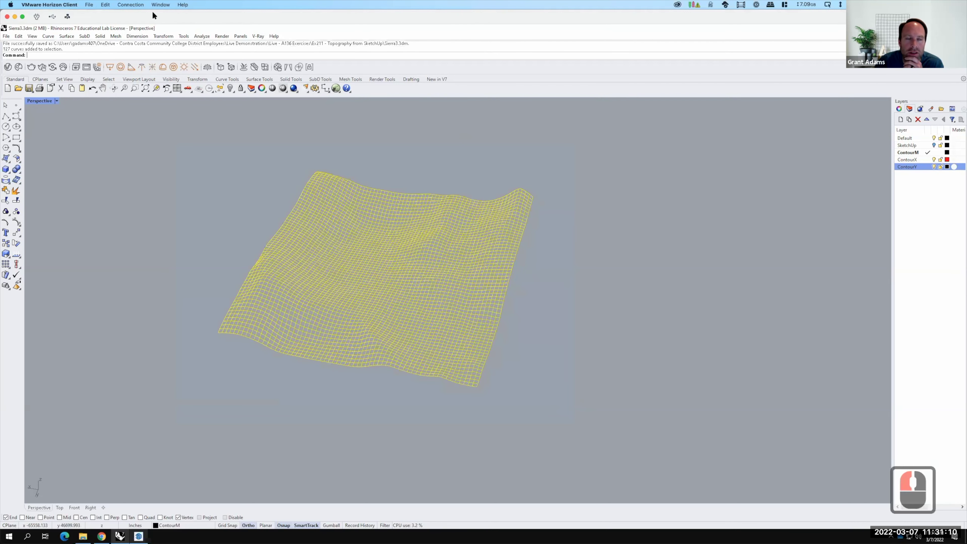
click(68, 37)
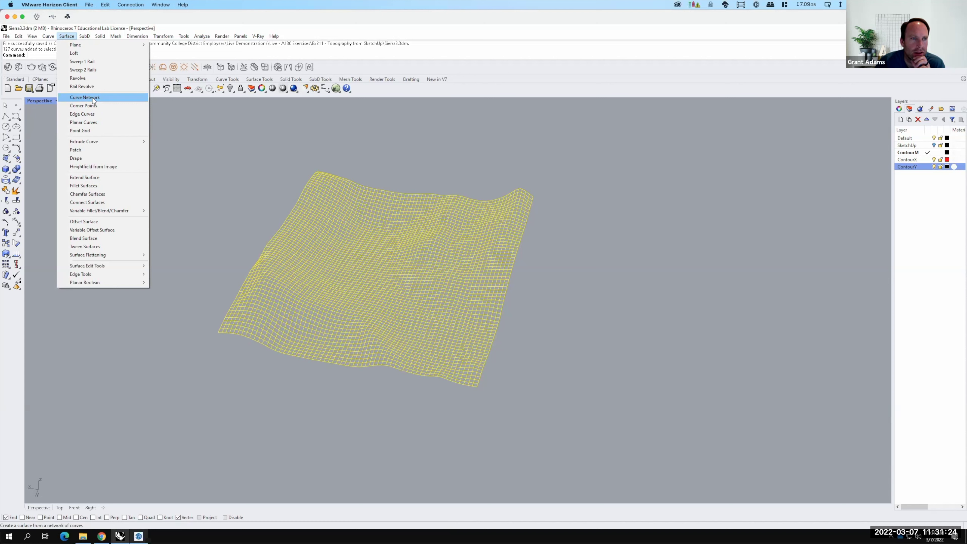
click(93, 100)
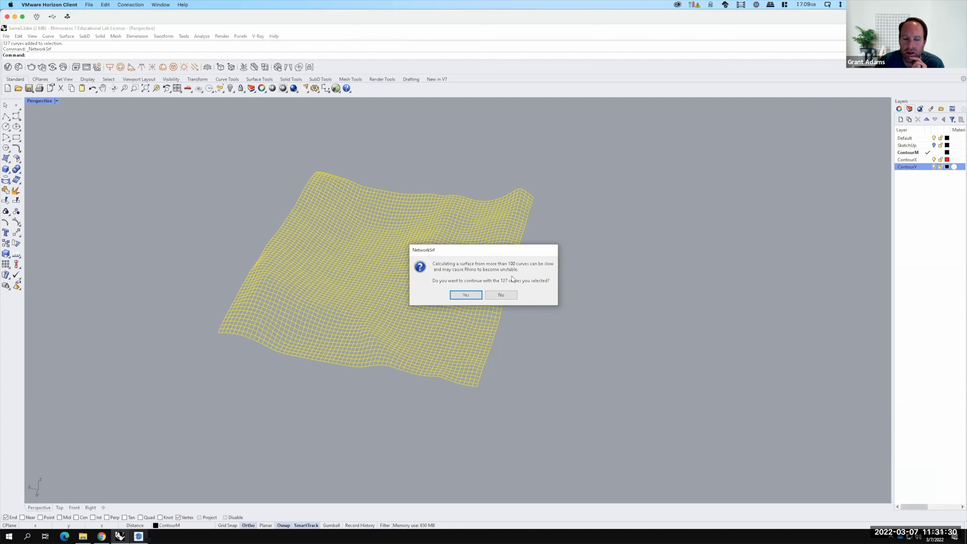
Accept the NetworkSrf warning about the large number of curves.
key(F15)
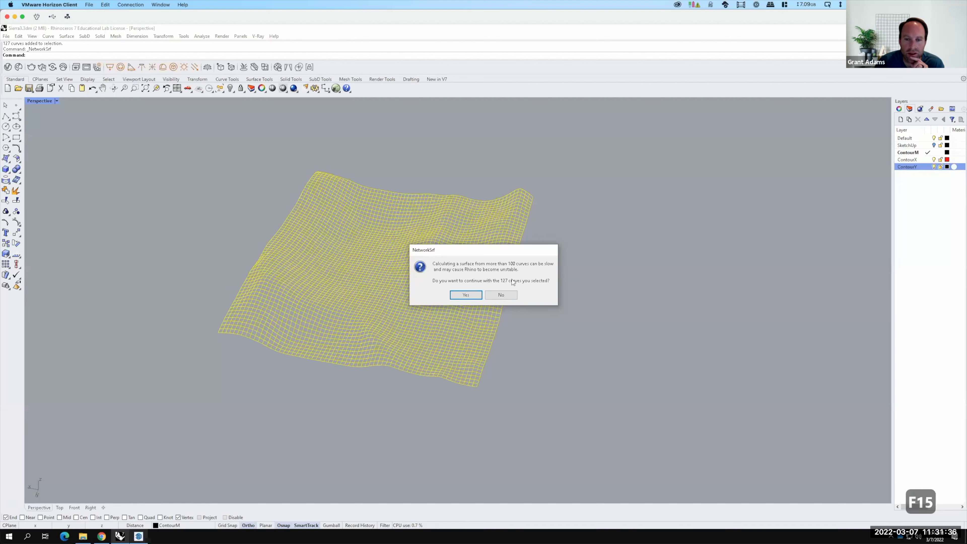
click(472, 295)
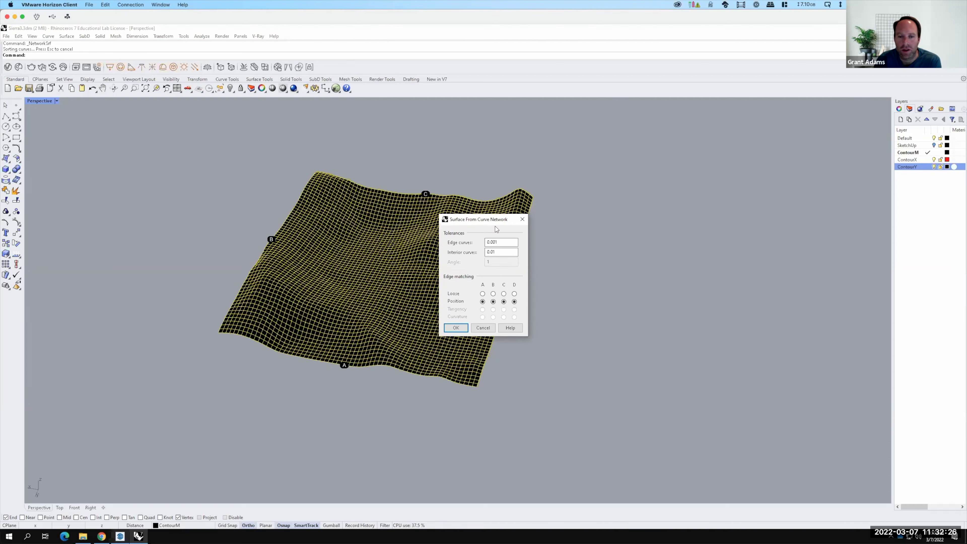
Accept the 0.001 edge and 0.01 interior tolerances to generate the network surface.
click(459, 330)
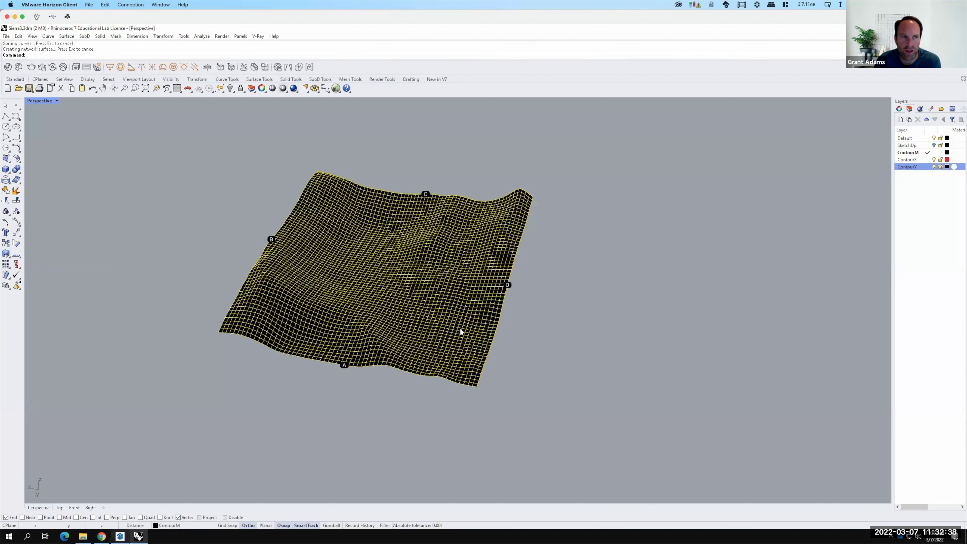
click(544, 331)
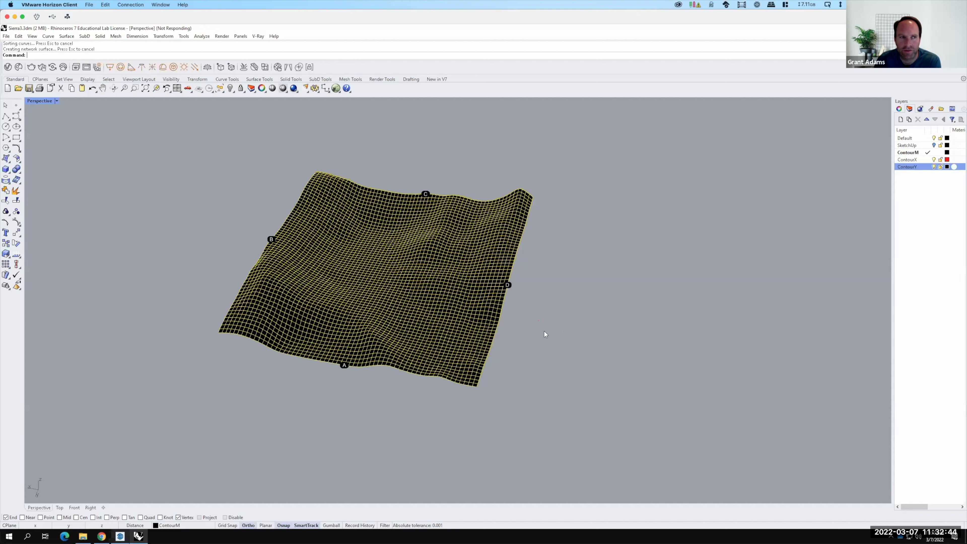
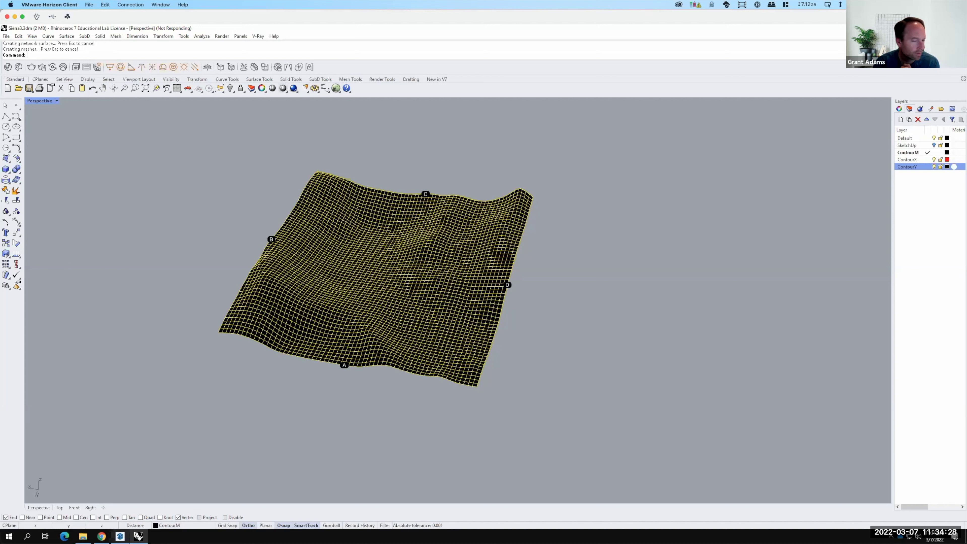
Wait while Rhino hangs on the network surface until it crashes and shows the error report.
key(F15)
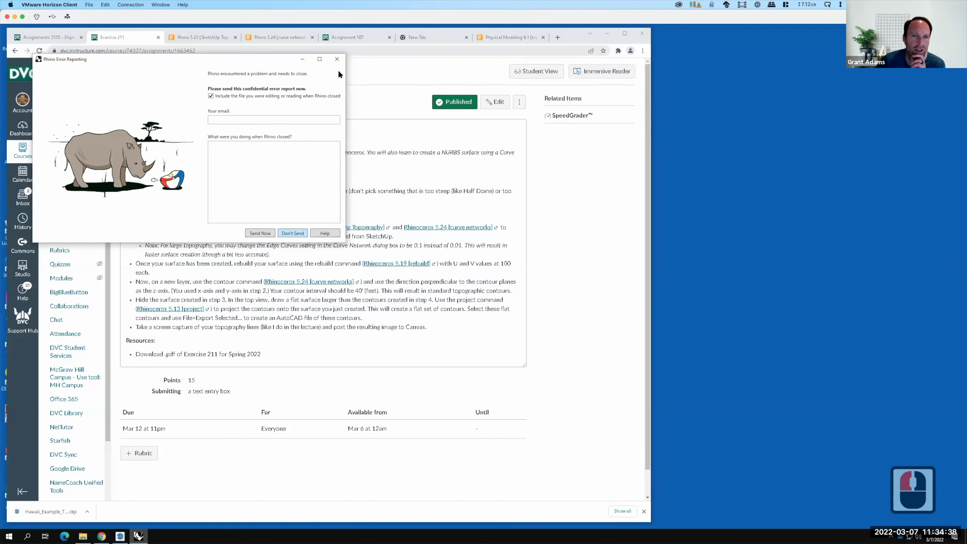
Dismiss the crash report without sending, browse the Start menu apps, and minimize Chrome.
click(336, 60)
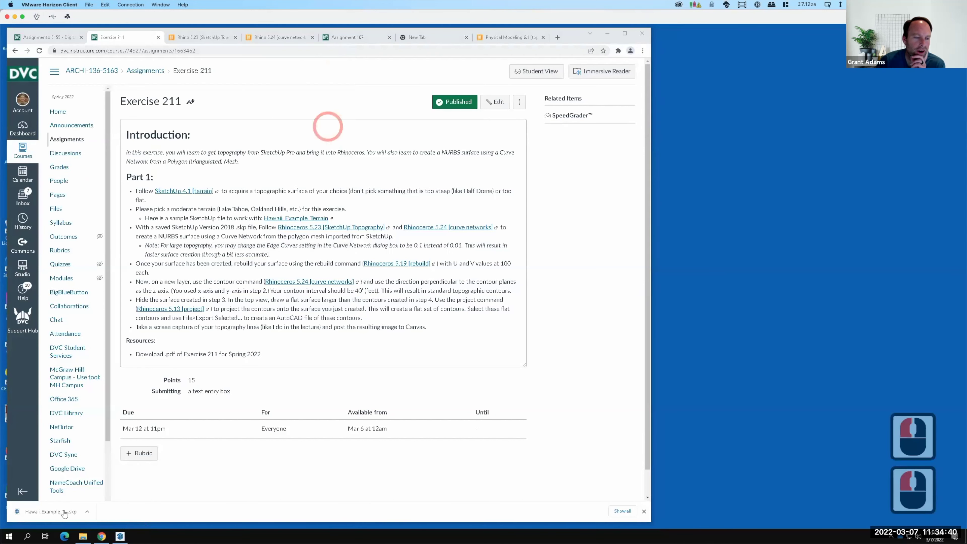
click(9, 536)
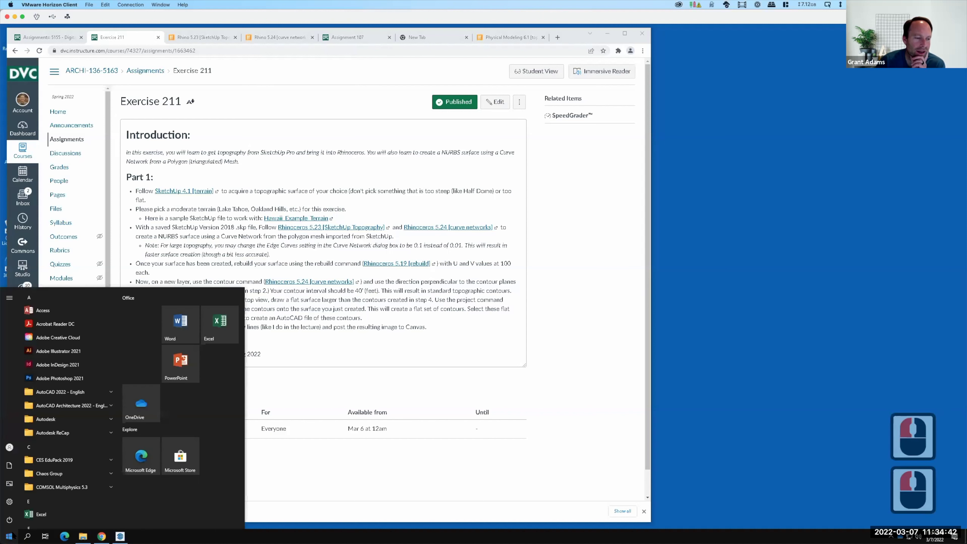
scroll(74, 407, down, 2)
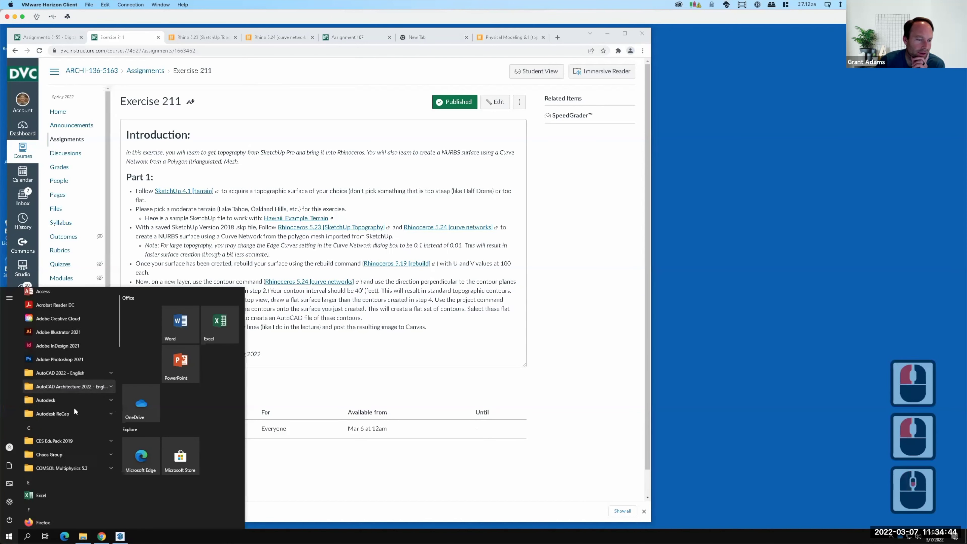
scroll(73, 408, down, 3)
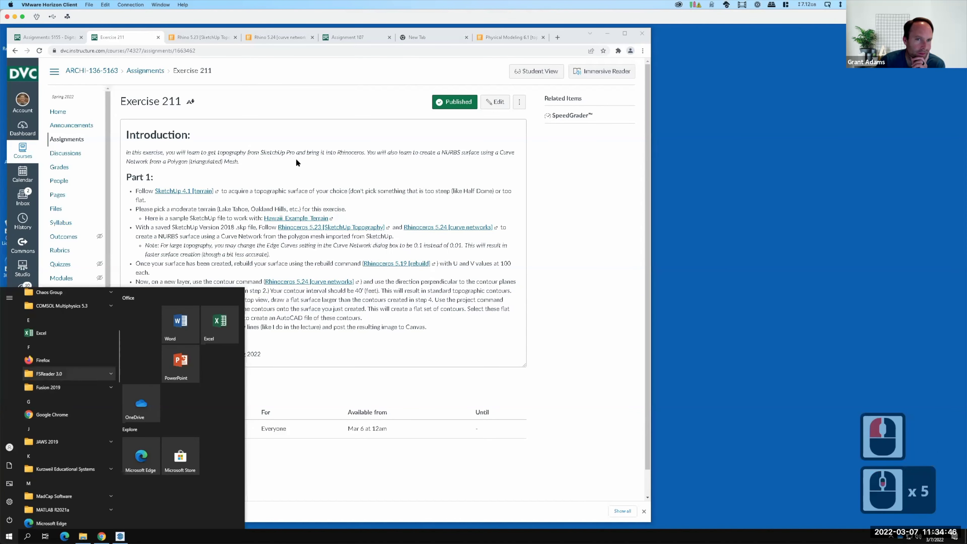
click(609, 34)
Relaunch Rhino 7, reopen Sierra3.3dm, close the V-Ray palettes, maximize, and show the Layers panel.
double_click(47, 339)
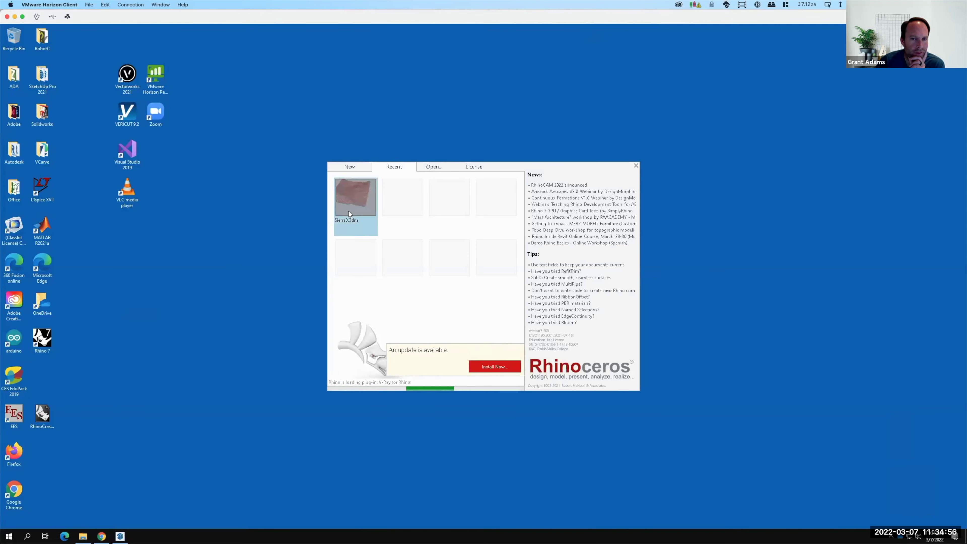
click(349, 211)
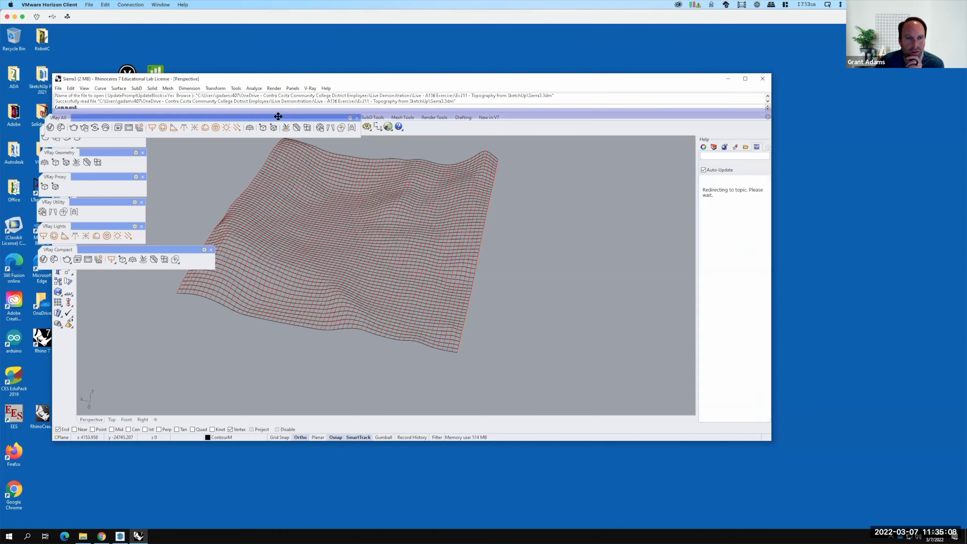
click(141, 130)
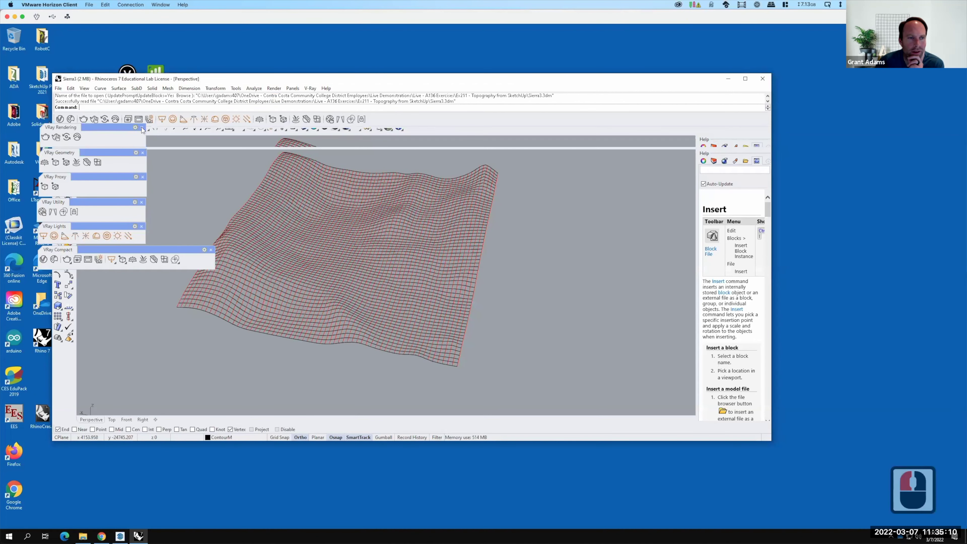
click(141, 127)
click(142, 152)
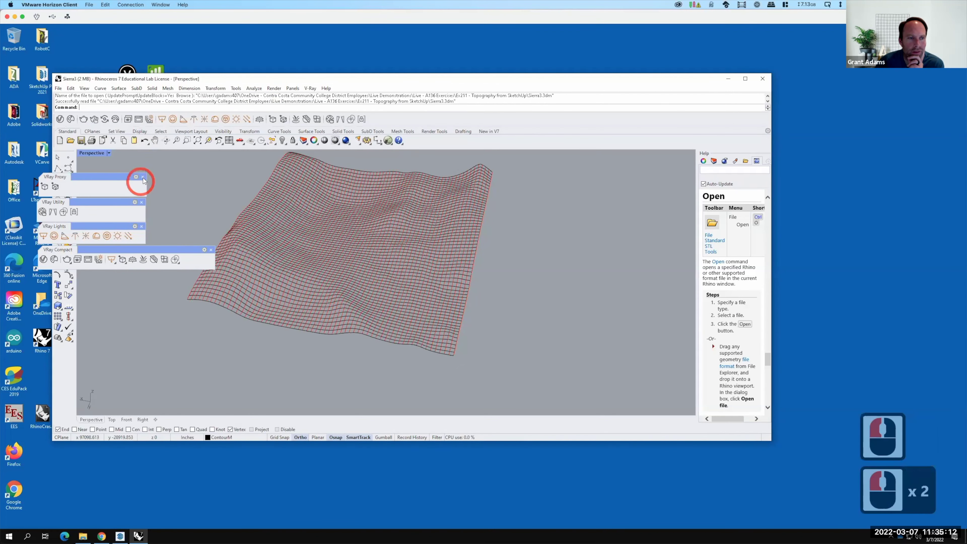
click(143, 179)
click(141, 202)
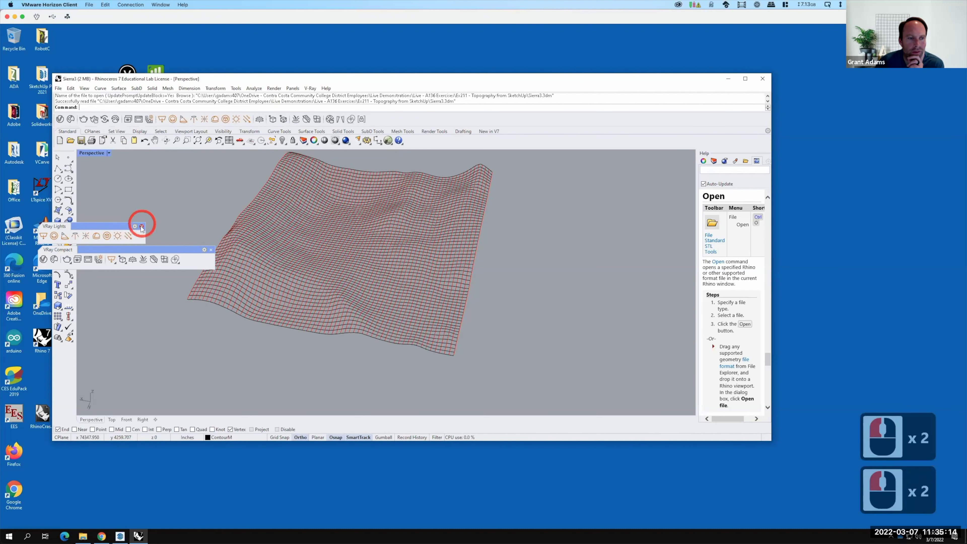
click(142, 228)
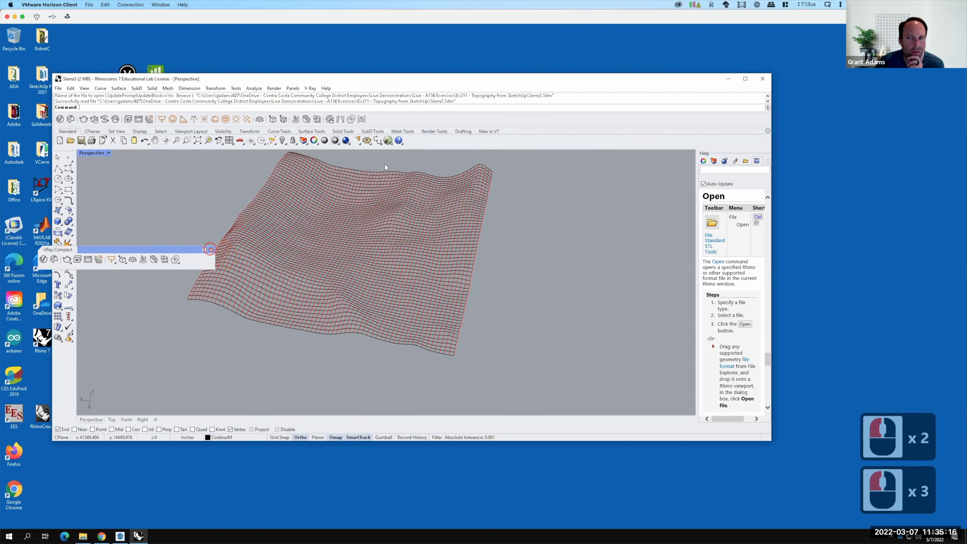
click(211, 250)
click(745, 79)
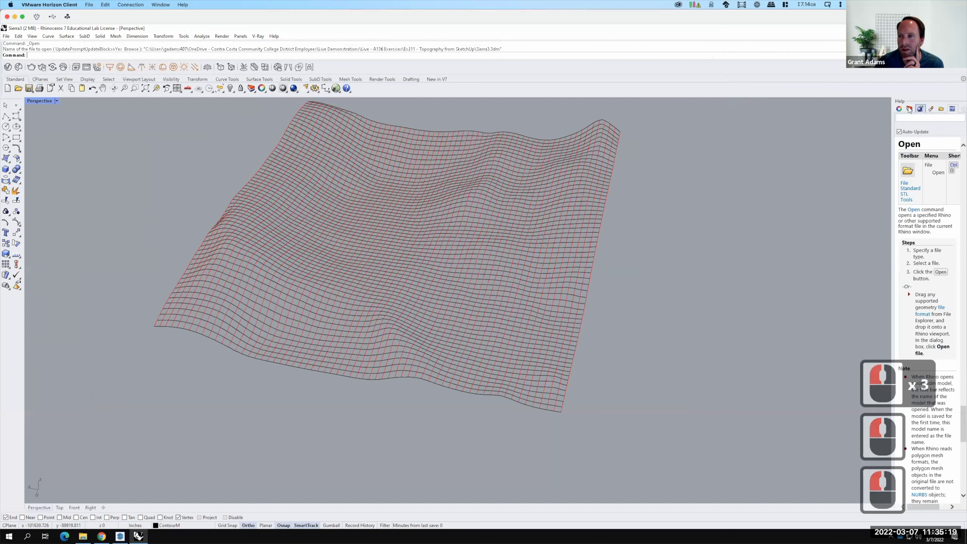
click(910, 108)
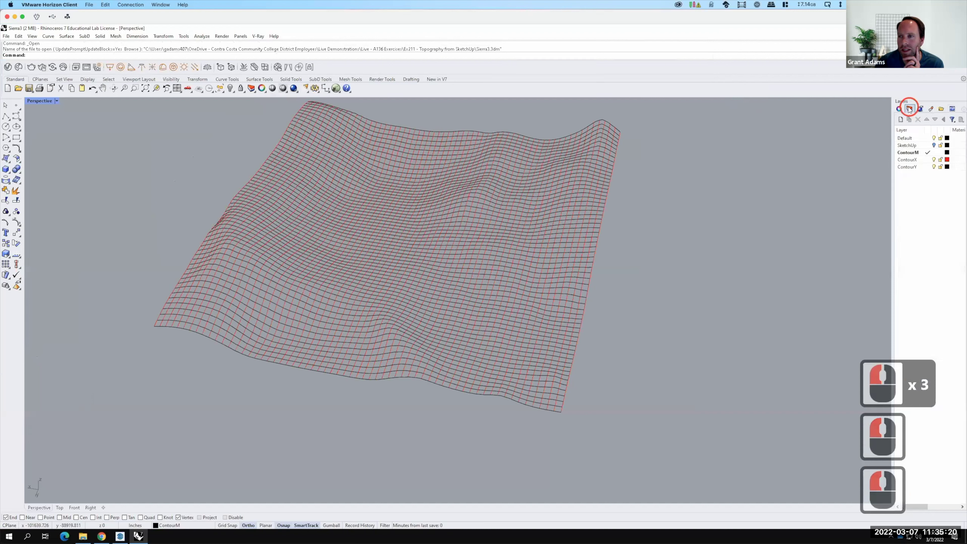
Select every curve on the ContourX layer plus the terrain's top and bottom edge curves.
click(909, 160)
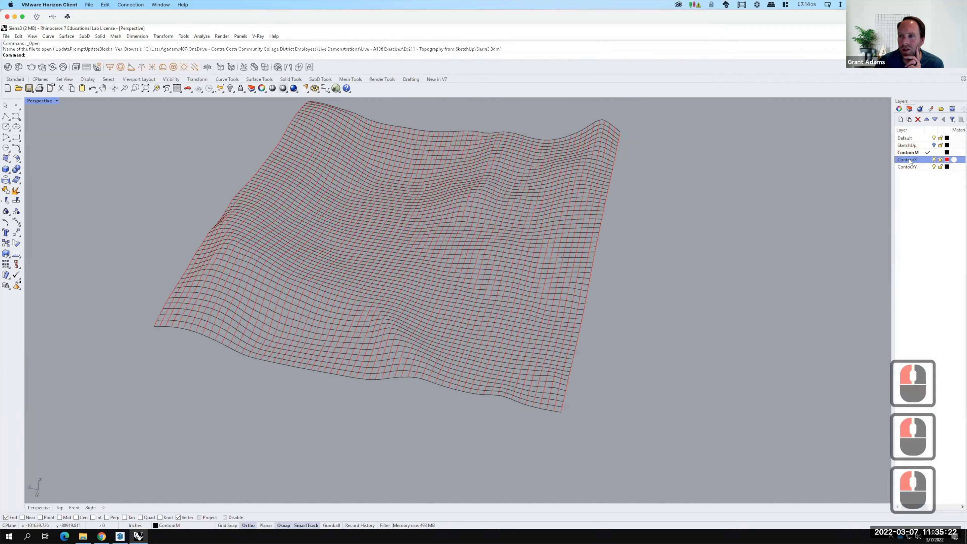
right_click(910, 161)
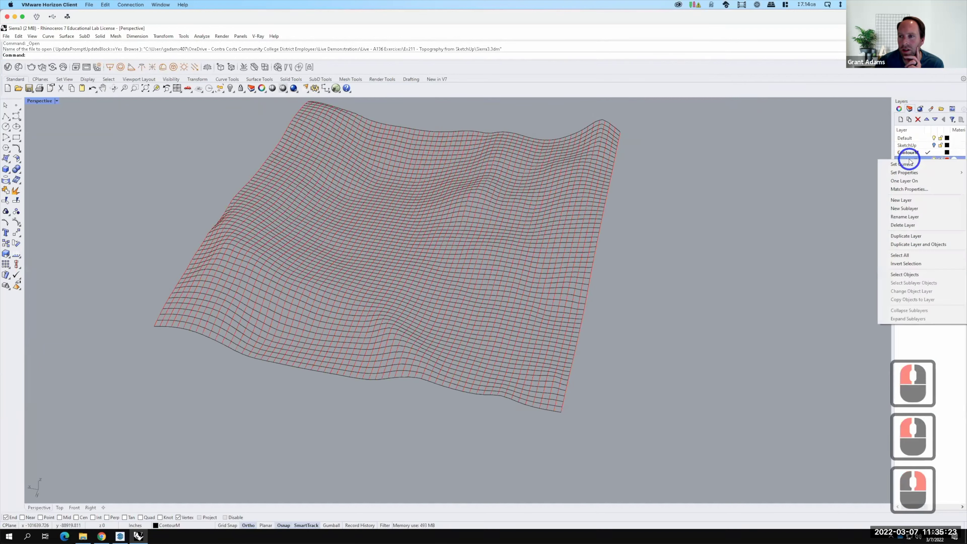
click(906, 275)
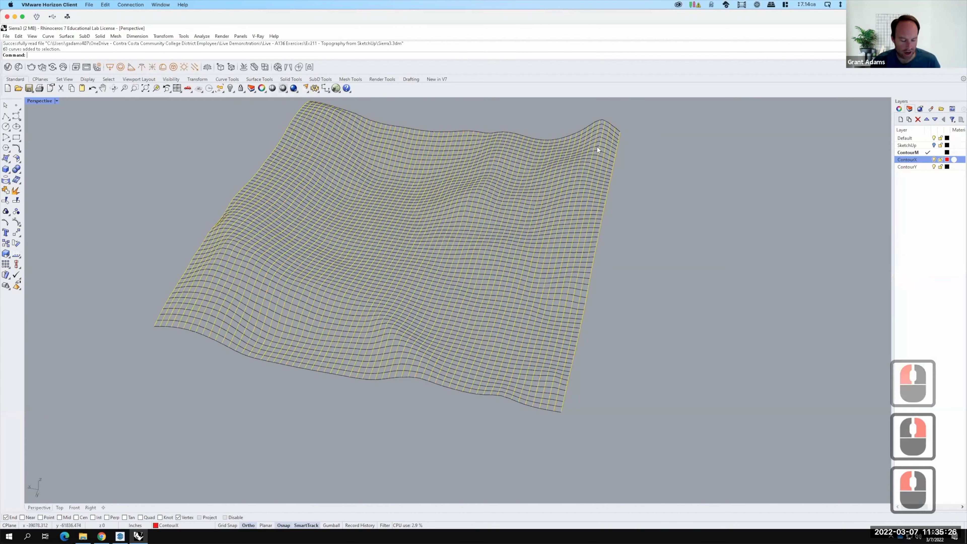
shift+click(596, 121)
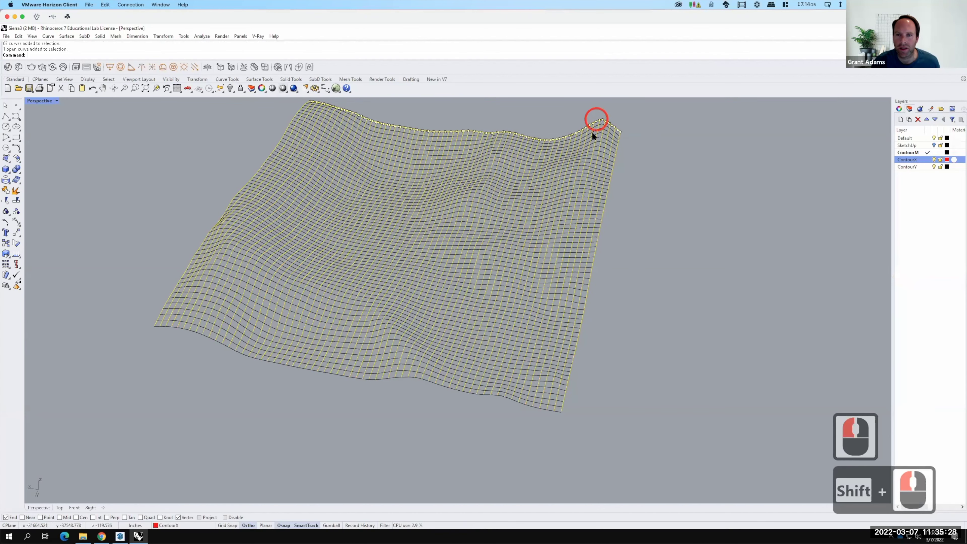
shift+click(514, 398)
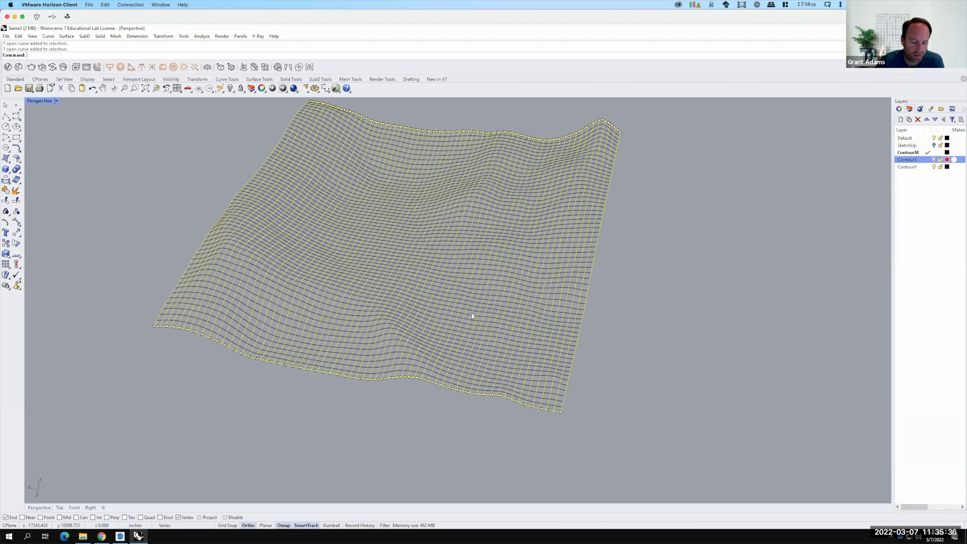
click(12, 36)
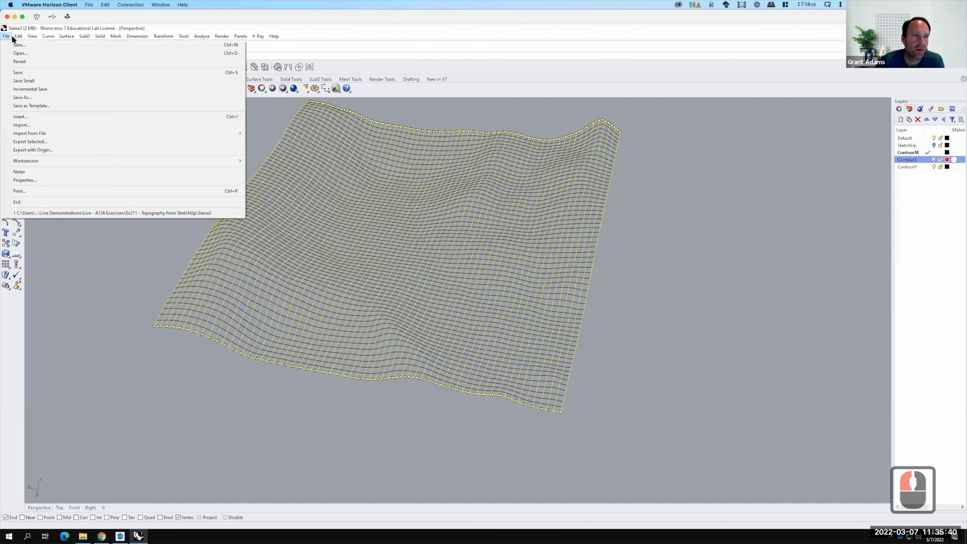
mouse_move(76, 38)
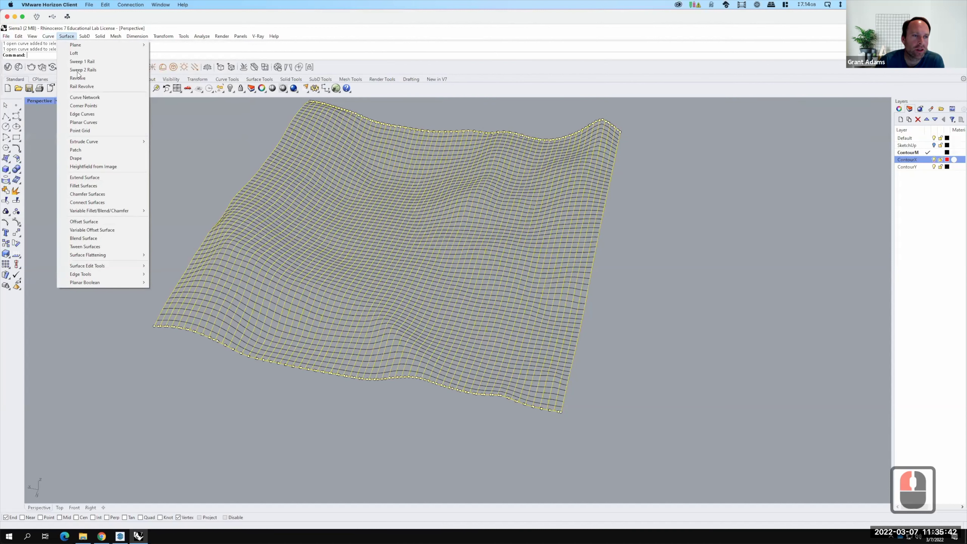
Create a Curve Network surface with edge tolerance 0.001 and interior tolerance 0.01.
click(82, 100)
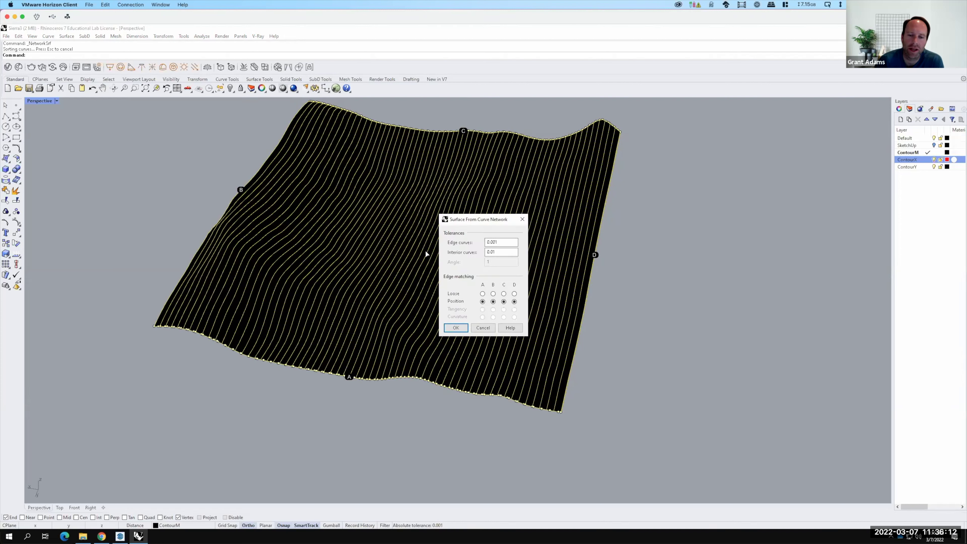
click(464, 329)
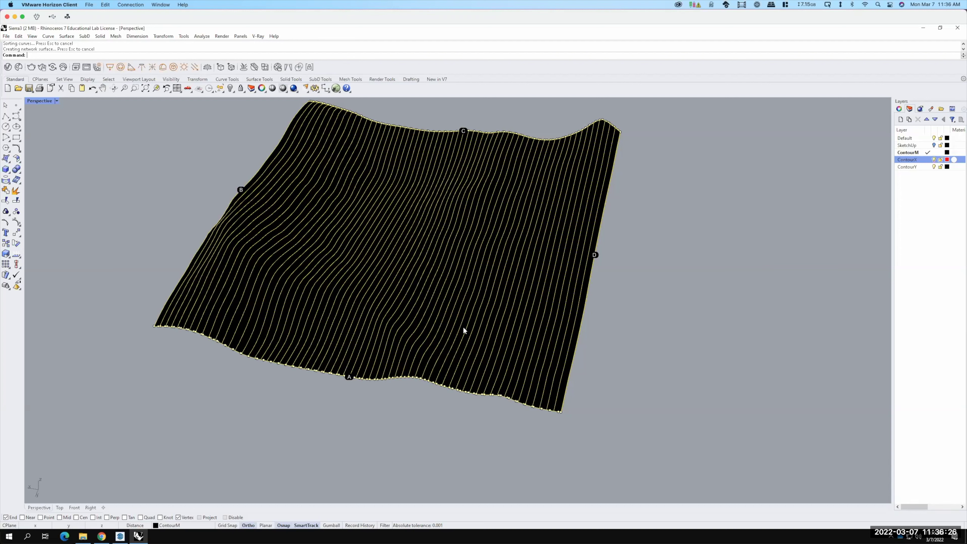
Wait for the network surface to finish, then deselect the curves and select only the new surface.
key(F15)
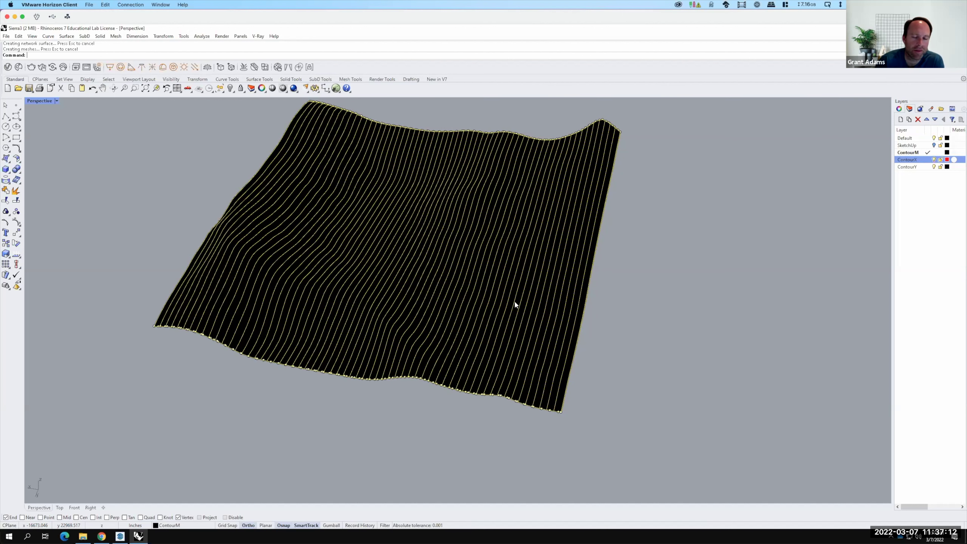
click(625, 296)
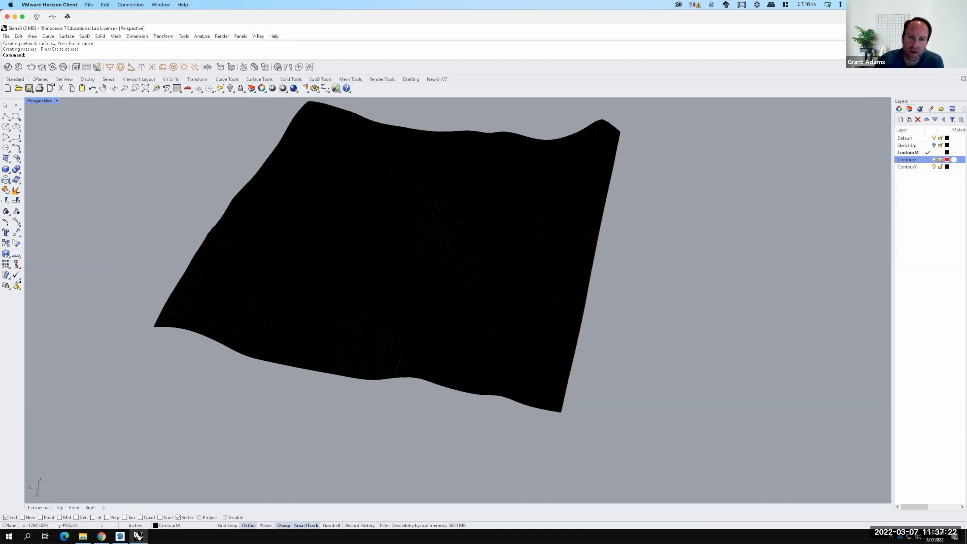
click(491, 272)
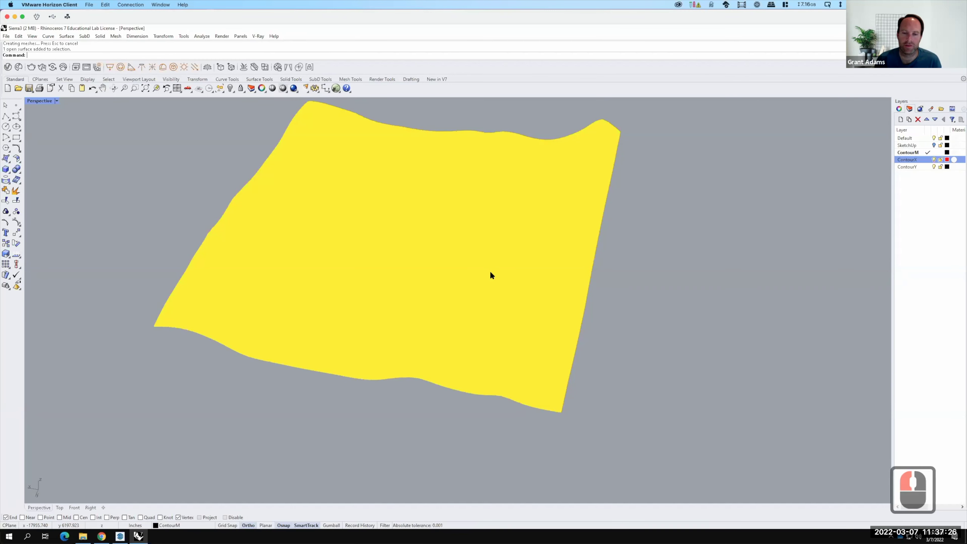
key(F15)
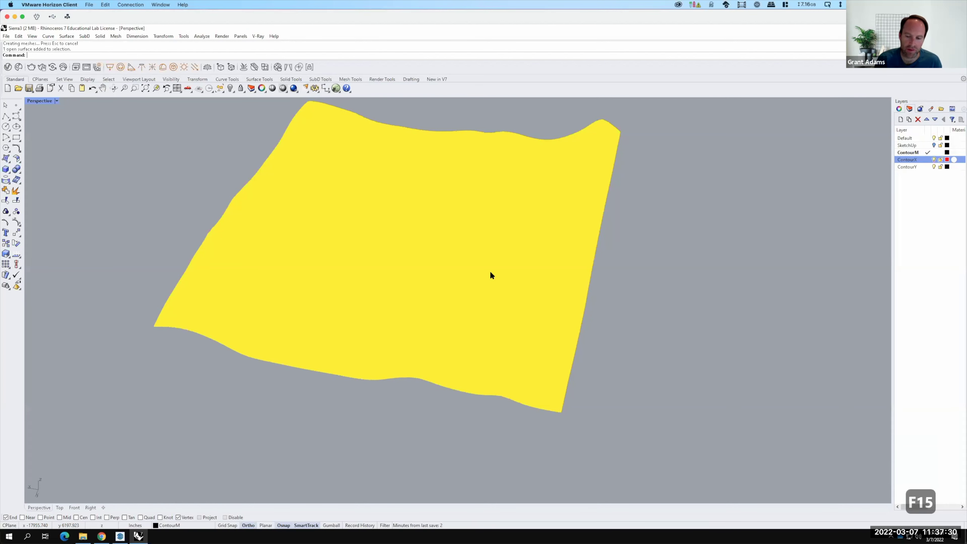
Rebuild the terrain surface with the rebu command using 300 U and 300 V points.
text(rebu)
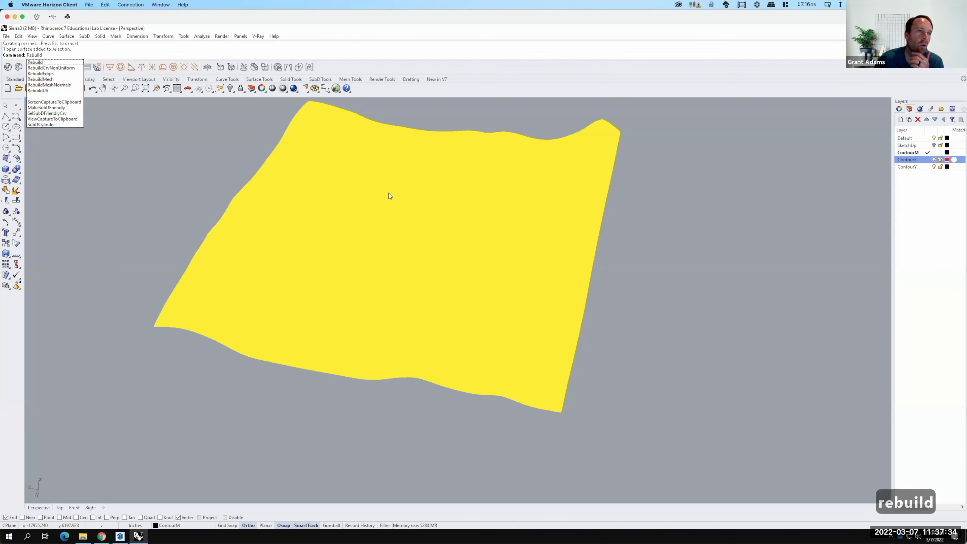
key(Return)
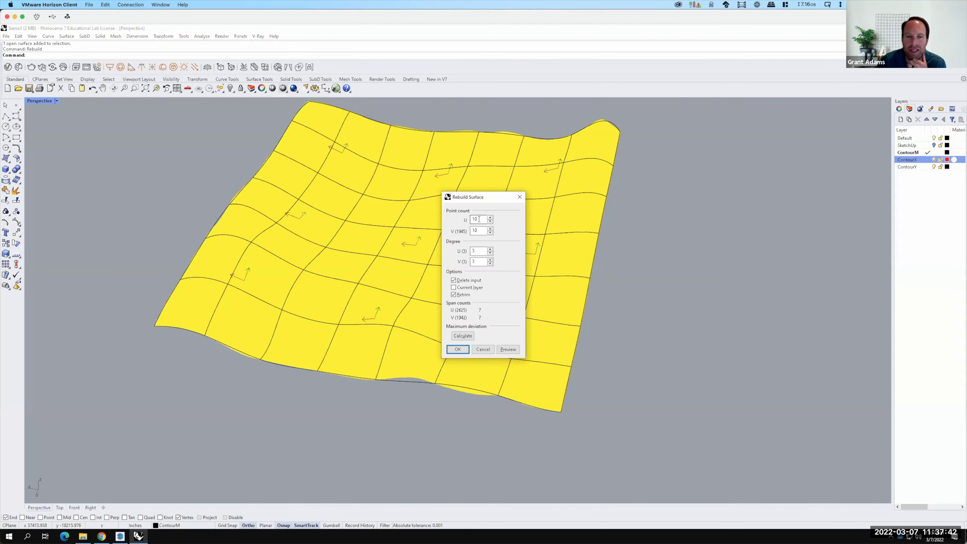
drag(479, 219, 461, 220)
text(300)
key(Tab)
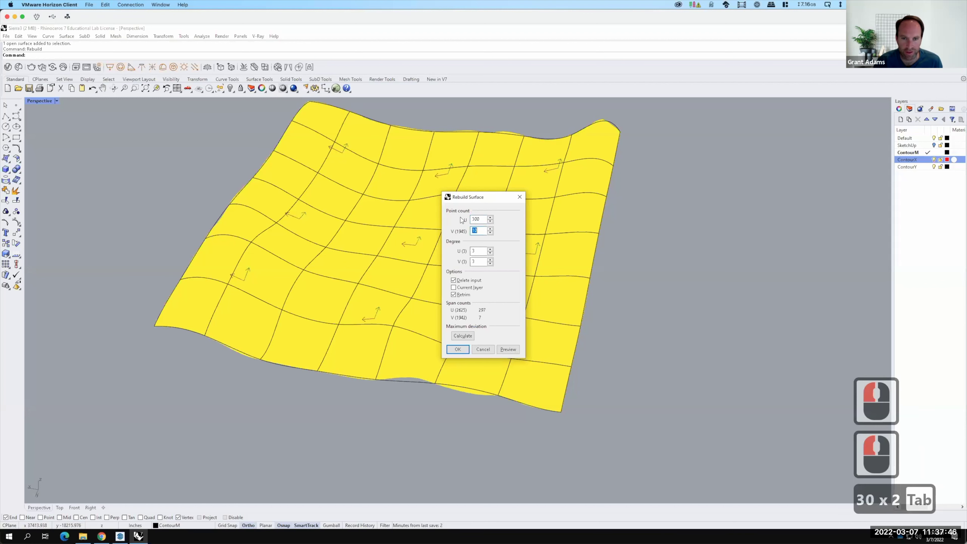
text(300)
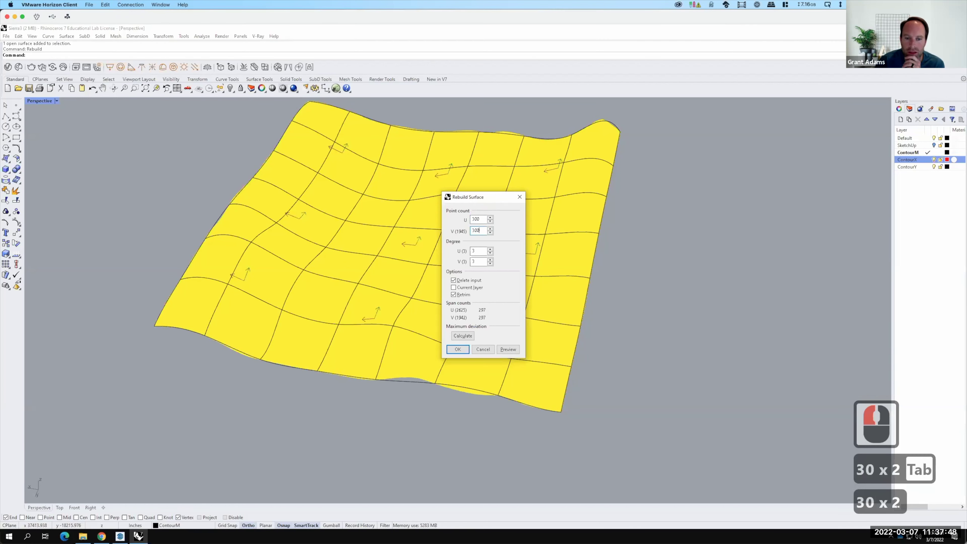
click(458, 349)
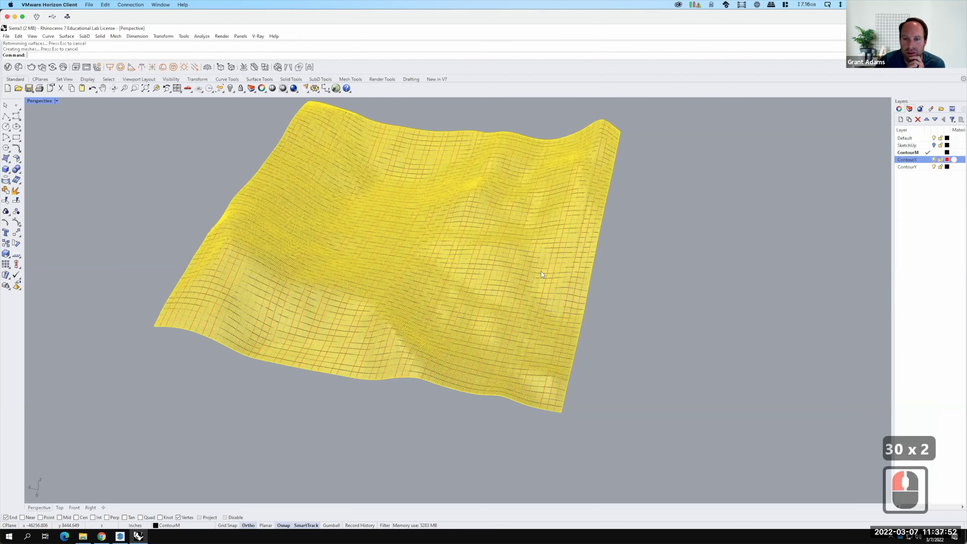
Deselect the rebuilt terrain, then zoom and orbit to inspect its dense isocurve grid.
click(633, 305)
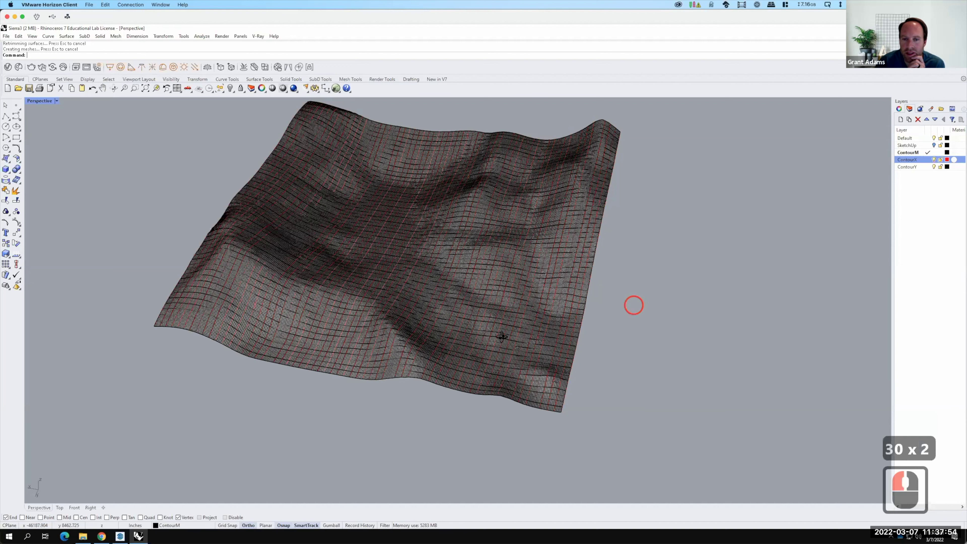
scroll(514, 305, up, 5)
scroll(483, 306, up, 1)
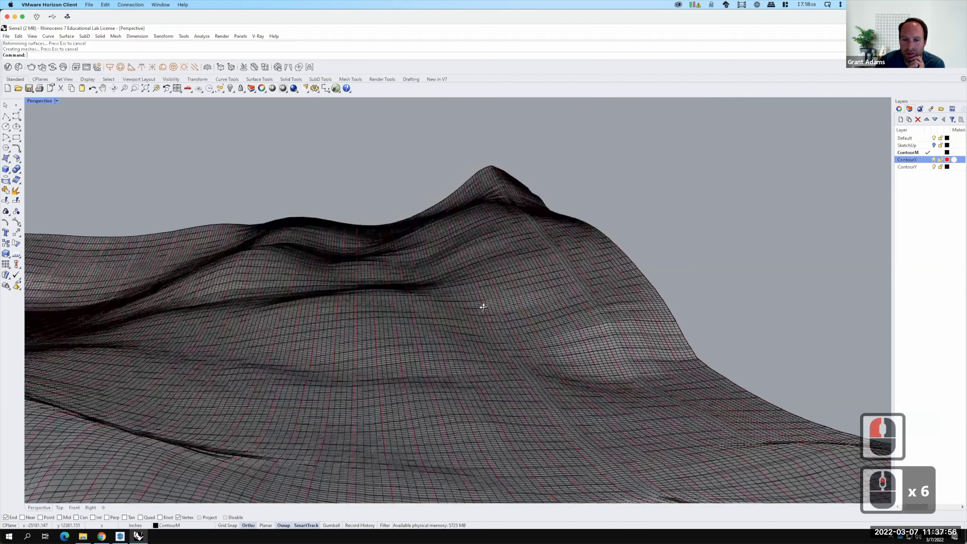
right_drag(482, 307, 491, 312)
scroll(495, 314, down, 4)
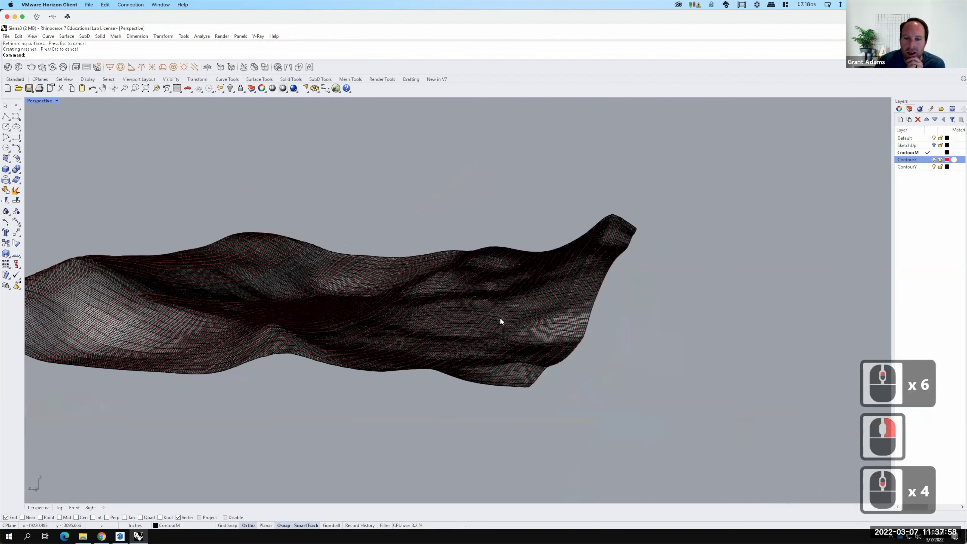
scroll(641, 337, up, 4)
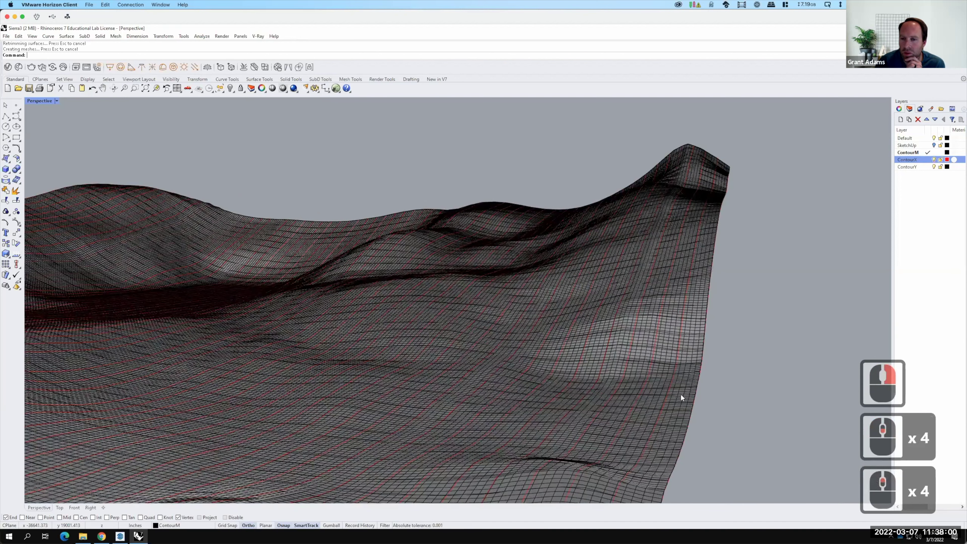
scroll(940, 152, down, 3)
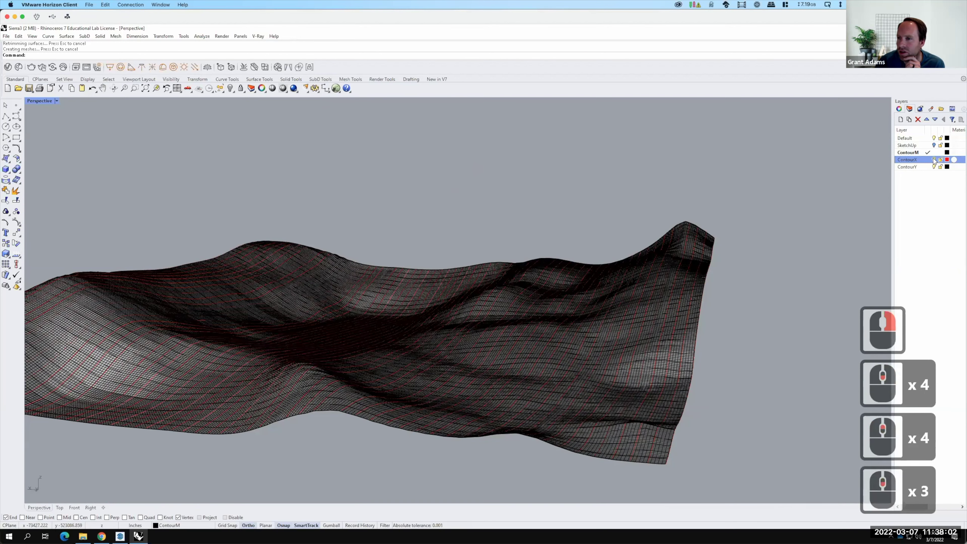
Turn off the ContourX layer and rename the ContourM layer to 'Terrain'.
click(934, 168)
click(910, 155)
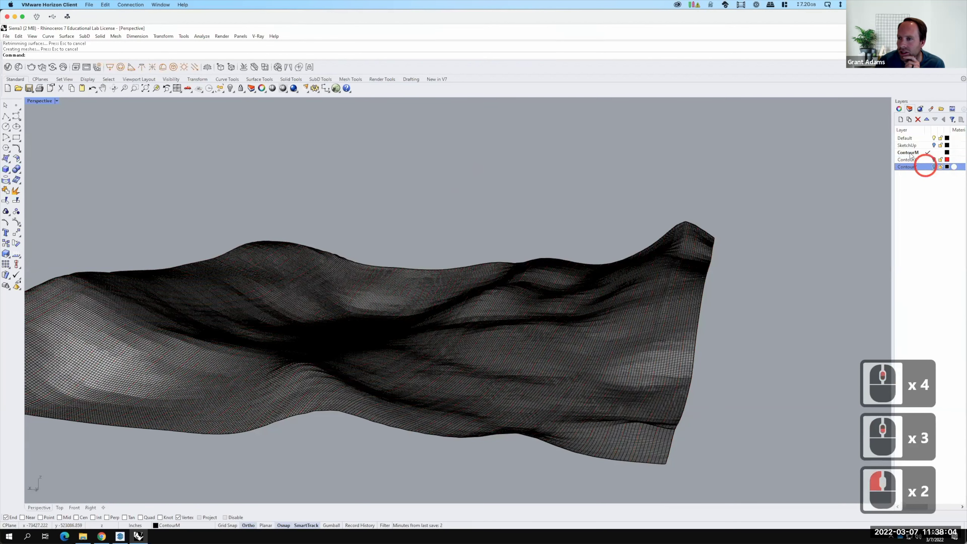
click(910, 155)
double_click(910, 155)
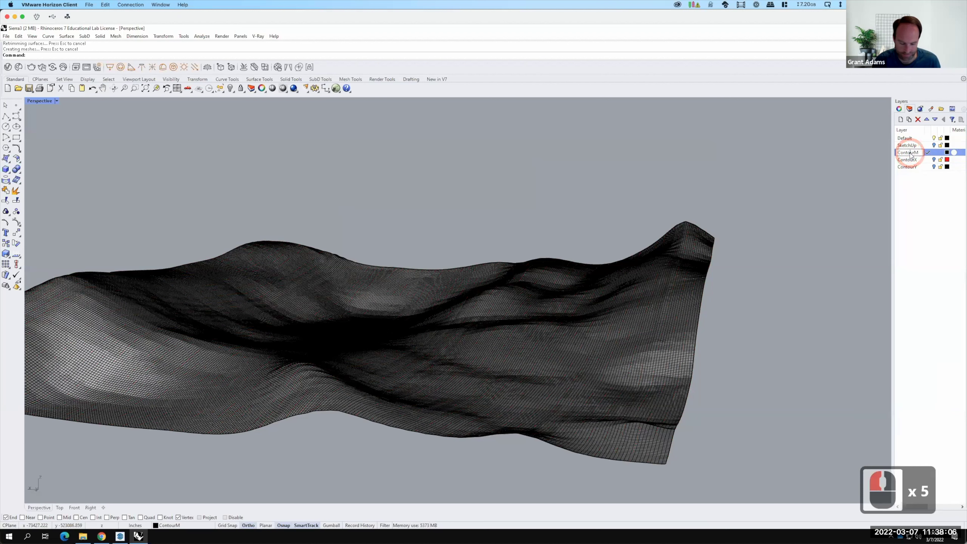
key(ctrl+a)
text(Terrain)
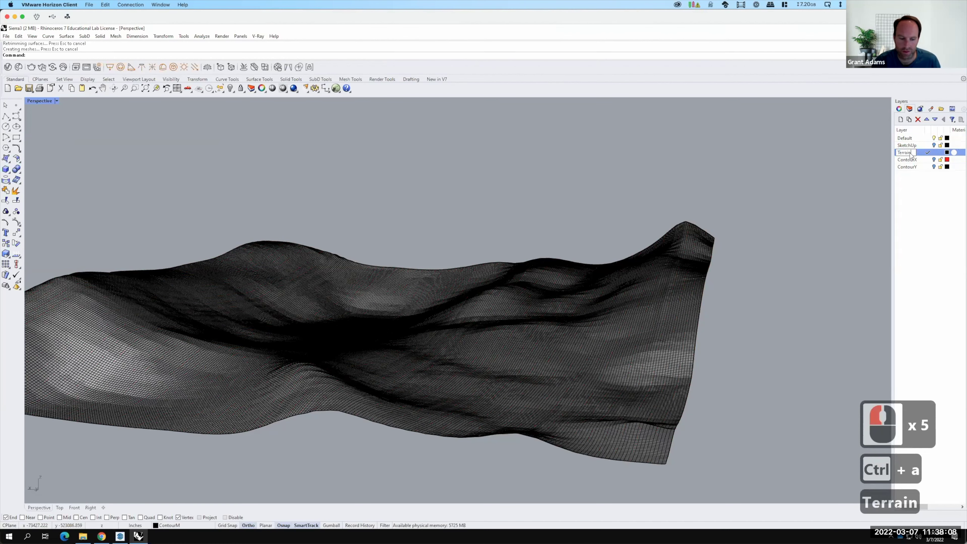
key(Return)
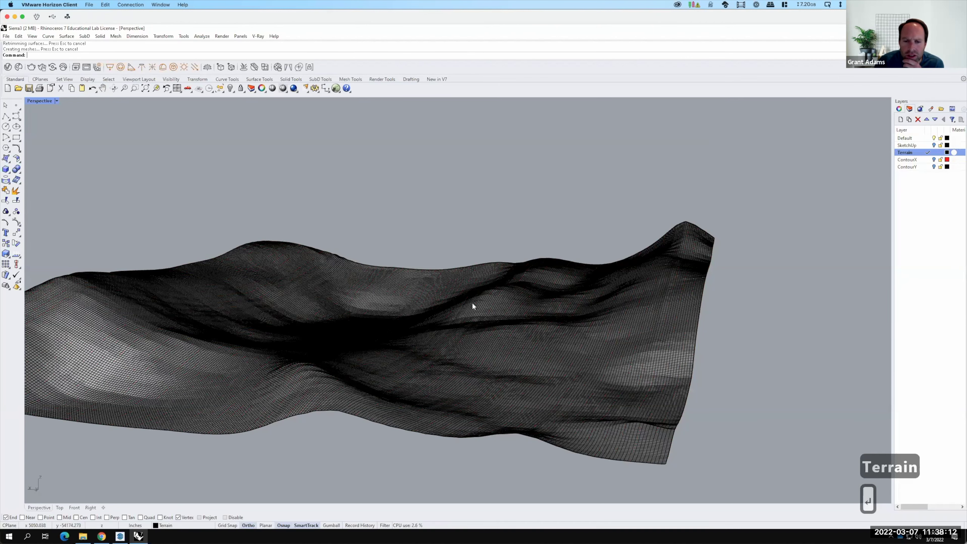
Zoom and orbit the Perspective view to look at the terrain surface from a new angle.
scroll(476, 319, up, 2)
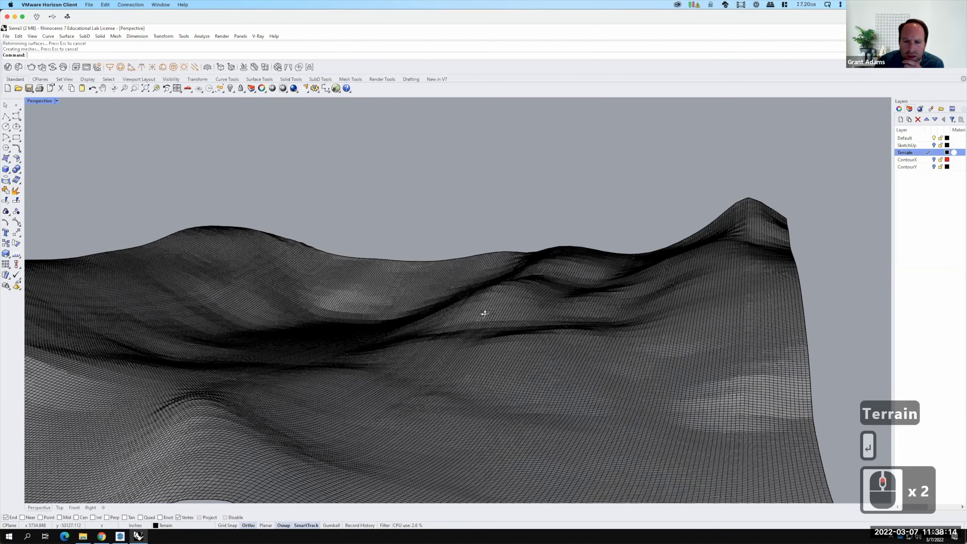
scroll(485, 313, up, 5)
right_drag(484, 320, 509, 322)
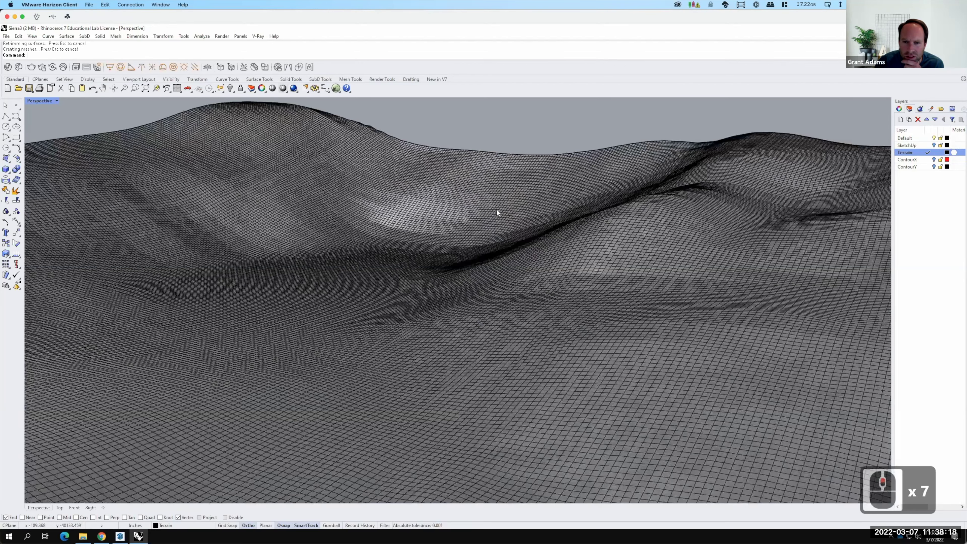
right_drag(448, 212, 355, 234)
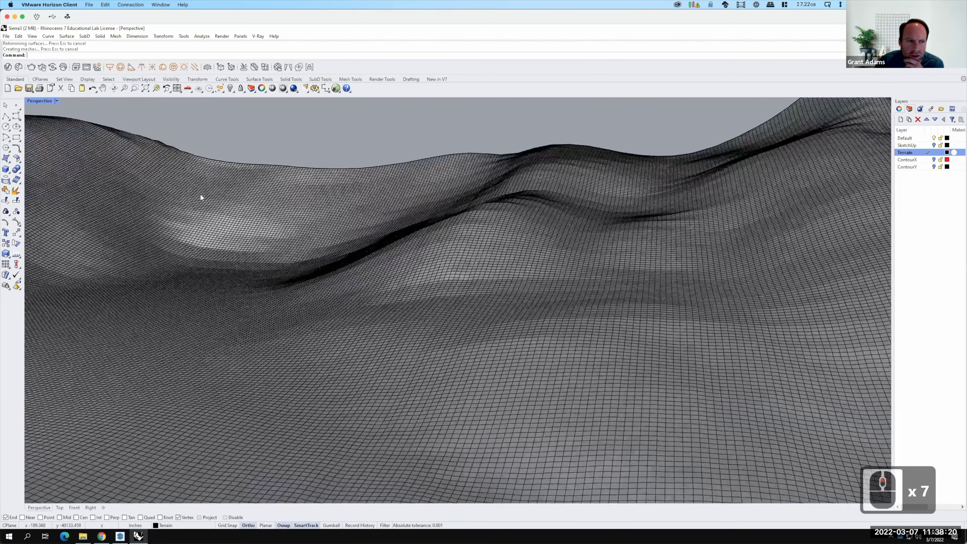
right_drag(201, 195, 155, 174)
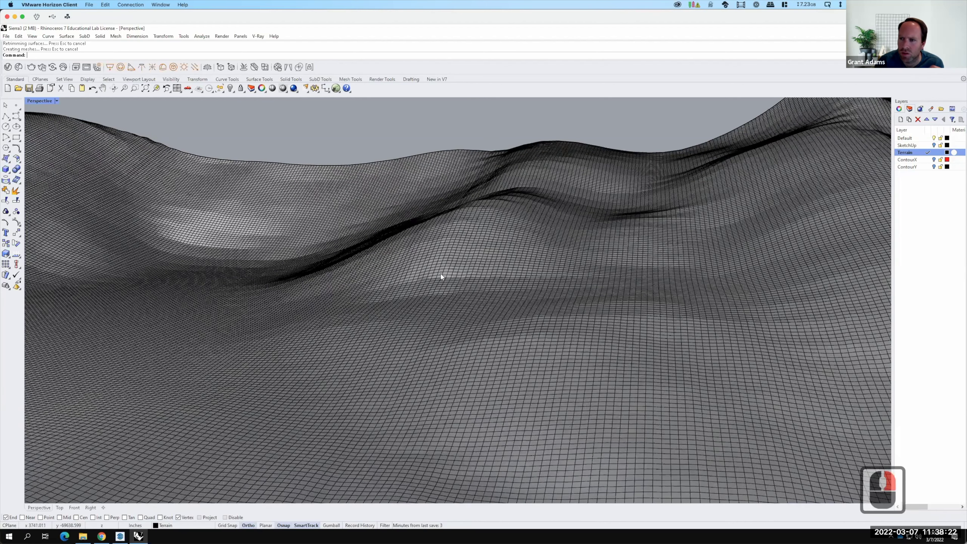
scroll(514, 264, down, 2)
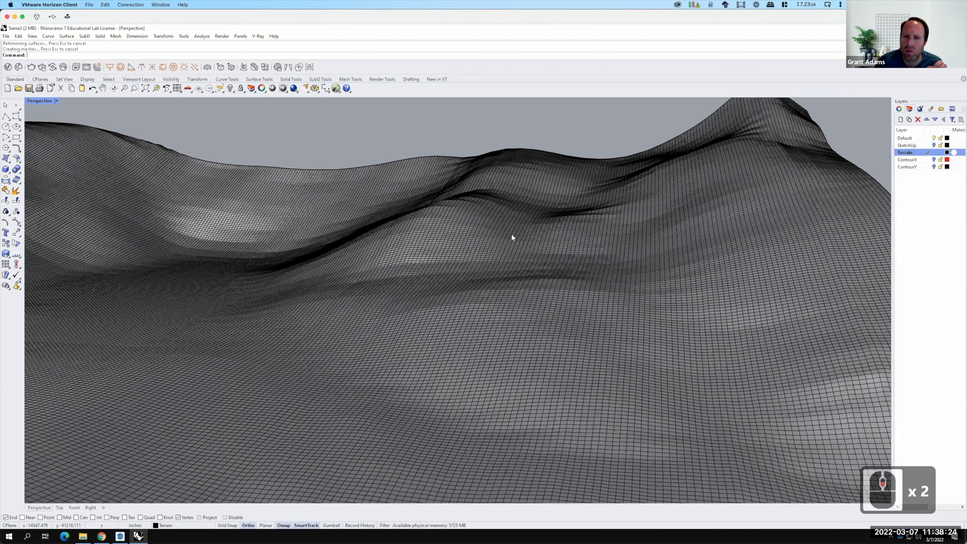
key(F15)
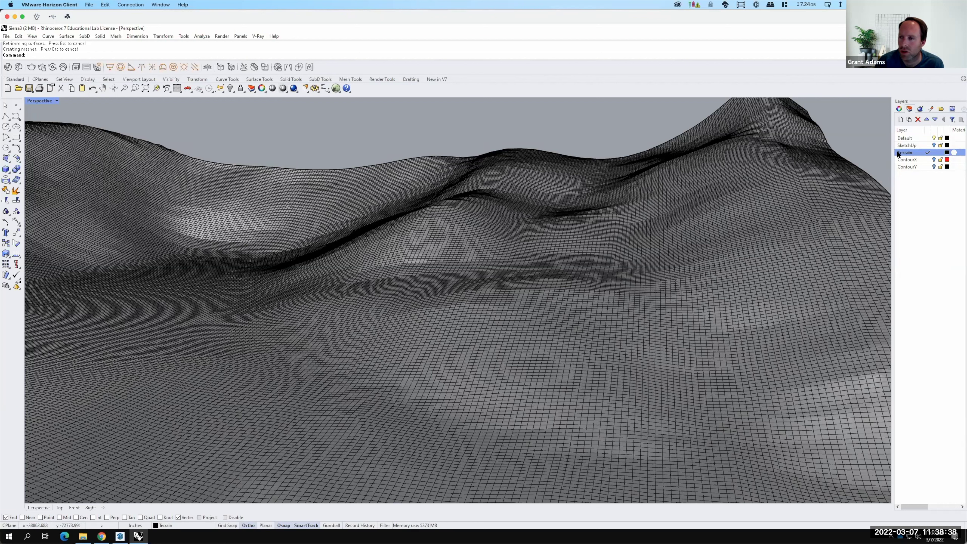
Duplicate the Terrain layer, keeping the default name 'Terrain - Copy'.
right_click(908, 154)
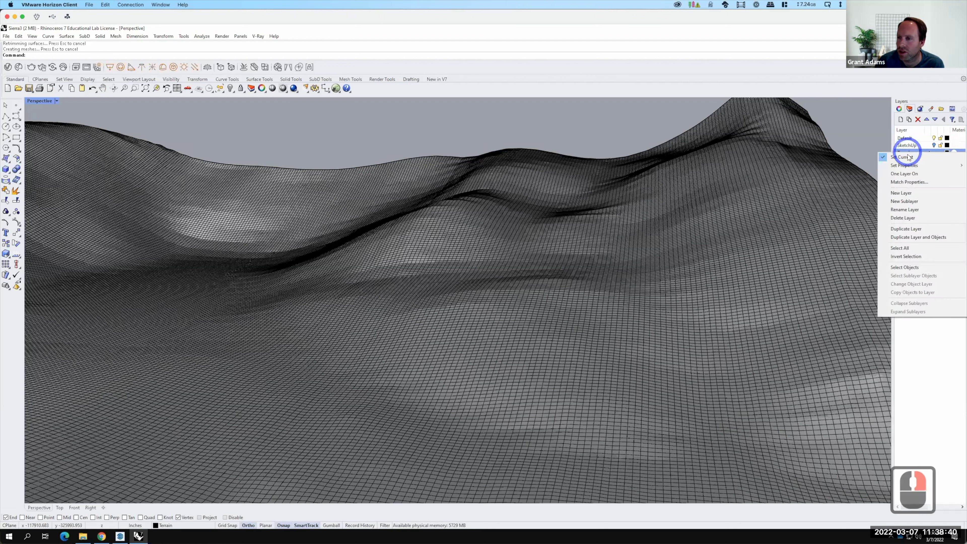
click(906, 228)
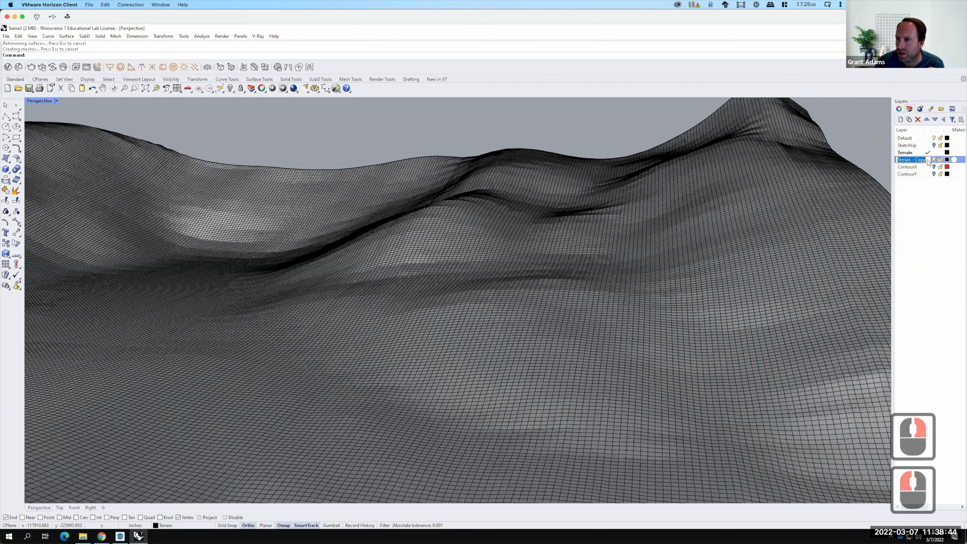
click(929, 161)
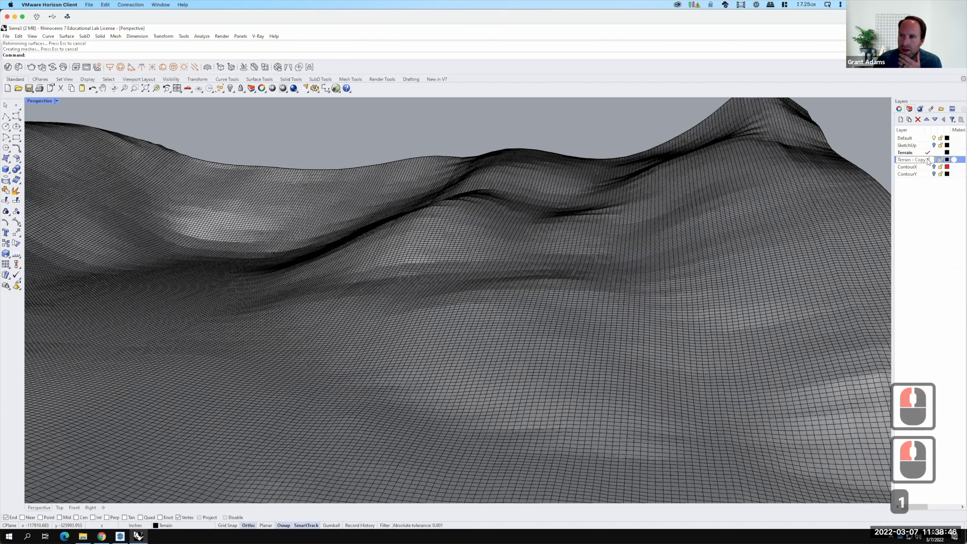
key(Return)
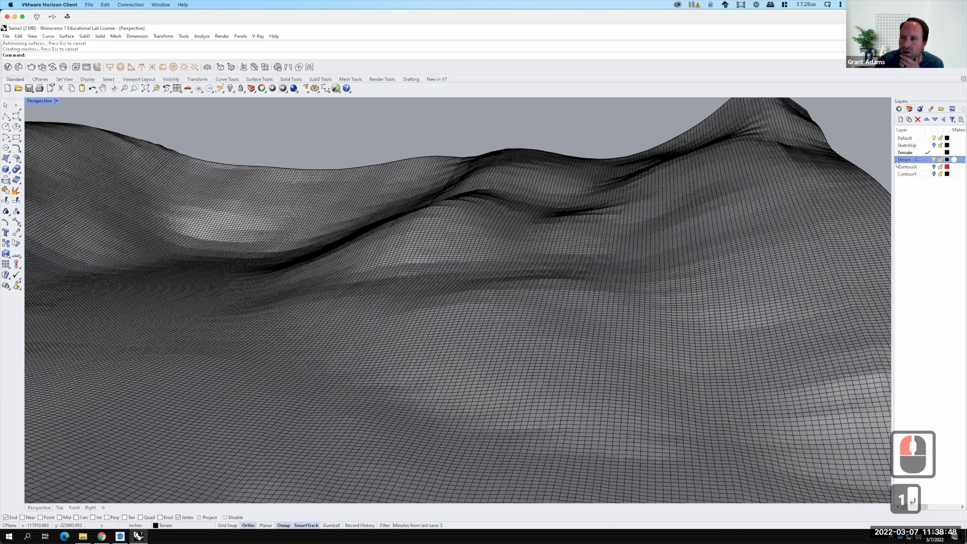
Colour the copied layer DarkGreen, make it current, and hide the original Terrain layer.
click(947, 160)
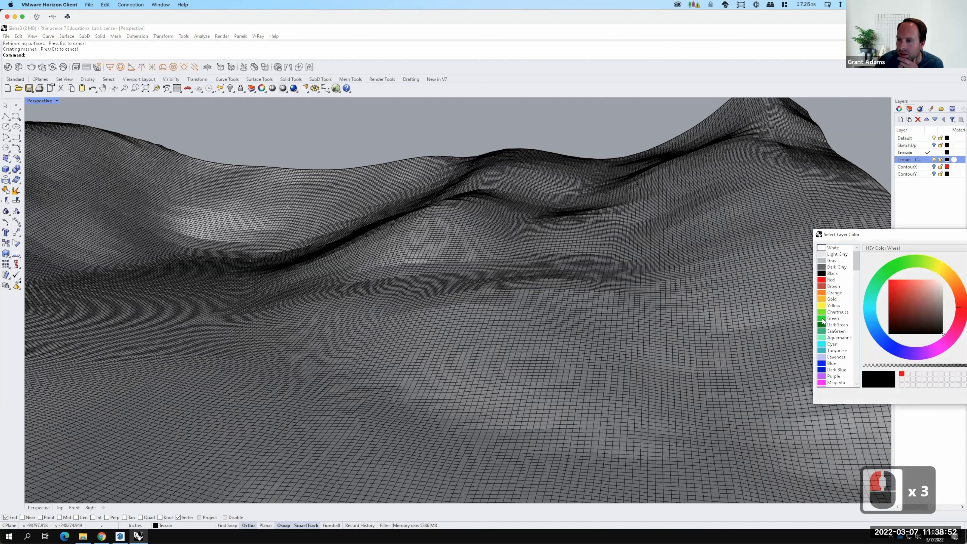
click(824, 319)
click(823, 325)
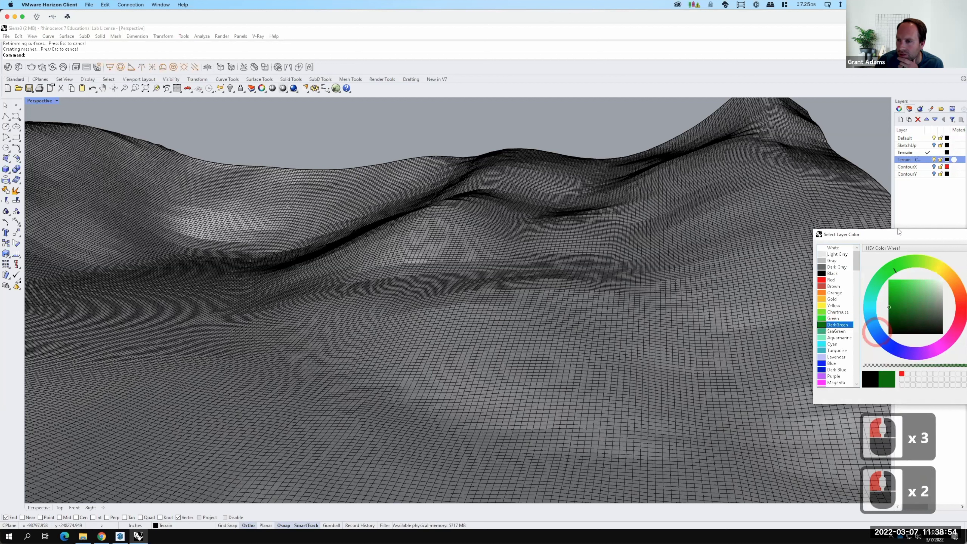
drag(899, 233, 715, 213)
click(810, 376)
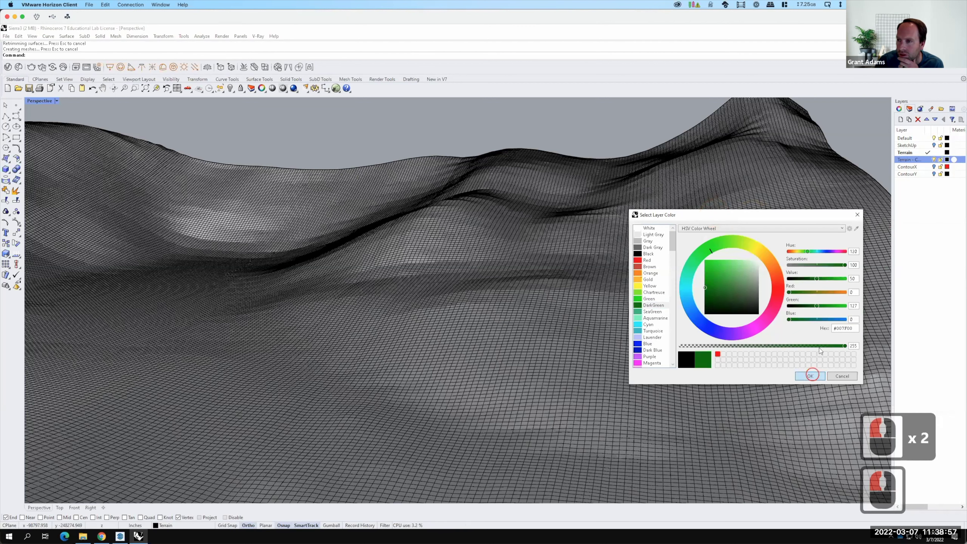
click(927, 159)
click(934, 152)
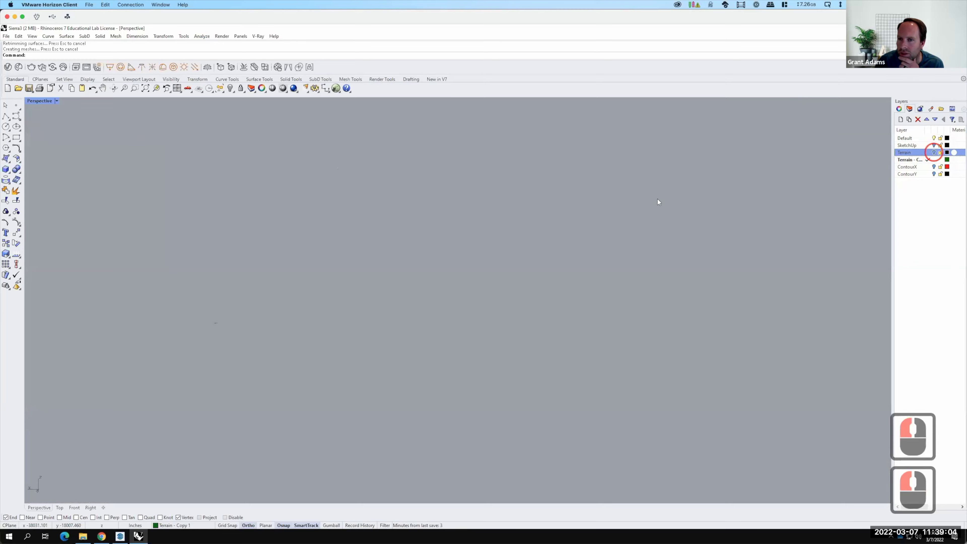
Show the Terrain layer, select the terrain mesh and copy it in place.
click(933, 152)
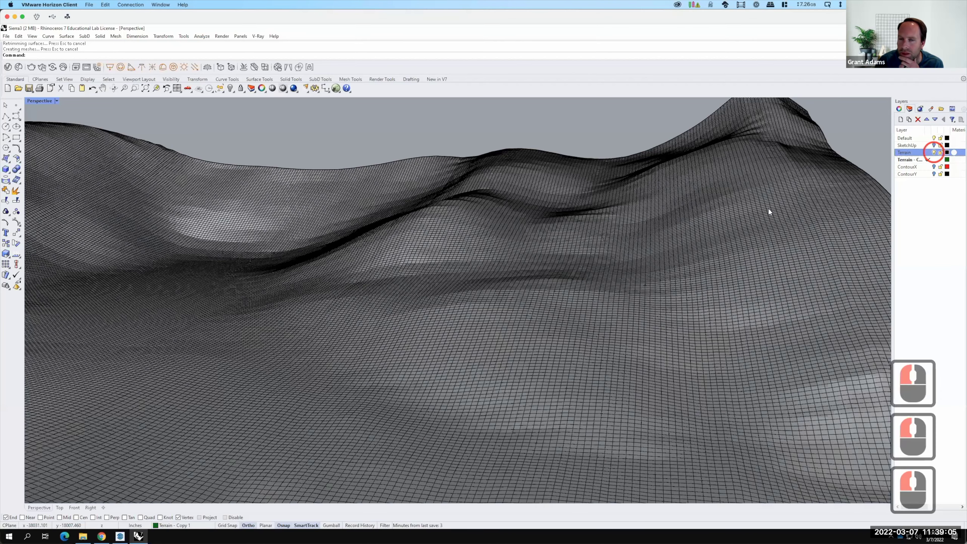
key(ctrl+a)
click(18, 36)
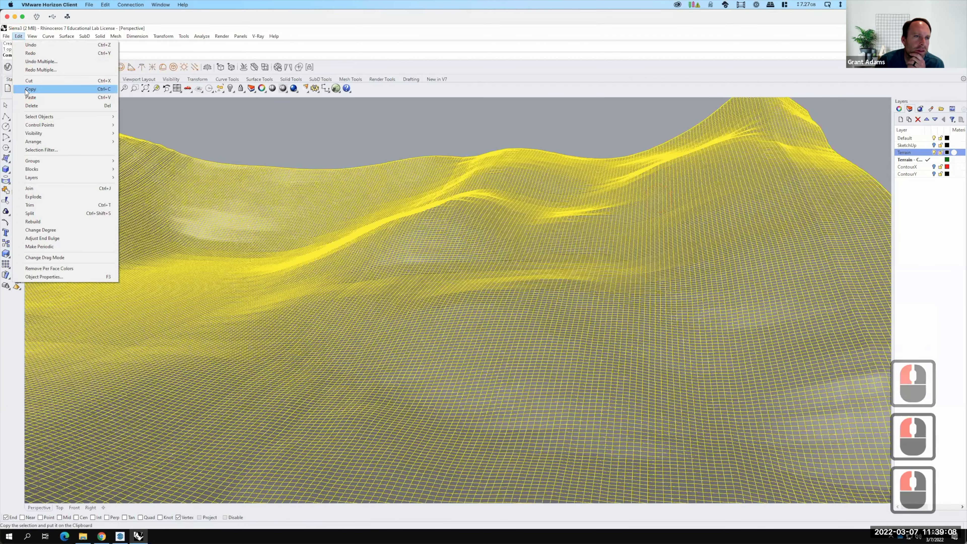
mouse_move(163, 36)
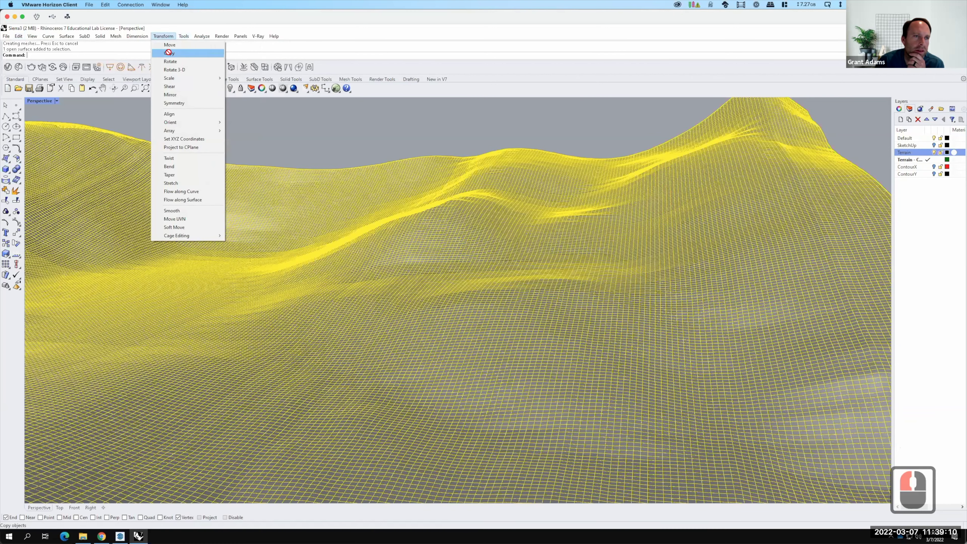
click(168, 53)
click(78, 55)
click(257, 174)
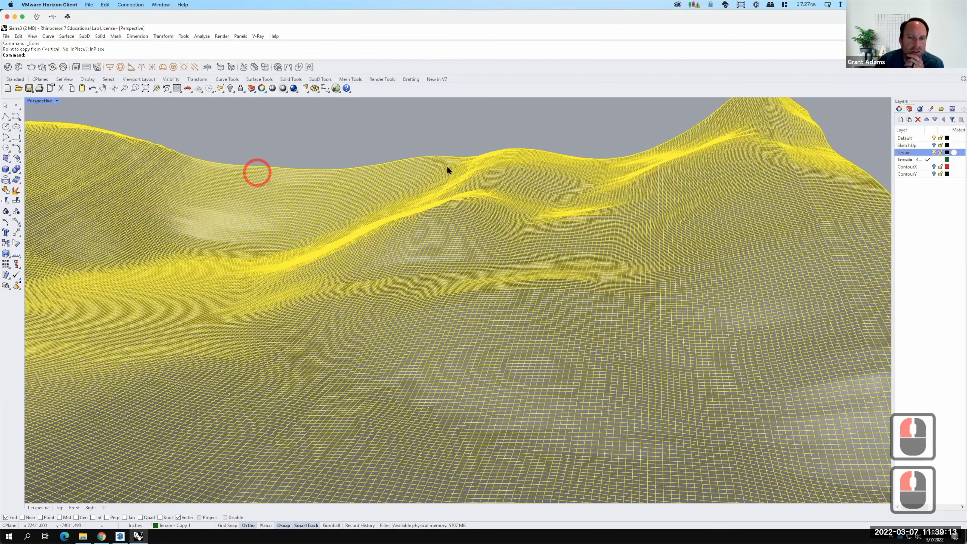
Move the copied terrain onto the 'Terrain - Copy 1' layer.
right_click(909, 160)
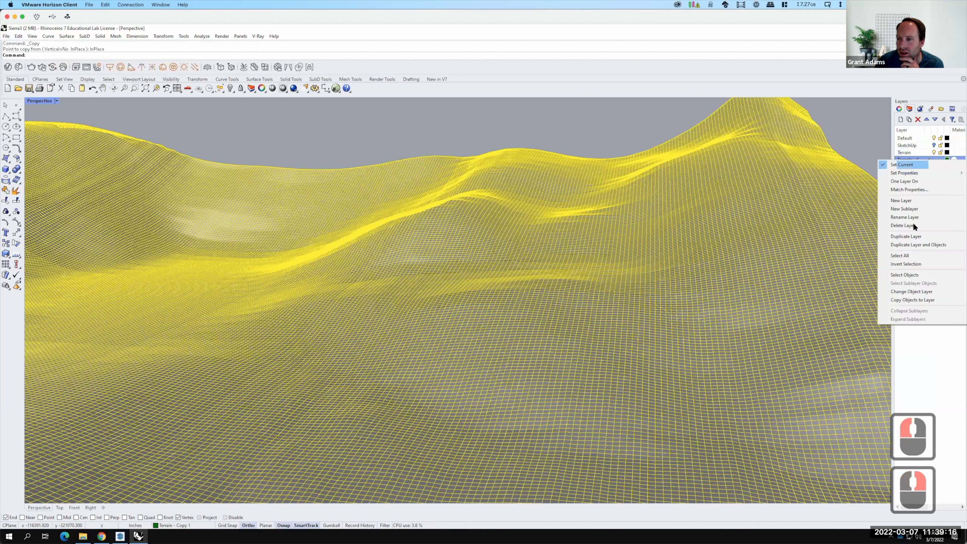
click(912, 292)
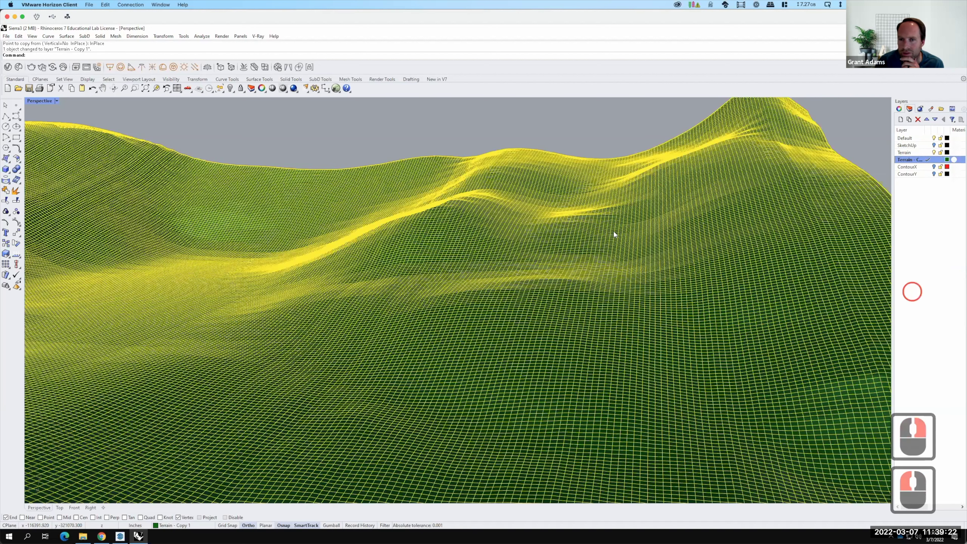
click(571, 246)
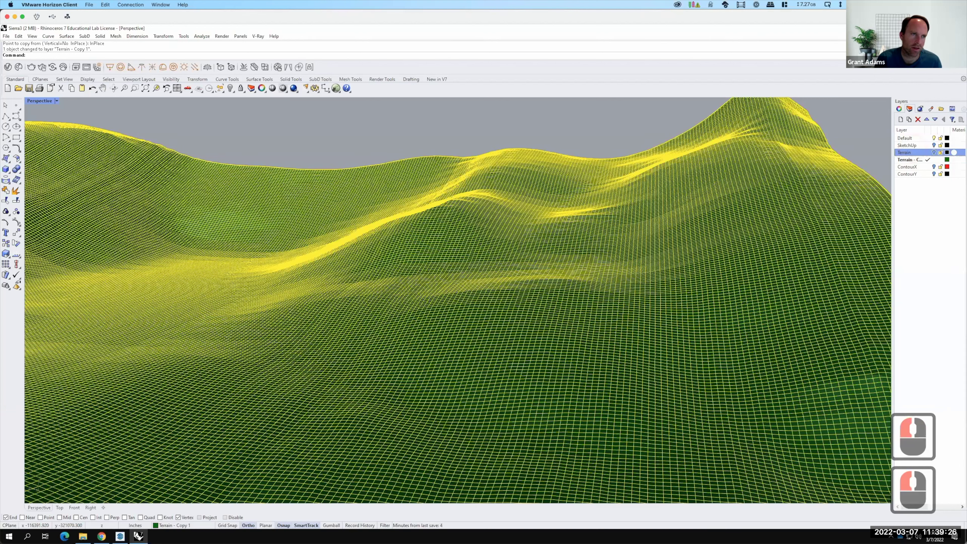
Rebuild the selected terrain surface with 100 points in both U and V.
click(570, 249)
text(rebuild)
key(Return)
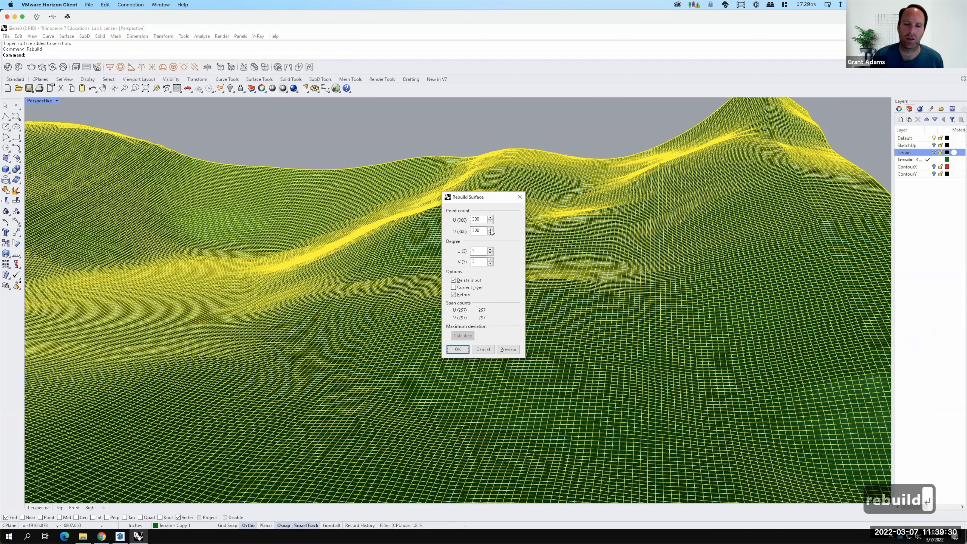
double_click(477, 219)
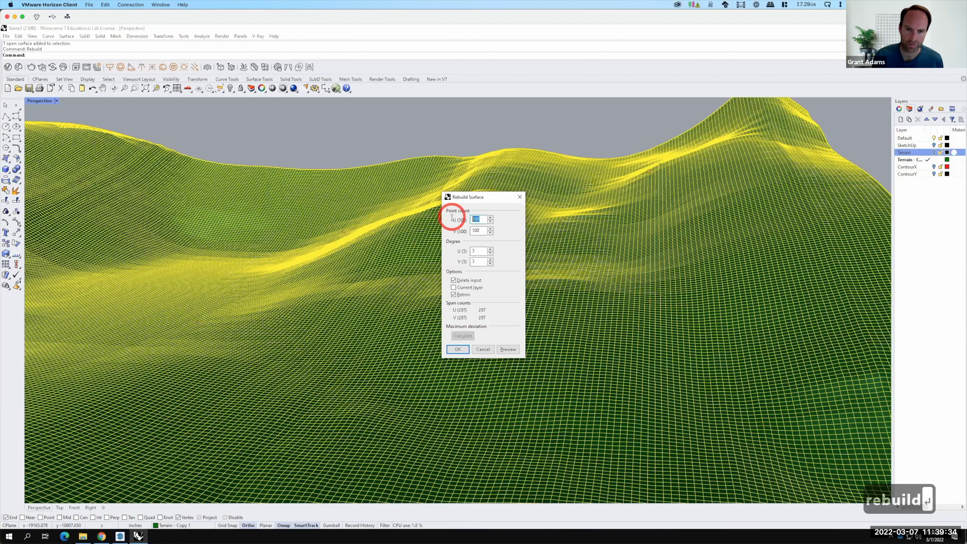
text(100)
key(Tab)
text(100)
click(458, 349)
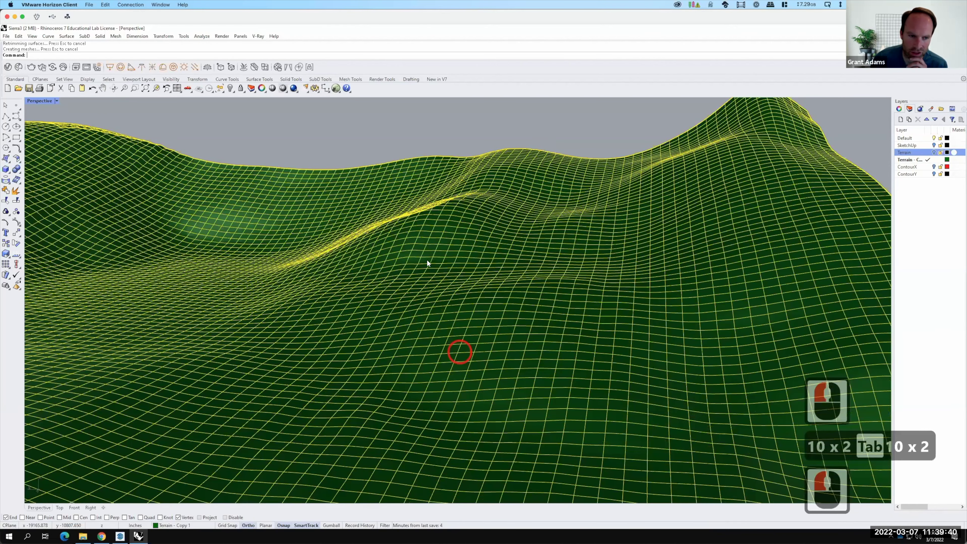
Clear the selection and toggle the original Terrain layer's visibility.
key(Escape)
click(934, 152)
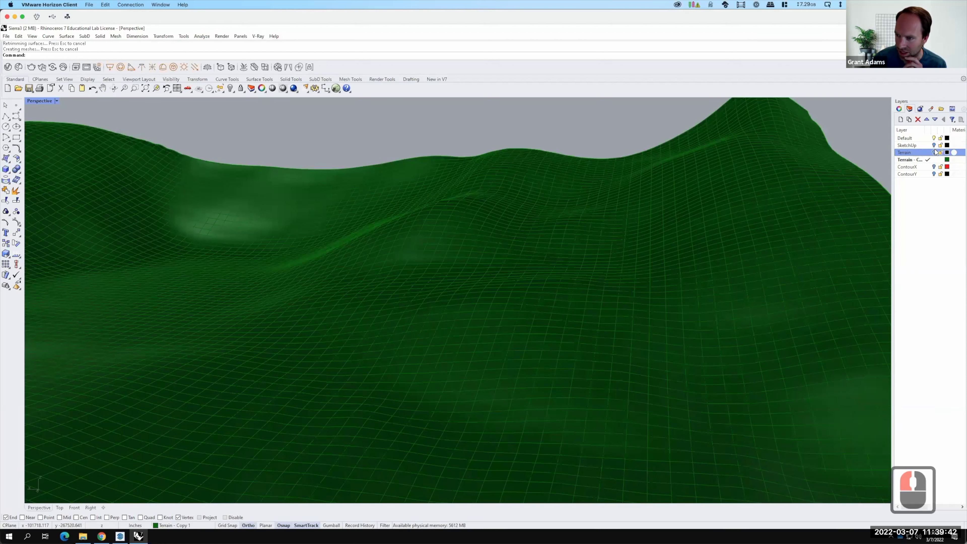
click(934, 152)
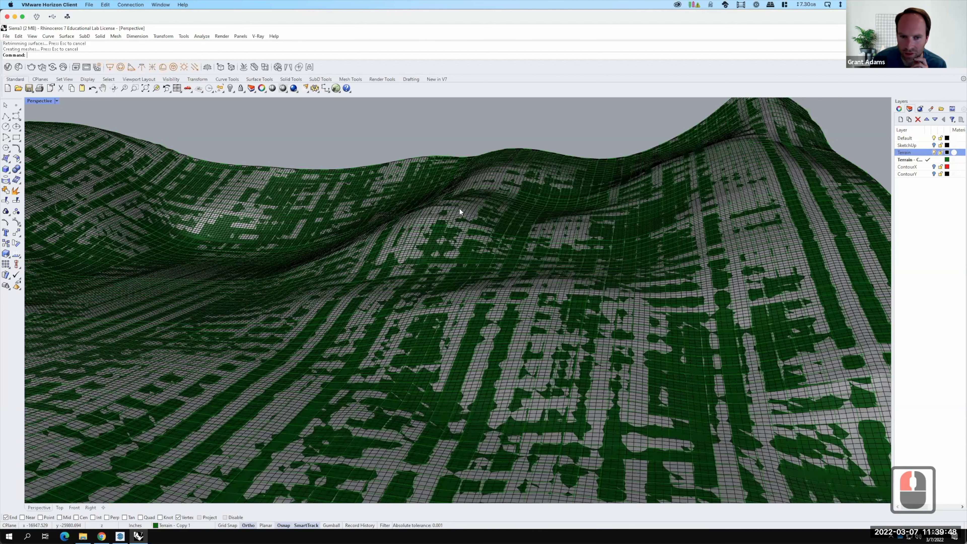
Zoom and orbit the Perspective view to inspect the terrain from several angles.
scroll(452, 211, up, 2)
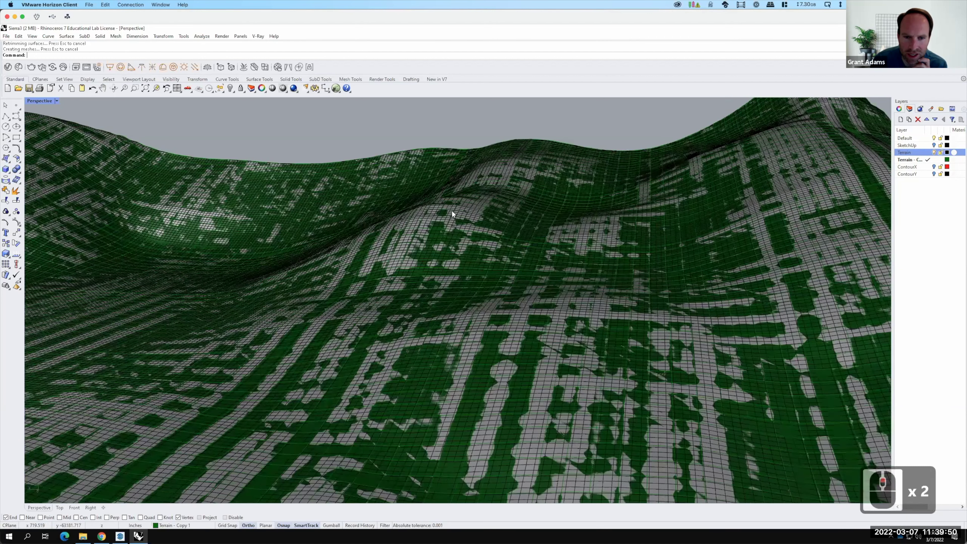
scroll(558, 176, up, 19)
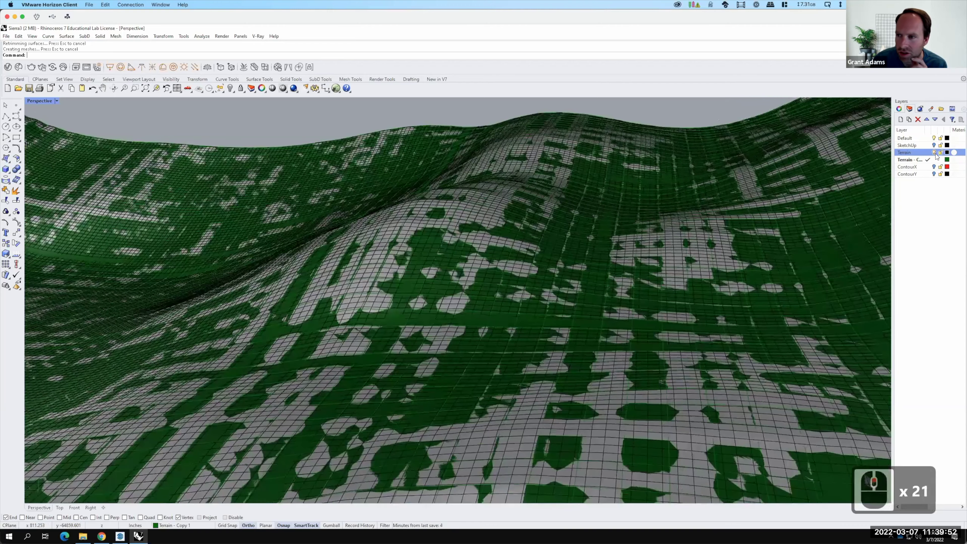
scroll(937, 156, up, 1)
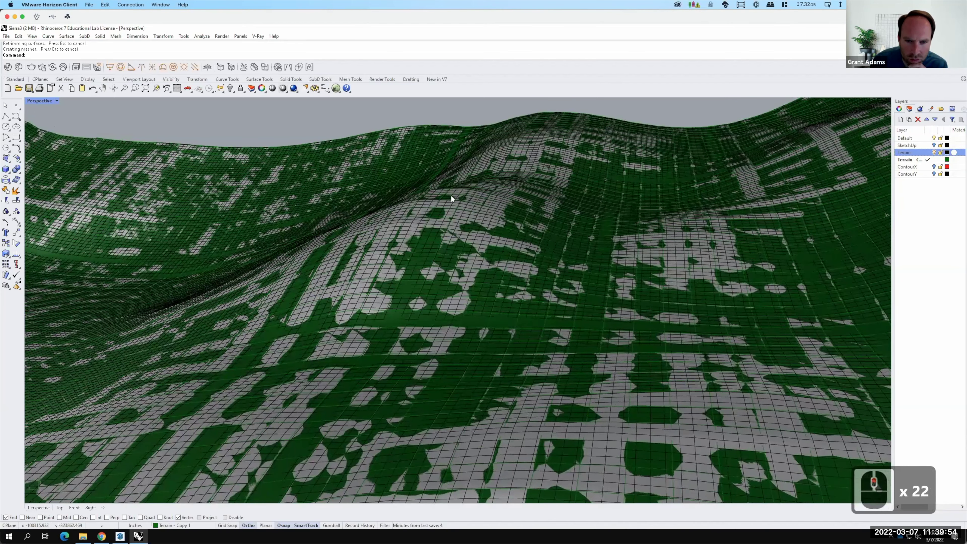
right_drag(432, 230, 505, 180)
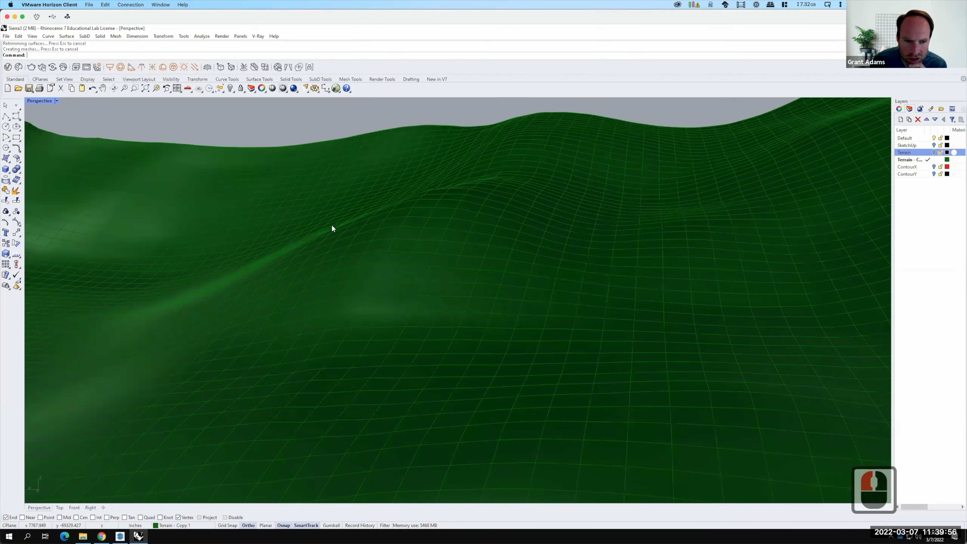
scroll(680, 235, down, 20)
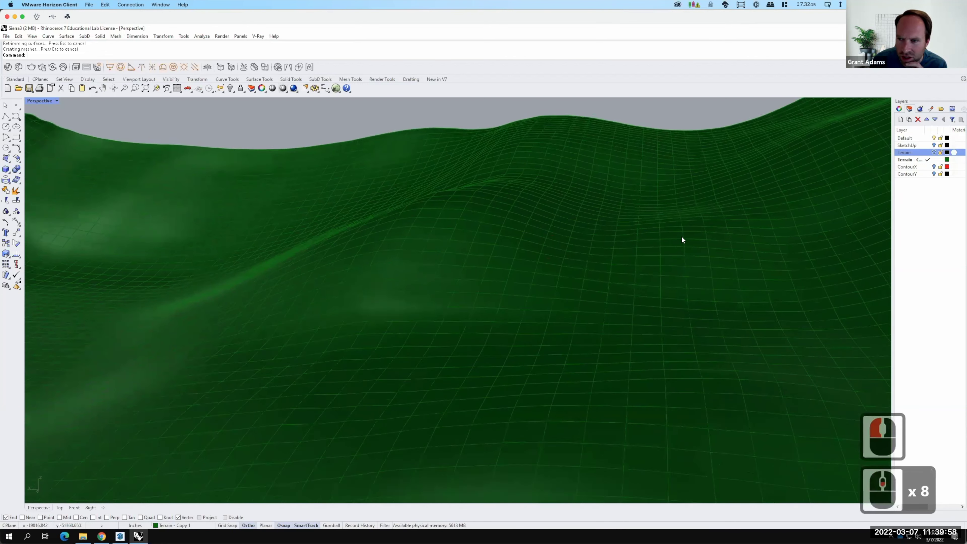
scroll(681, 239, down, 2)
scroll(351, 242, up, 3)
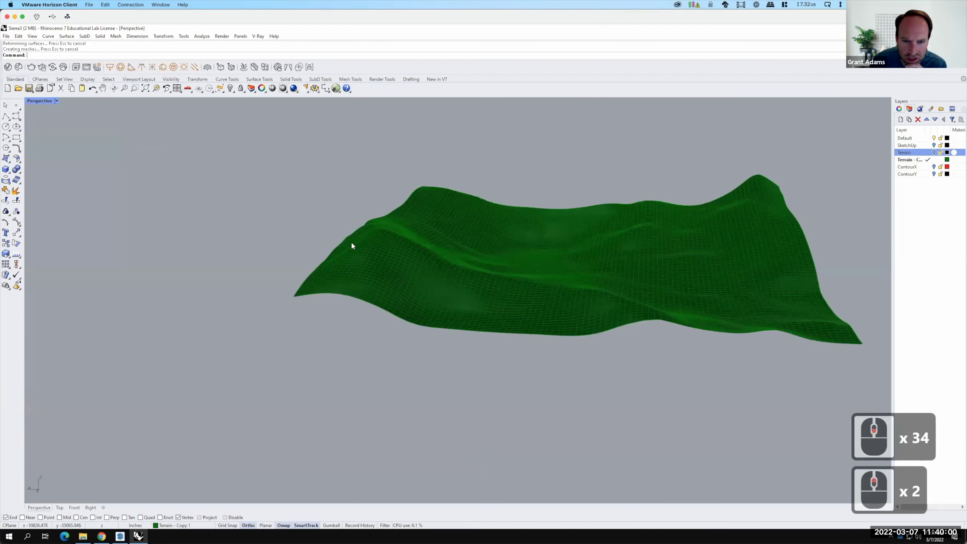
scroll(336, 234, up, 7)
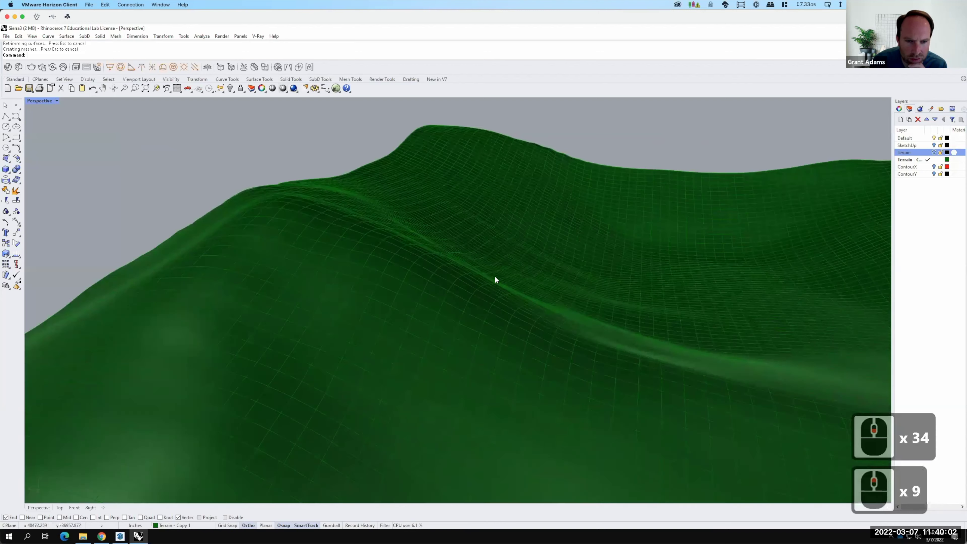
scroll(430, 278, up, 1)
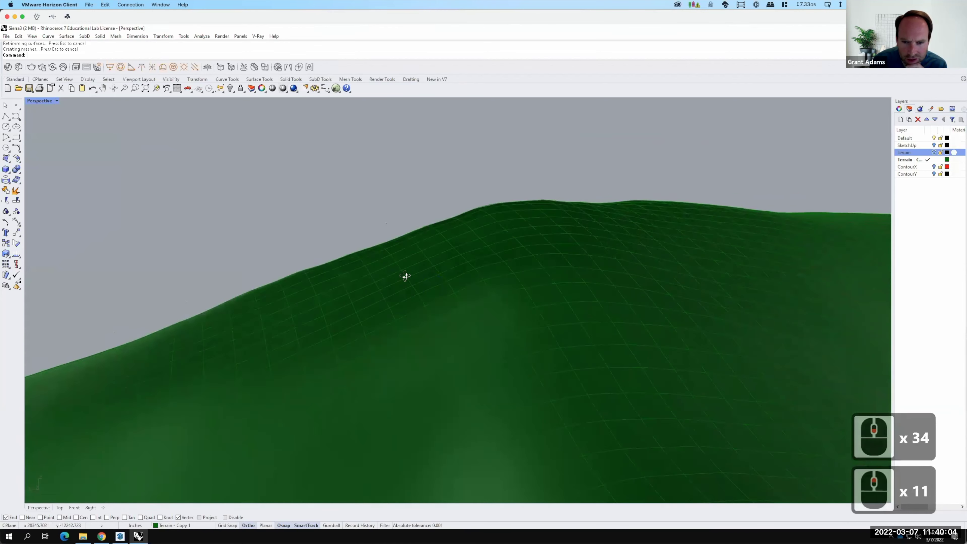
right_drag(493, 286, 540, 274)
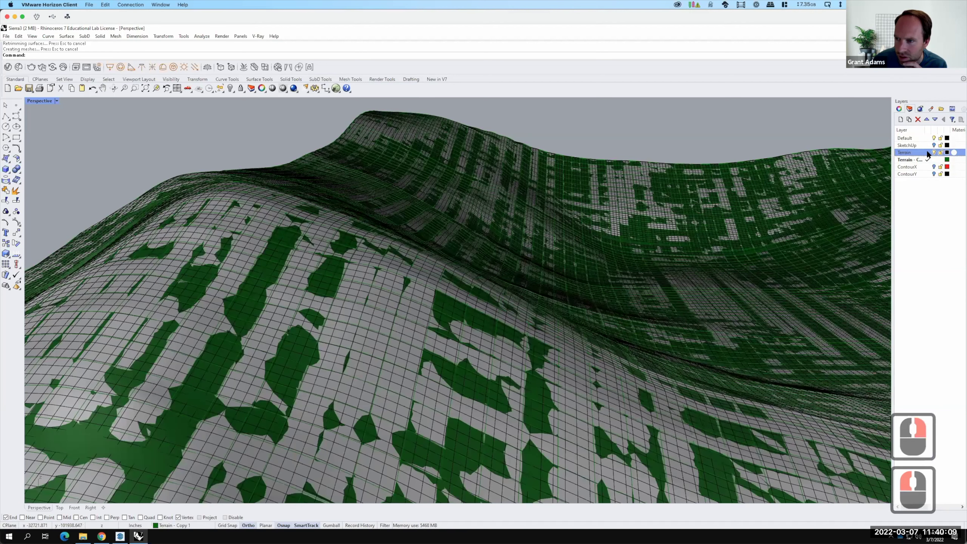
Make Terrain the current layer and hide the rebuilt Terrain - Copy 1 layer.
click(928, 152)
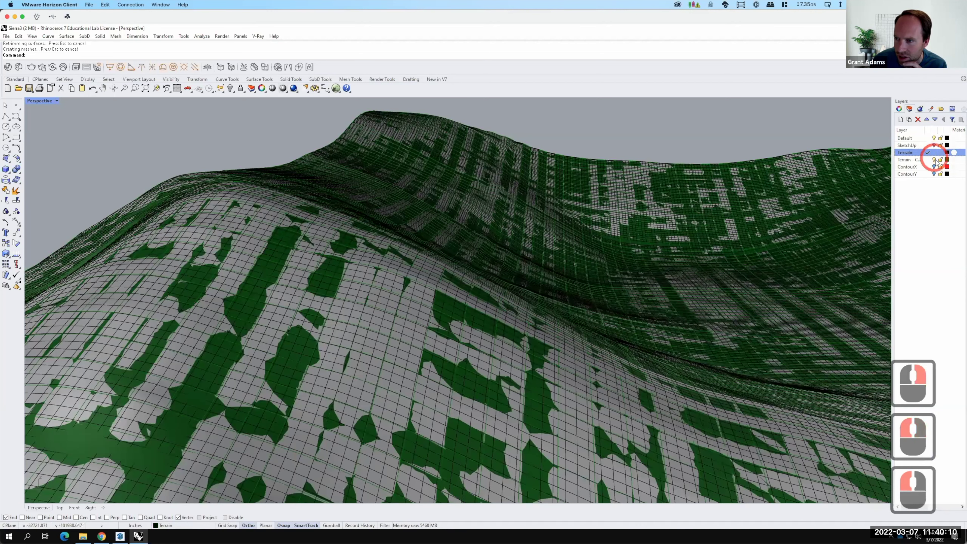
click(934, 159)
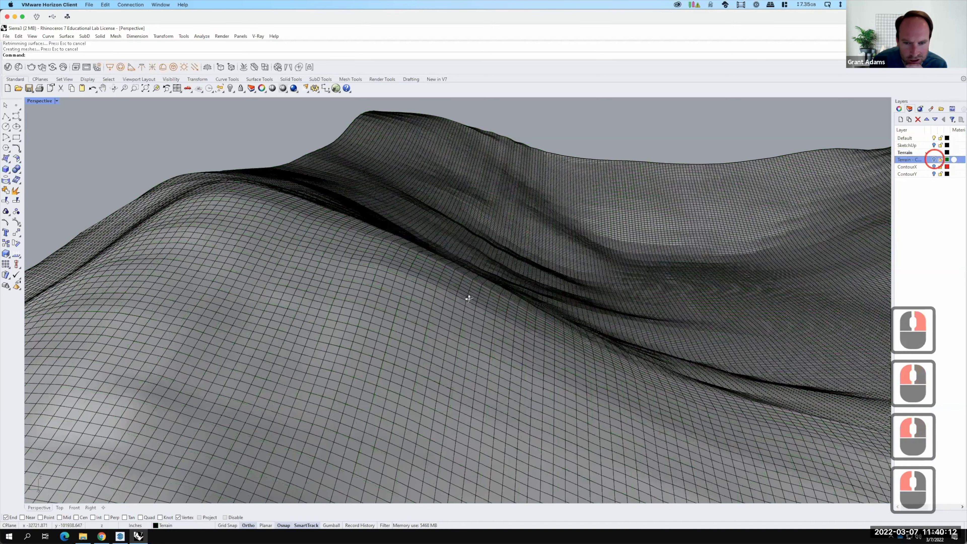
mouse_move(492, 291)
right_down()
mouse_move(520, 284)
mouse_move(529, 300)
mouse_move(495, 307)
mouse_move(496, 294)
mouse_move(515, 297)
mouse_move(421, 257)
right_up()
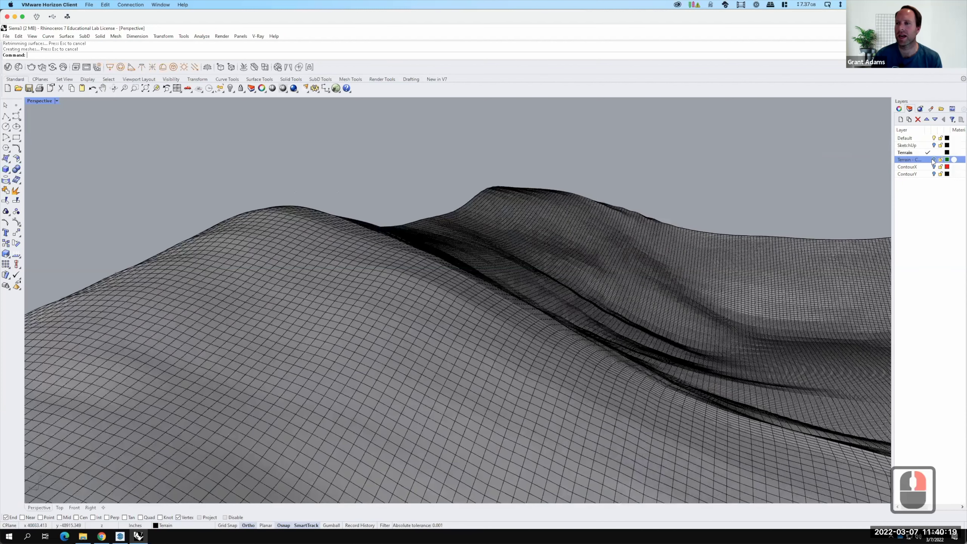
Add a new purple layer named 'Terrain - Copy 2'.
right_click(935, 160)
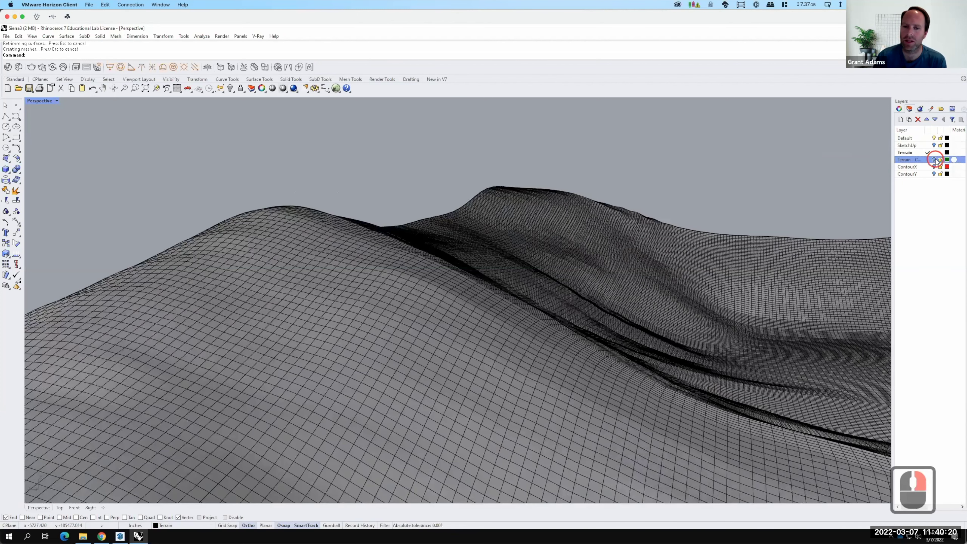
click(937, 160)
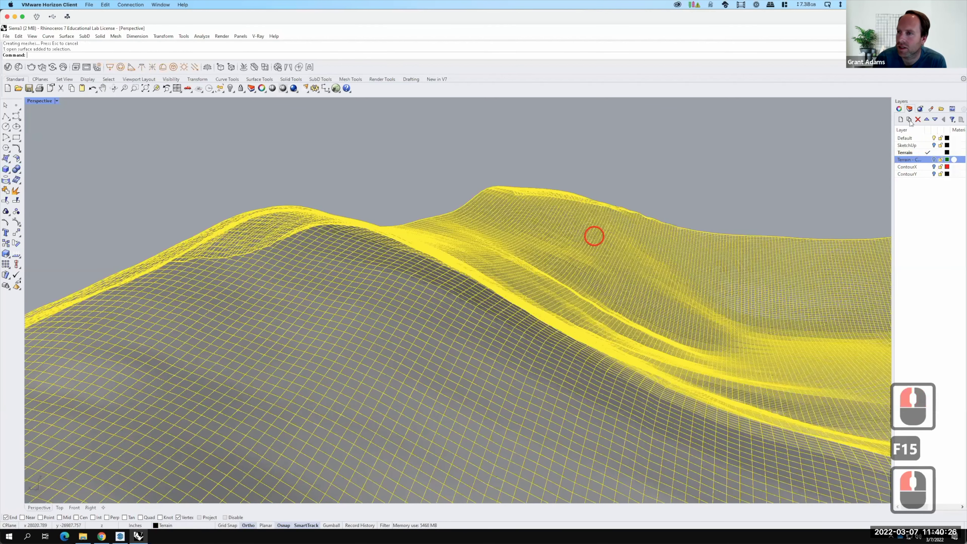
click(901, 120)
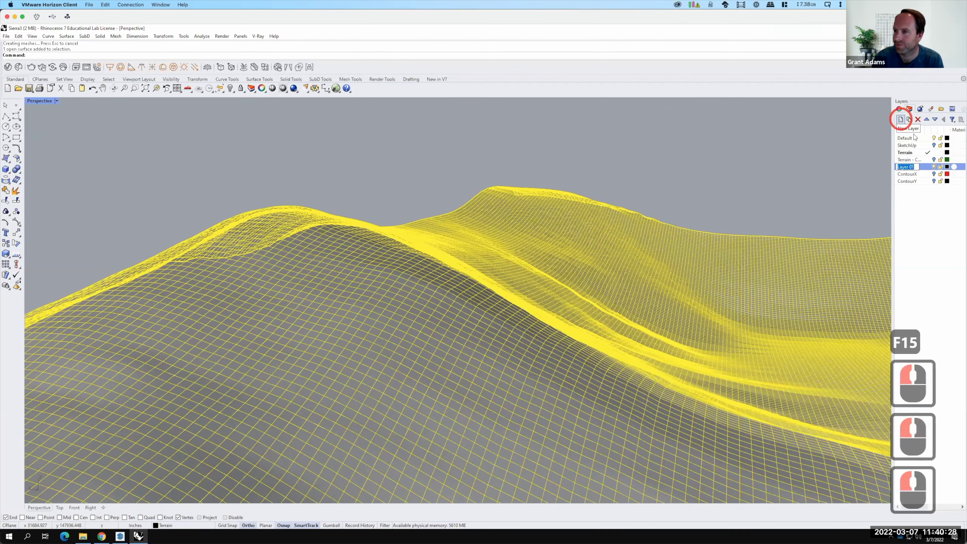
text(Terrain)
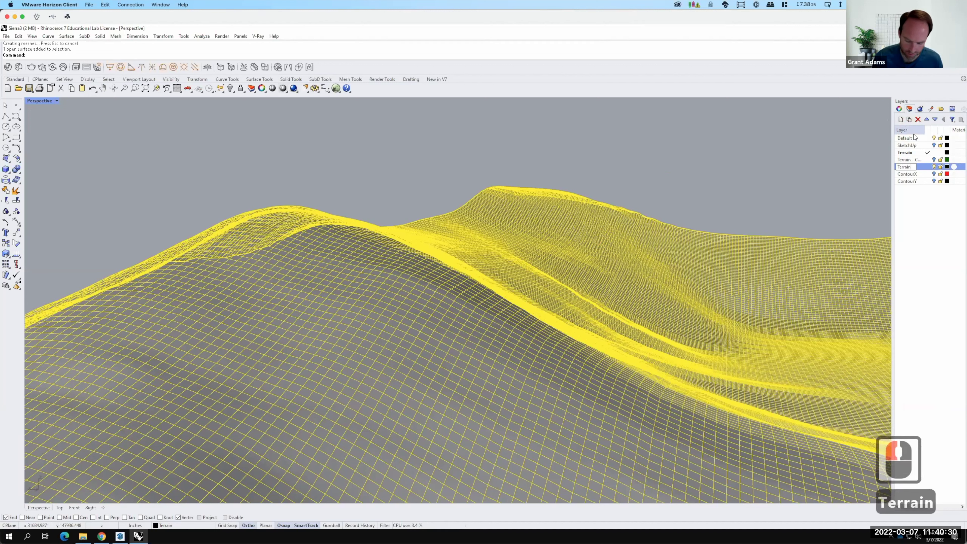
text( - Copy 2)
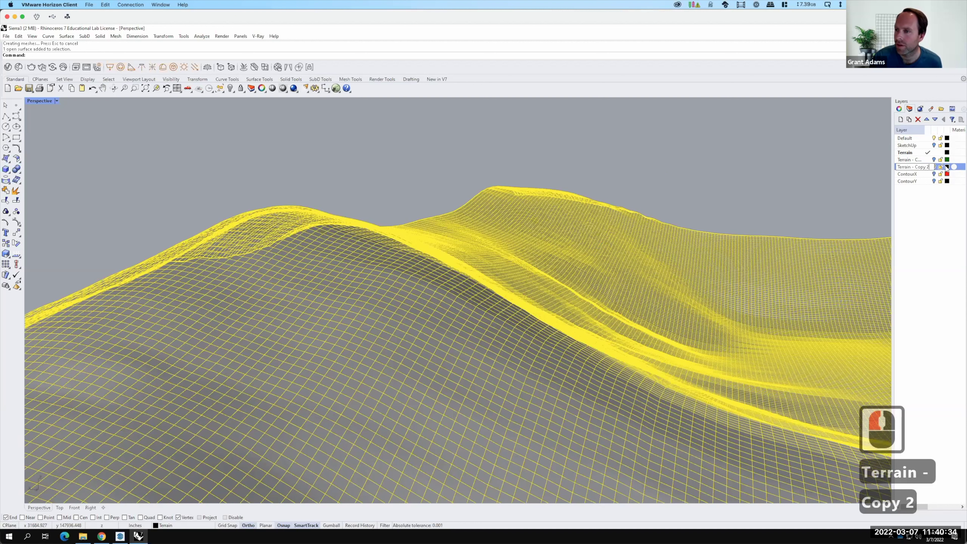
key(Return)
click(947, 167)
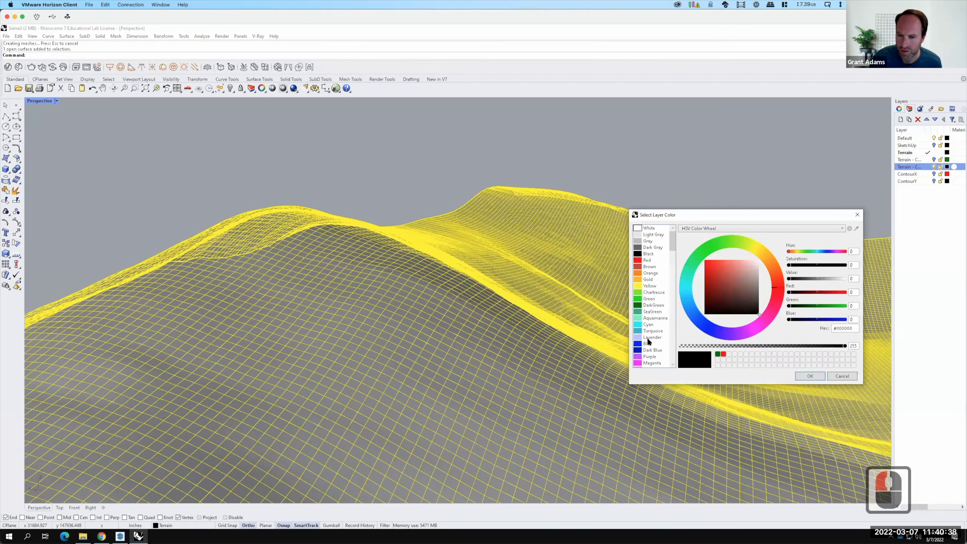
click(650, 356)
click(817, 377)
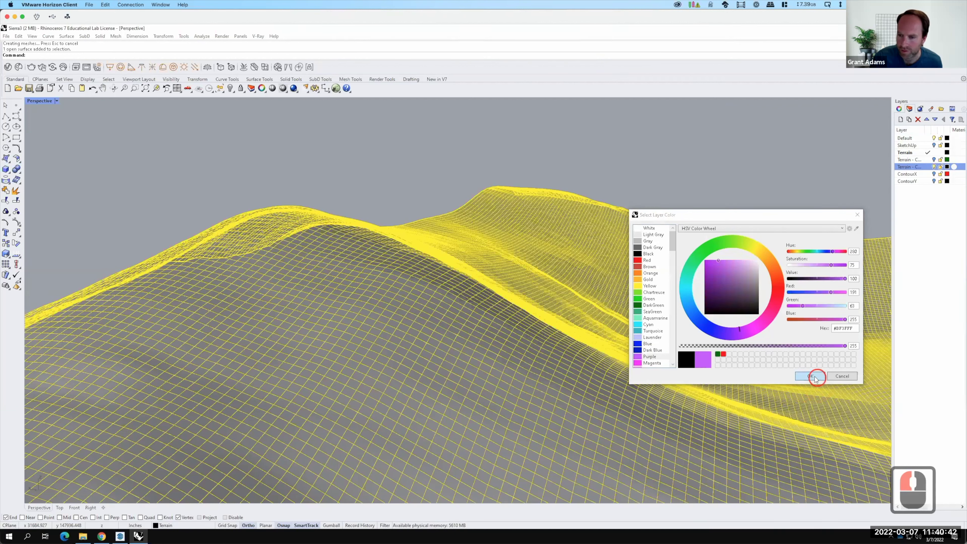
Copy the terrain in place and move the copy onto 'Terrain - Copy 2'.
right_click(910, 168)
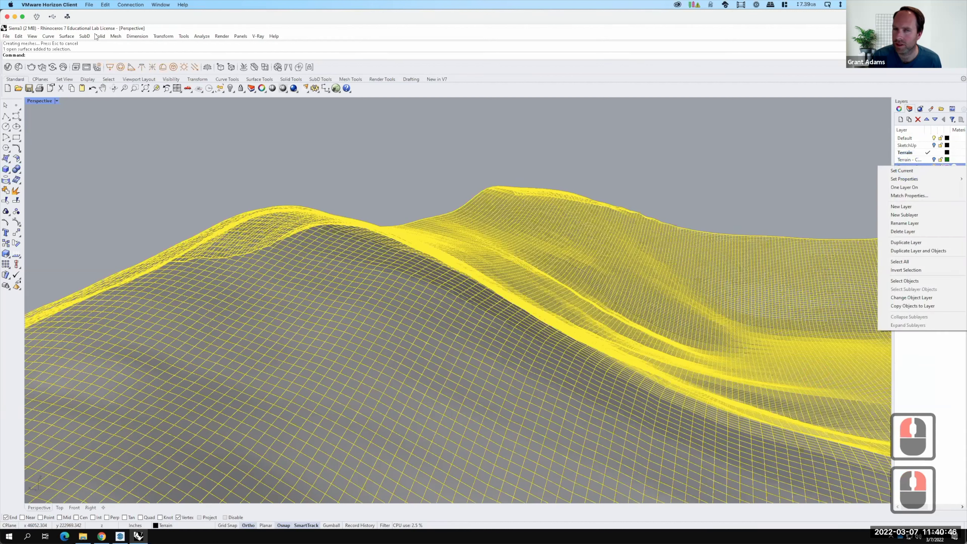
click(163, 37)
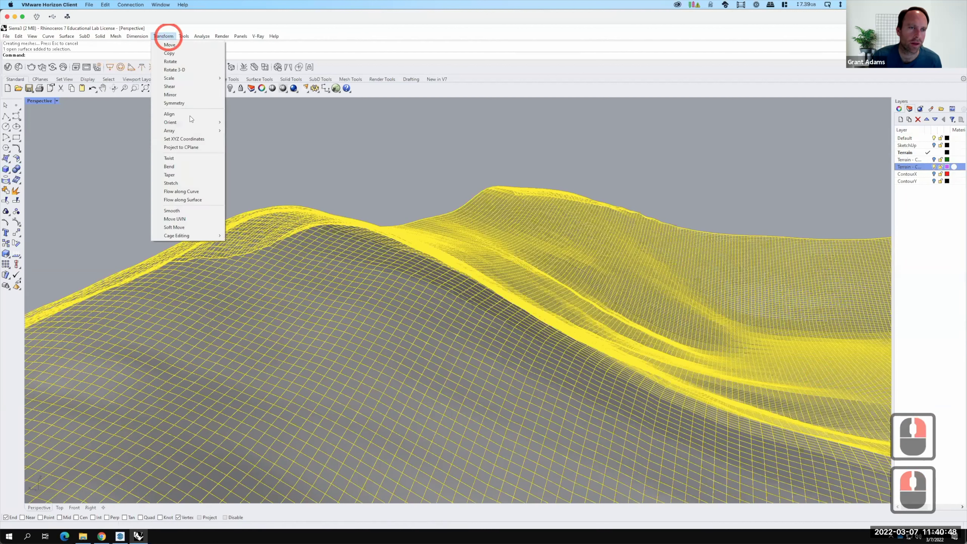
click(169, 53)
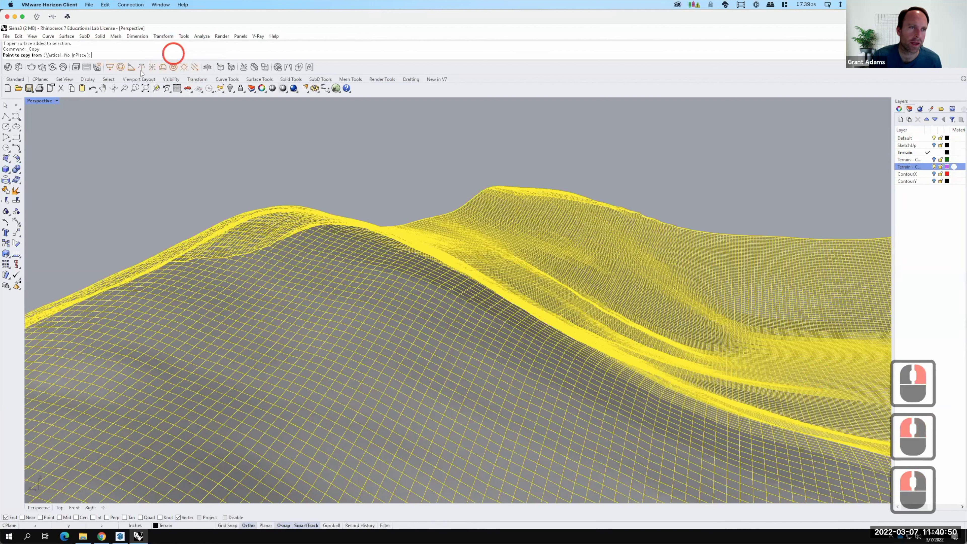
click(80, 55)
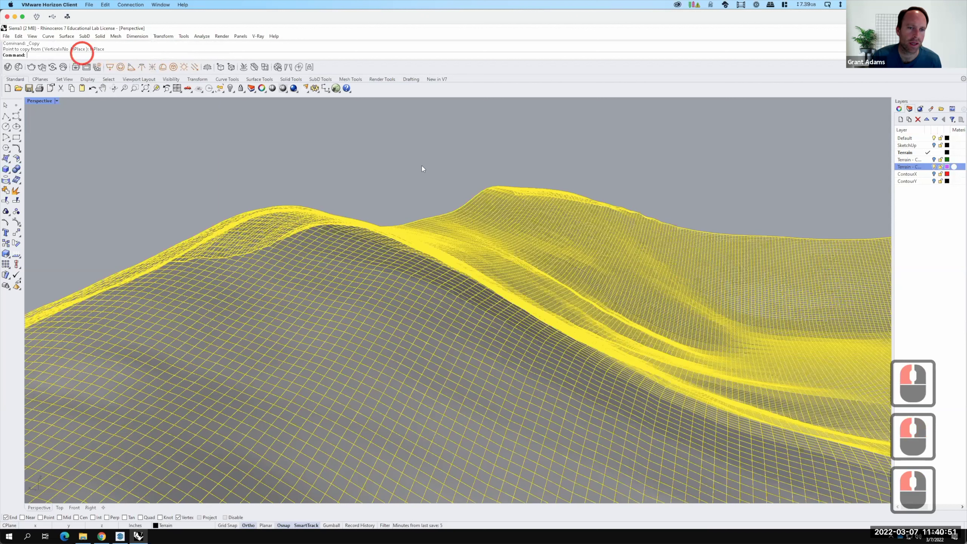
right_click(908, 168)
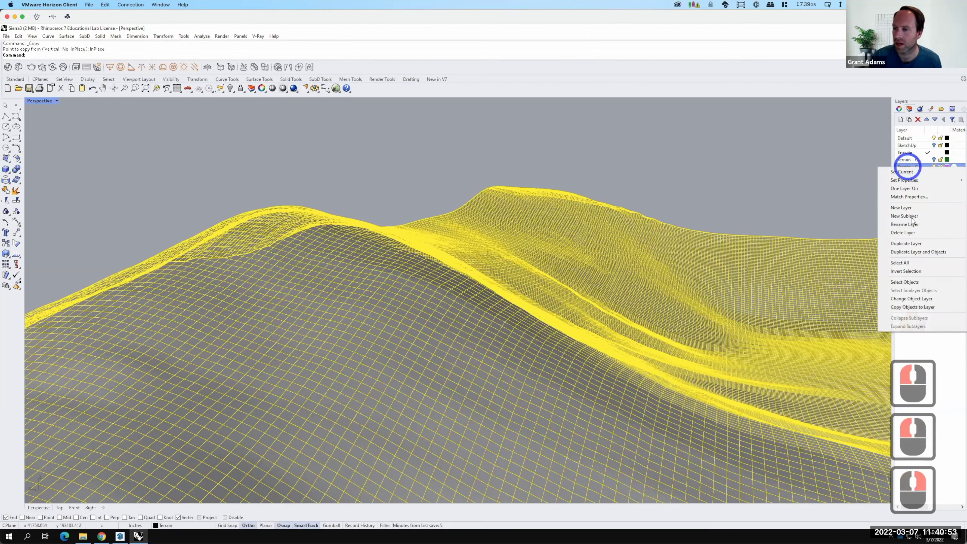
click(908, 299)
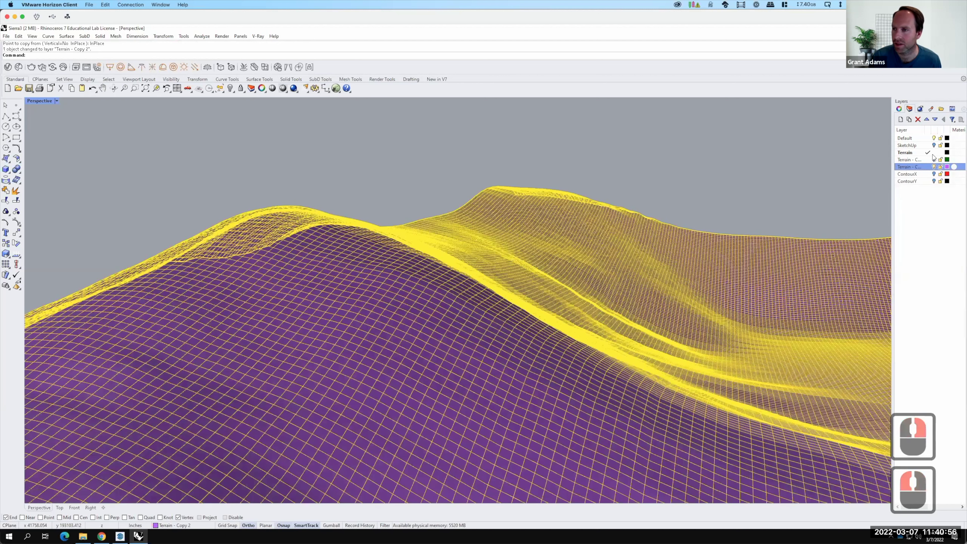
Make Terrain - Copy 2 current and select the purple terrain surface.
click(928, 167)
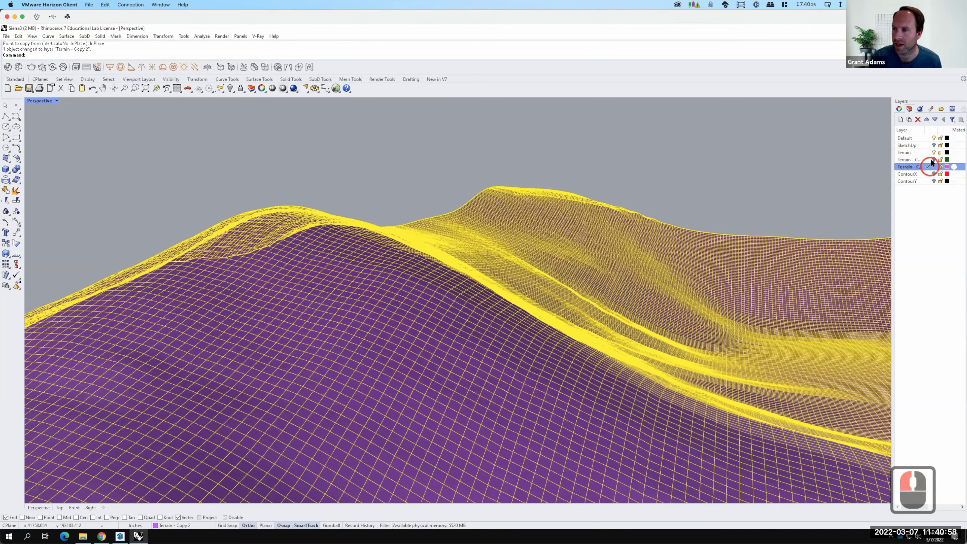
click(929, 153)
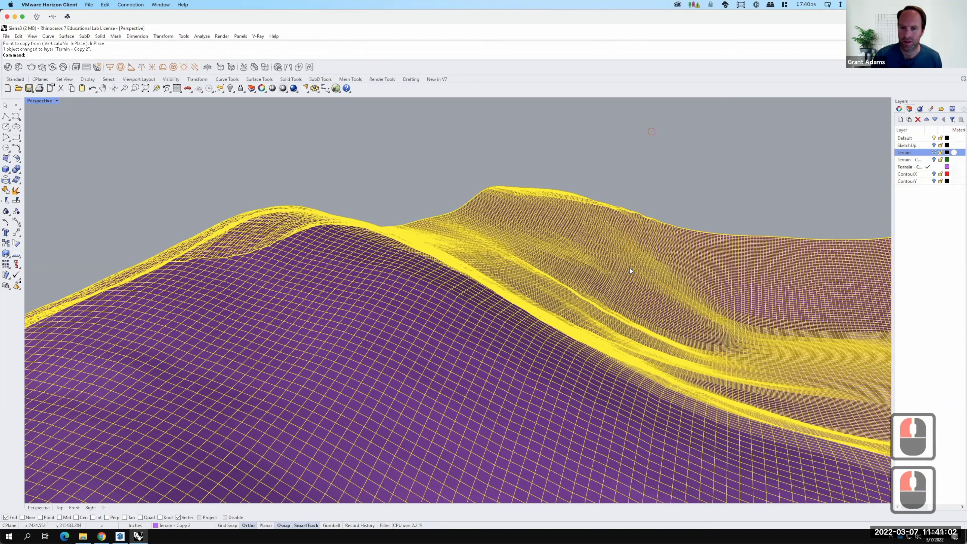
click(653, 138)
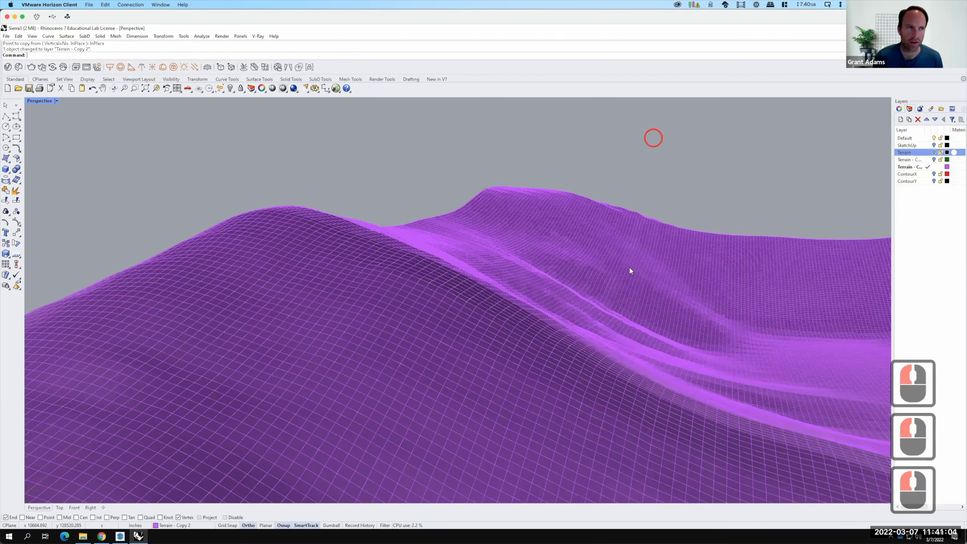
double_click(630, 271)
Rebuild the purple surface with 30 U and 30 V points.
text(rebuild)
key(Return)
click(466, 220)
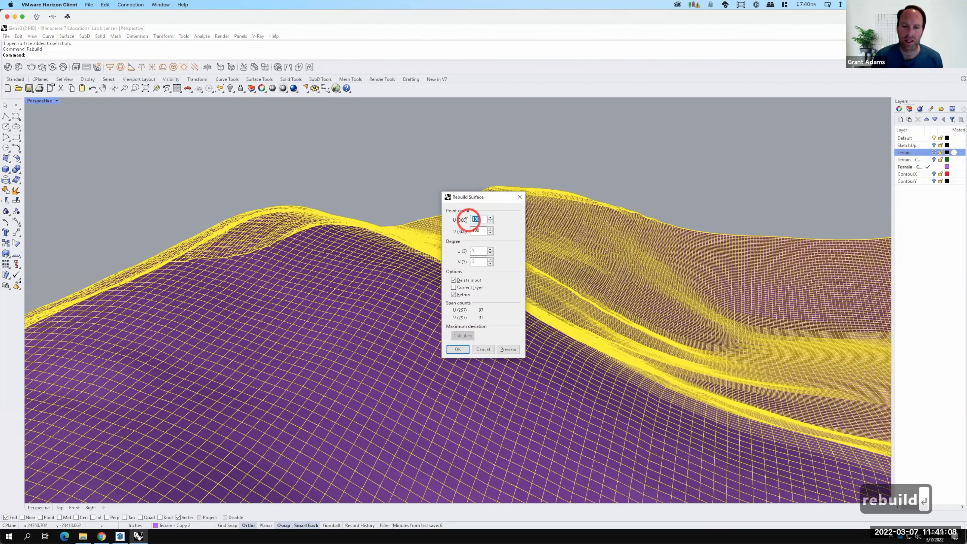
text(30)
key(Tab)
text(30)
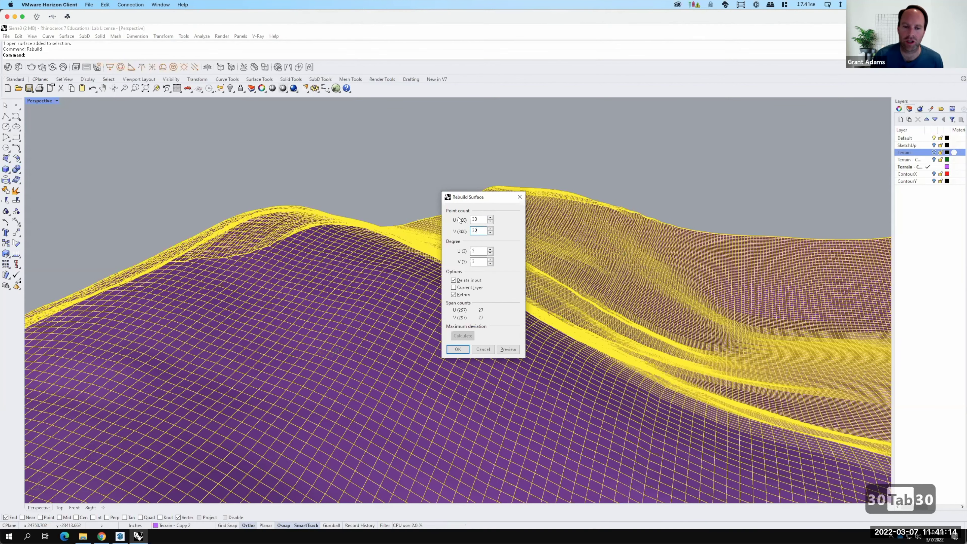
click(463, 349)
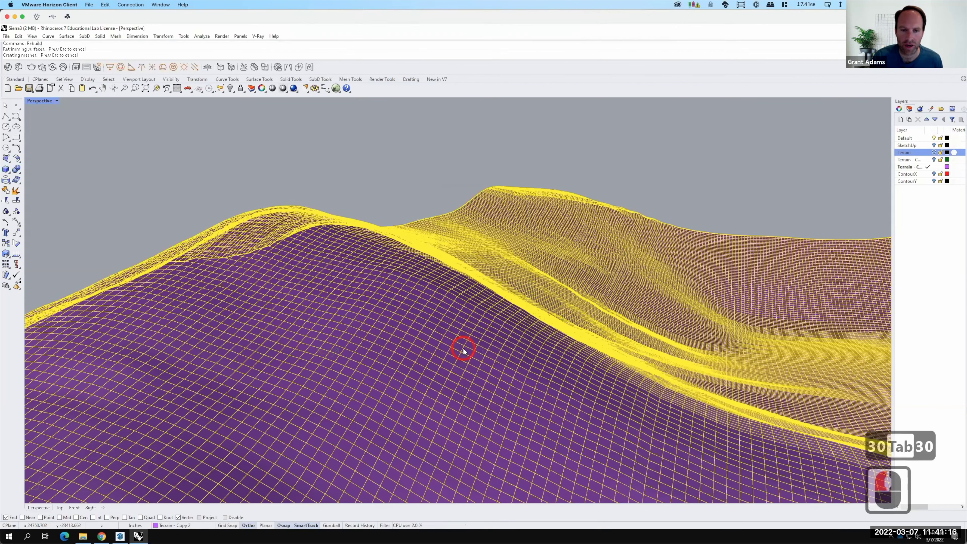
Toggle the original Terrain layer and orbit around to compare it with the rebuilt surface.
right_drag(622, 349, 887, 172)
click(934, 152)
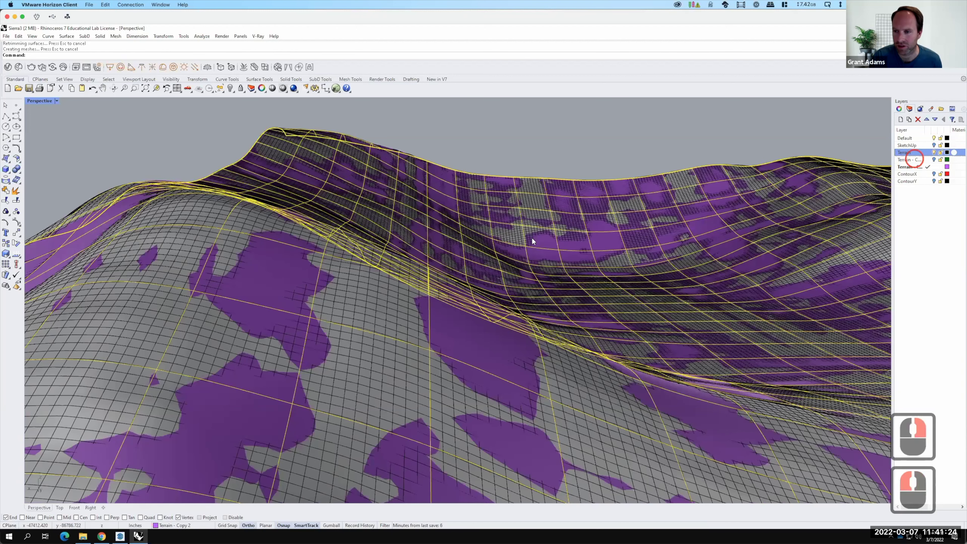
key(F15)
scroll(671, 228, down, 4)
scroll(677, 233, down, 10)
middle_drag(686, 274, 645, 305)
scroll(609, 309, up, 8)
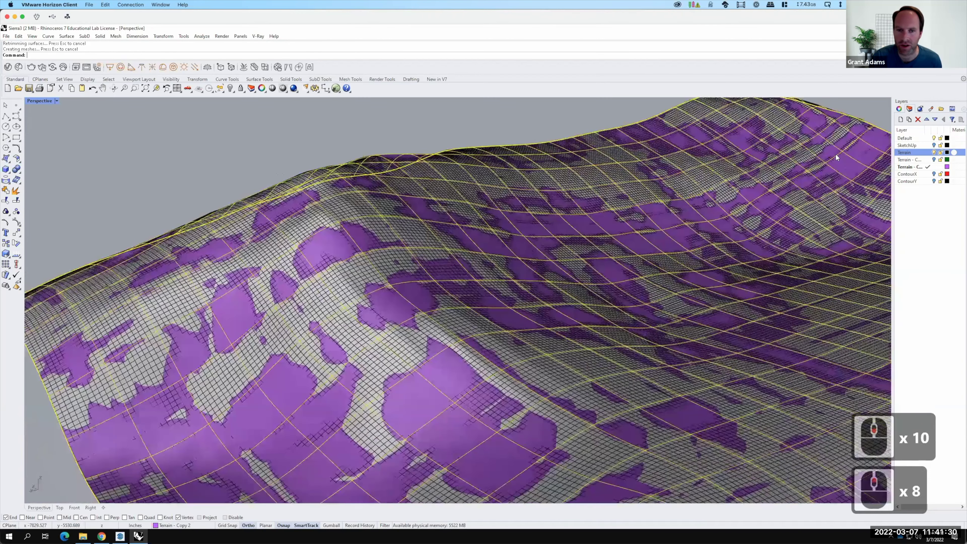
right_drag(724, 335, 616, 351)
scroll(629, 314, down, 5)
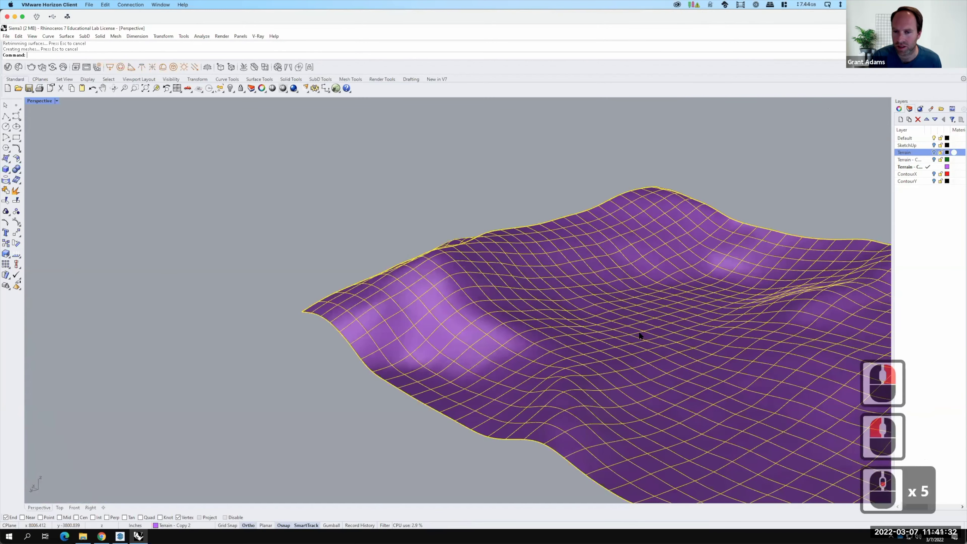
middle_drag(604, 371, 637, 365)
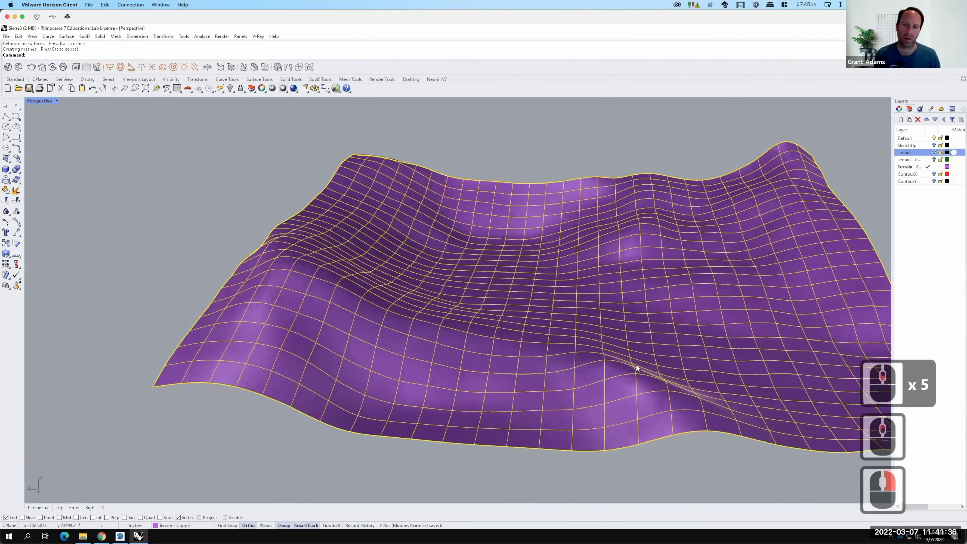
right_click(636, 365)
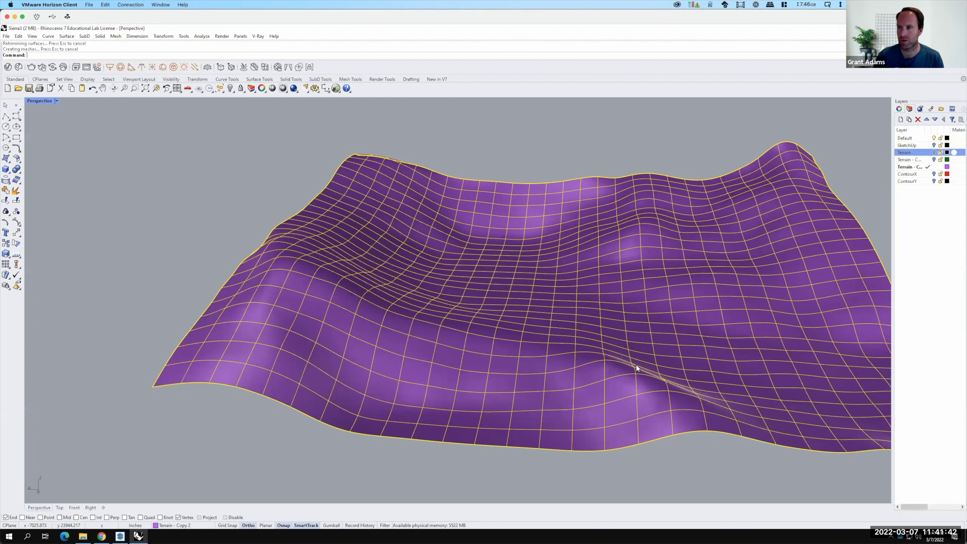
Turn on Terrain - Copy 1, make it current, and hide Terrain - Copy 2.
click(933, 160)
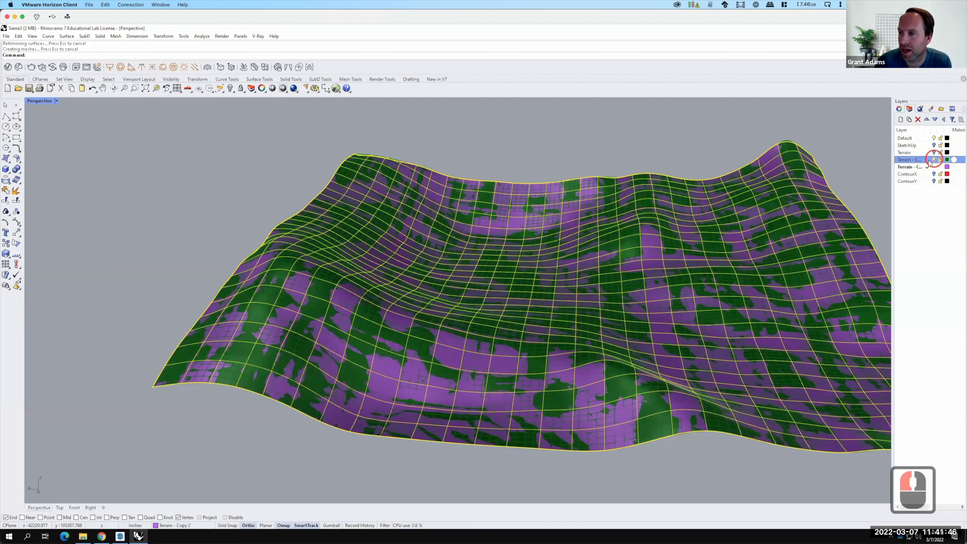
click(929, 160)
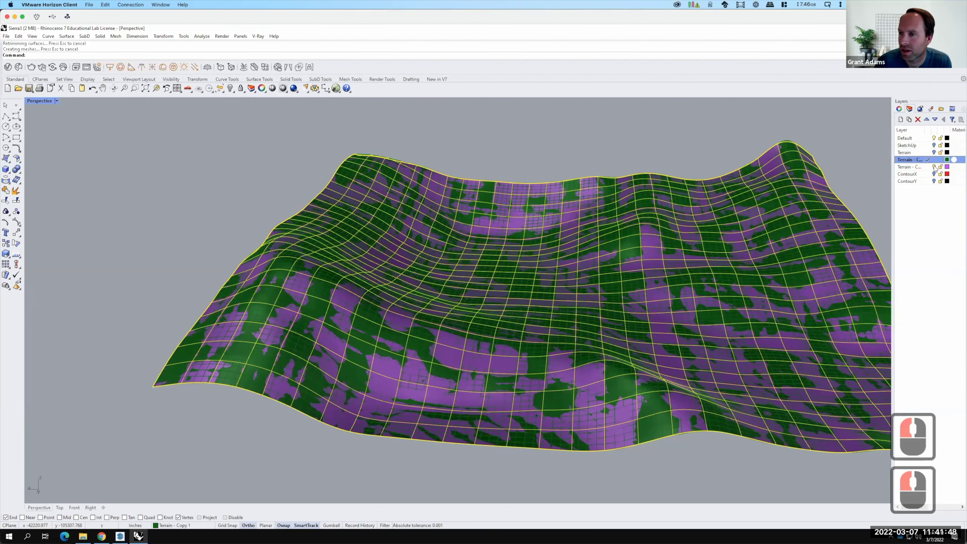
click(935, 167)
Orbit to a low side view of the green terrain, selecting then deselecting it.
double_click(617, 324)
right_drag(634, 321, 738, 319)
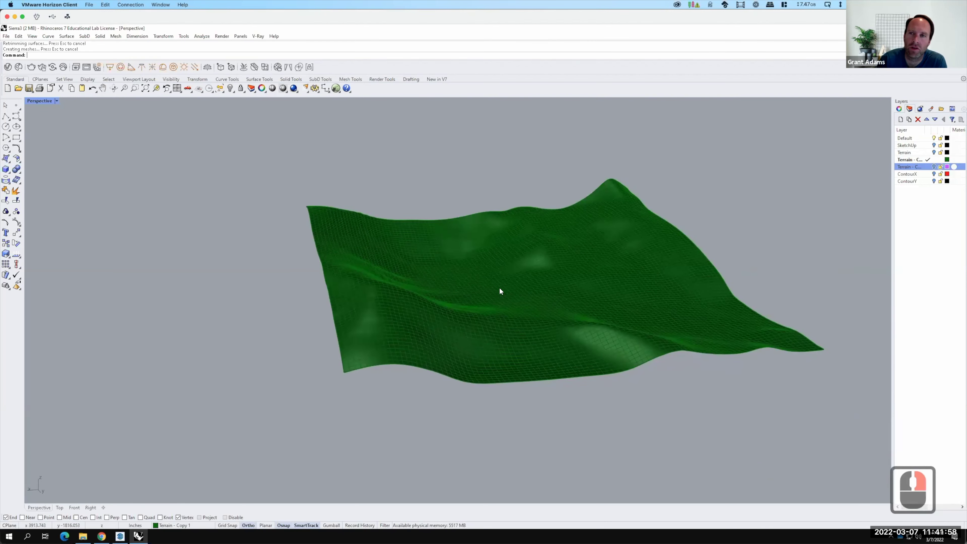
click(738, 243)
click(612, 295)
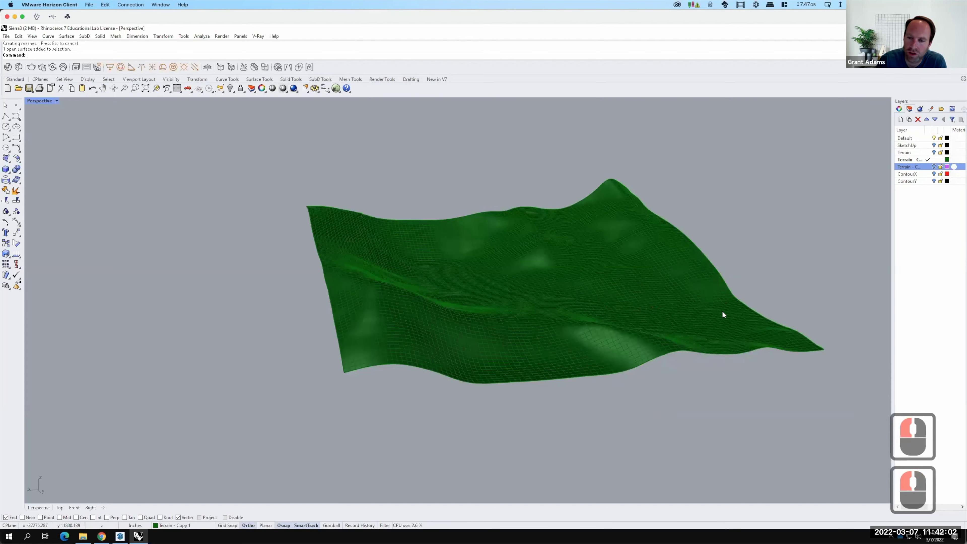
scroll(708, 318, up, 3)
right_click(448, 279)
scroll(453, 277, down, 4)
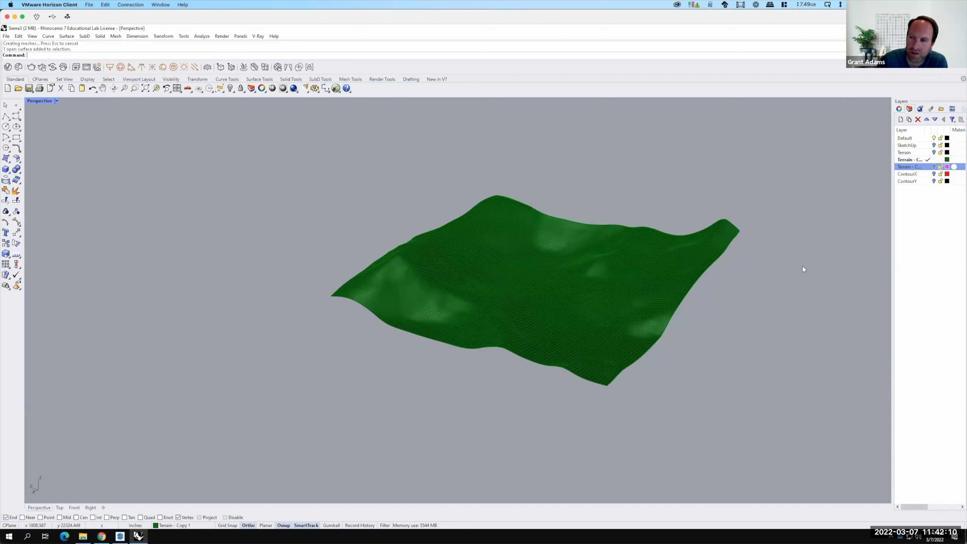
Create a new layer named 'Topo Lines' and make it current.
click(901, 121)
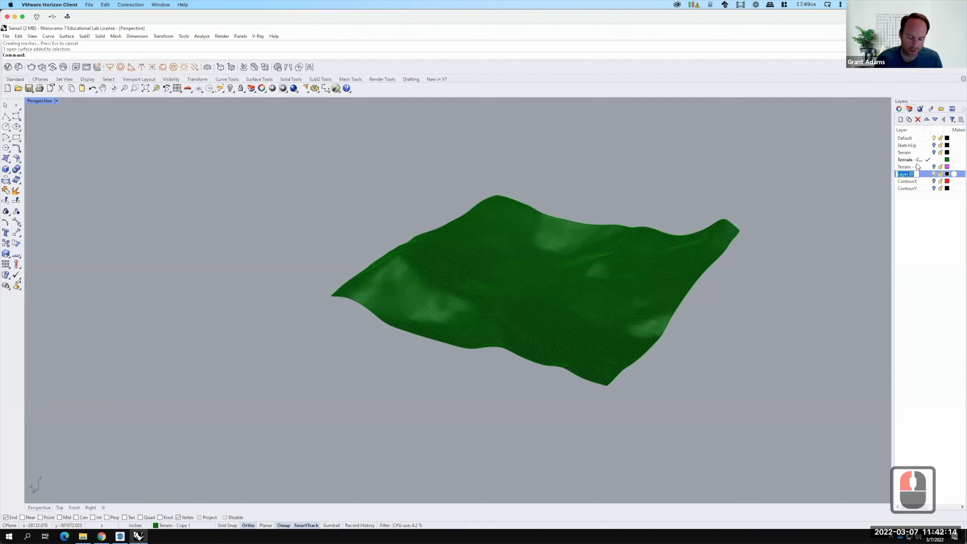
text(To)
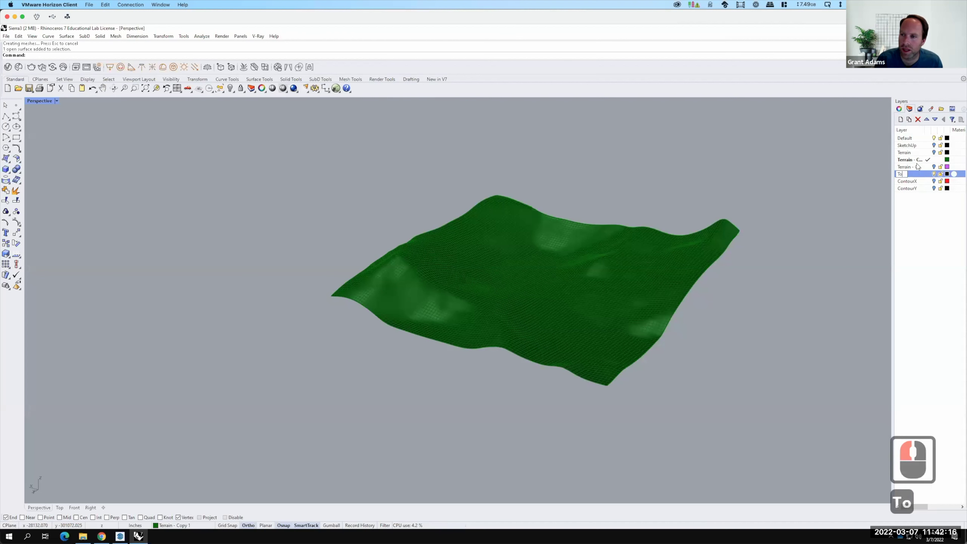
text(po Lines)
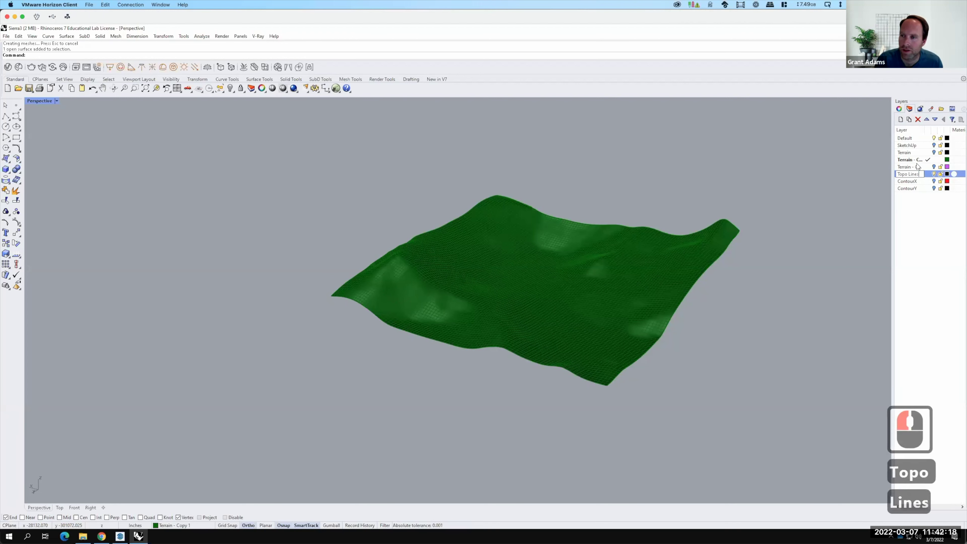
key(Return)
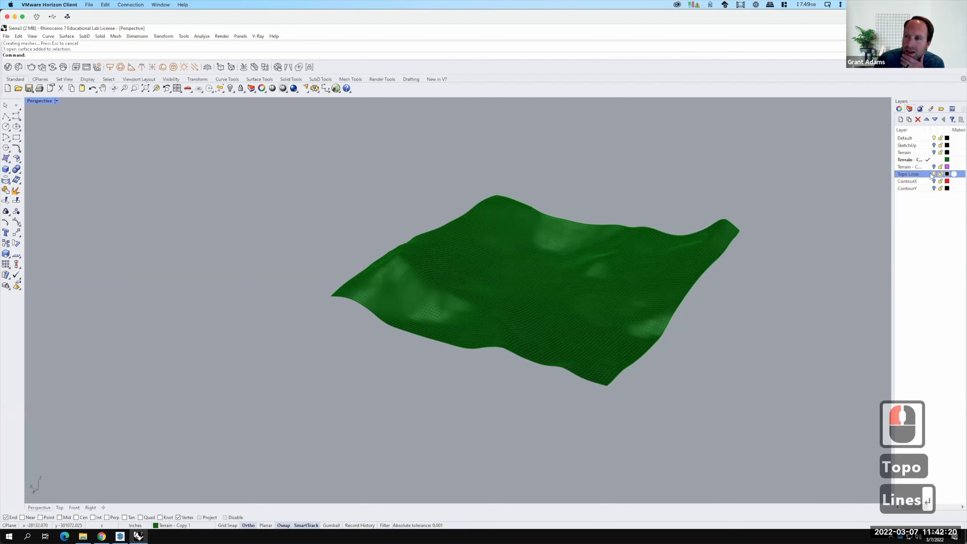
click(929, 174)
key(F15)
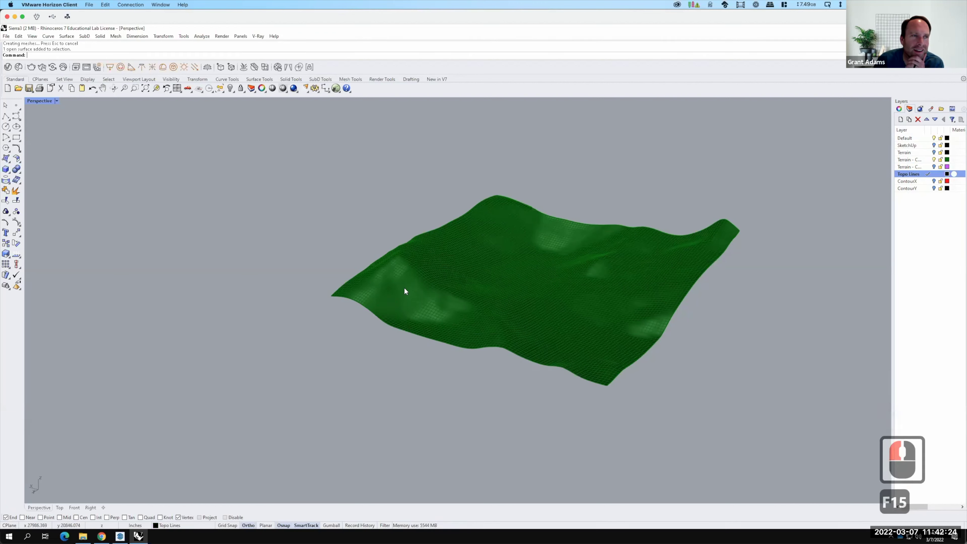
Start the Contour command from Curve > Curve from Objects.
click(48, 36)
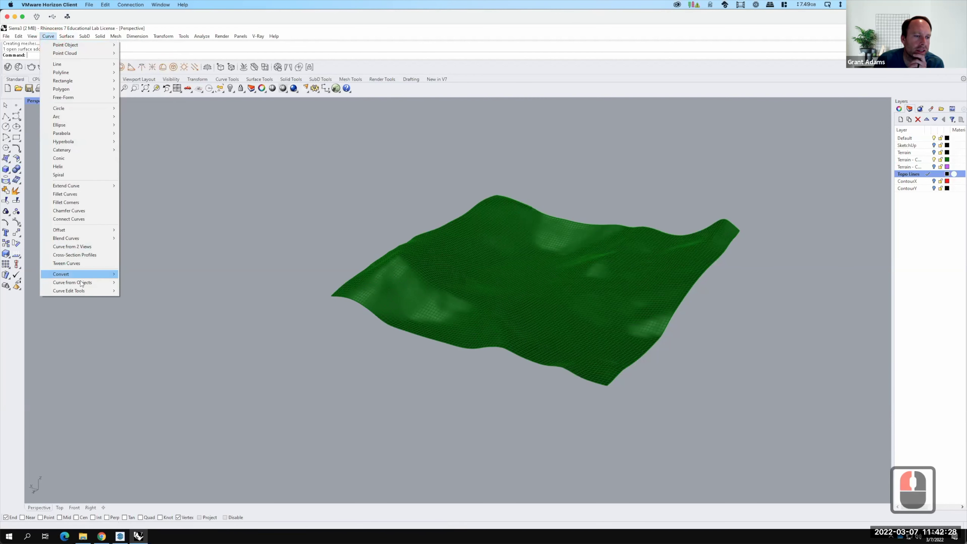
mouse_move(78, 283)
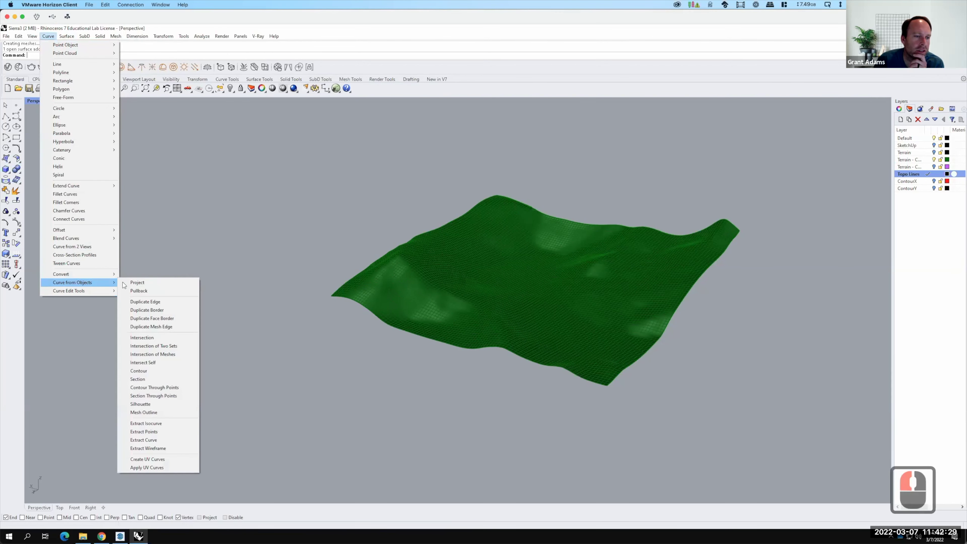
click(156, 371)
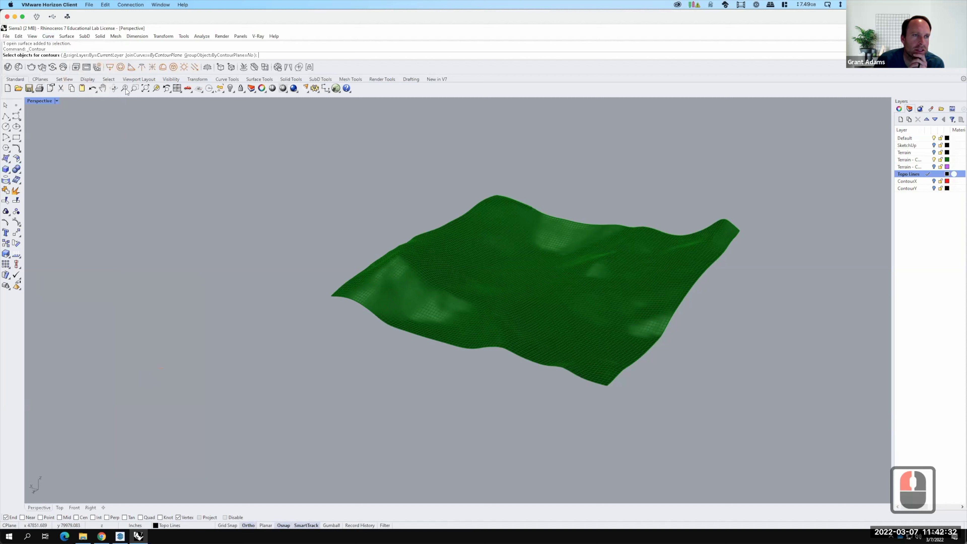
Choose the green terrain surface to contour and set the base point at its corner.
click(492, 270)
click(517, 288)
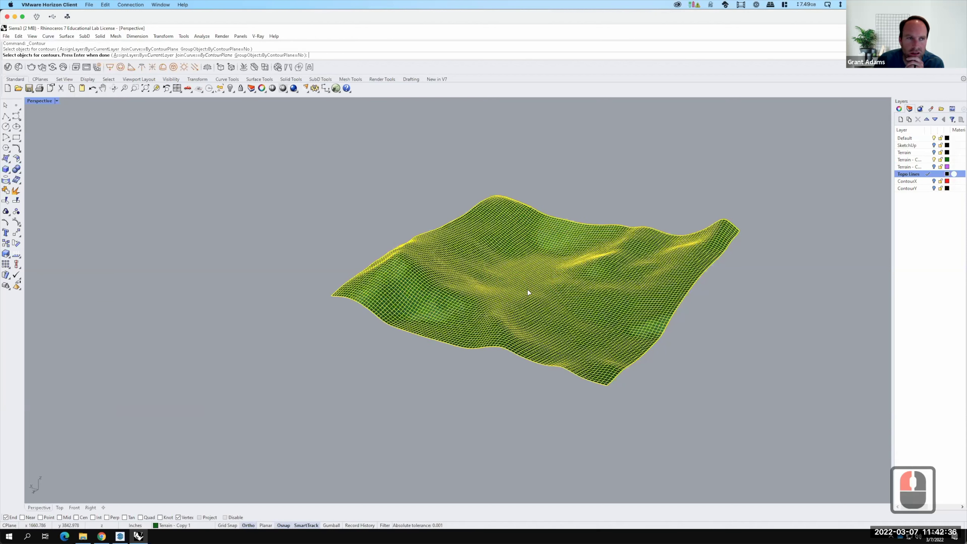
key(Return)
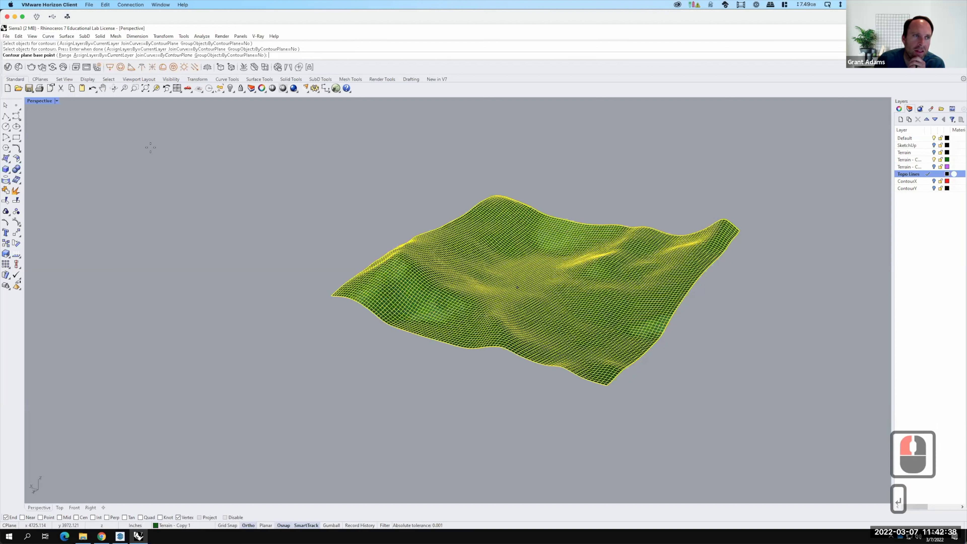
click(607, 386)
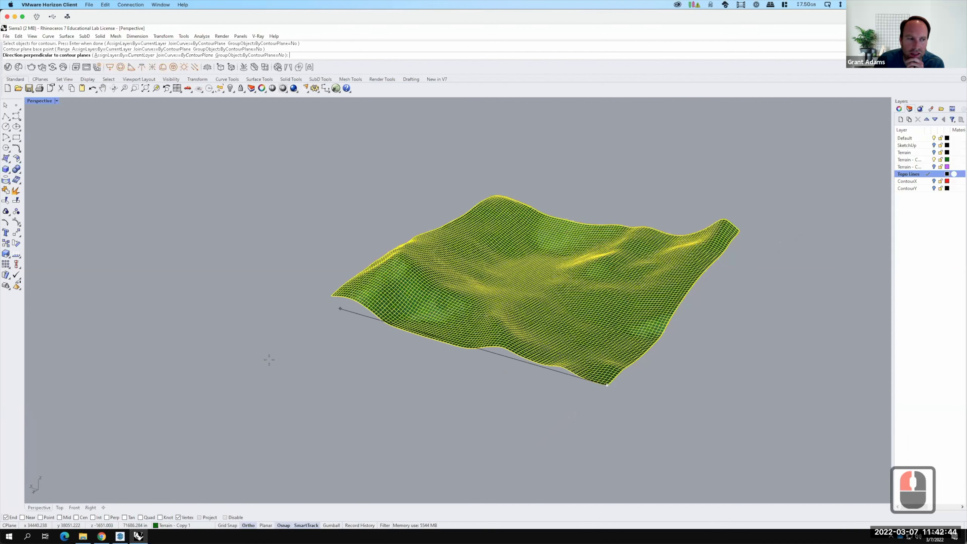
In four-viewport layout, set the contour direction in Front view and spacing 40.
click(40, 102)
double_click(40, 100)
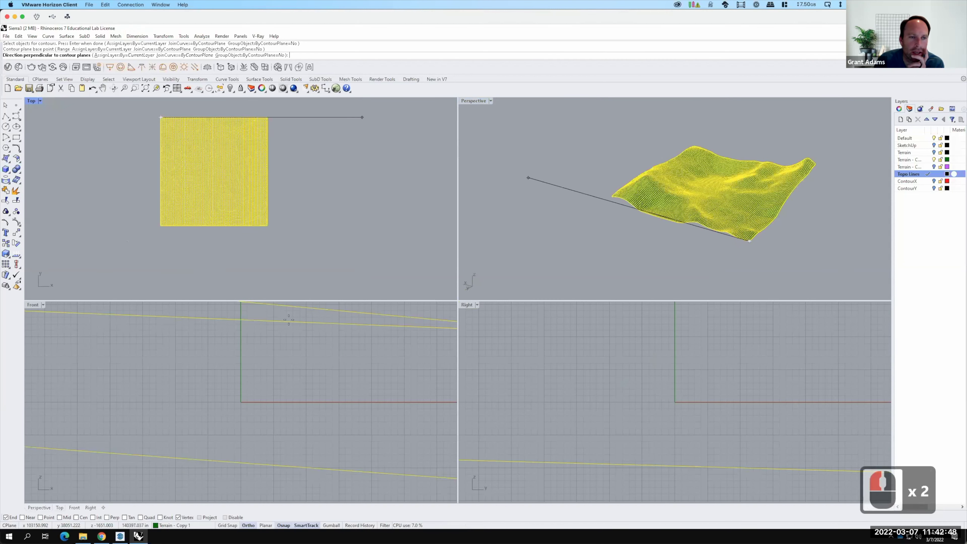
scroll(209, 346, down, 13)
scroll(209, 346, down, 20)
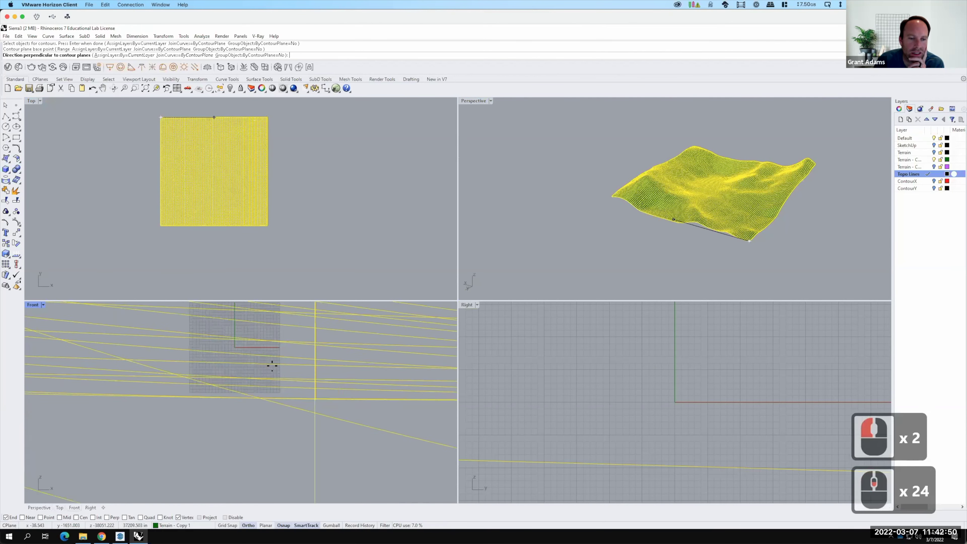
scroll(291, 373, down, 20)
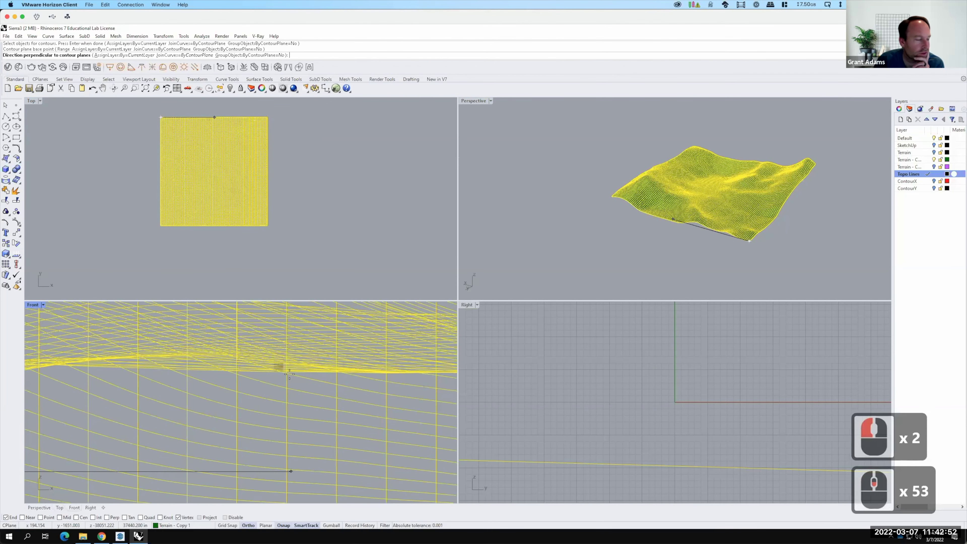
scroll(270, 375, down, 6)
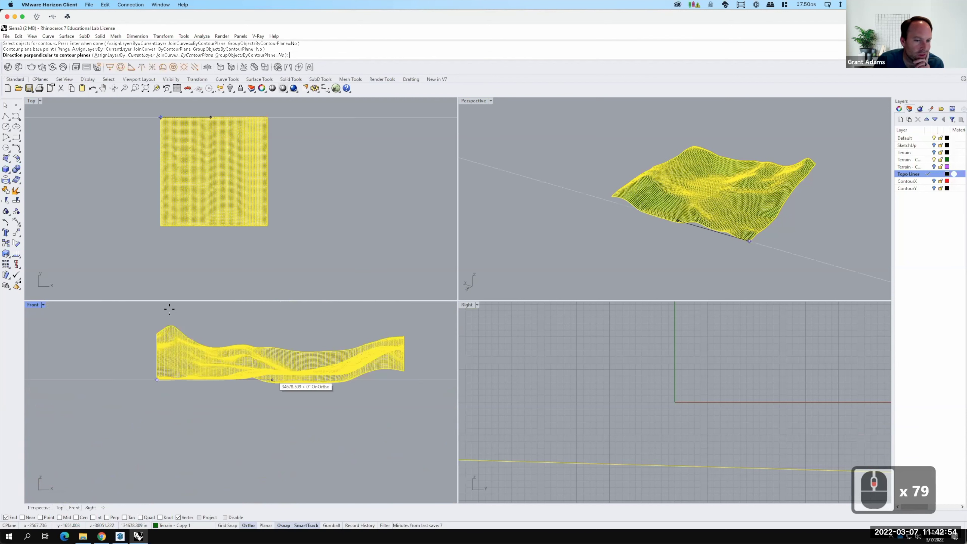
click(154, 314)
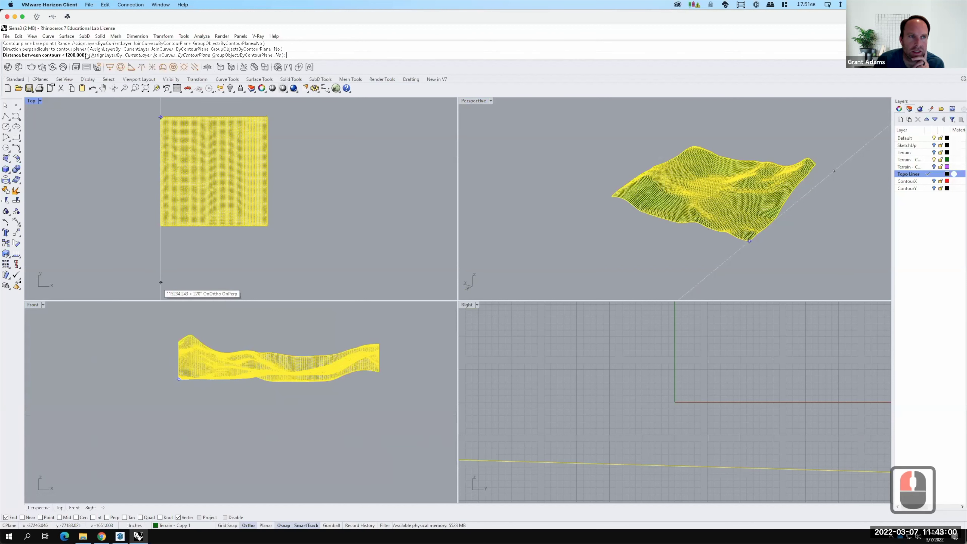
text(40)
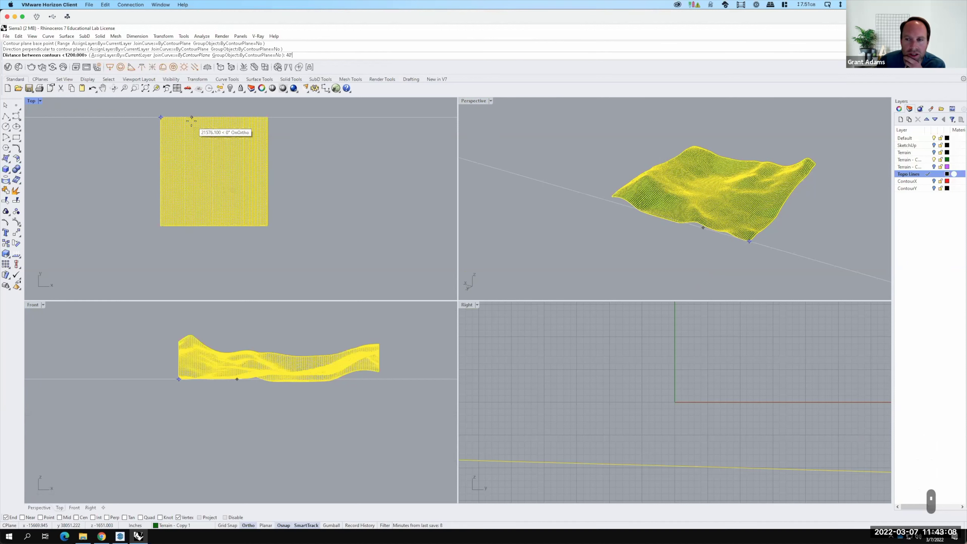
key(Return)
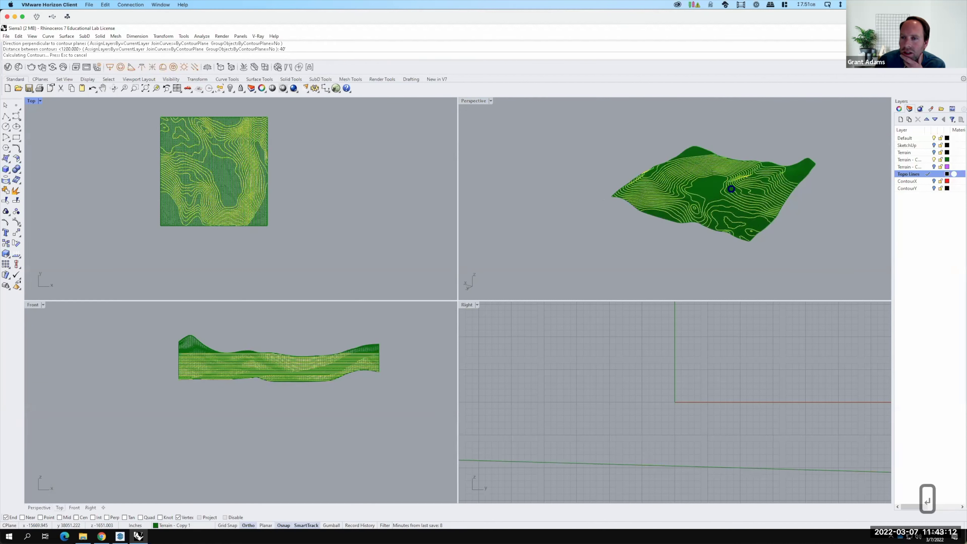
Maximize the Perspective viewport and orbit and zoom around the contoured terrain.
double_click(472, 101)
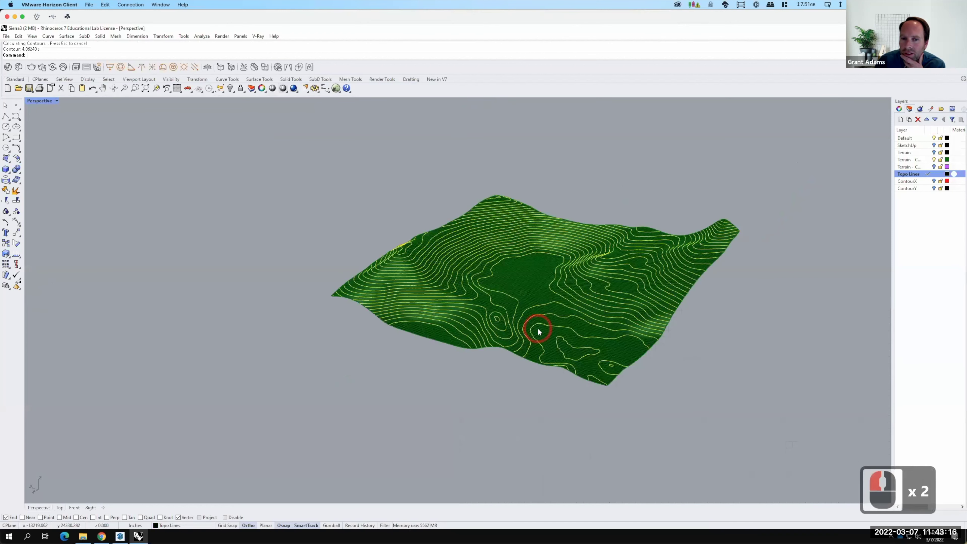
scroll(540, 330, up, 2)
right_drag(576, 333, 324, 333)
scroll(324, 333, down, 6)
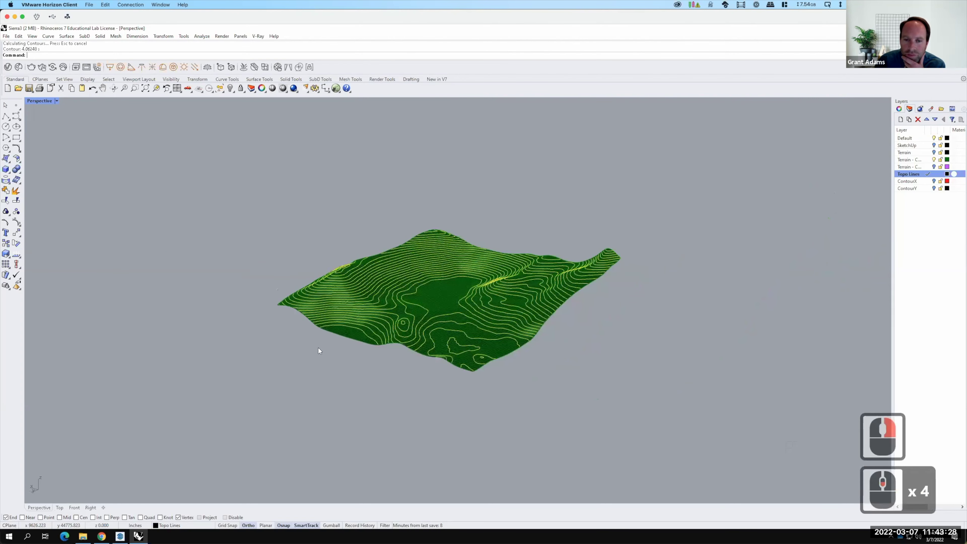
scroll(404, 288, up, 3)
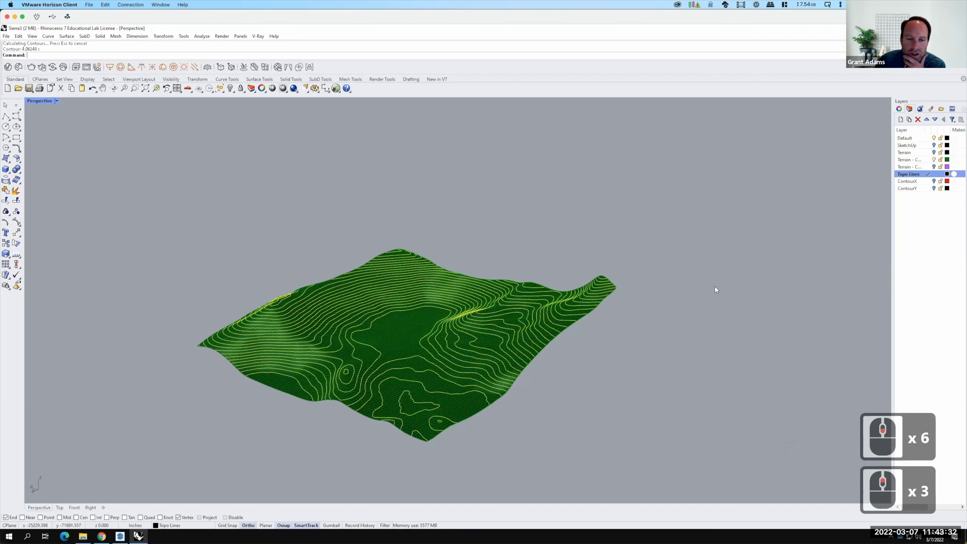
scroll(732, 291, down, 1)
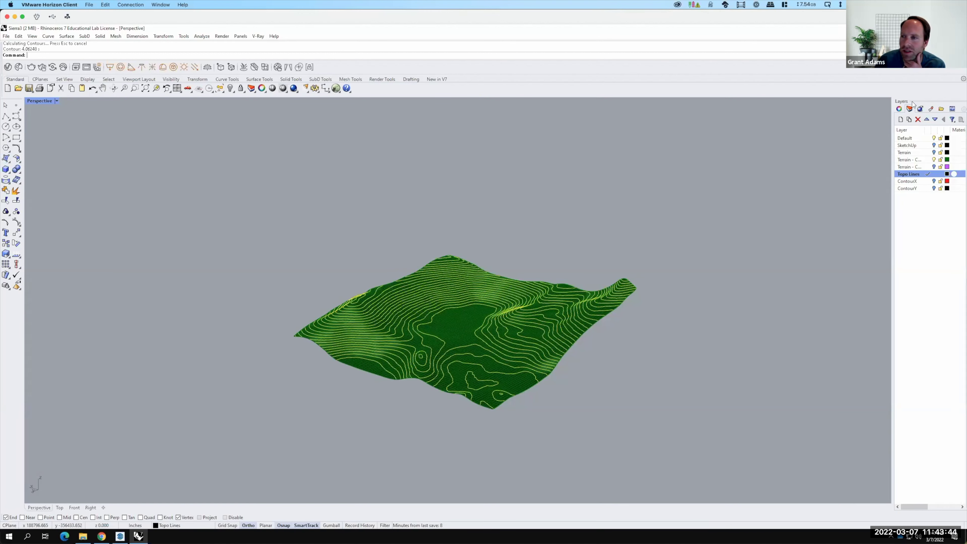
Create a new layer named 'Flat Topo' and make it the current layer.
click(900, 119)
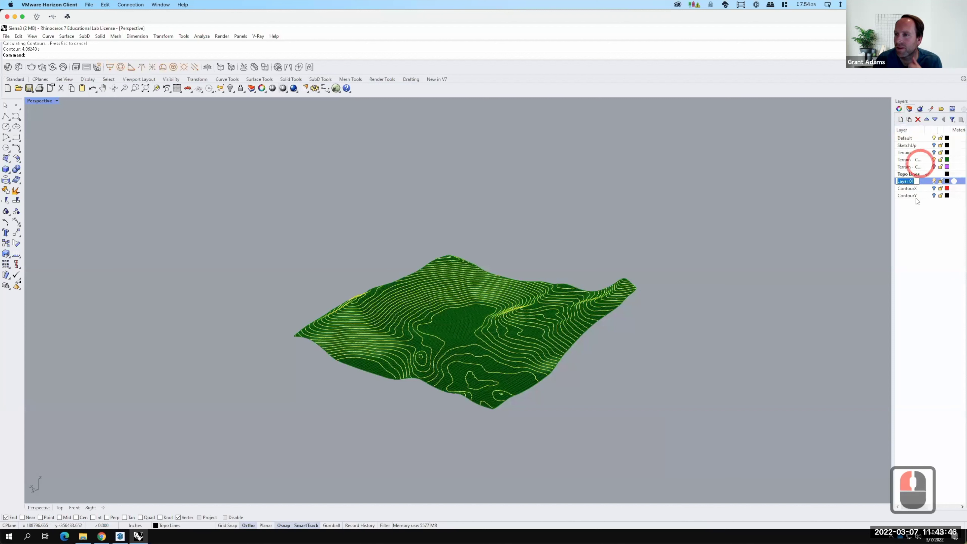
text(Flat)
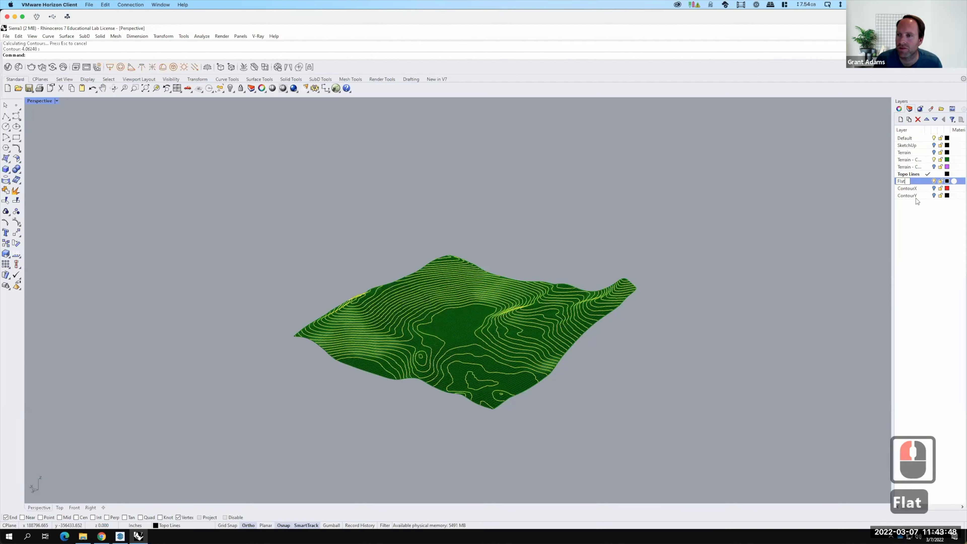
text( Topo)
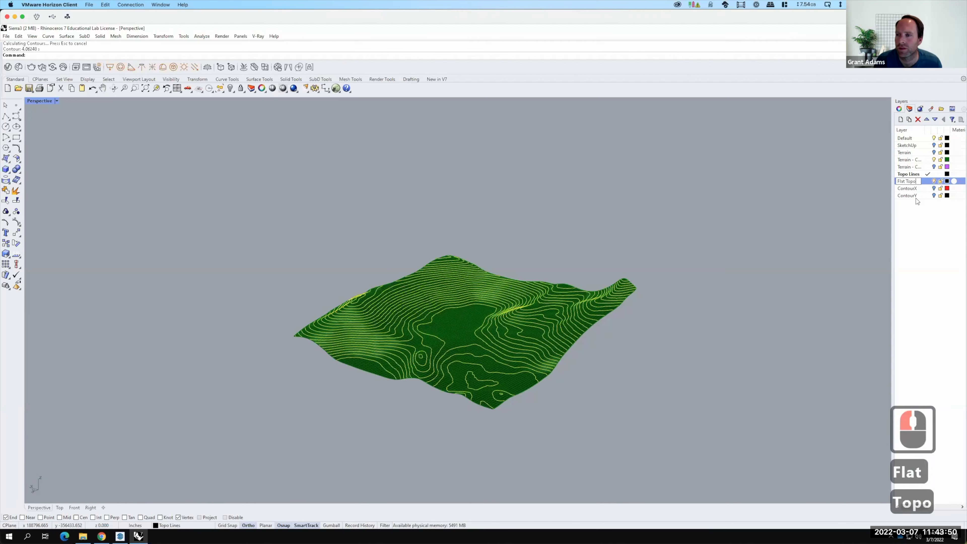
key(Return)
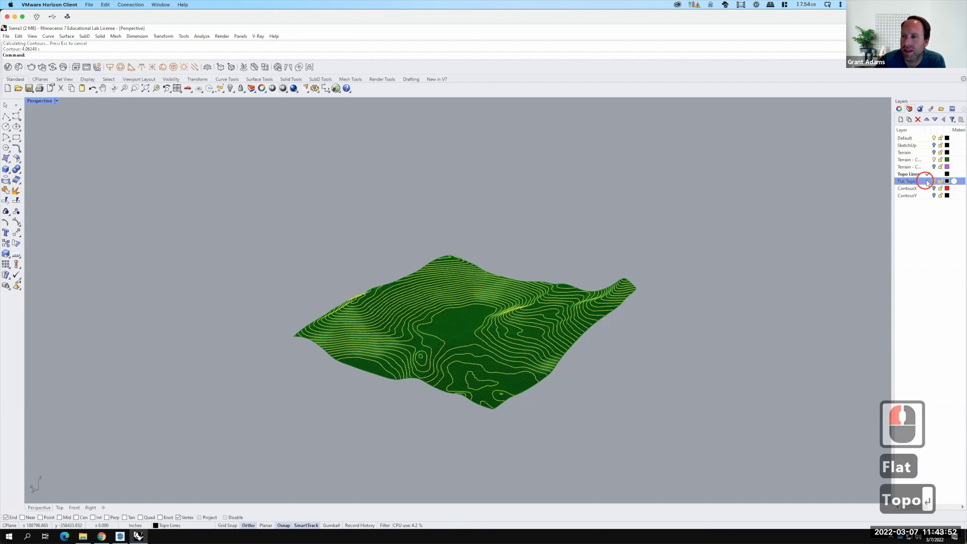
click(926, 182)
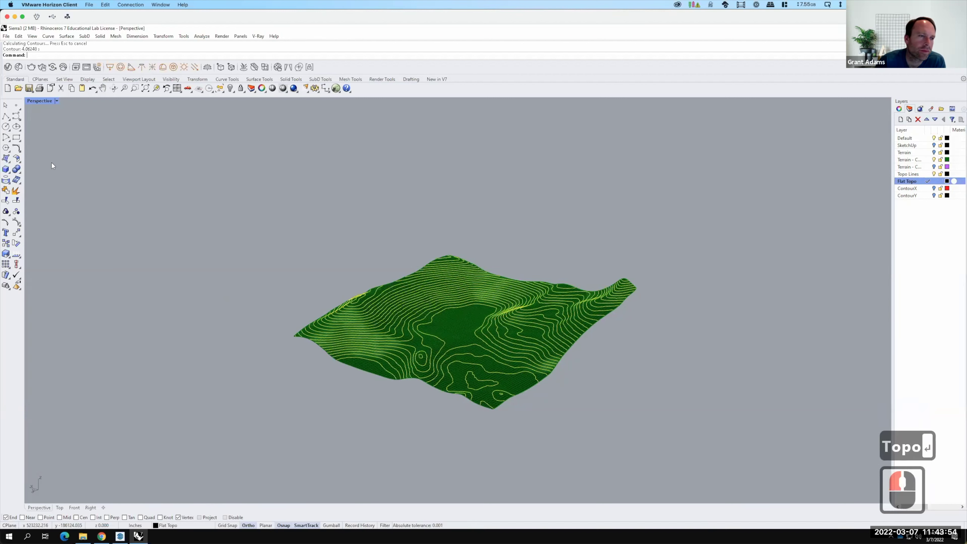
click(12, 164)
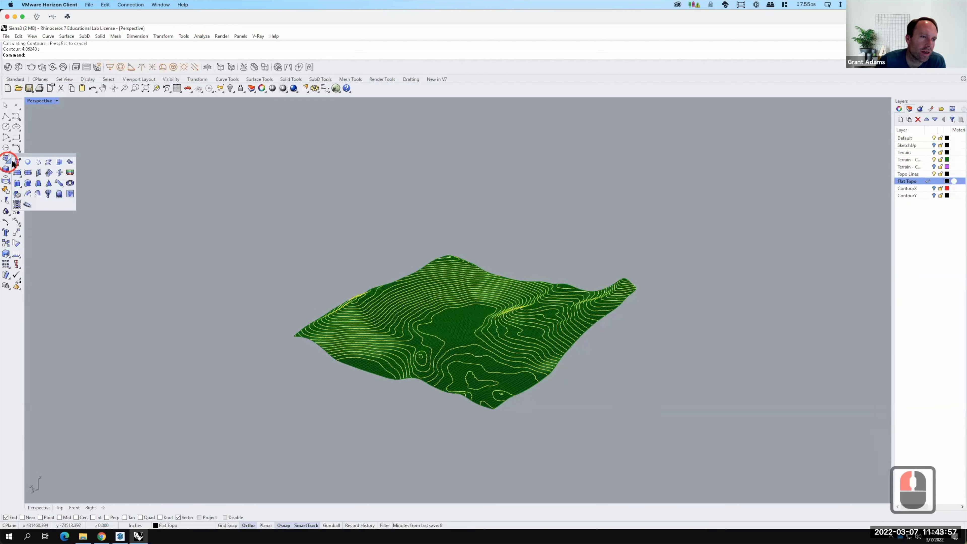
Draw a corner-to-corner rectangular plane around the terrain, then make the Top view active.
click(17, 175)
click(406, 173)
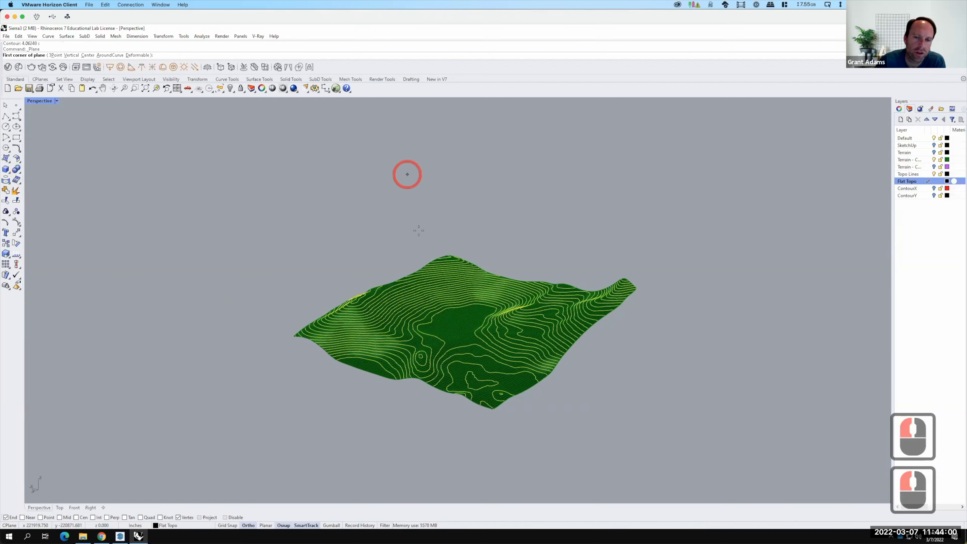
click(416, 226)
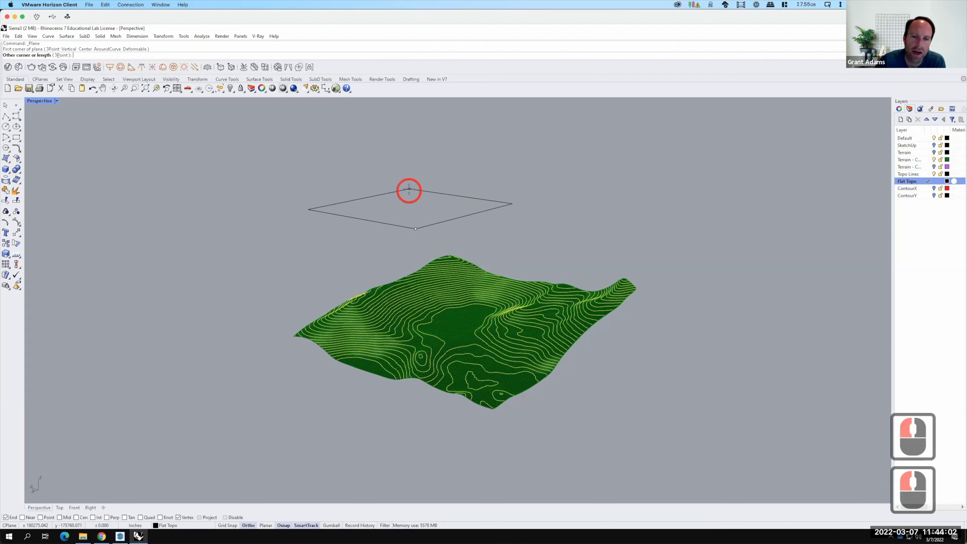
scroll(410, 192, down, 2)
click(493, 390)
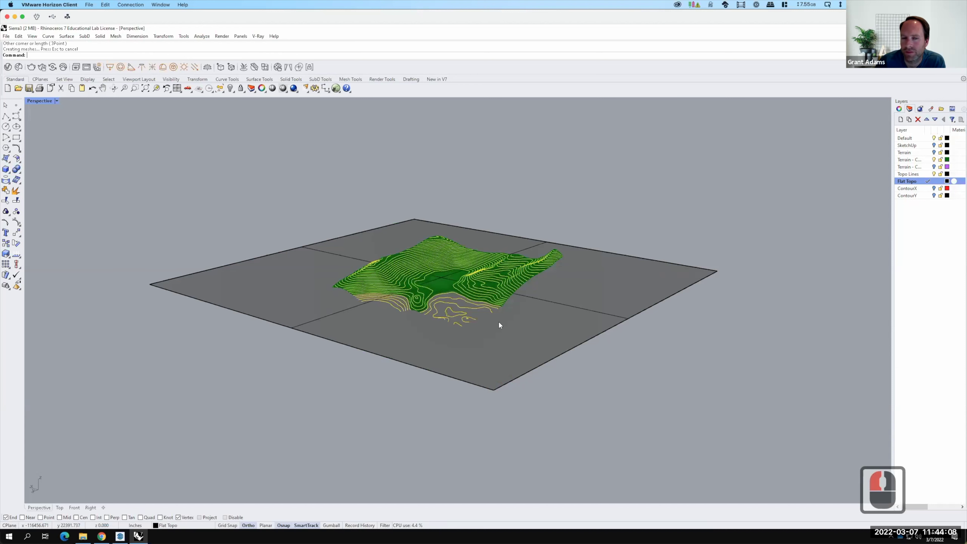
double_click(43, 100)
click(32, 100)
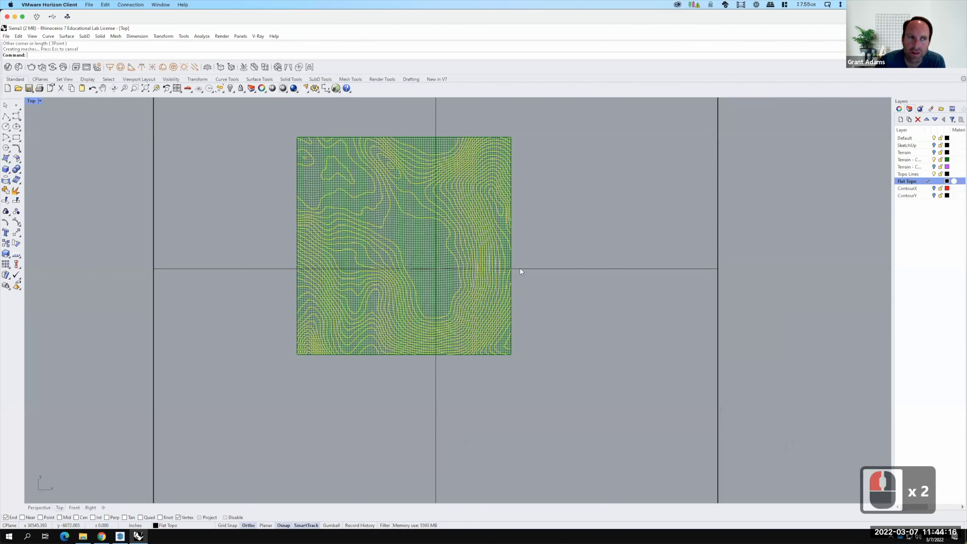
Project the terrain's contour curves onto the flat plane with Project, then restore four views.
text(project)
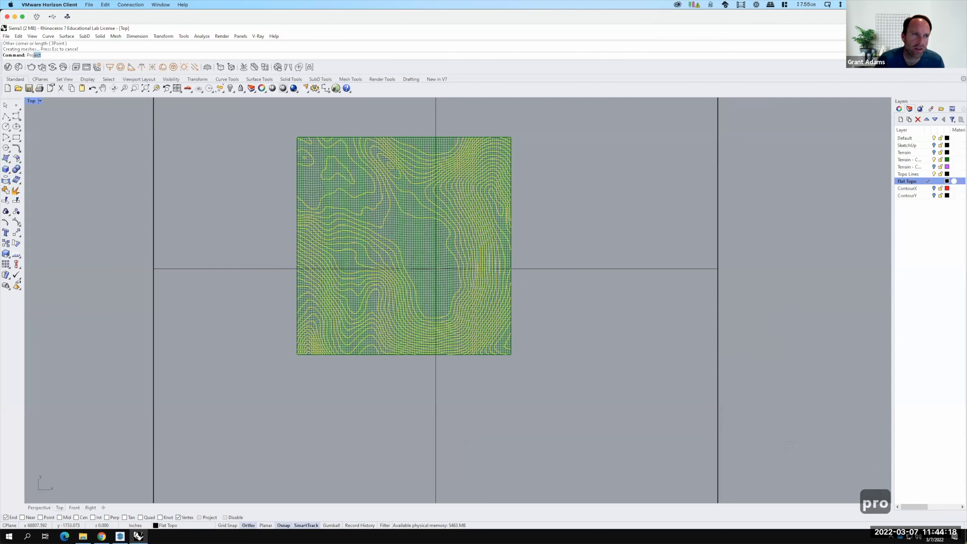
key(Return)
key(F15)
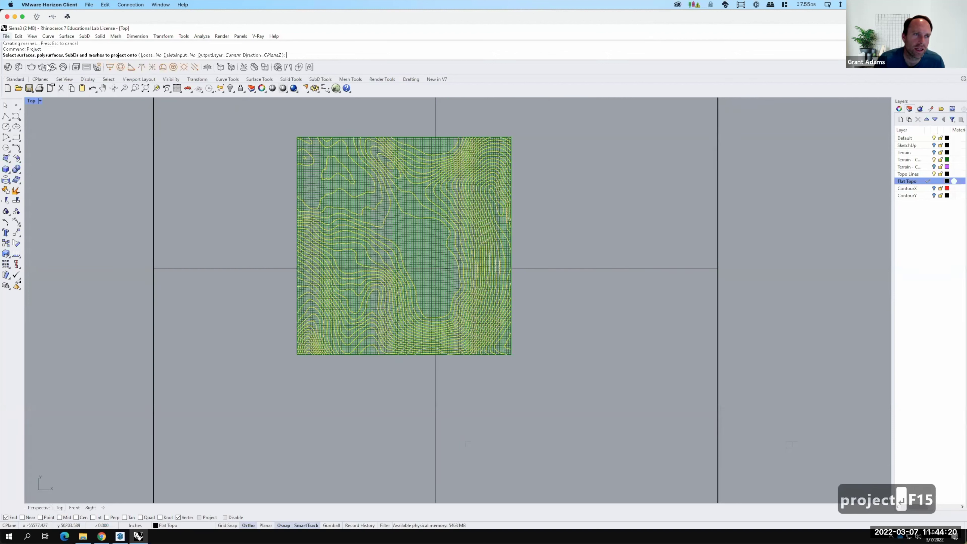
click(533, 268)
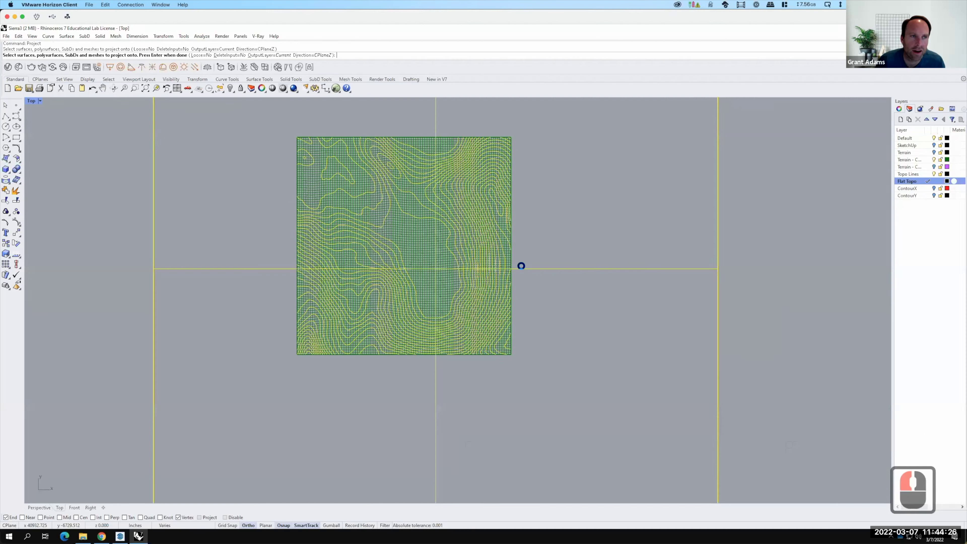
key(Return)
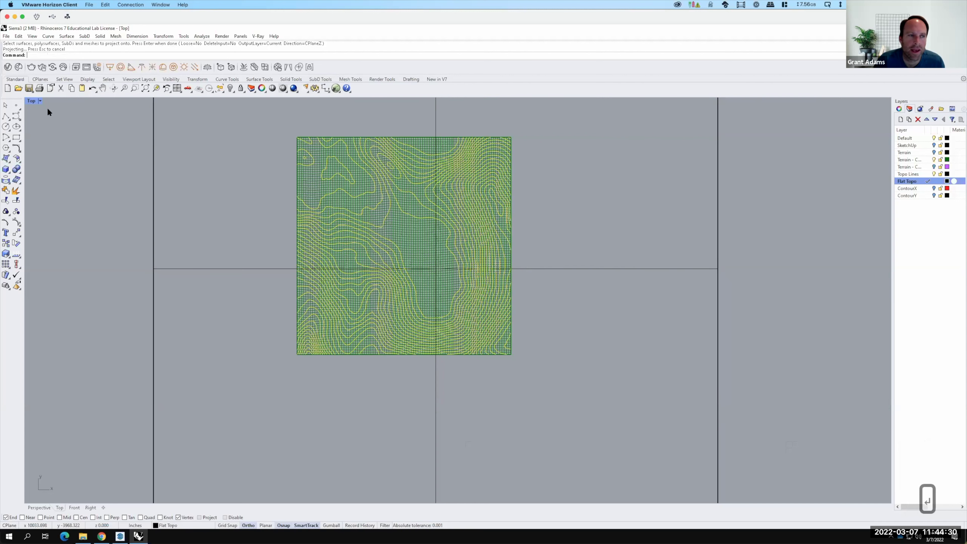
double_click(32, 101)
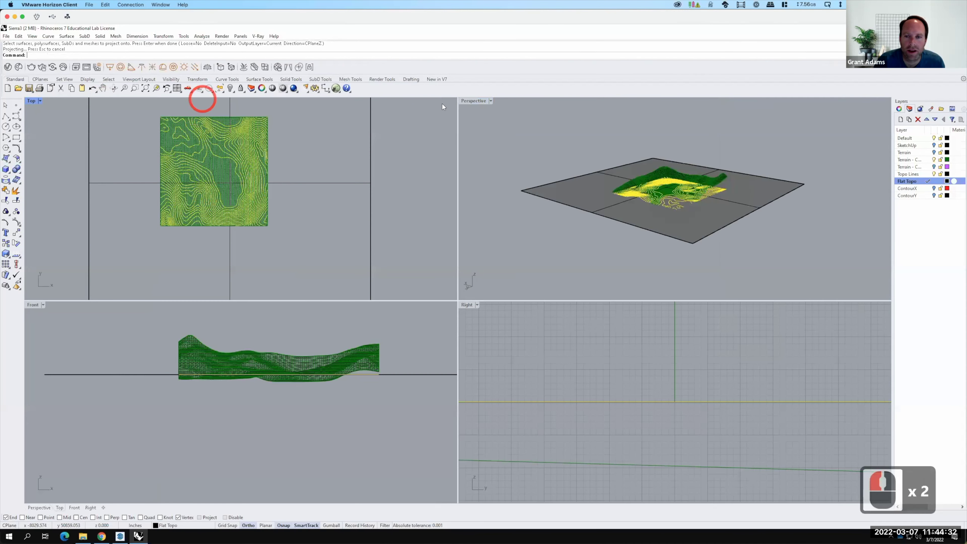
Move the projected flat contours from the plane corner to a spot beside the terrain.
click(465, 100)
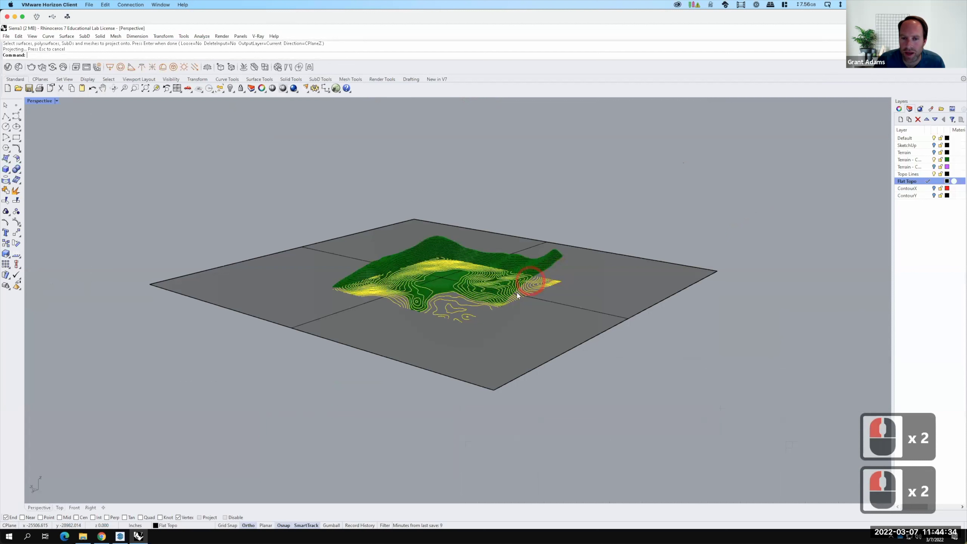
scroll(517, 292, up, 2)
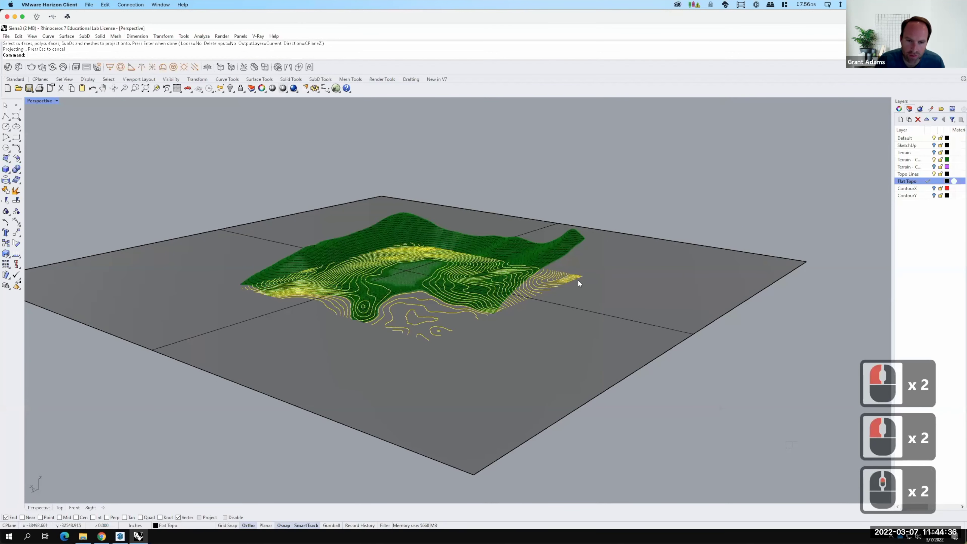
text(move)
key(Return)
click(670, 233)
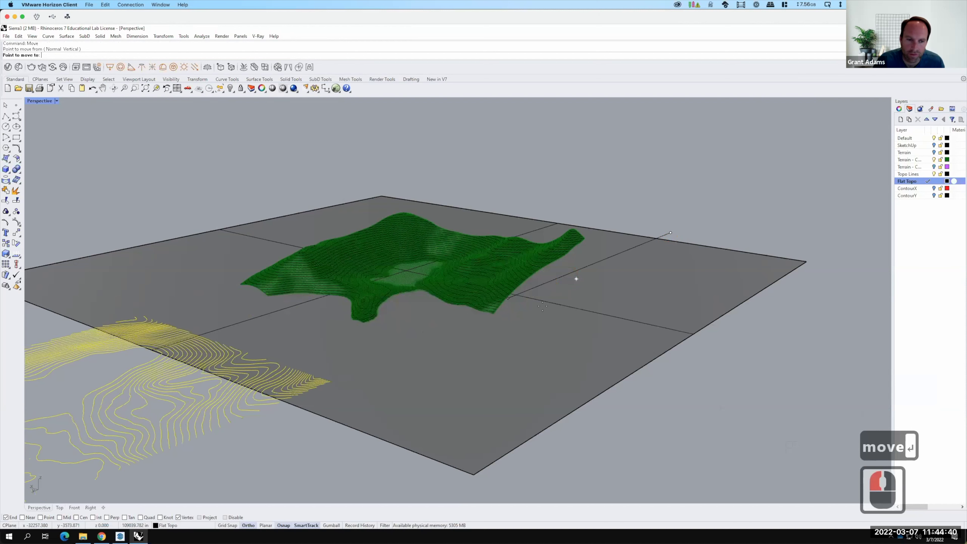
click(564, 298)
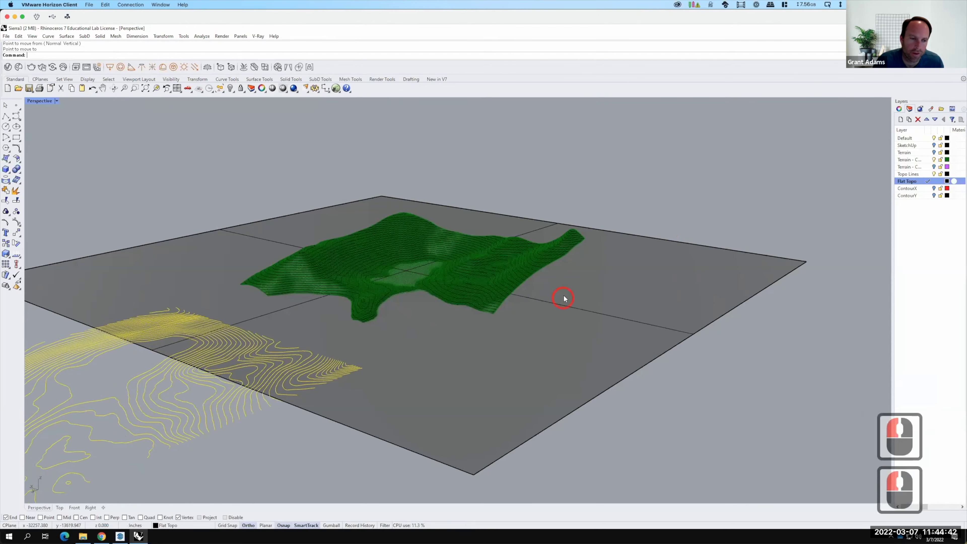
key(Escape)
Select the large flat plate surface and delete it.
scroll(563, 381, down, 3)
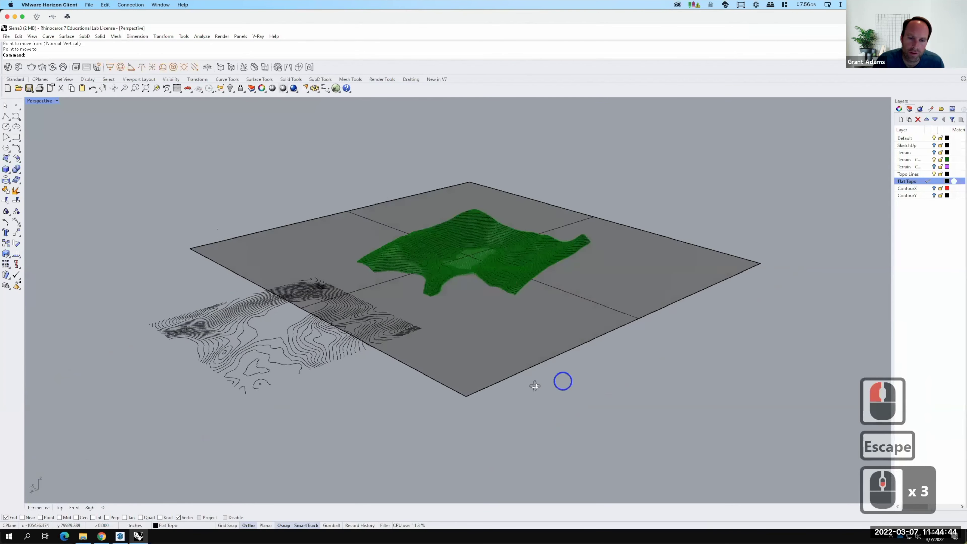
click(527, 365)
click(585, 355)
text(d: De)
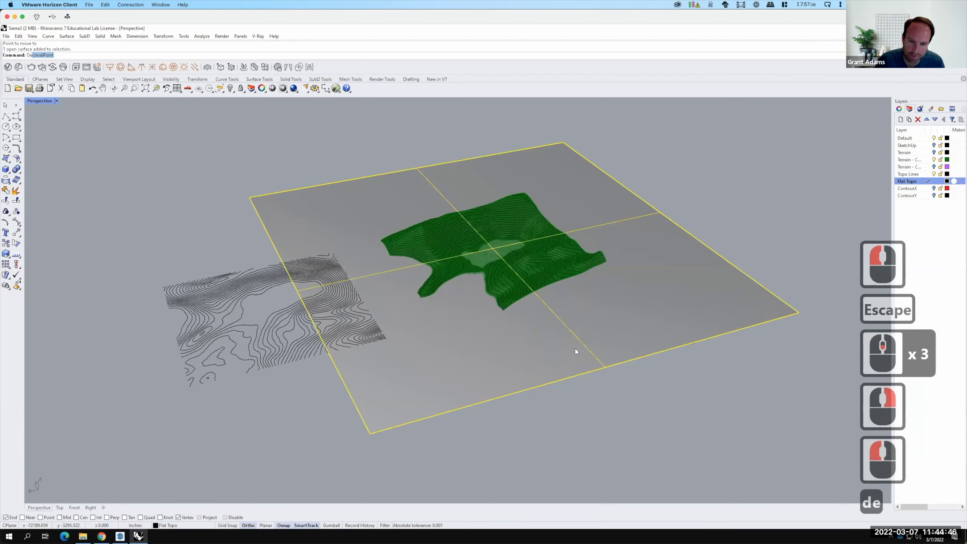
text(l)
key(Return)
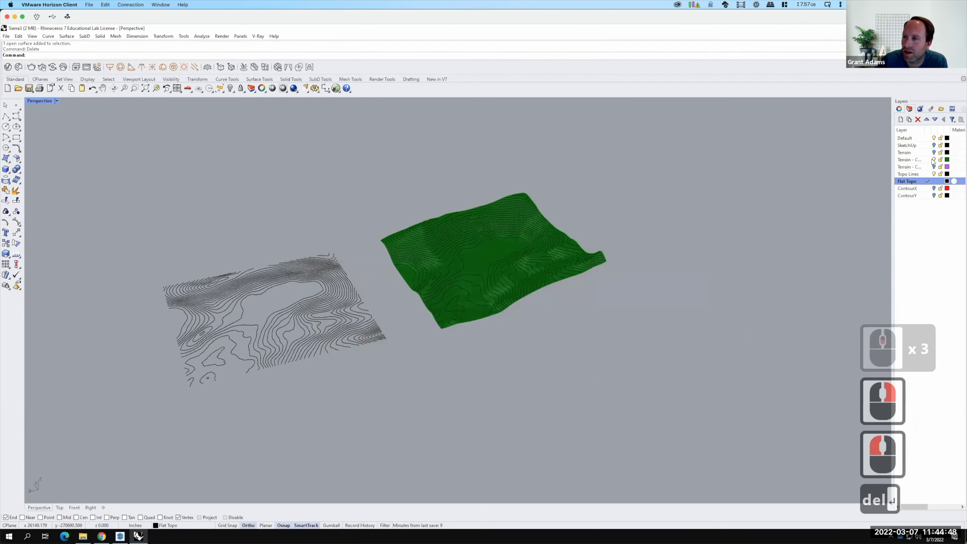
Hide the green terrain surface layer and orbit the Perspective view around both contour sets.
click(933, 160)
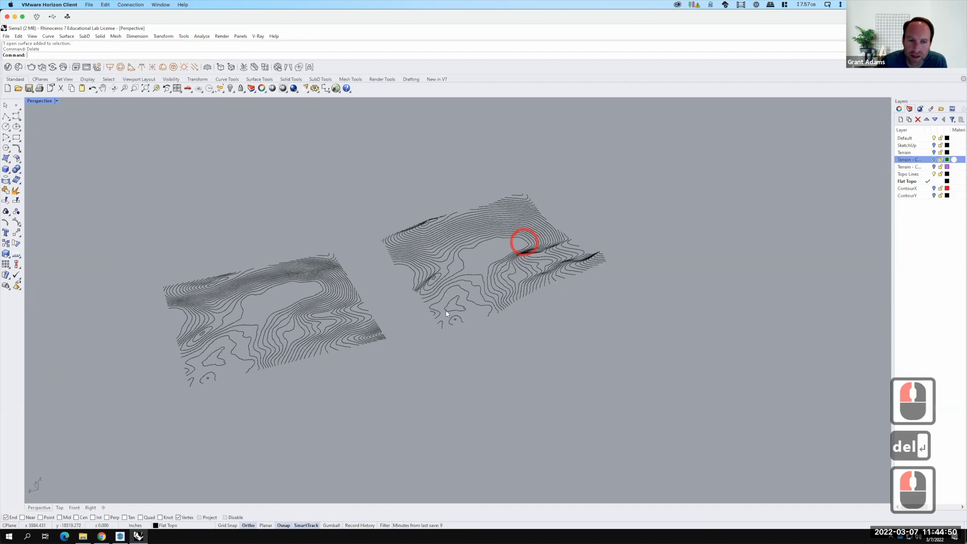
scroll(454, 319, up, 2)
right_drag(453, 320, 280, 324)
scroll(282, 325, down, 2)
scroll(423, 332, up, 3)
right_drag(386, 343, 389, 277)
scroll(451, 282, down, 4)
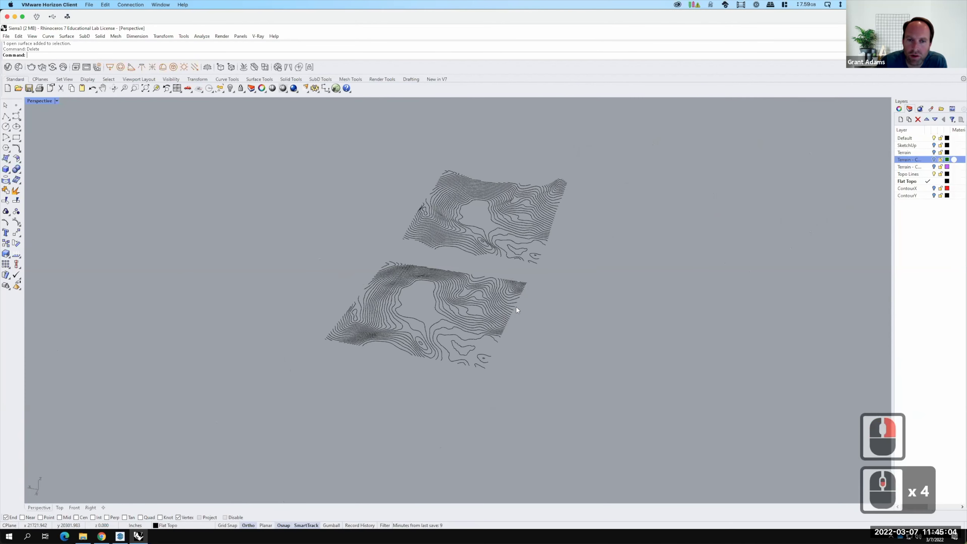
scroll(516, 307, up, 1)
right_drag(502, 311, 393, 248)
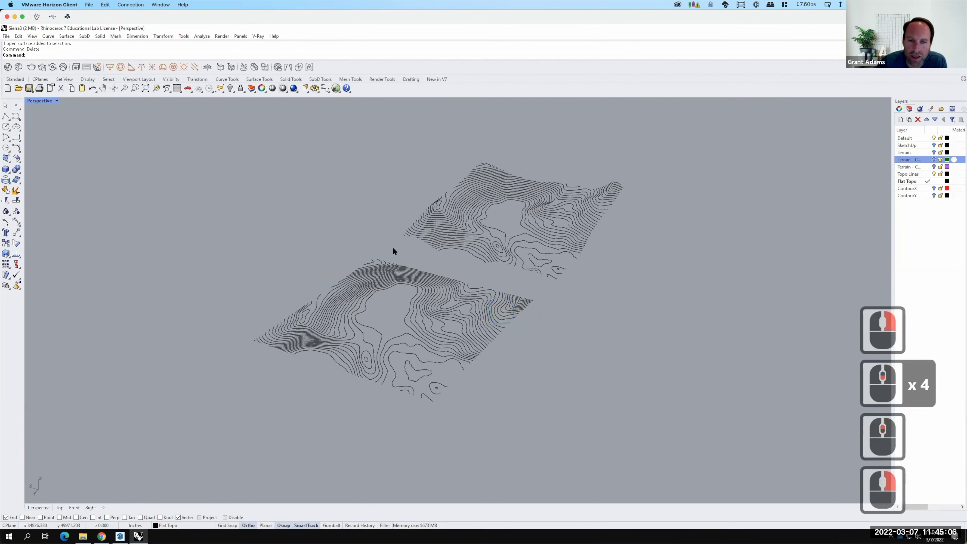
scroll(394, 247, up, 2)
scroll(425, 303, down, 1)
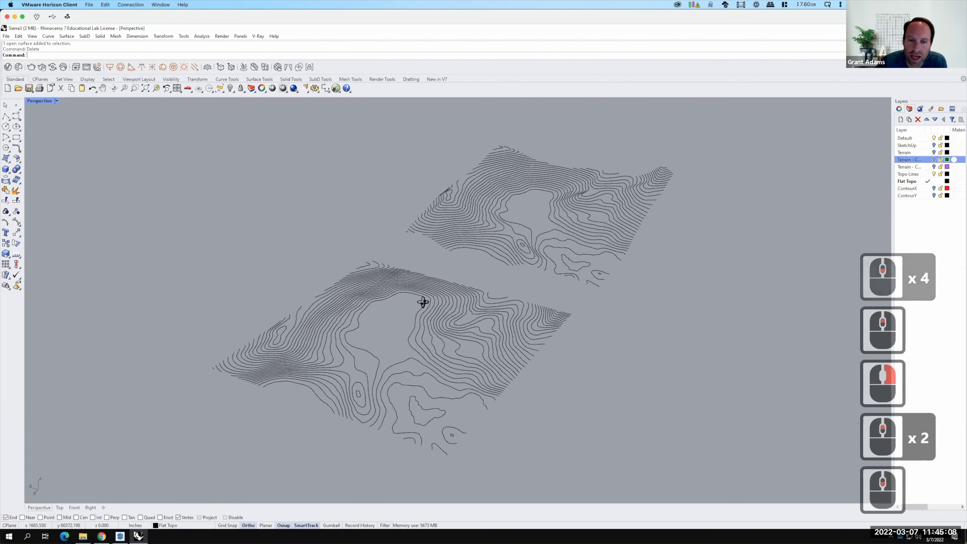
Bring up the Perspective viewport's title dropdown menu.
right_click(400, 293)
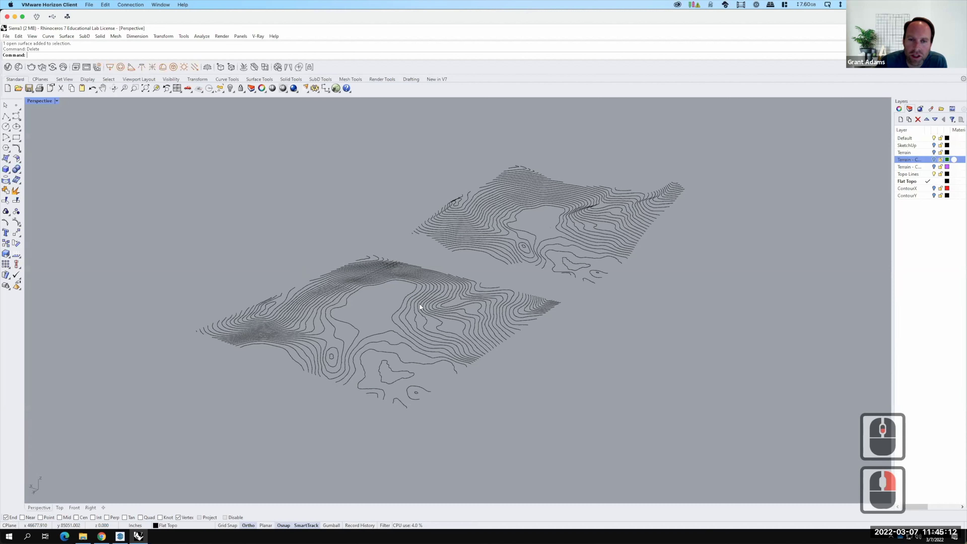
scroll(502, 344, up, 3)
scroll(501, 344, up, 1)
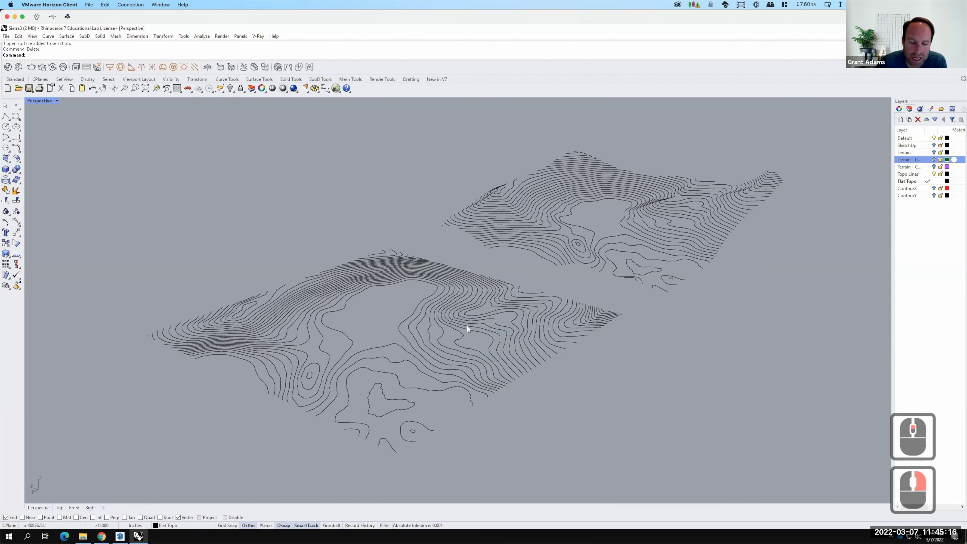
key(F15)
click(57, 101)
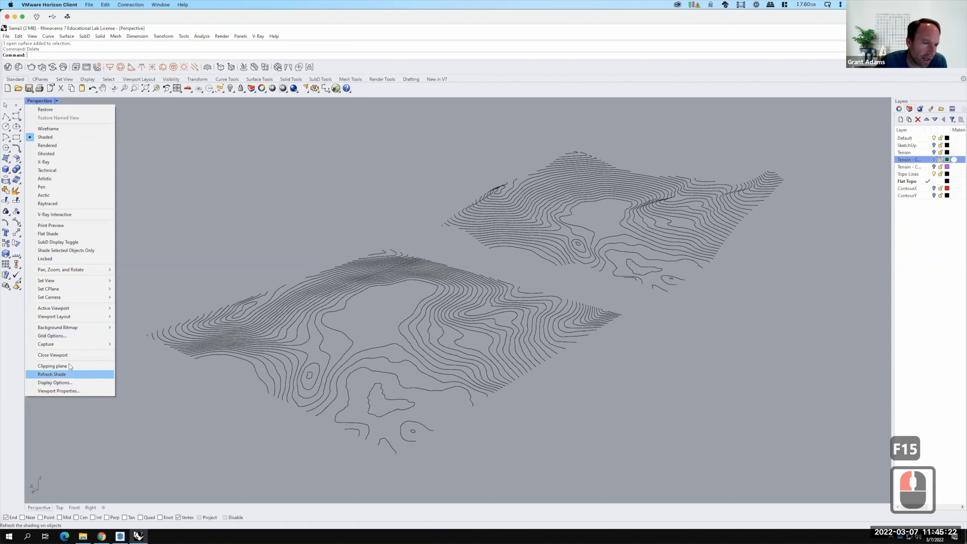
Capture the Perspective view to ViewCapture20220307_114531.jpg in the Ex211 - Topography from SketchUp folder.
click(75, 269)
click(75, 269)
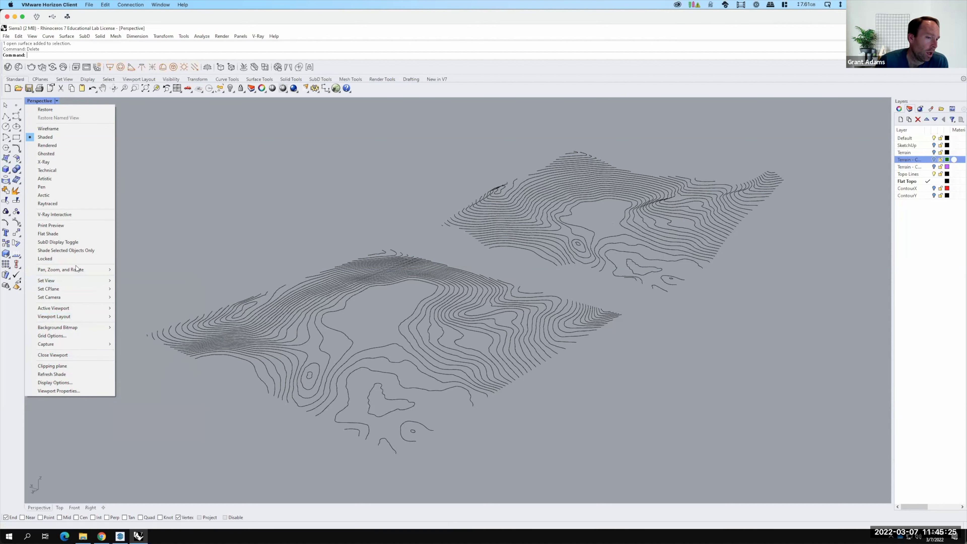
click(72, 345)
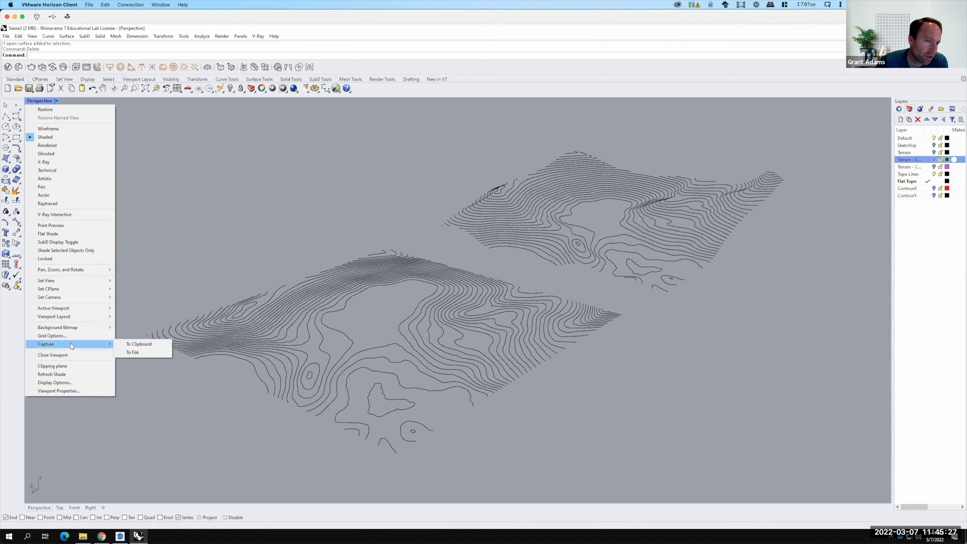
click(141, 353)
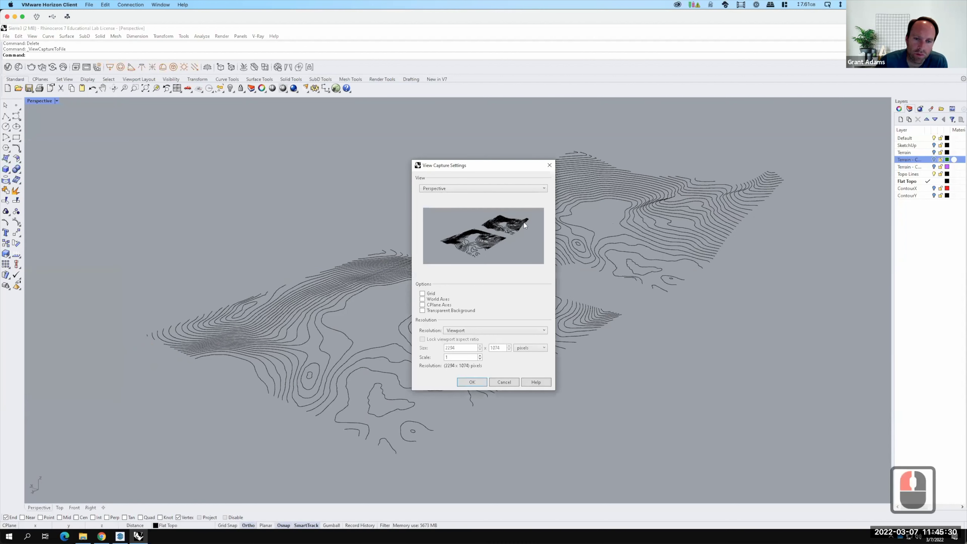
click(472, 382)
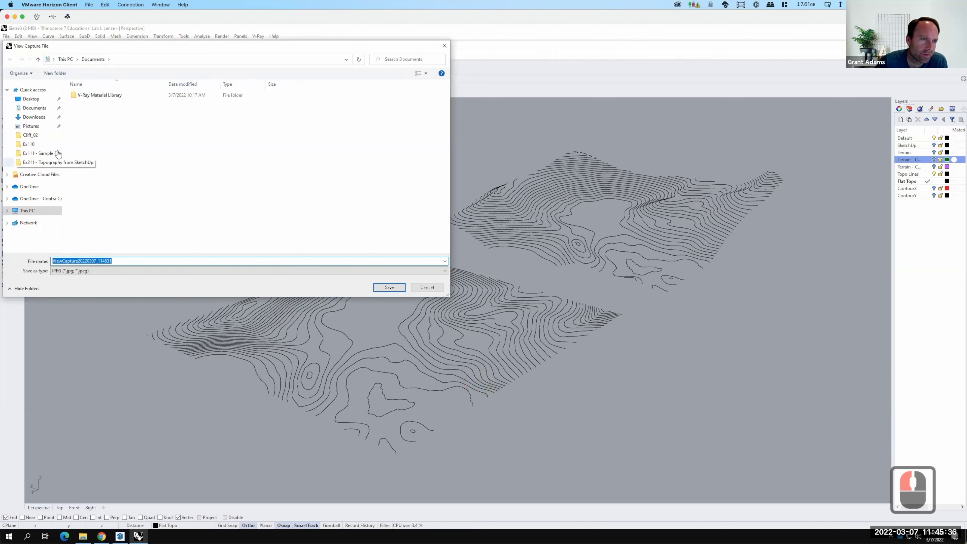
click(35, 163)
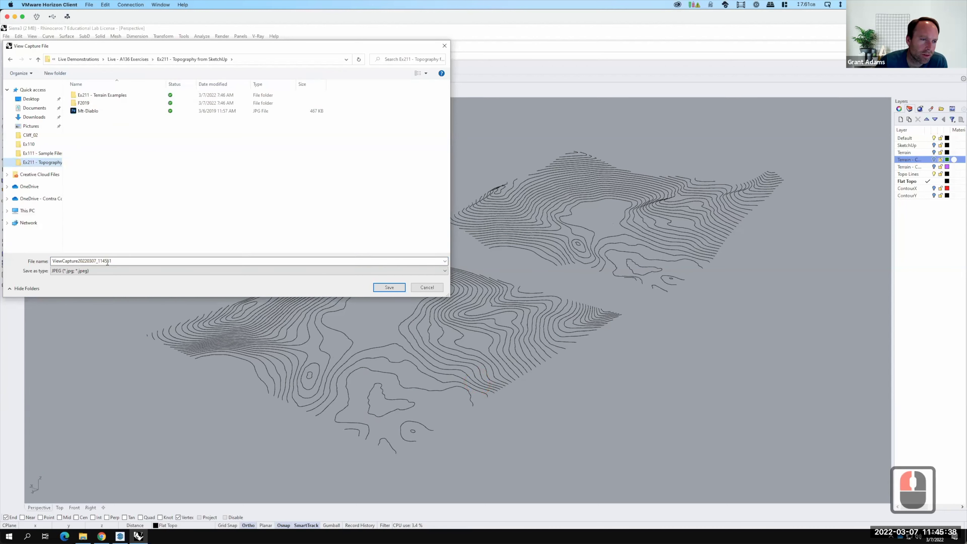
click(393, 290)
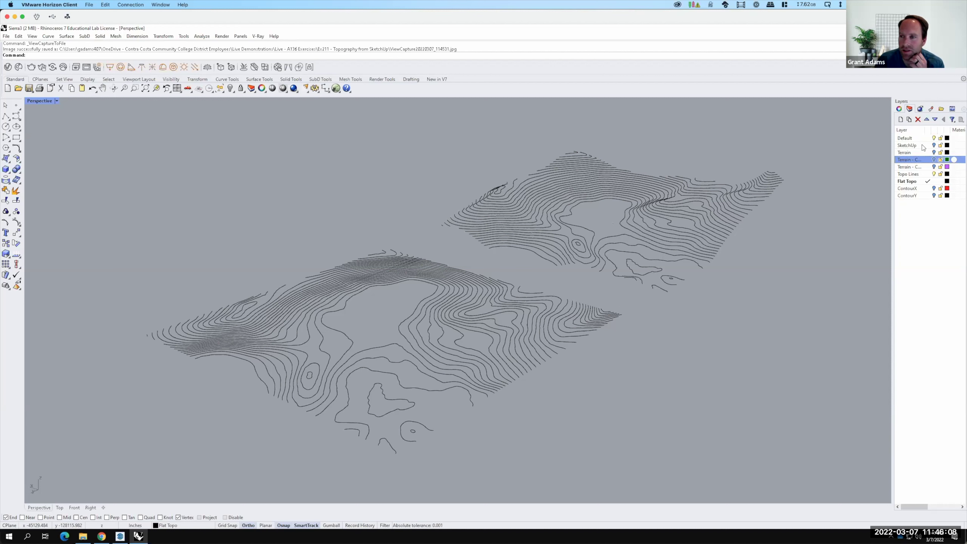
Show ContourX and ContourY, hide Topo Lines and Flat Topo, and make ContourX current.
drag(936, 189, 936, 195)
click(934, 196)
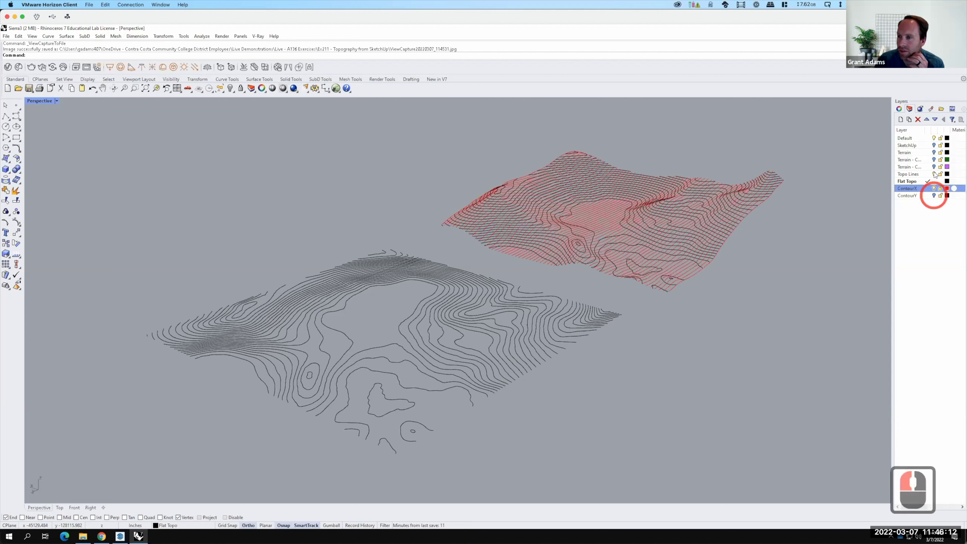
click(933, 174)
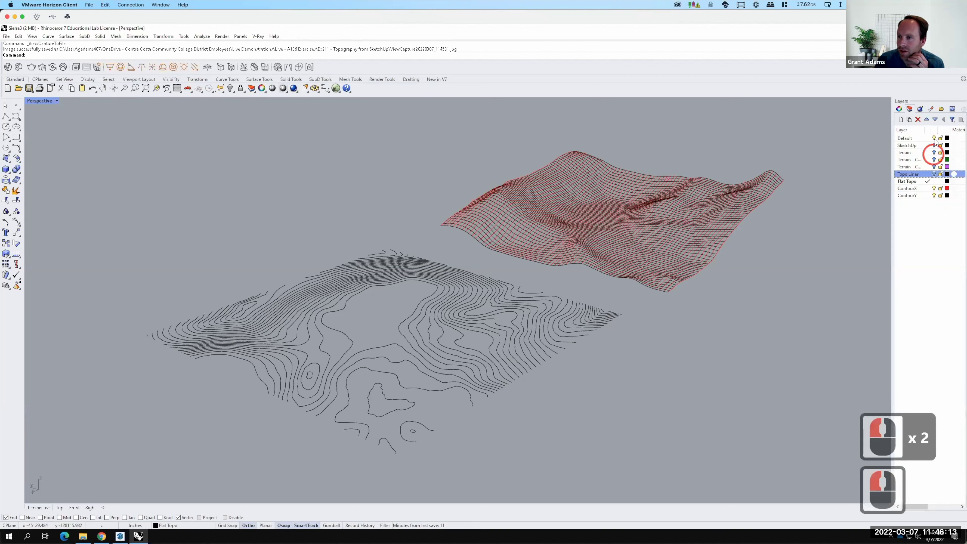
click(930, 189)
click(929, 188)
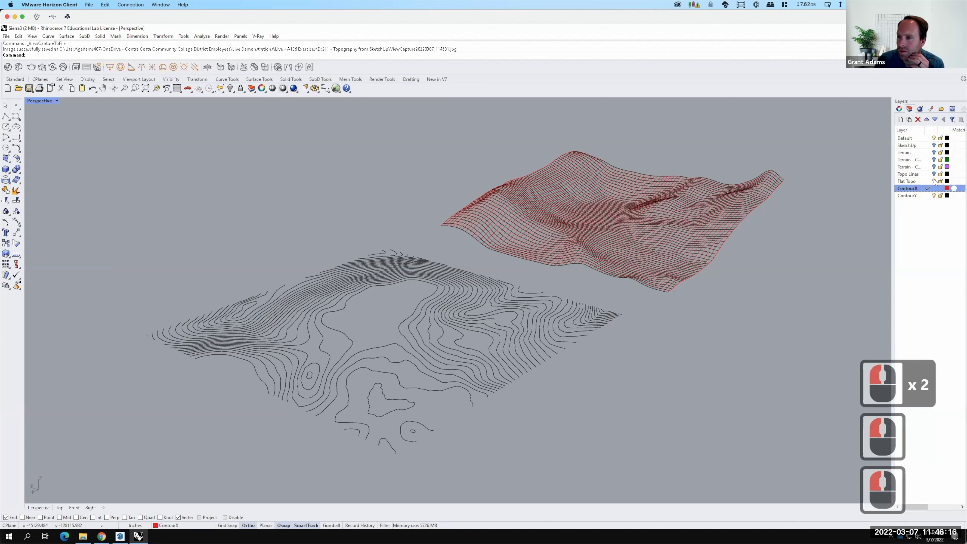
click(934, 181)
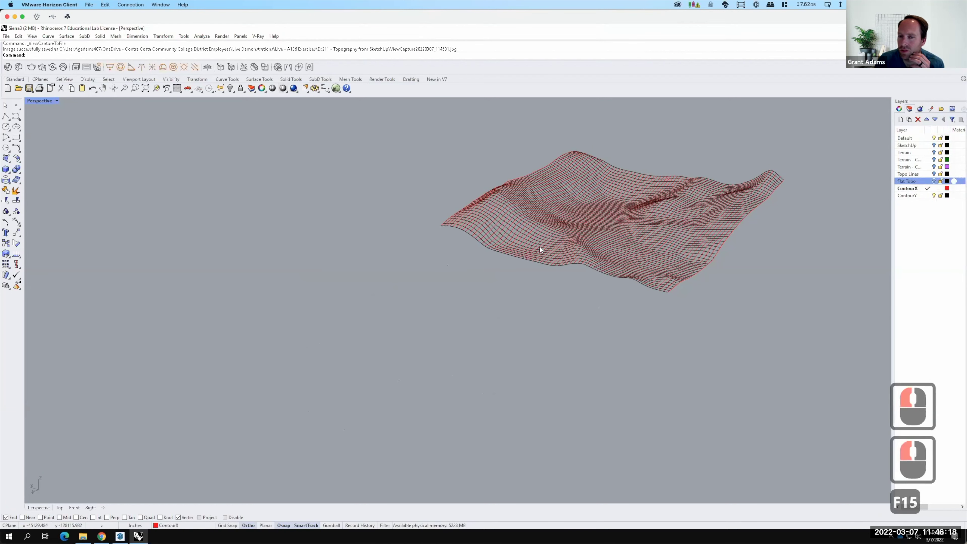
scroll(395, 322, down, 4)
scroll(549, 272, up, 4)
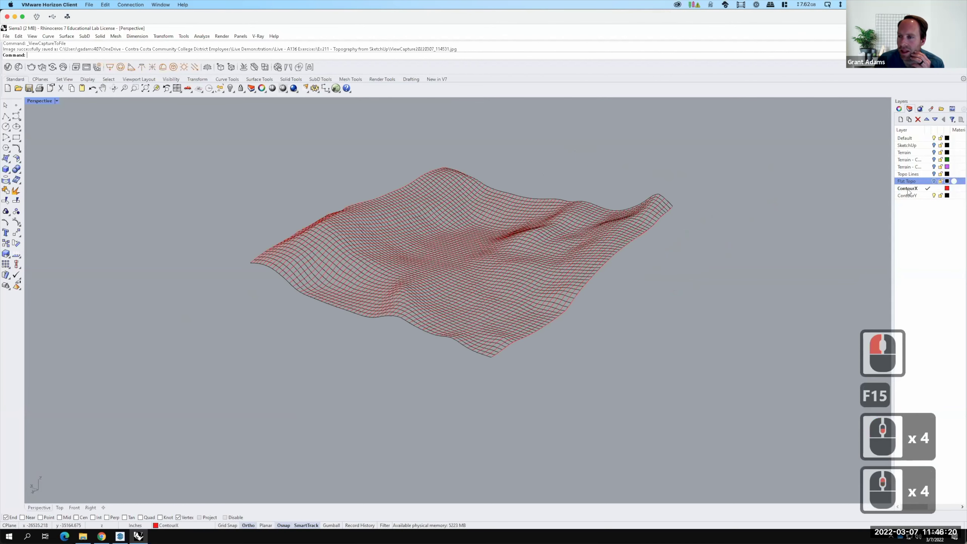
Select all ContourX layer objects and add the grid's edge curves to the selection.
right_click(908, 190)
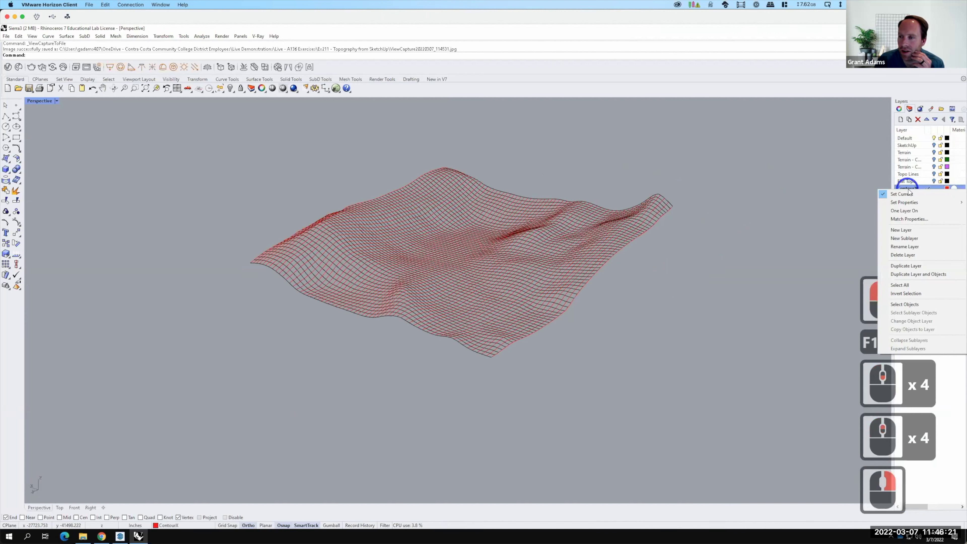
click(913, 304)
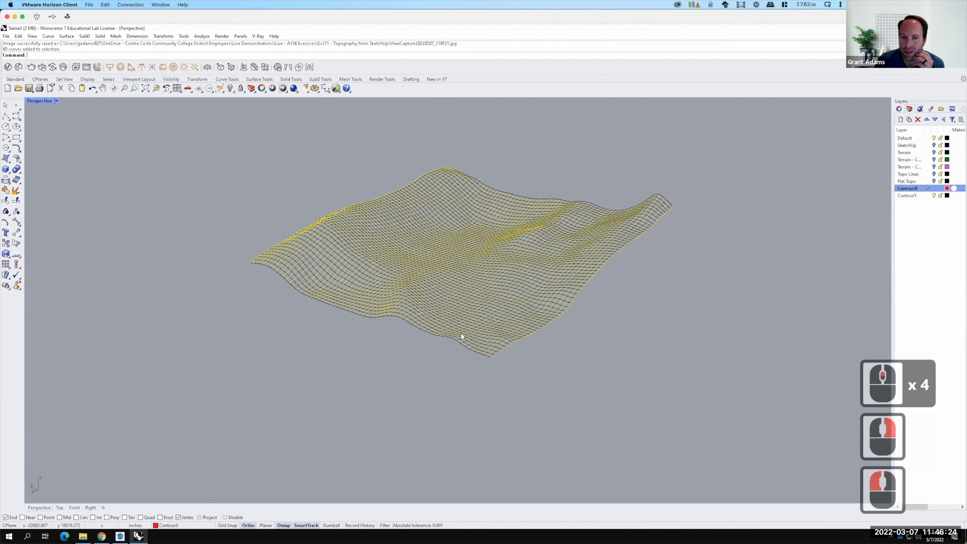
shift+click(588, 201)
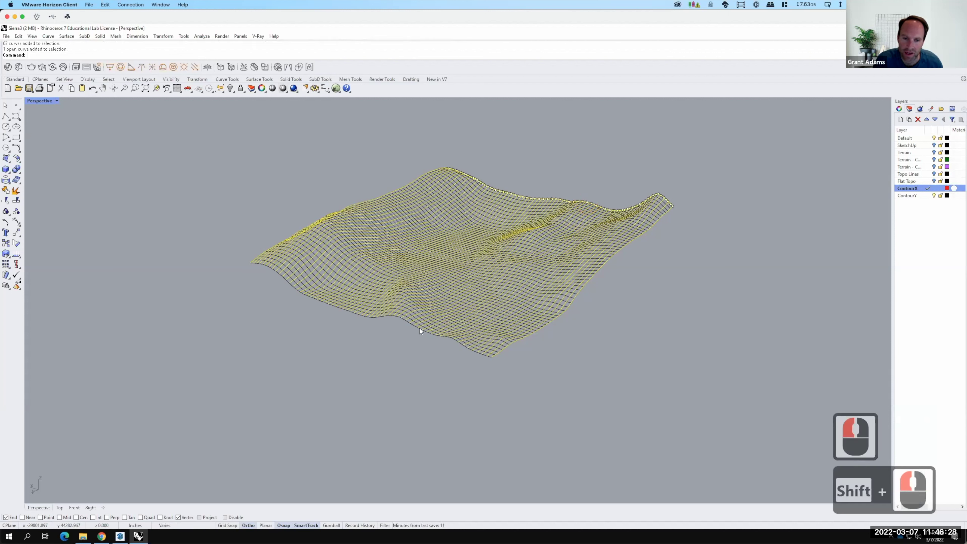
shift+click(413, 323)
shift+click(532, 362)
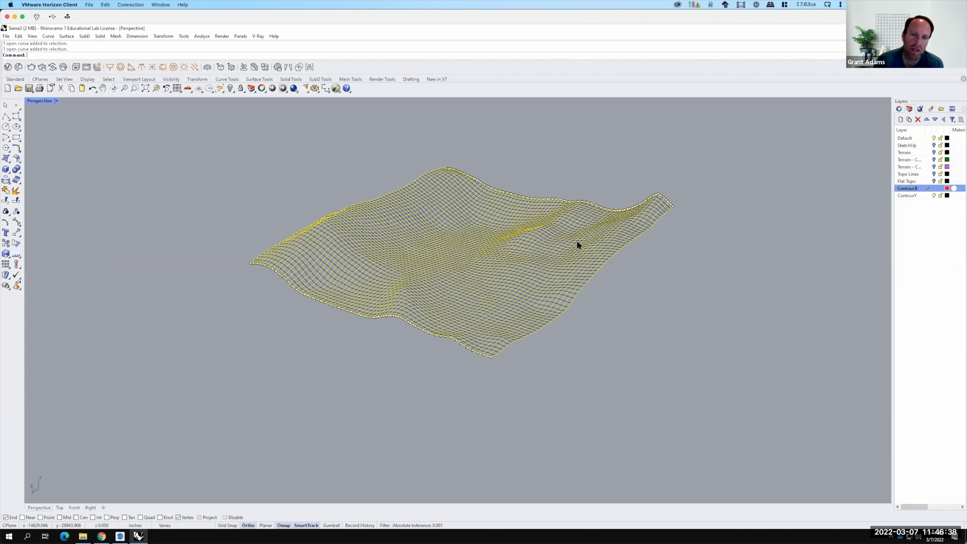
Restore the Top, Front, Right and Perspective viewports and zoom to frame the ContourX grid.
double_click(40, 101)
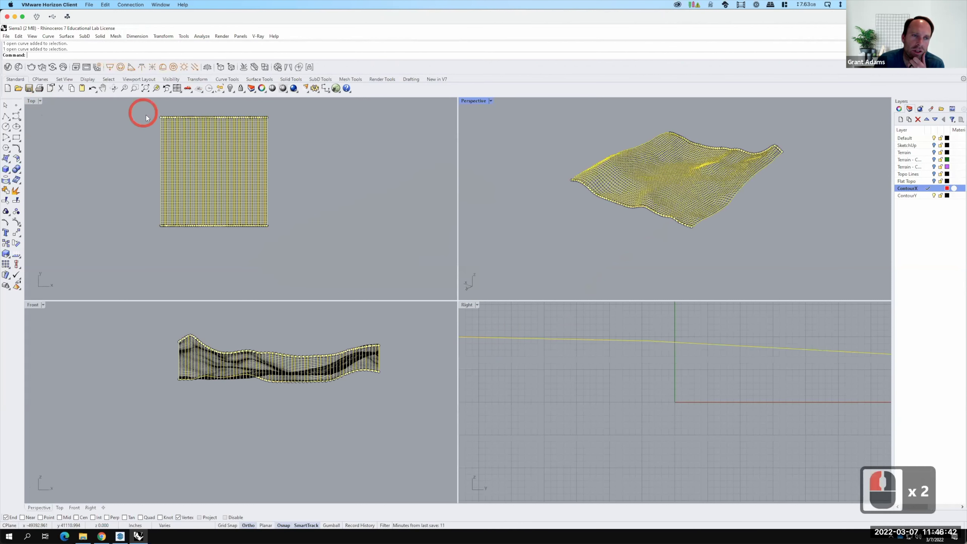
scroll(146, 116, up, 5)
scroll(144, 116, down, 2)
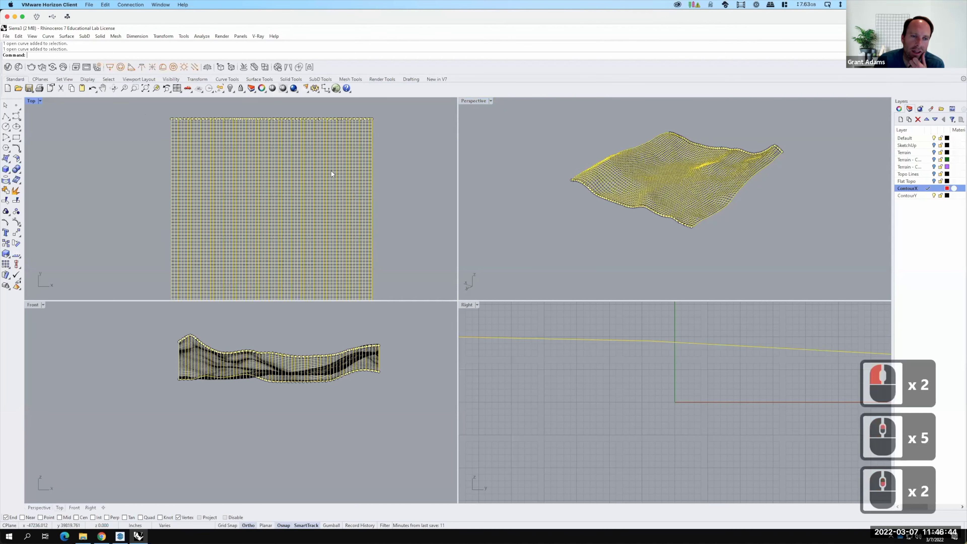
scroll(317, 239, down, 3)
scroll(325, 227, up, 7)
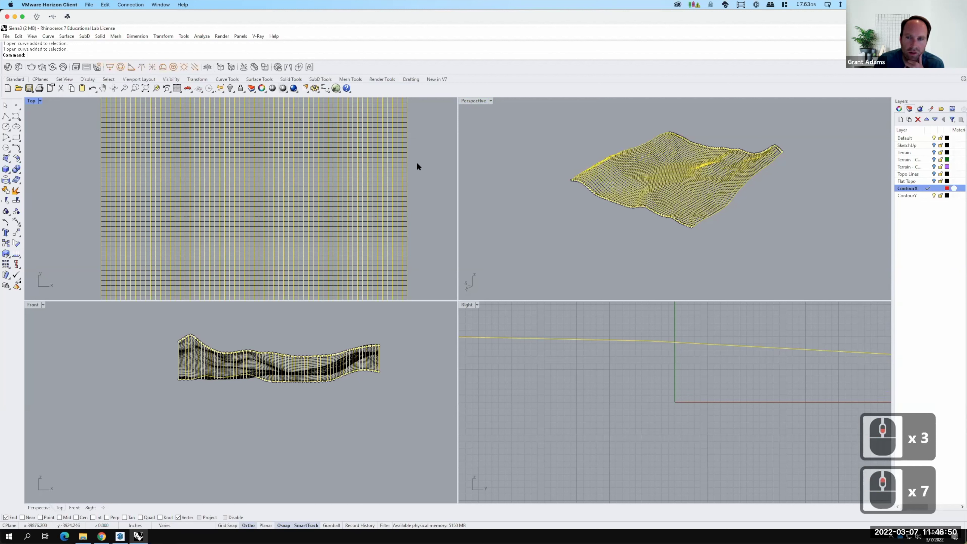
scroll(528, 180, down, 3)
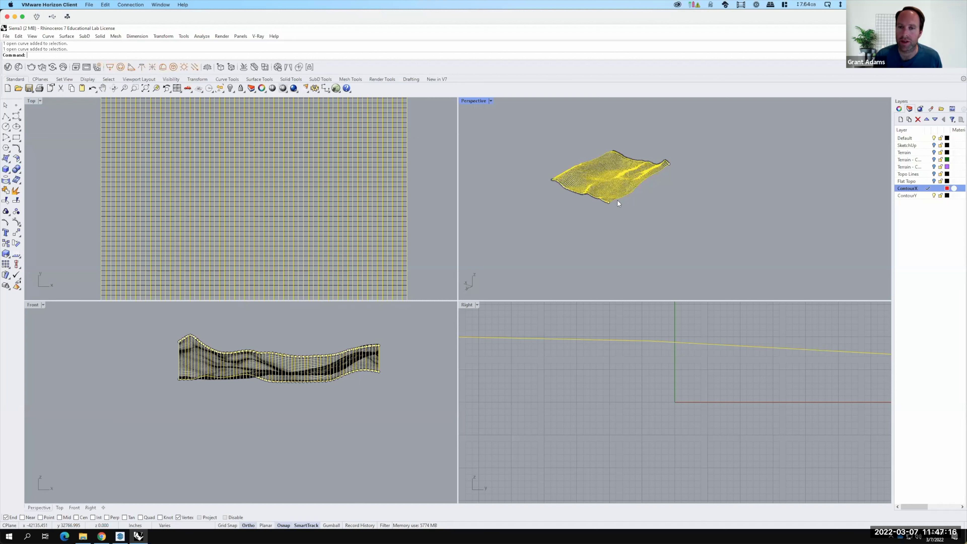
key(F15)
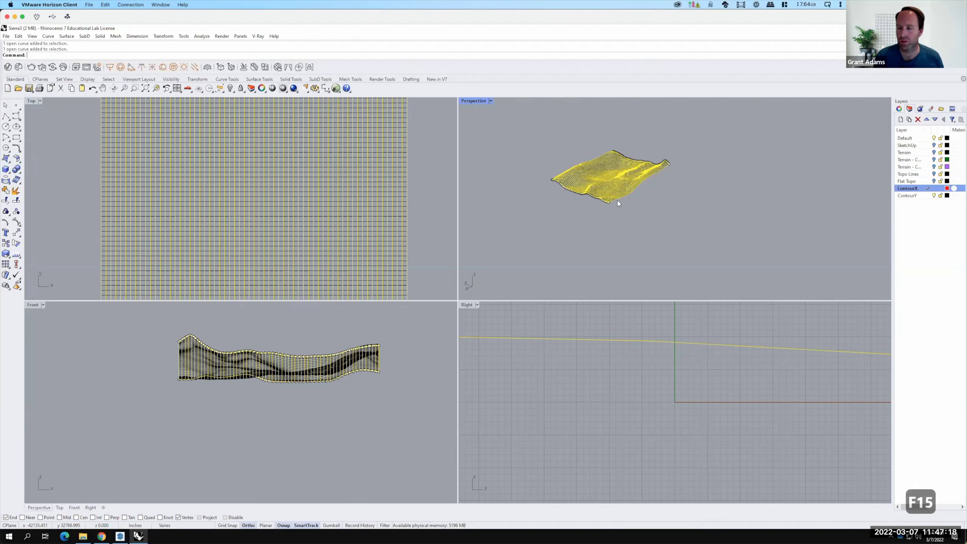